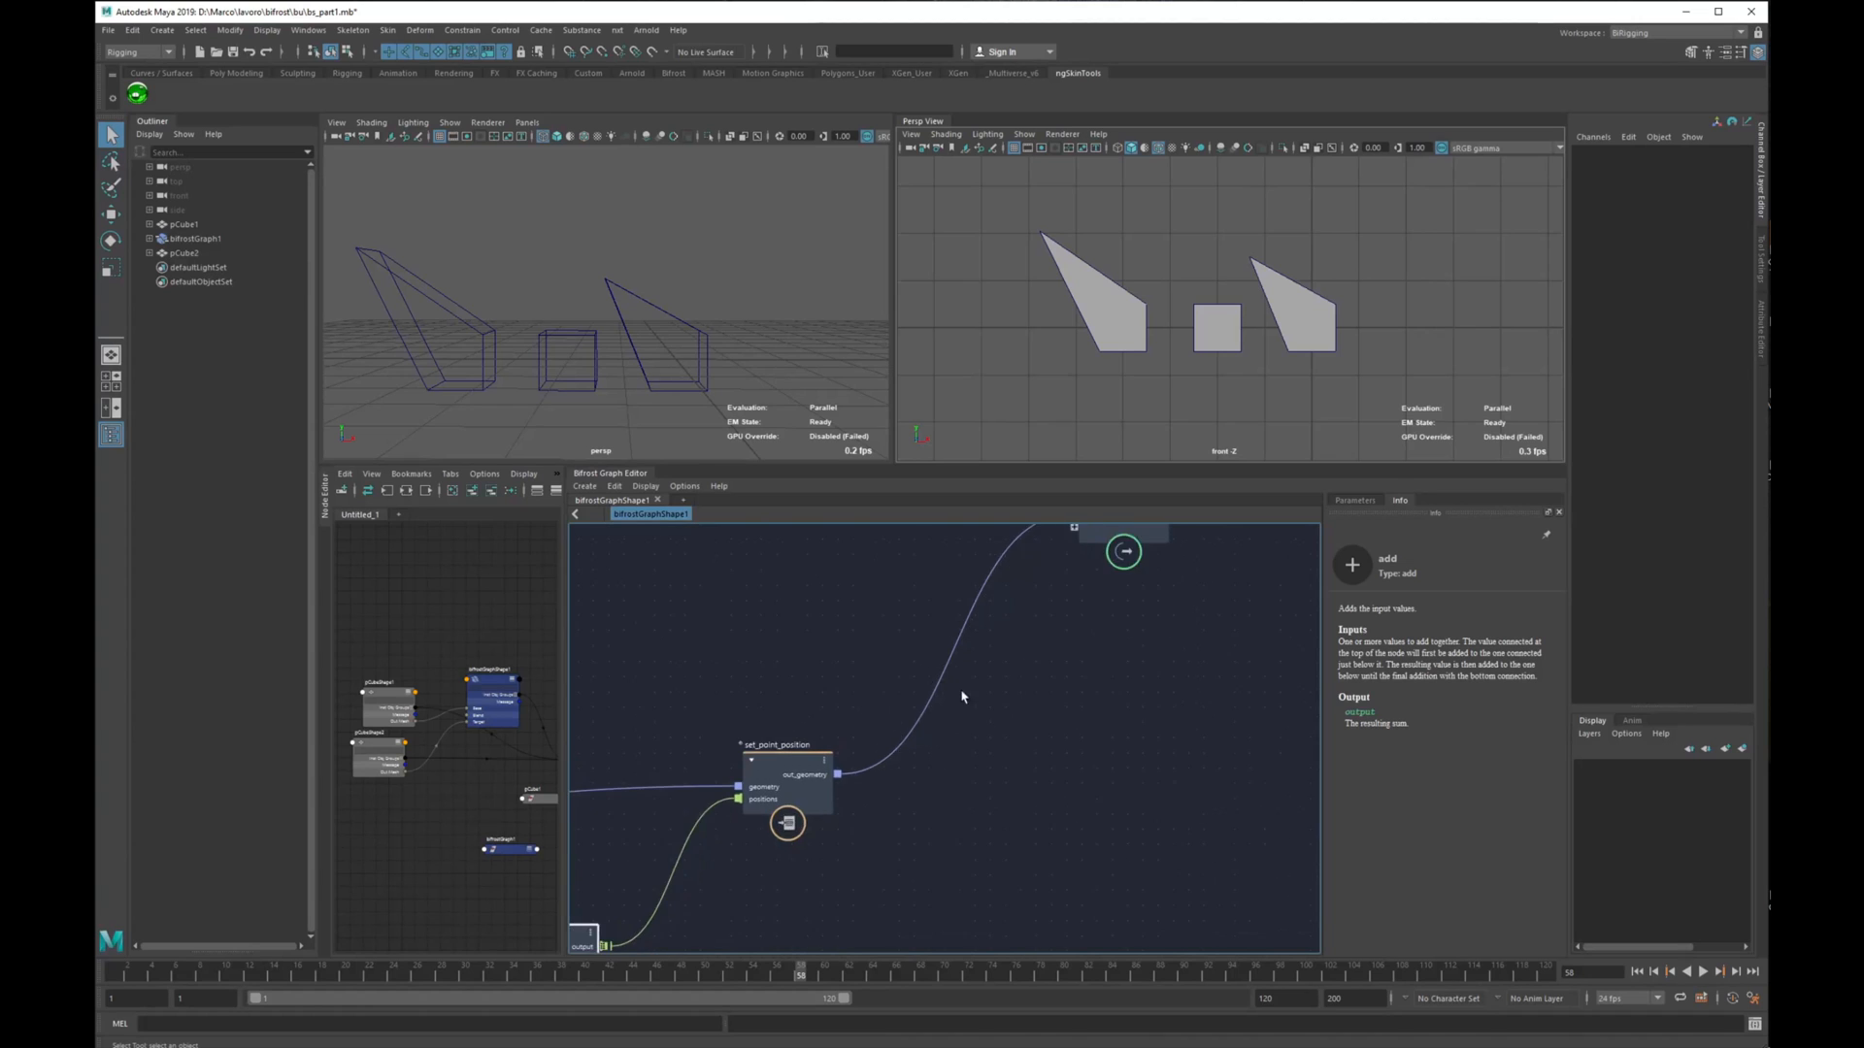
Step: Add a watchpoint on the connection from set_point_position's out_geometry to the output's outMesh and examine its property table
right_click(956, 689)
left_click(1032, 716)
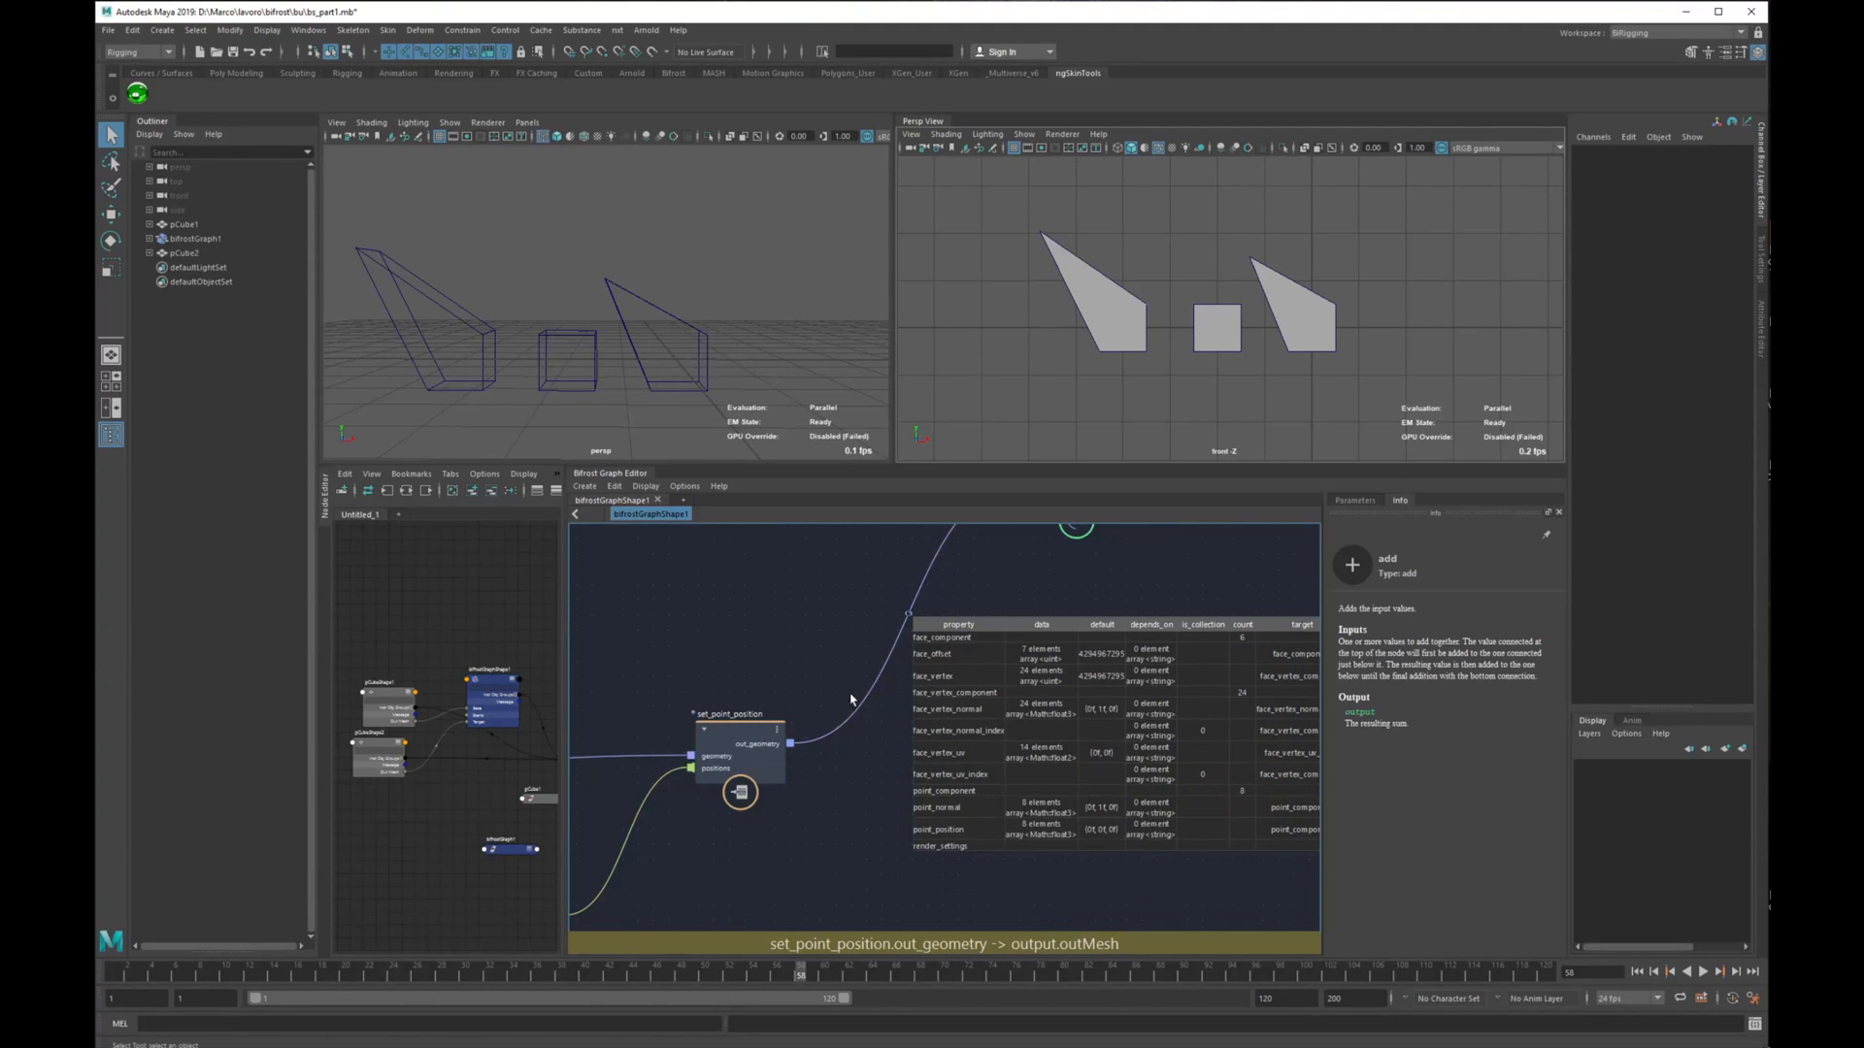
left_click(840, 801)
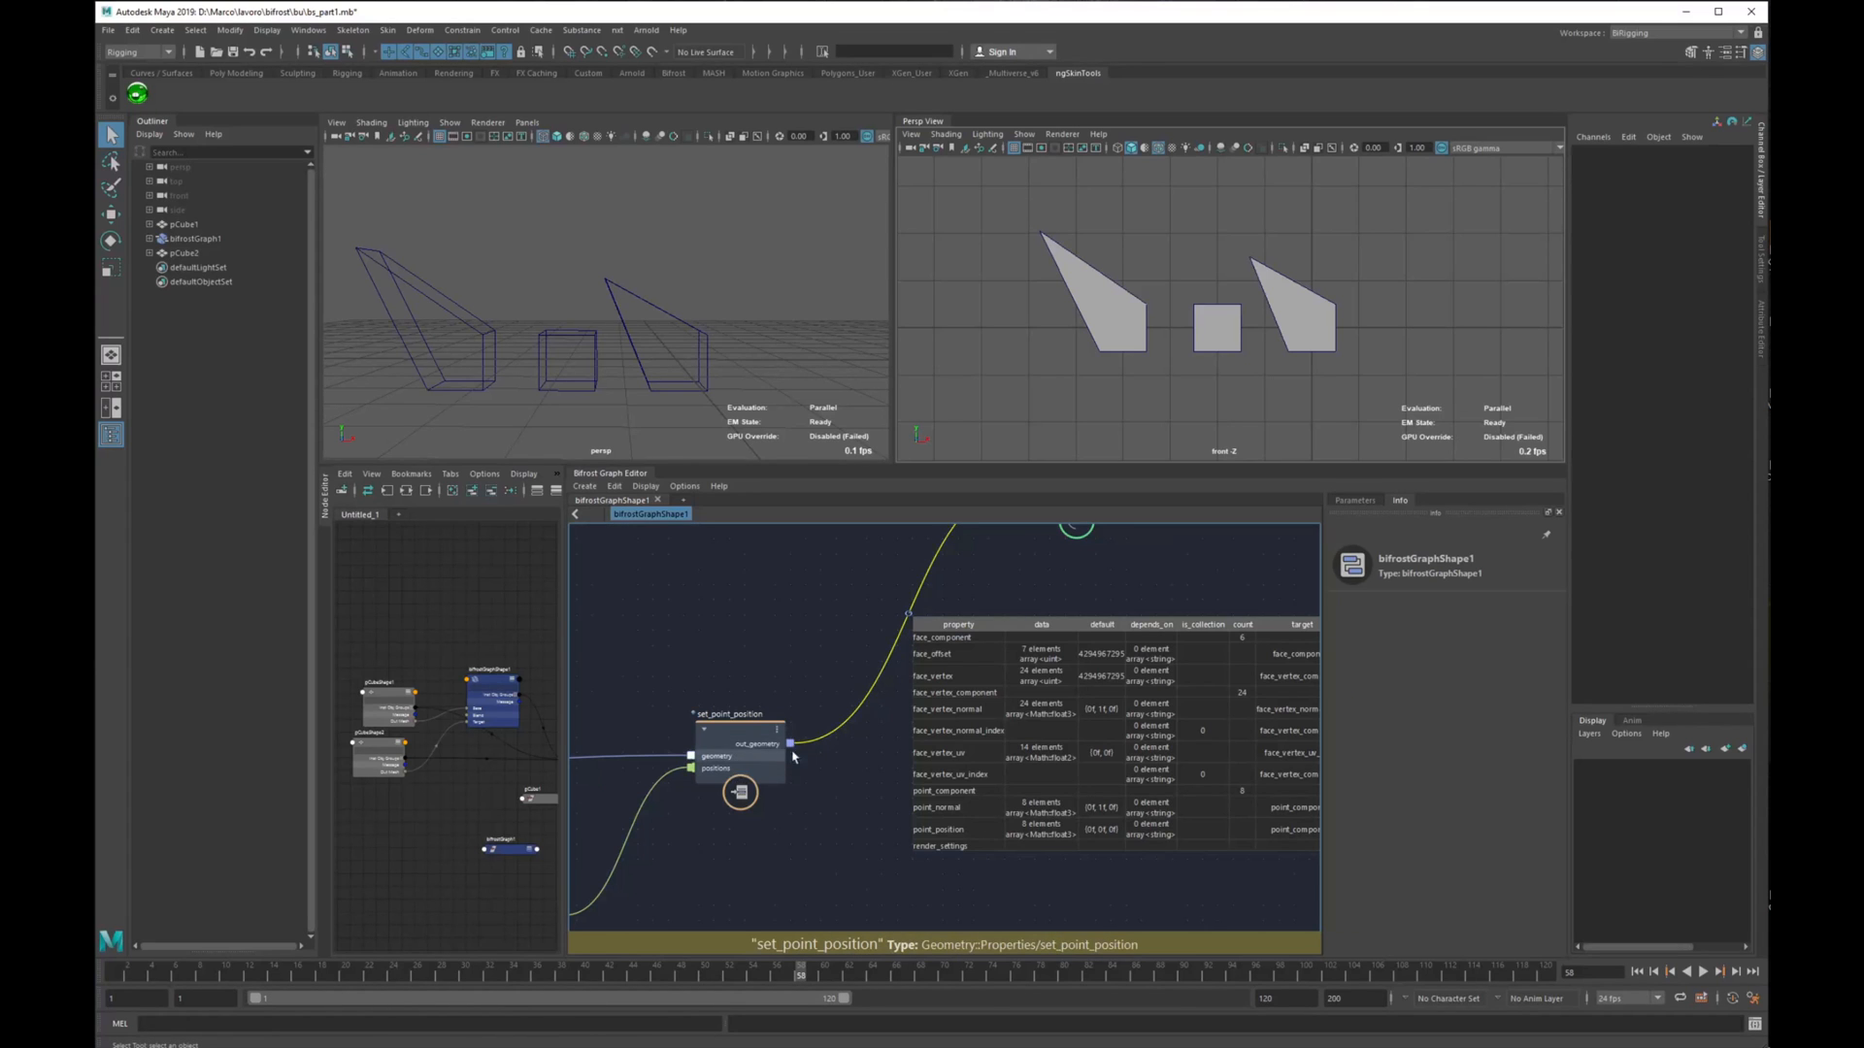
middle_click_drag(818, 773, 789, 806, "alt")
scroll(789, 805, "down", 2)
scroll(950, 791, "up", 2)
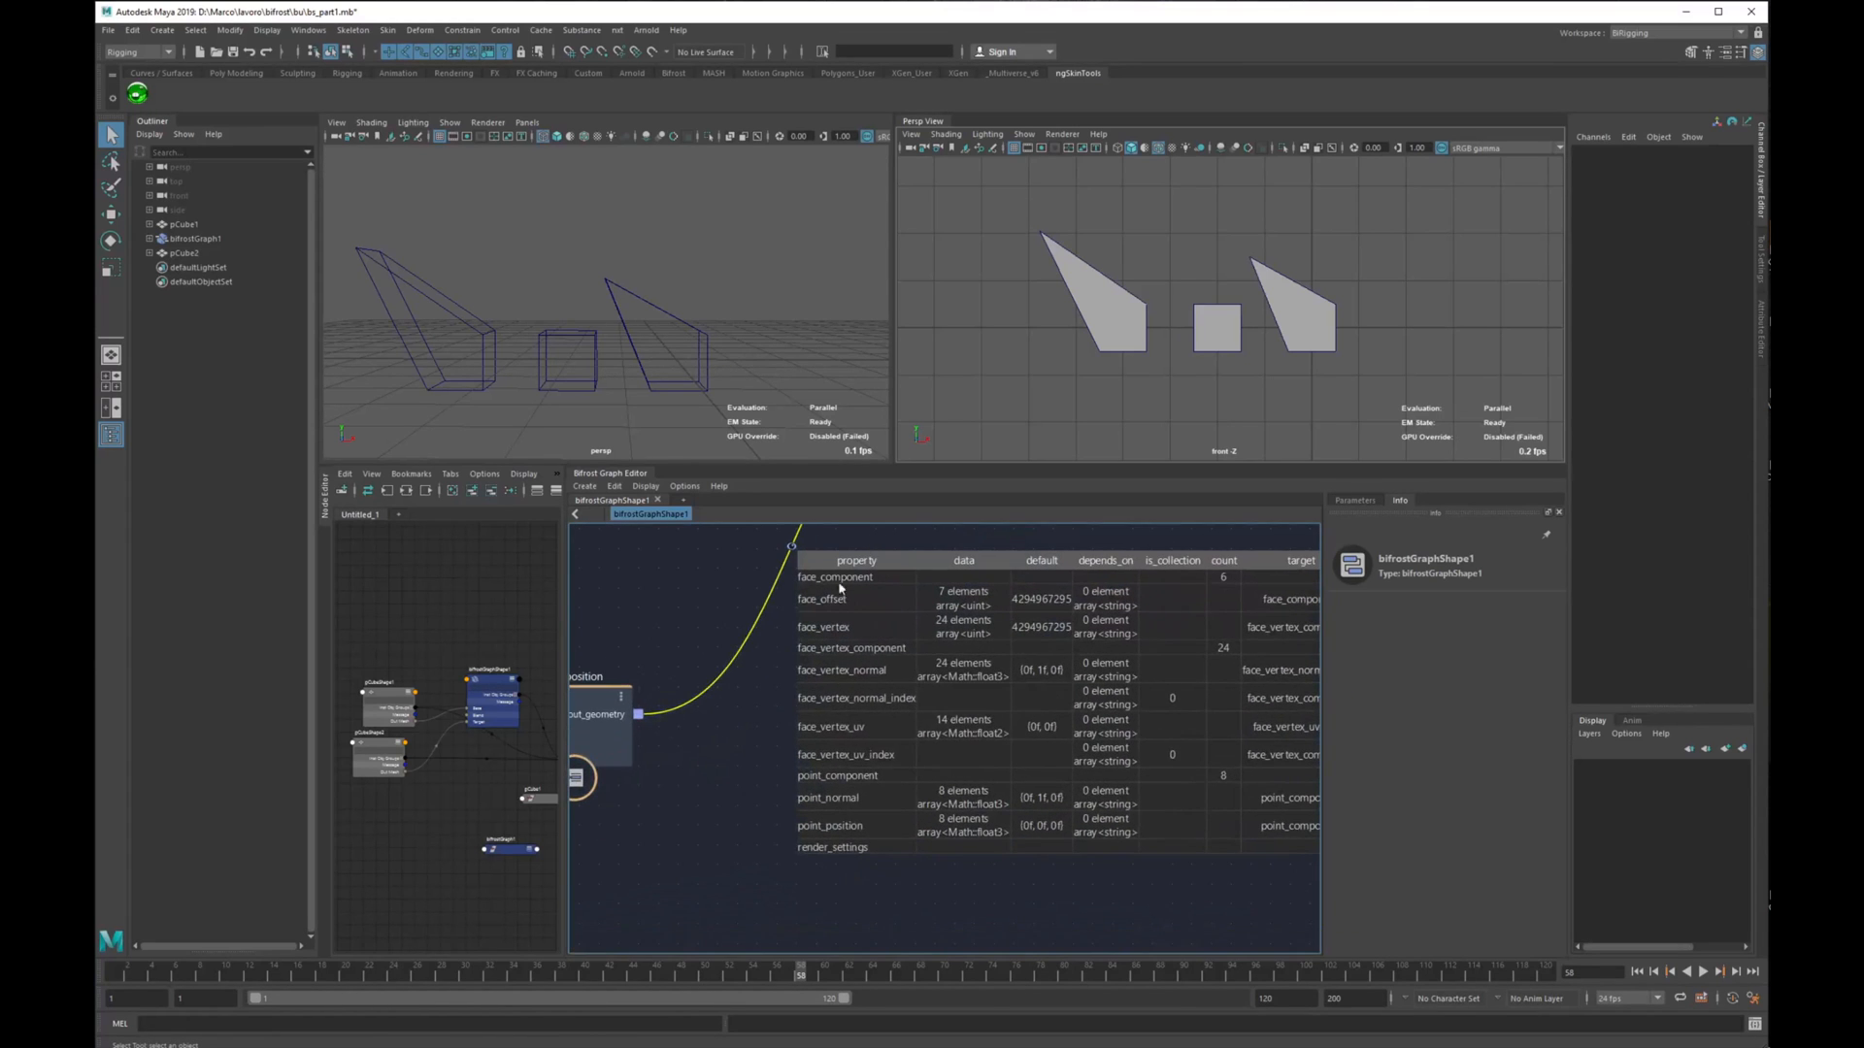
scroll(925, 659, "down", 1)
middle_click_drag(811, 641, 776, 699, "alt")
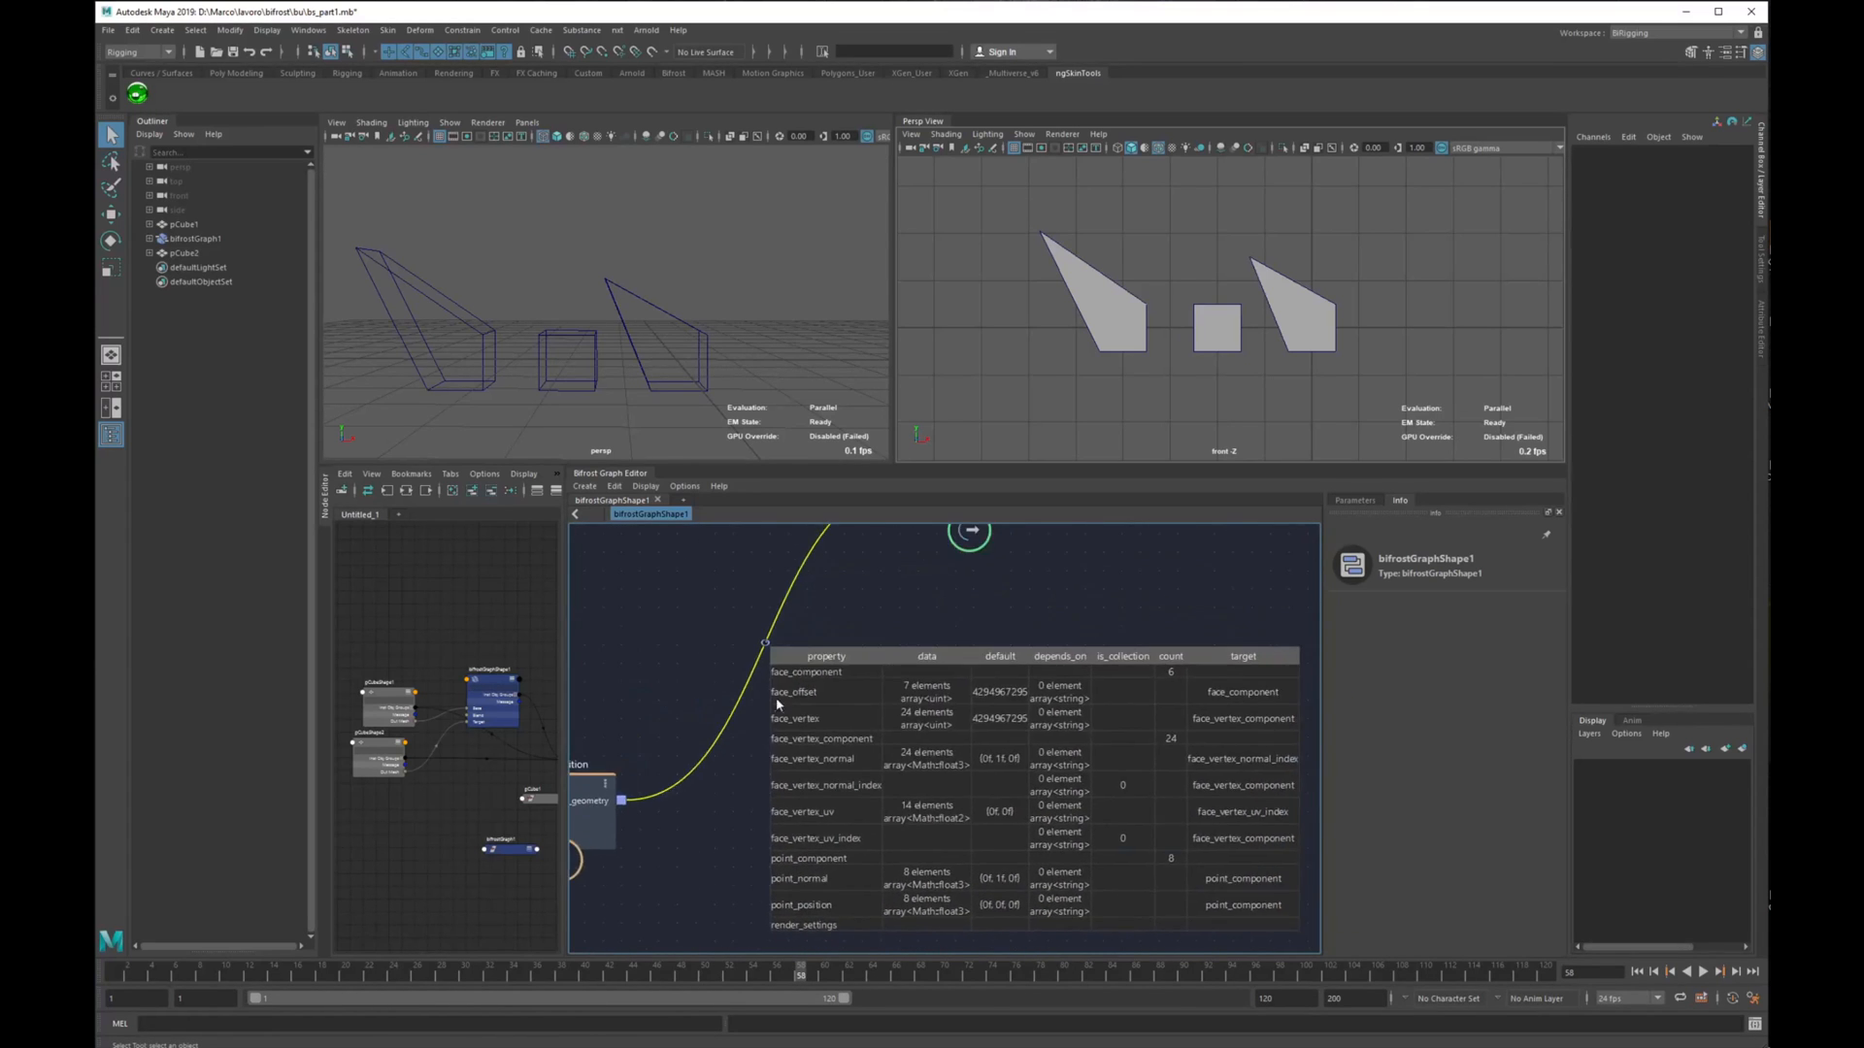
left_click_drag(766, 653, 818, 550)
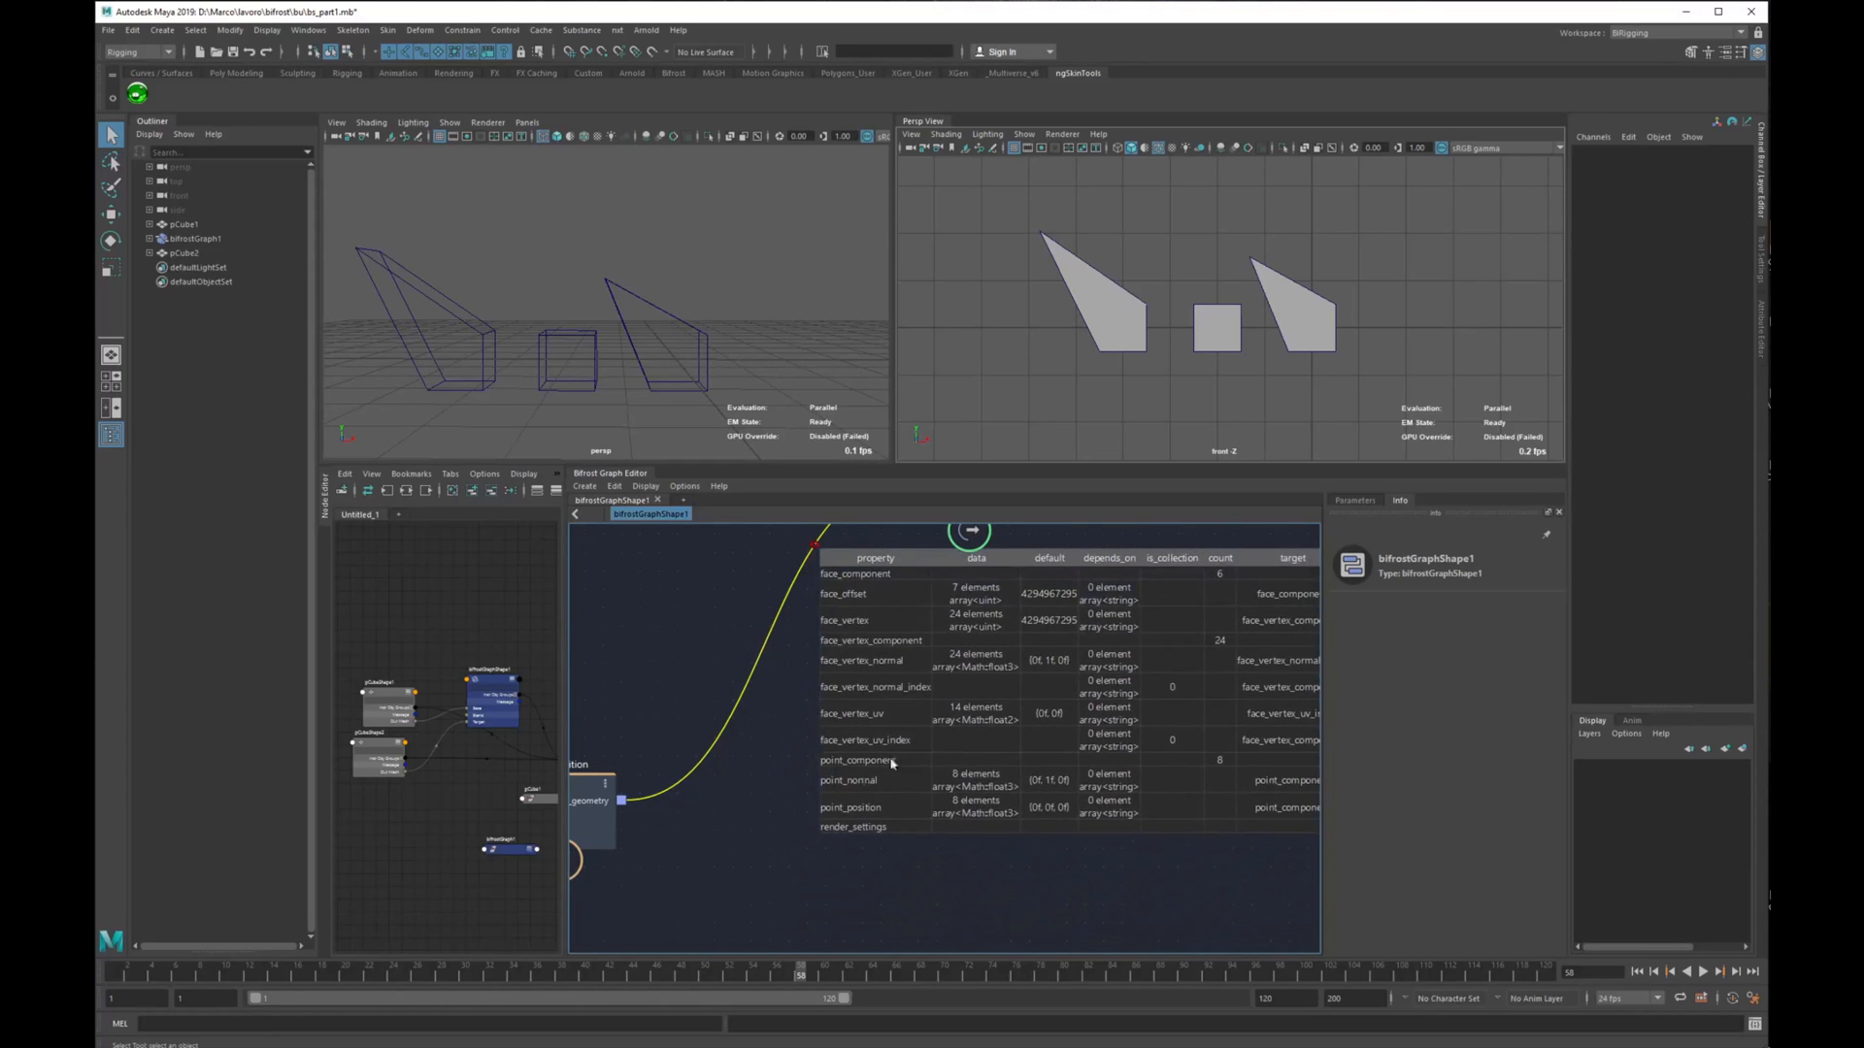
Step: Add a watchpoint on the connection from the add node's output to set_point_position's positions
middle_click_drag(892, 764, 1183, 577, "alt")
left_click_drag(587, 853, 588, 899)
middle_click_drag(745, 791, 889, 726, "alt")
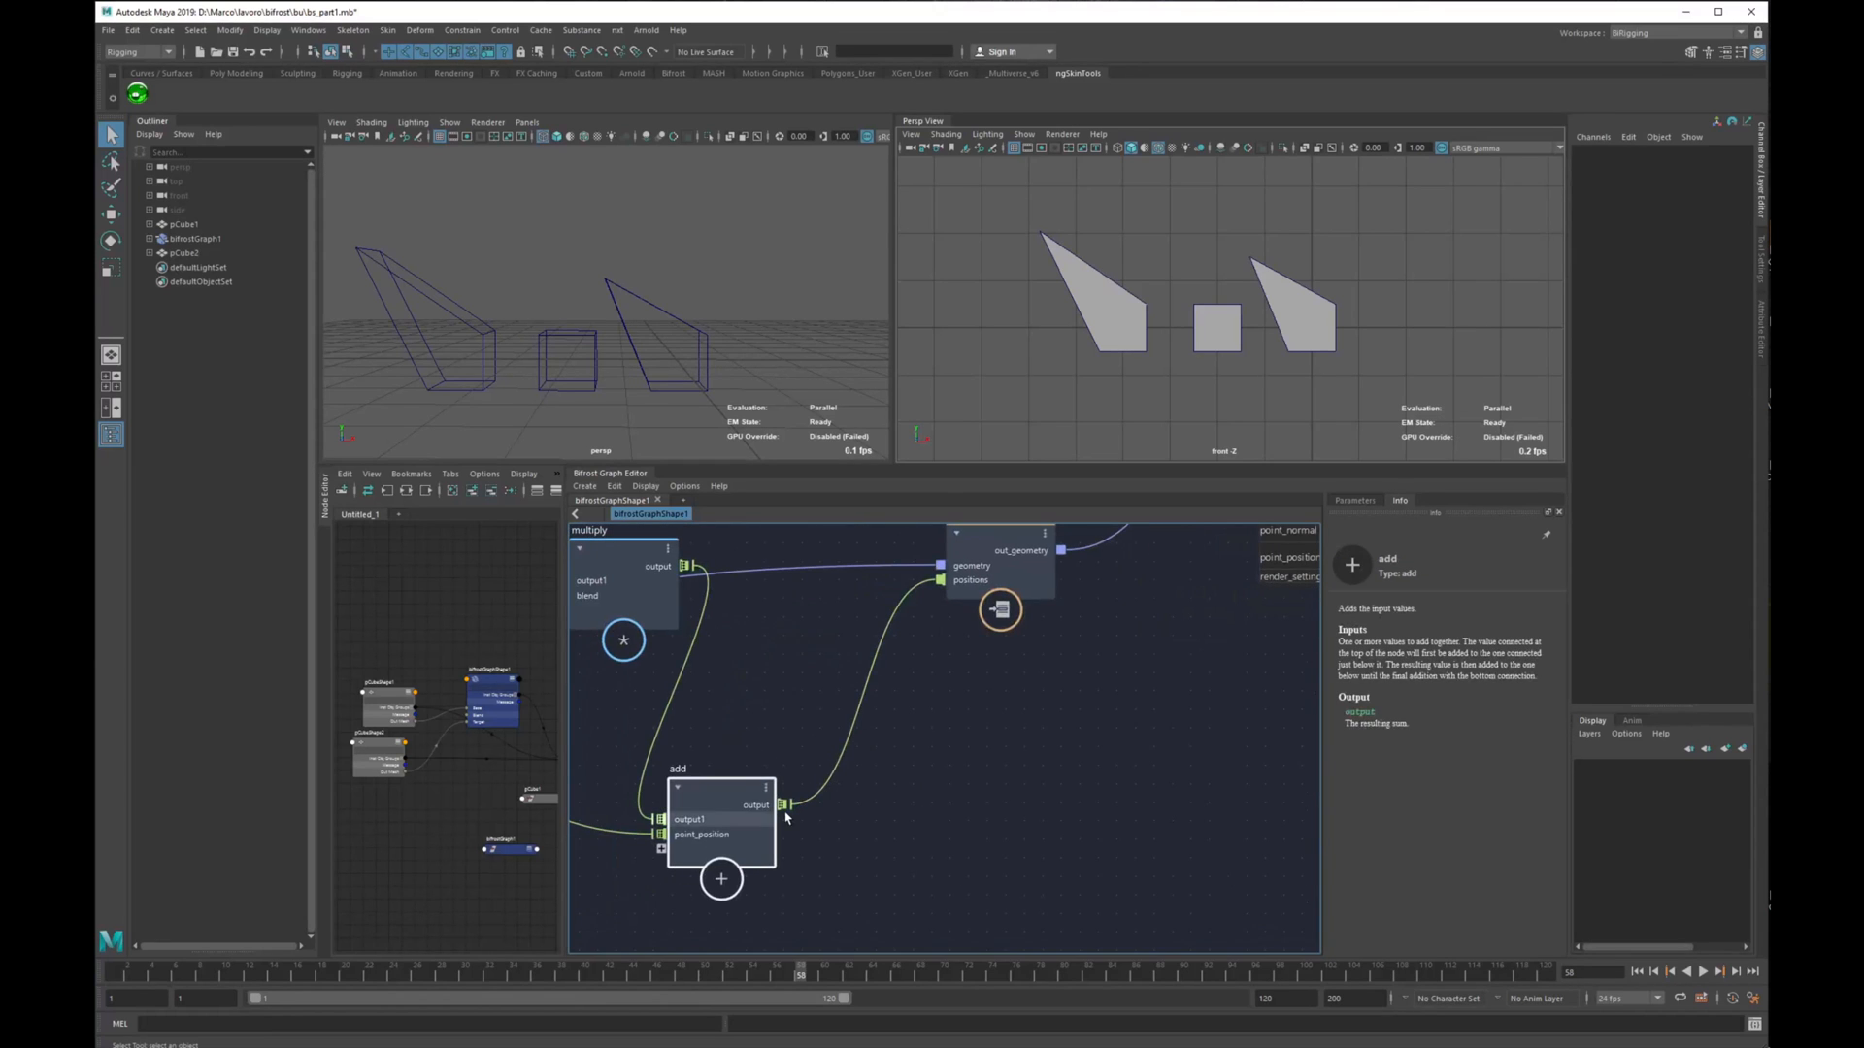
mouse_move(786, 815)
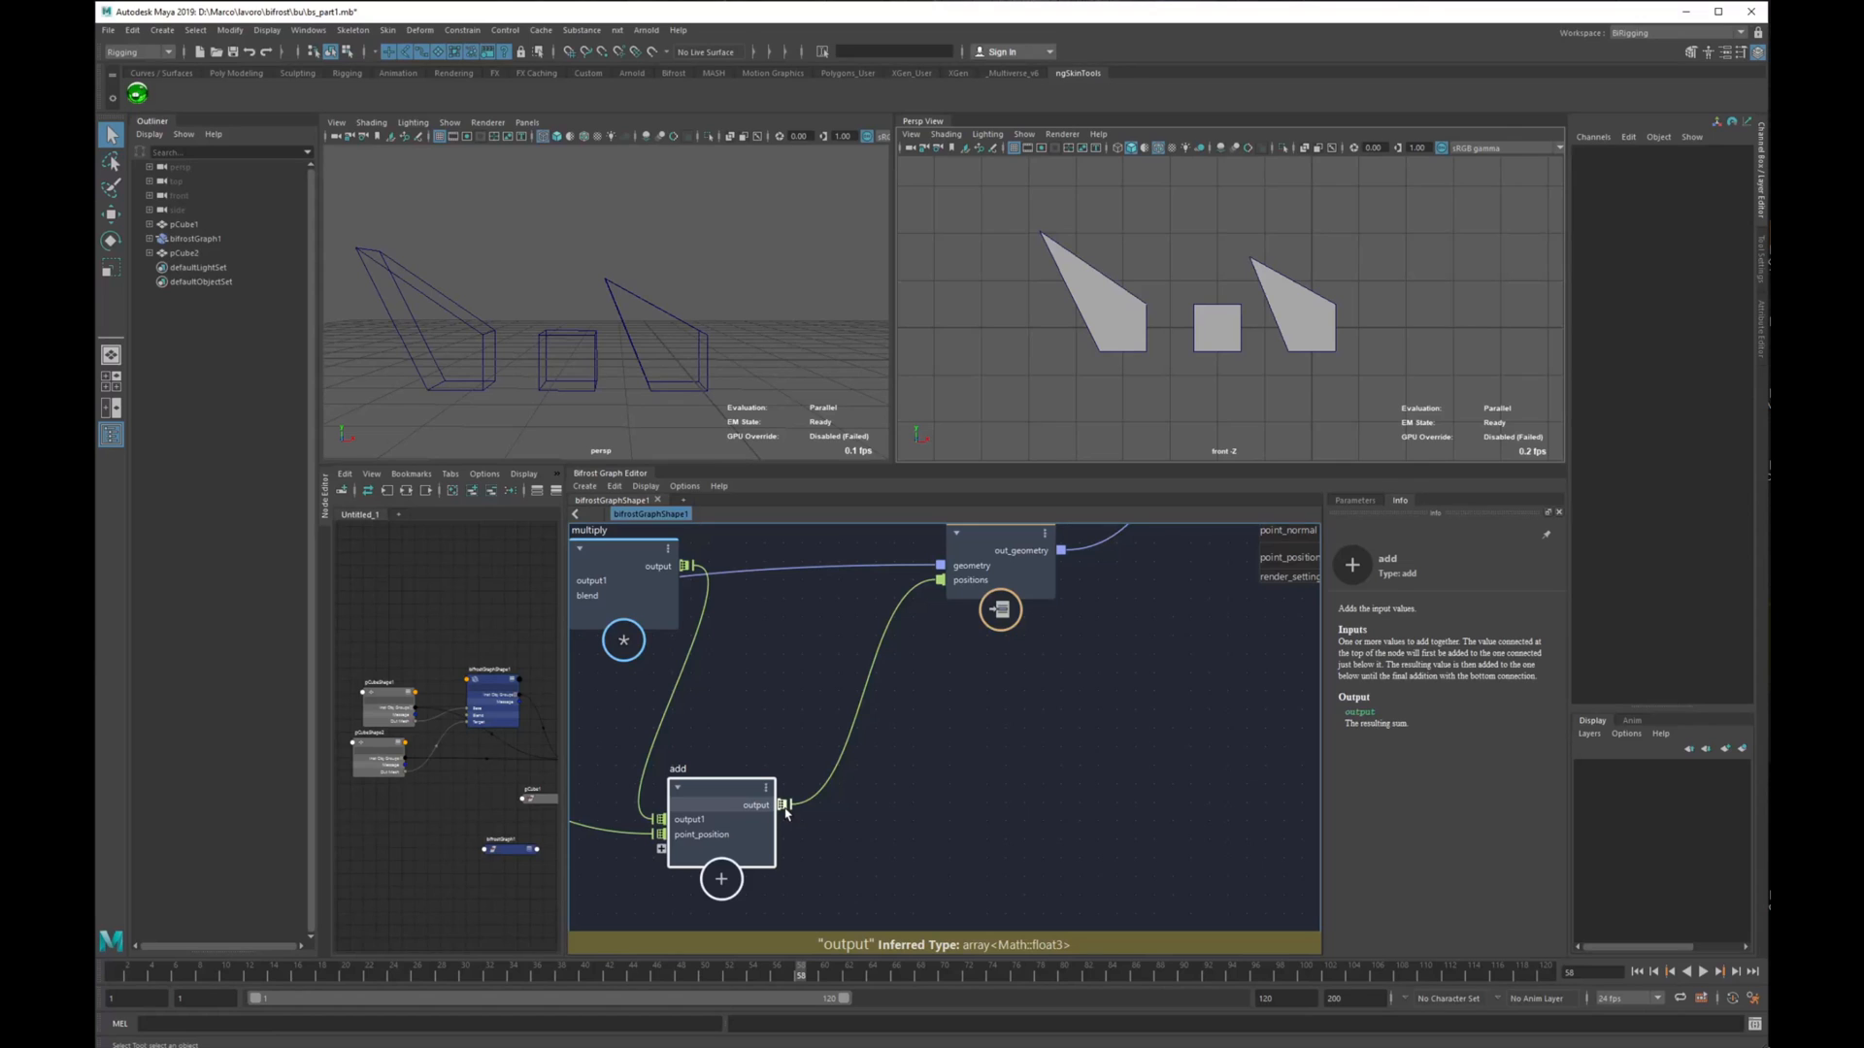
left_click(944, 750)
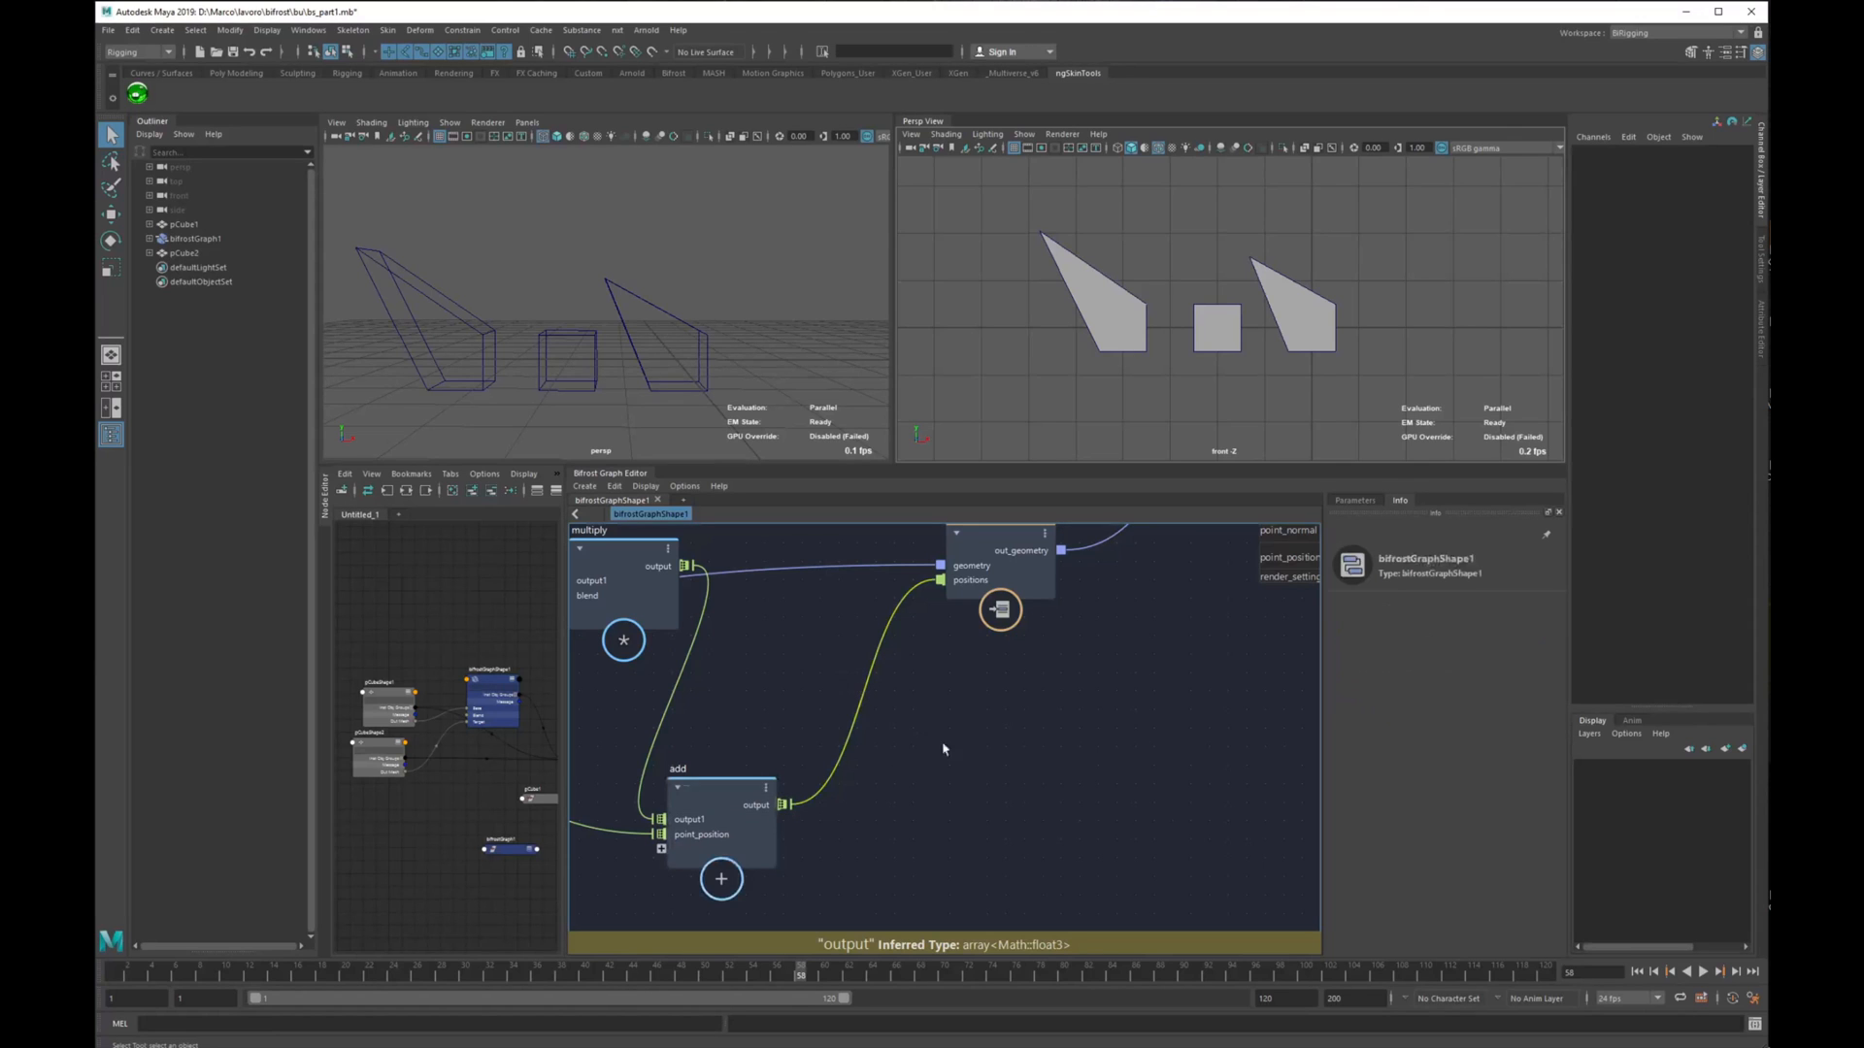
right_click(858, 724)
right_click(865, 702)
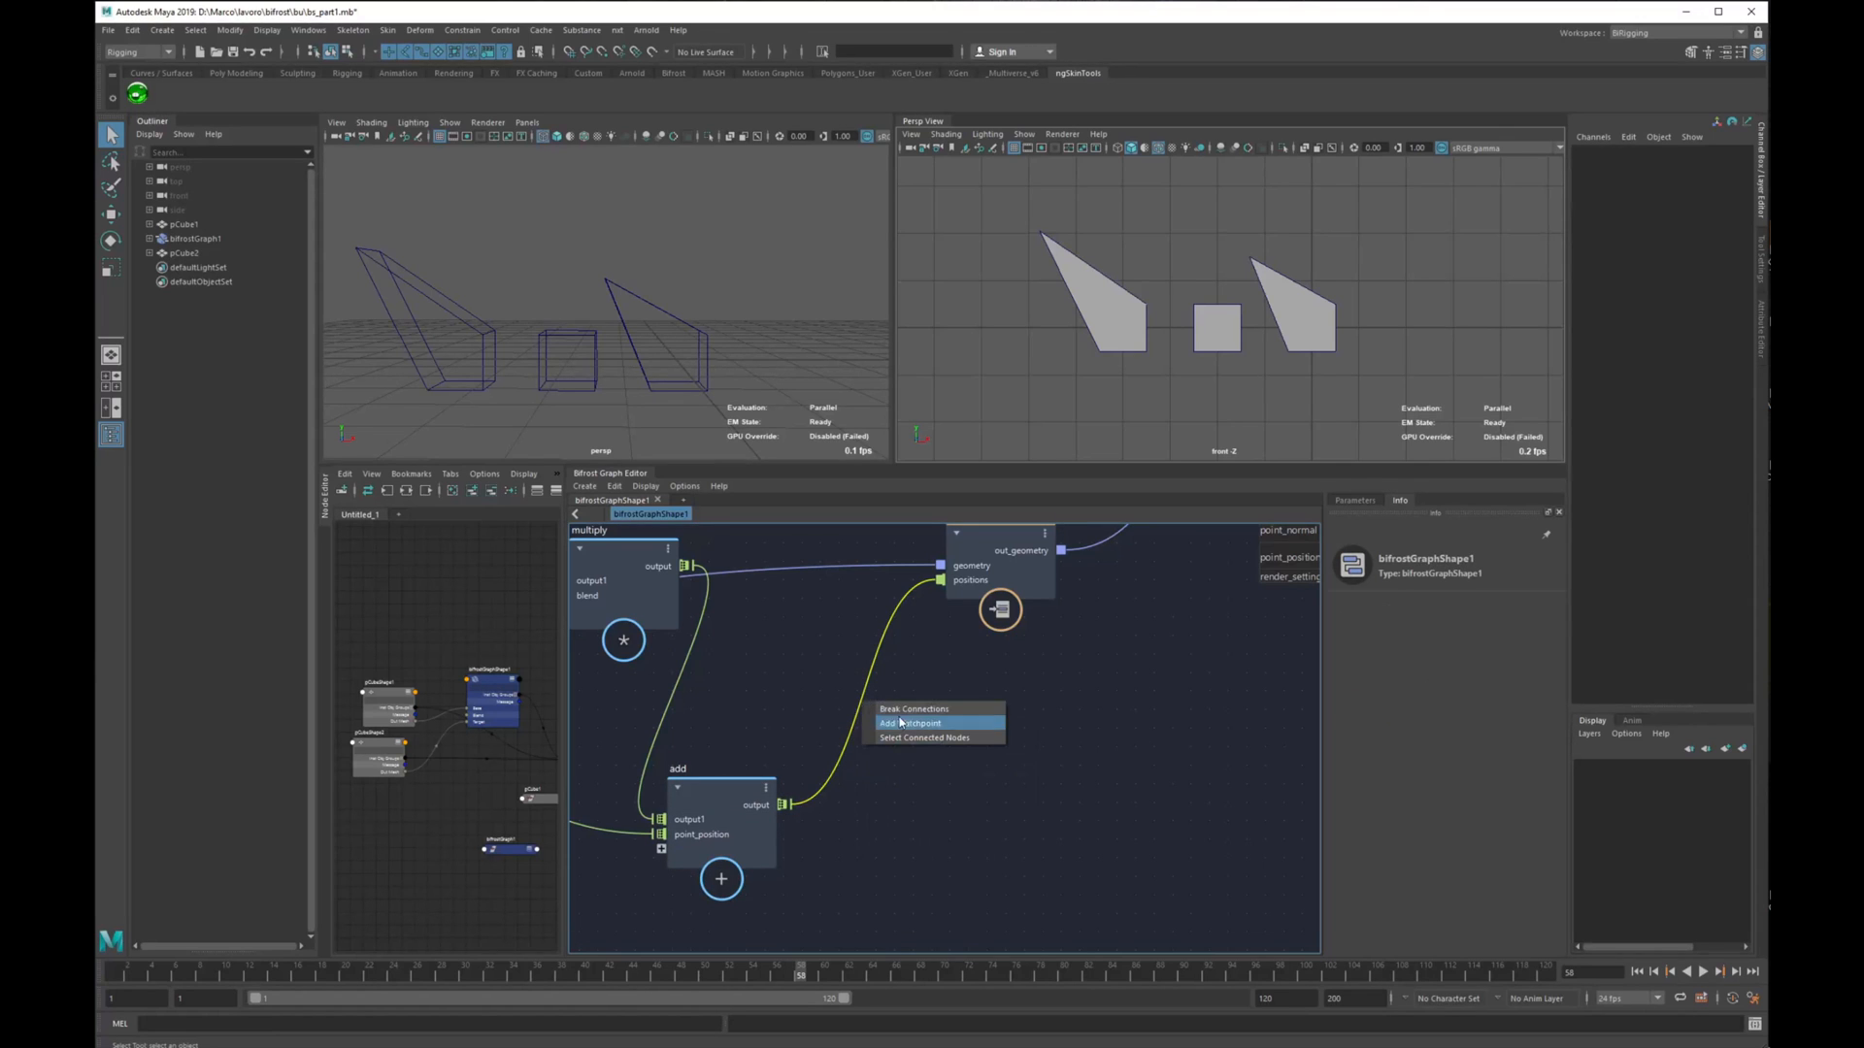
left_click(901, 723)
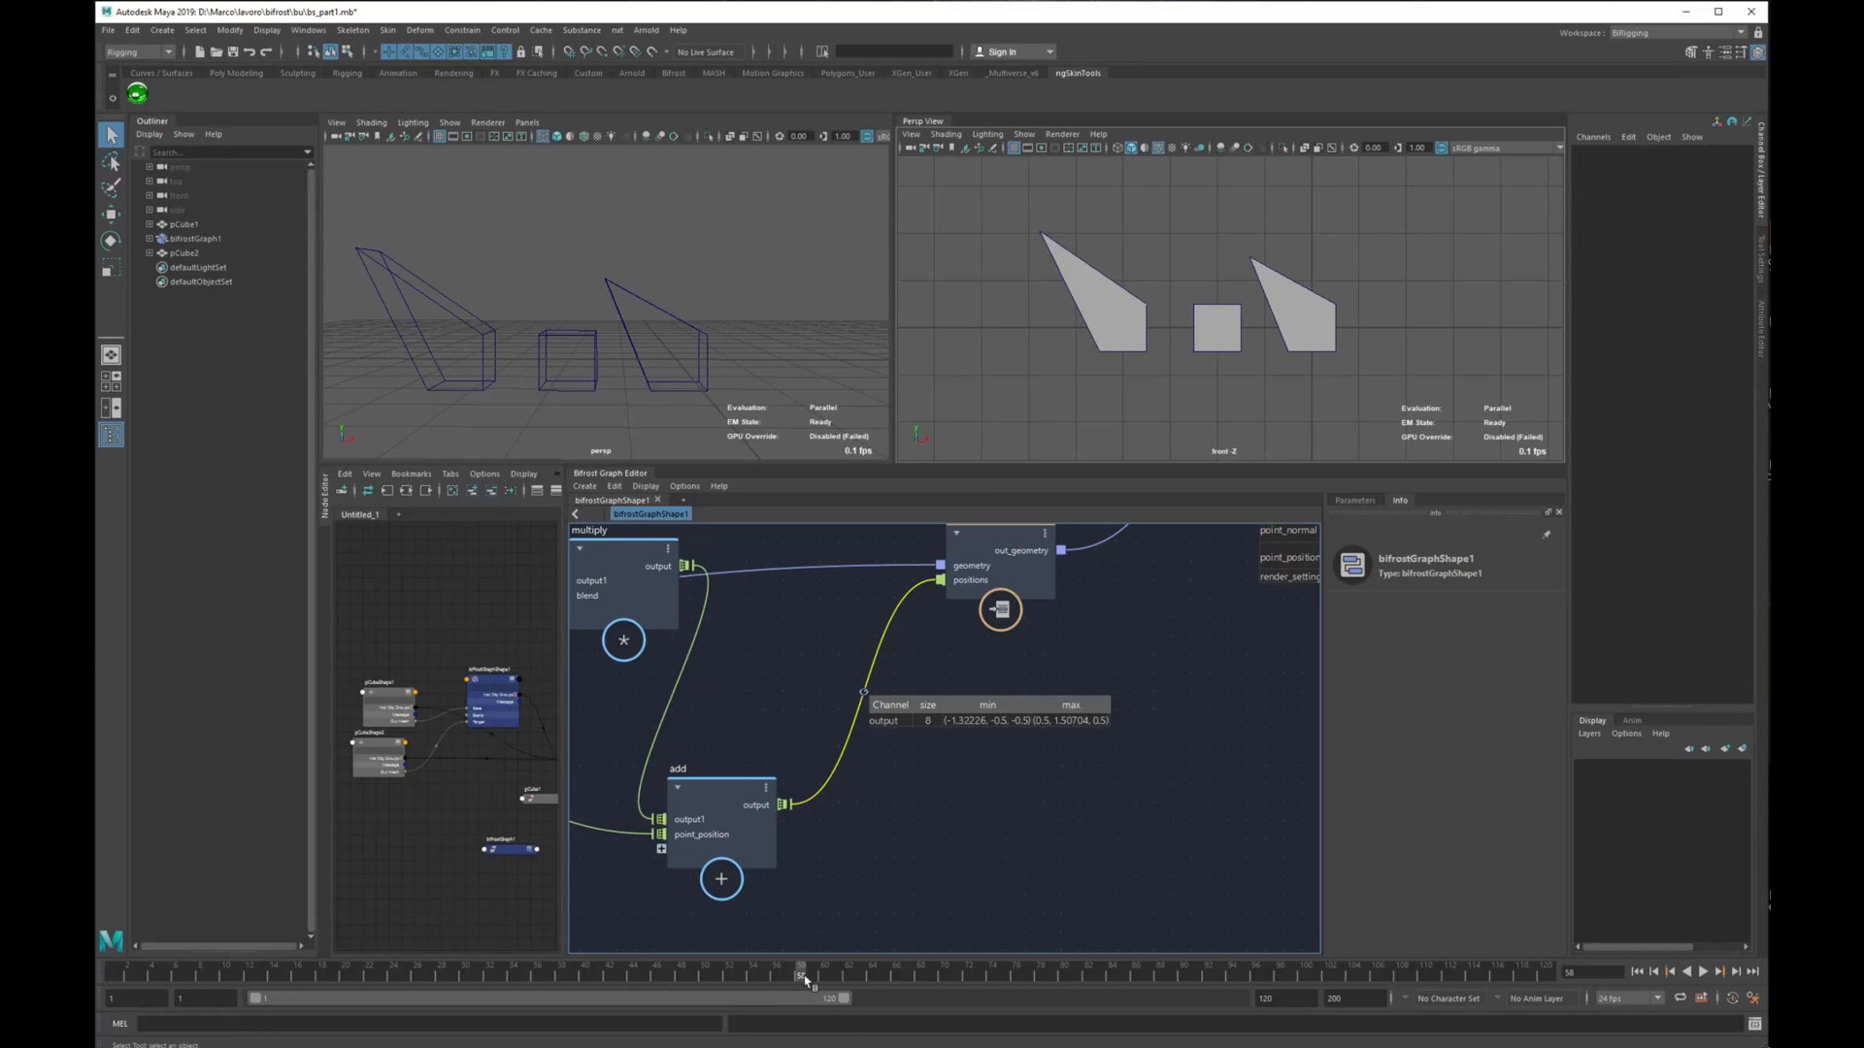
Step: Set the current time to frame 59 and remove the watchpoint from the add output to positions connection
mouse_move(805, 981)
left_mouse_down()
mouse_move(854, 976)
mouse_move(816, 972)
left_mouse_up()
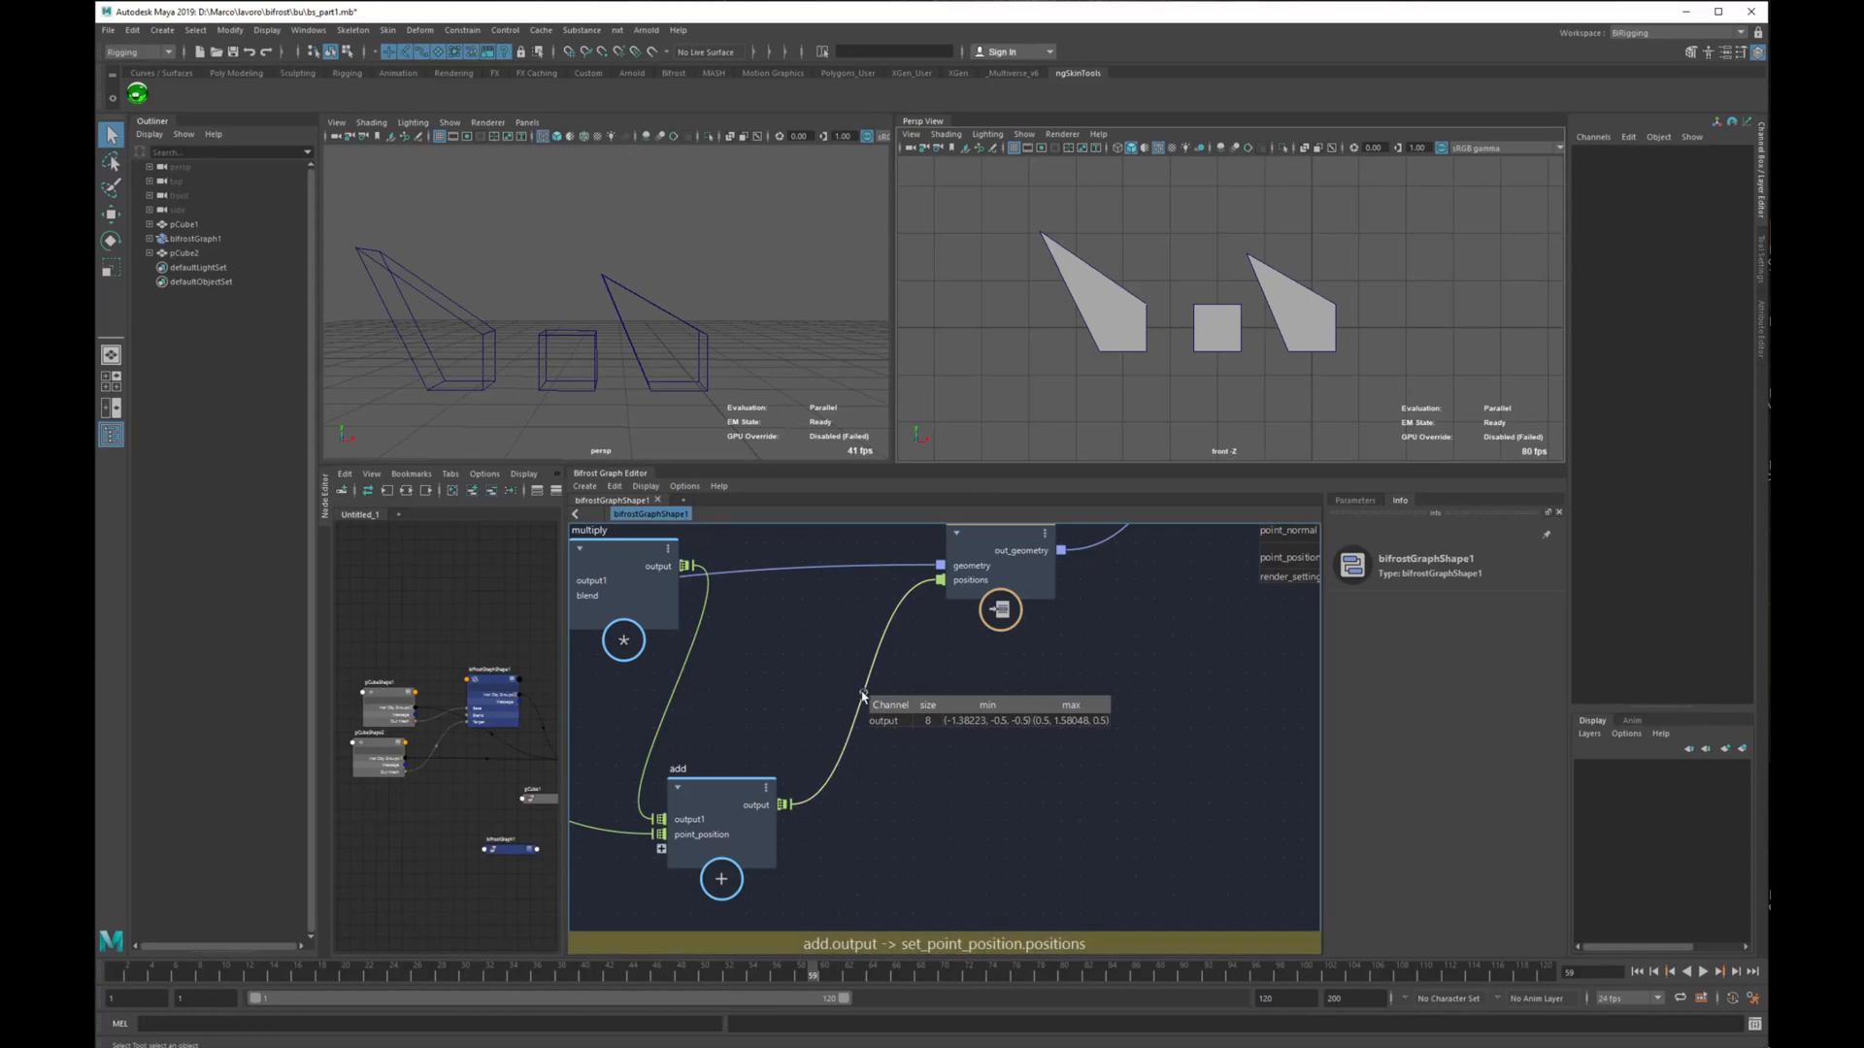
right_click(862, 696)
left_click(916, 718)
Step: Create a dump_object node and place it below set_point_position, clear of the existing connections
middle_click_drag(1097, 746, 983, 925, "alt")
scroll(961, 800, "down", 2)
middle_click_drag(1014, 772, 984, 723, "alt")
mouse_move(999, 767)
right_mouse_down("alt")
mouse_move(969, 773)
mouse_move(994, 791)
right_mouse_up("alt")
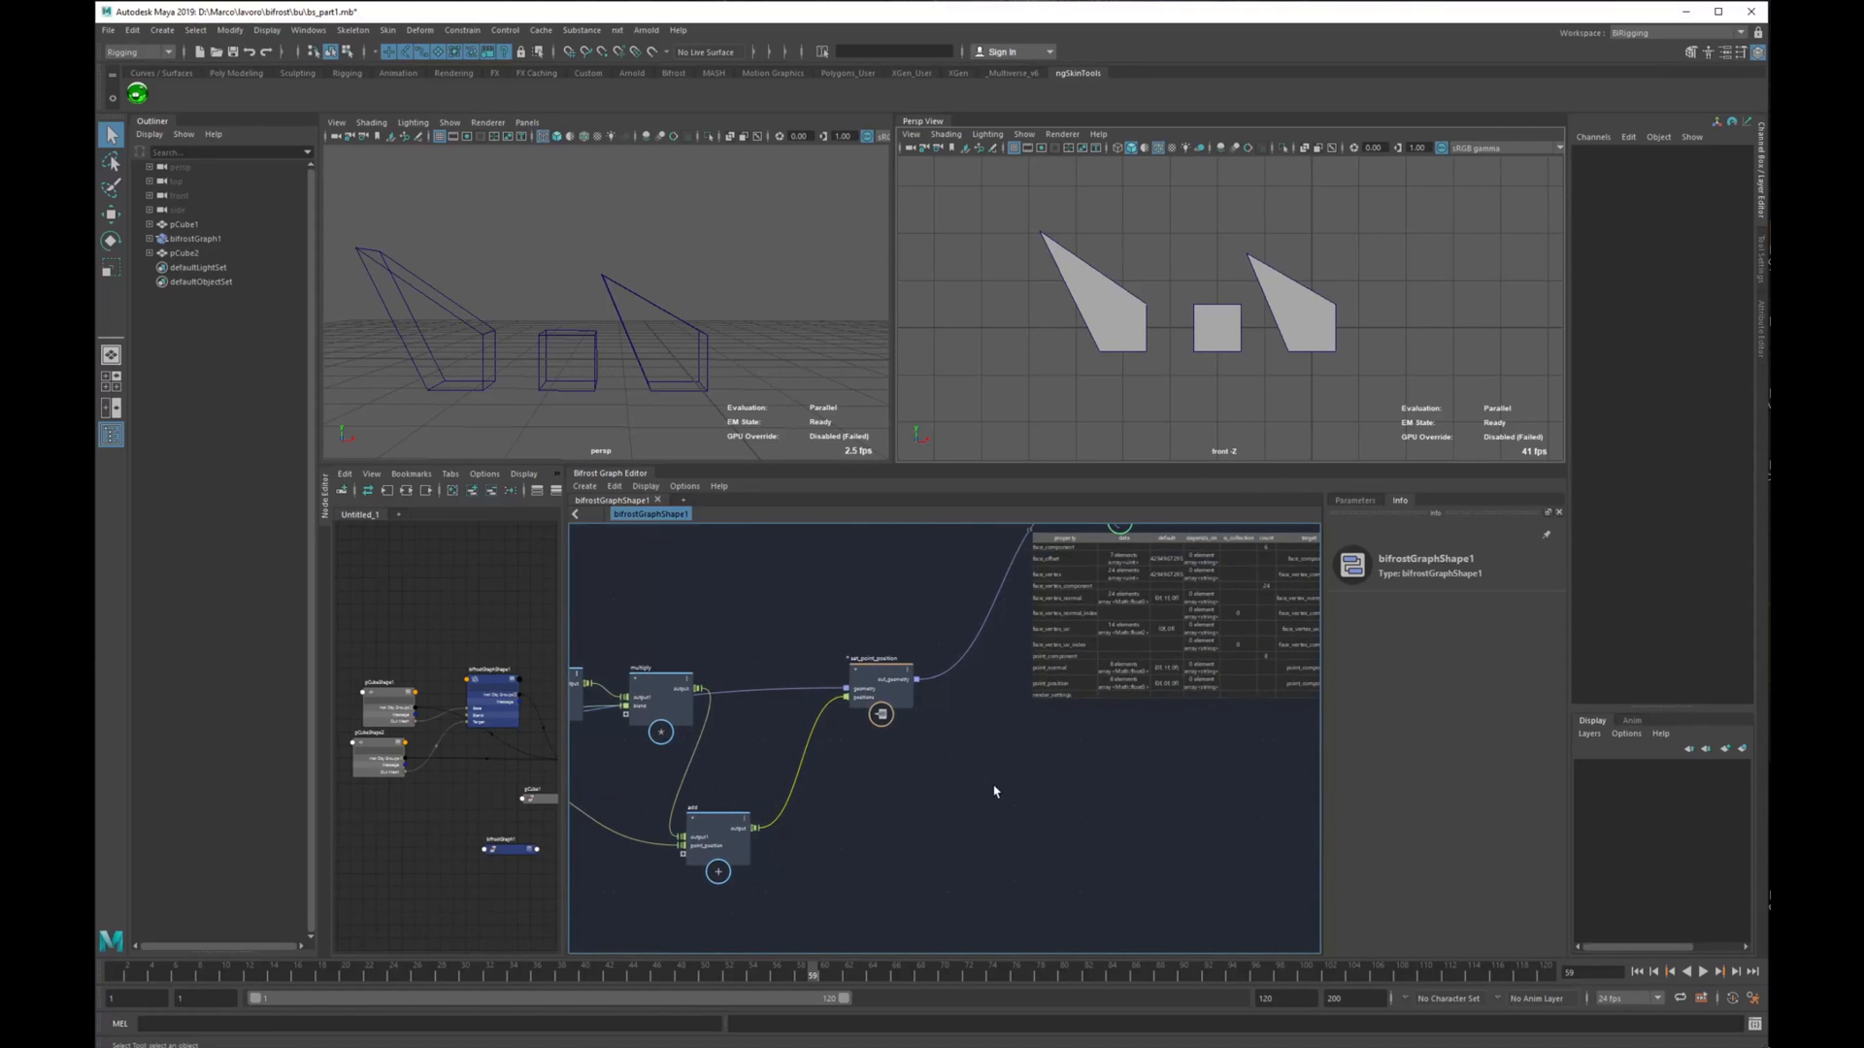
type("d")
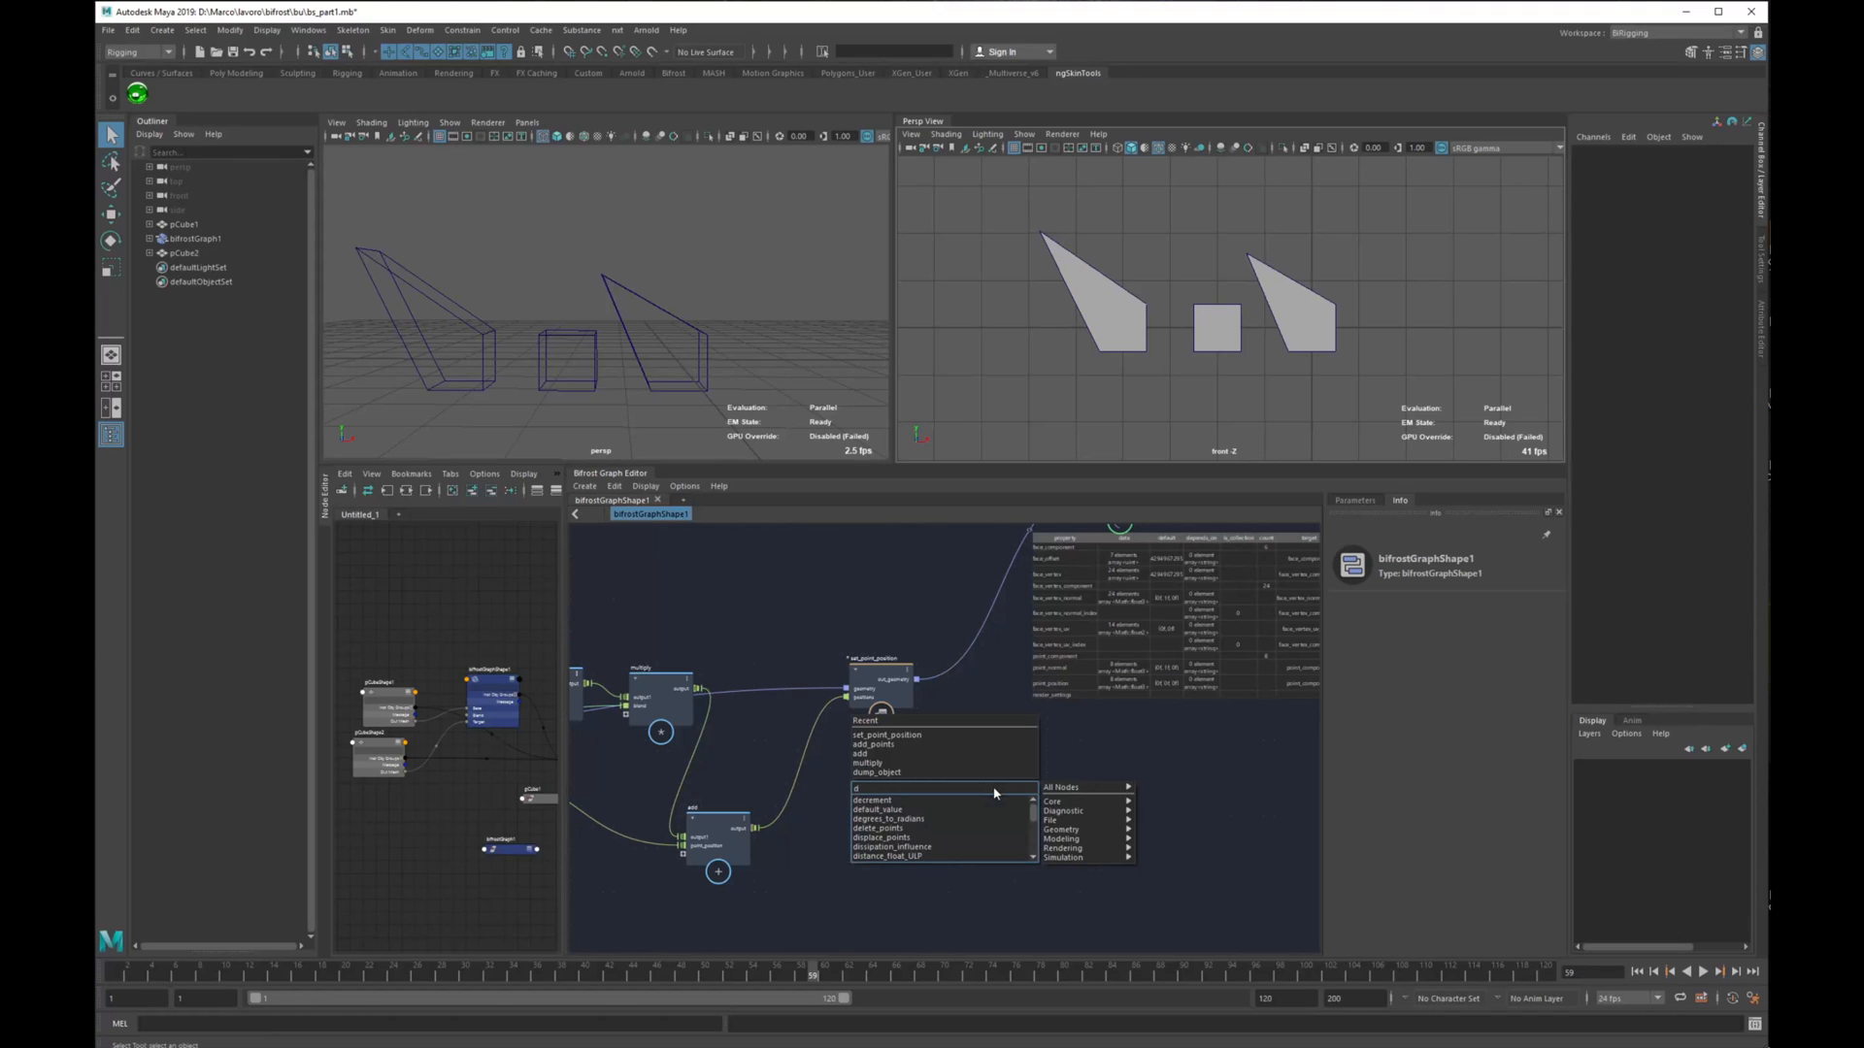
type("ump")
key("Return")
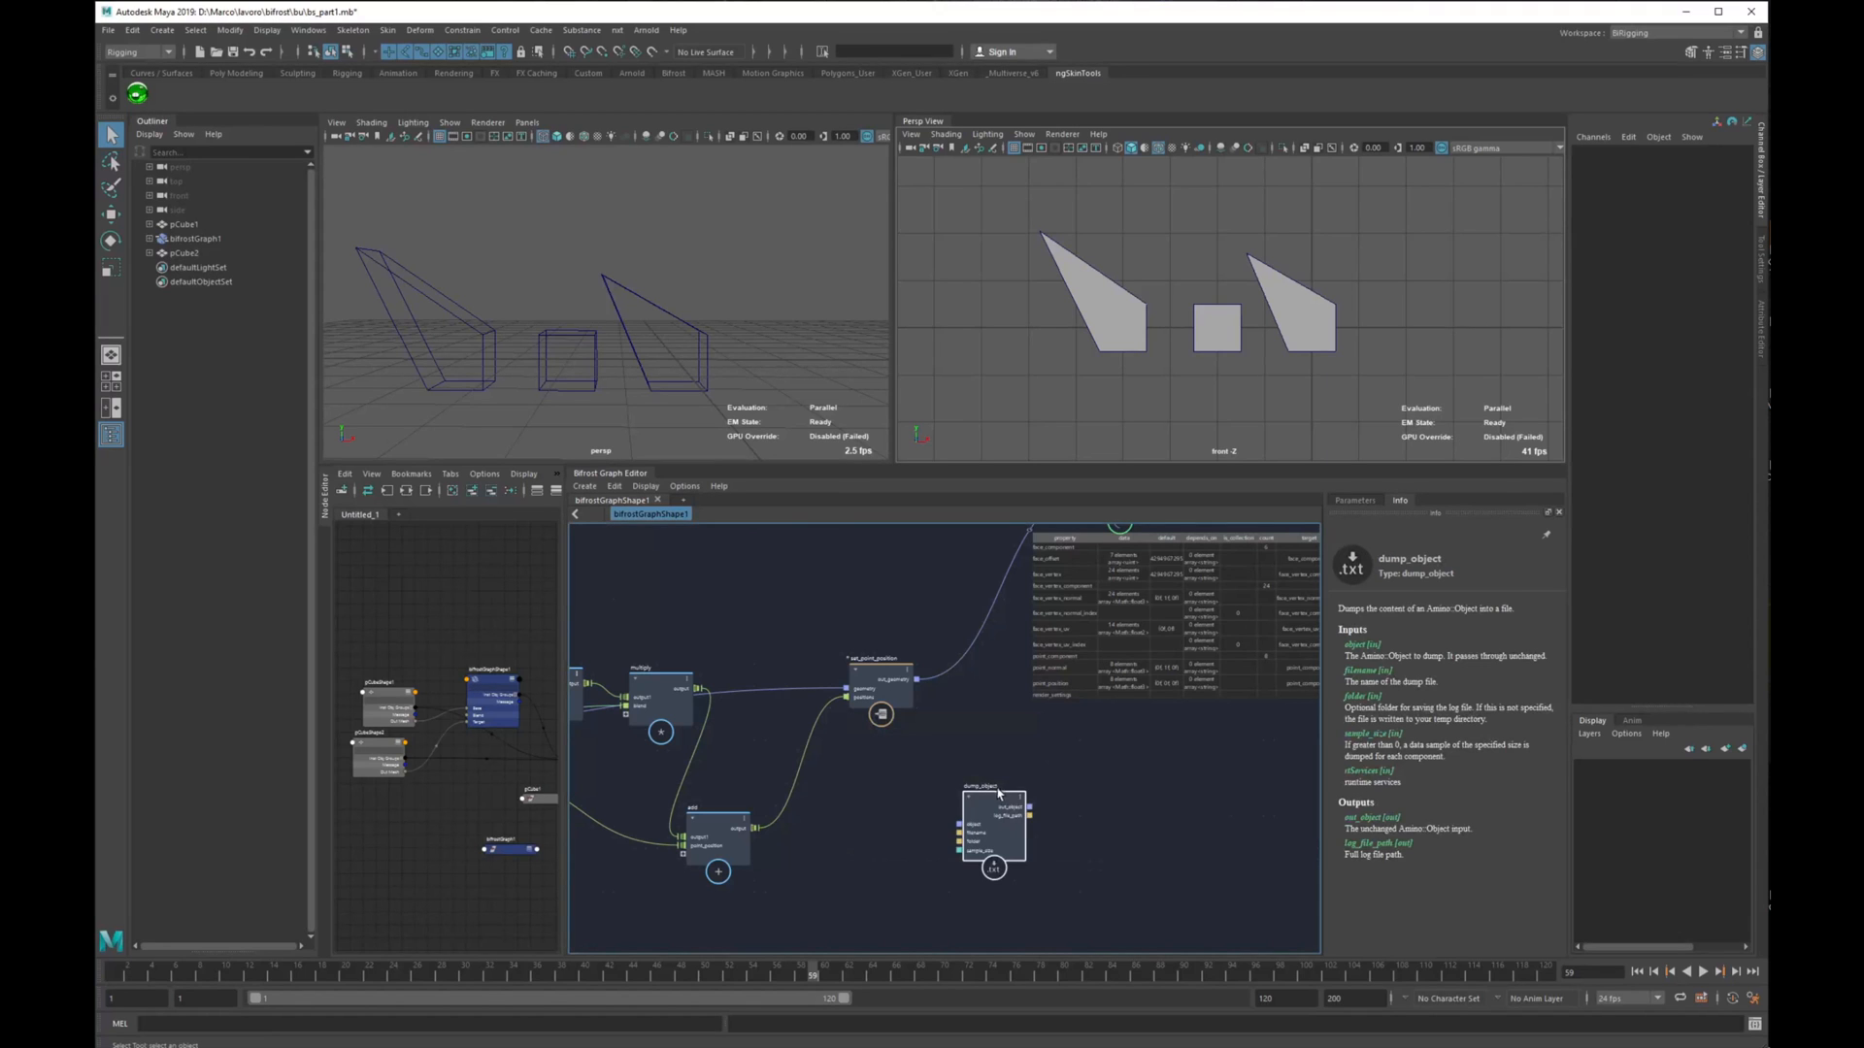
scroll(999, 794, "up", 2)
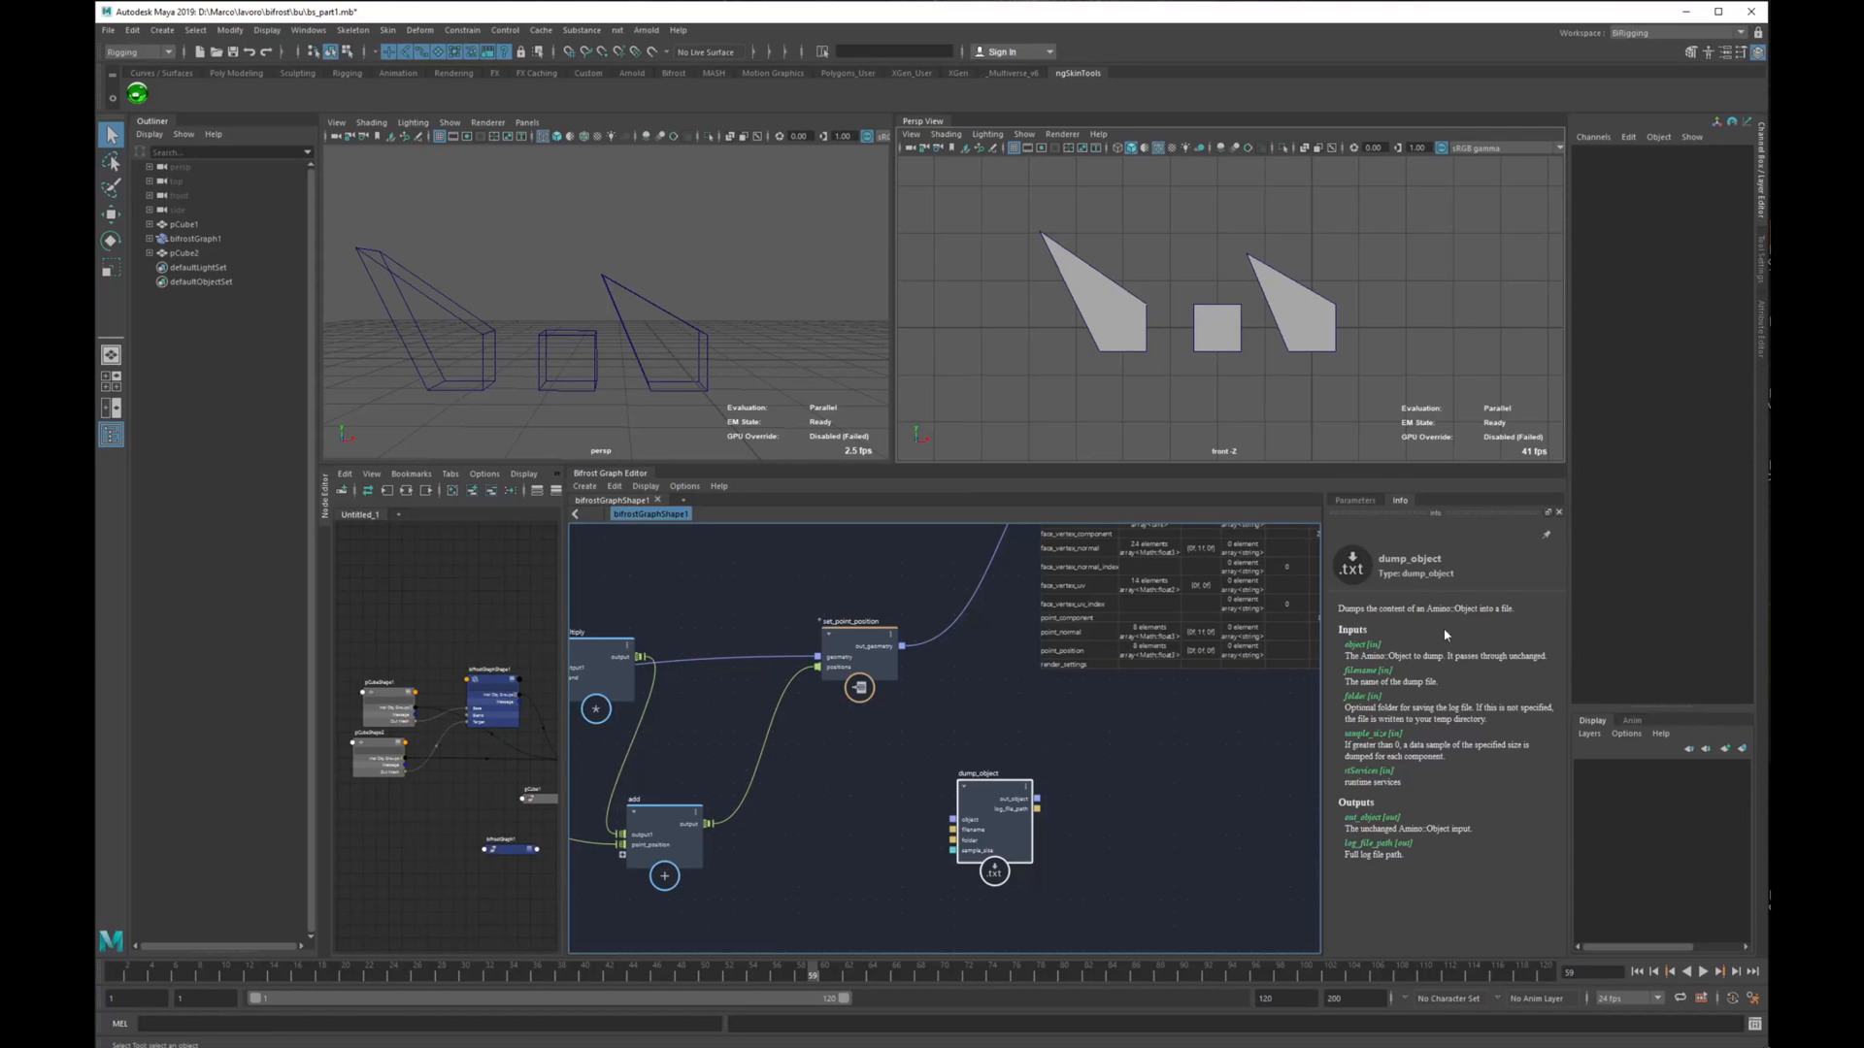
middle_click_drag(995, 807, 1098, 781, "alt")
scroll(1098, 781, "up", 1)
left_click_drag(1099, 785, 1200, 739)
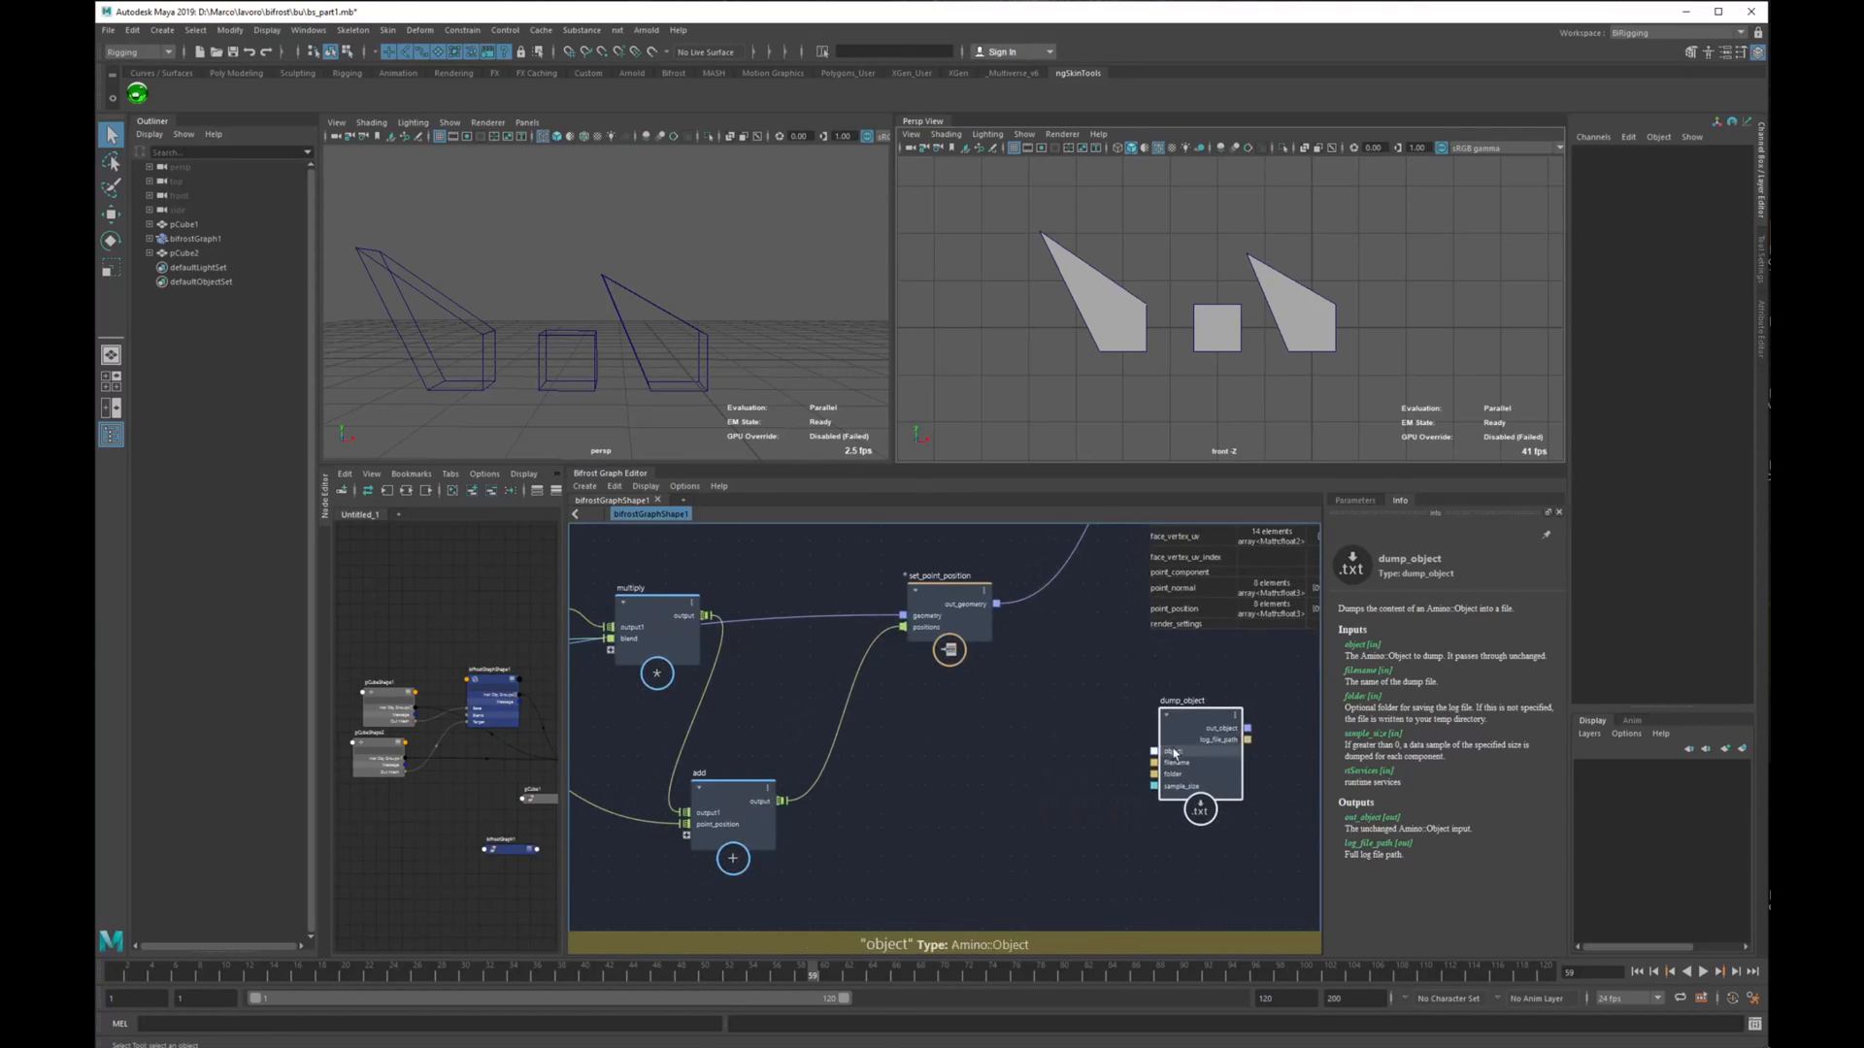
Step: Remove the watchpoint from the outMesh connection and bring the output and dump_object nodes into a clear layout
middle_click_drag(1132, 773, 990, 826, "alt")
scroll(990, 825, "down", 1)
middle_click_drag(995, 616, 917, 727, "alt")
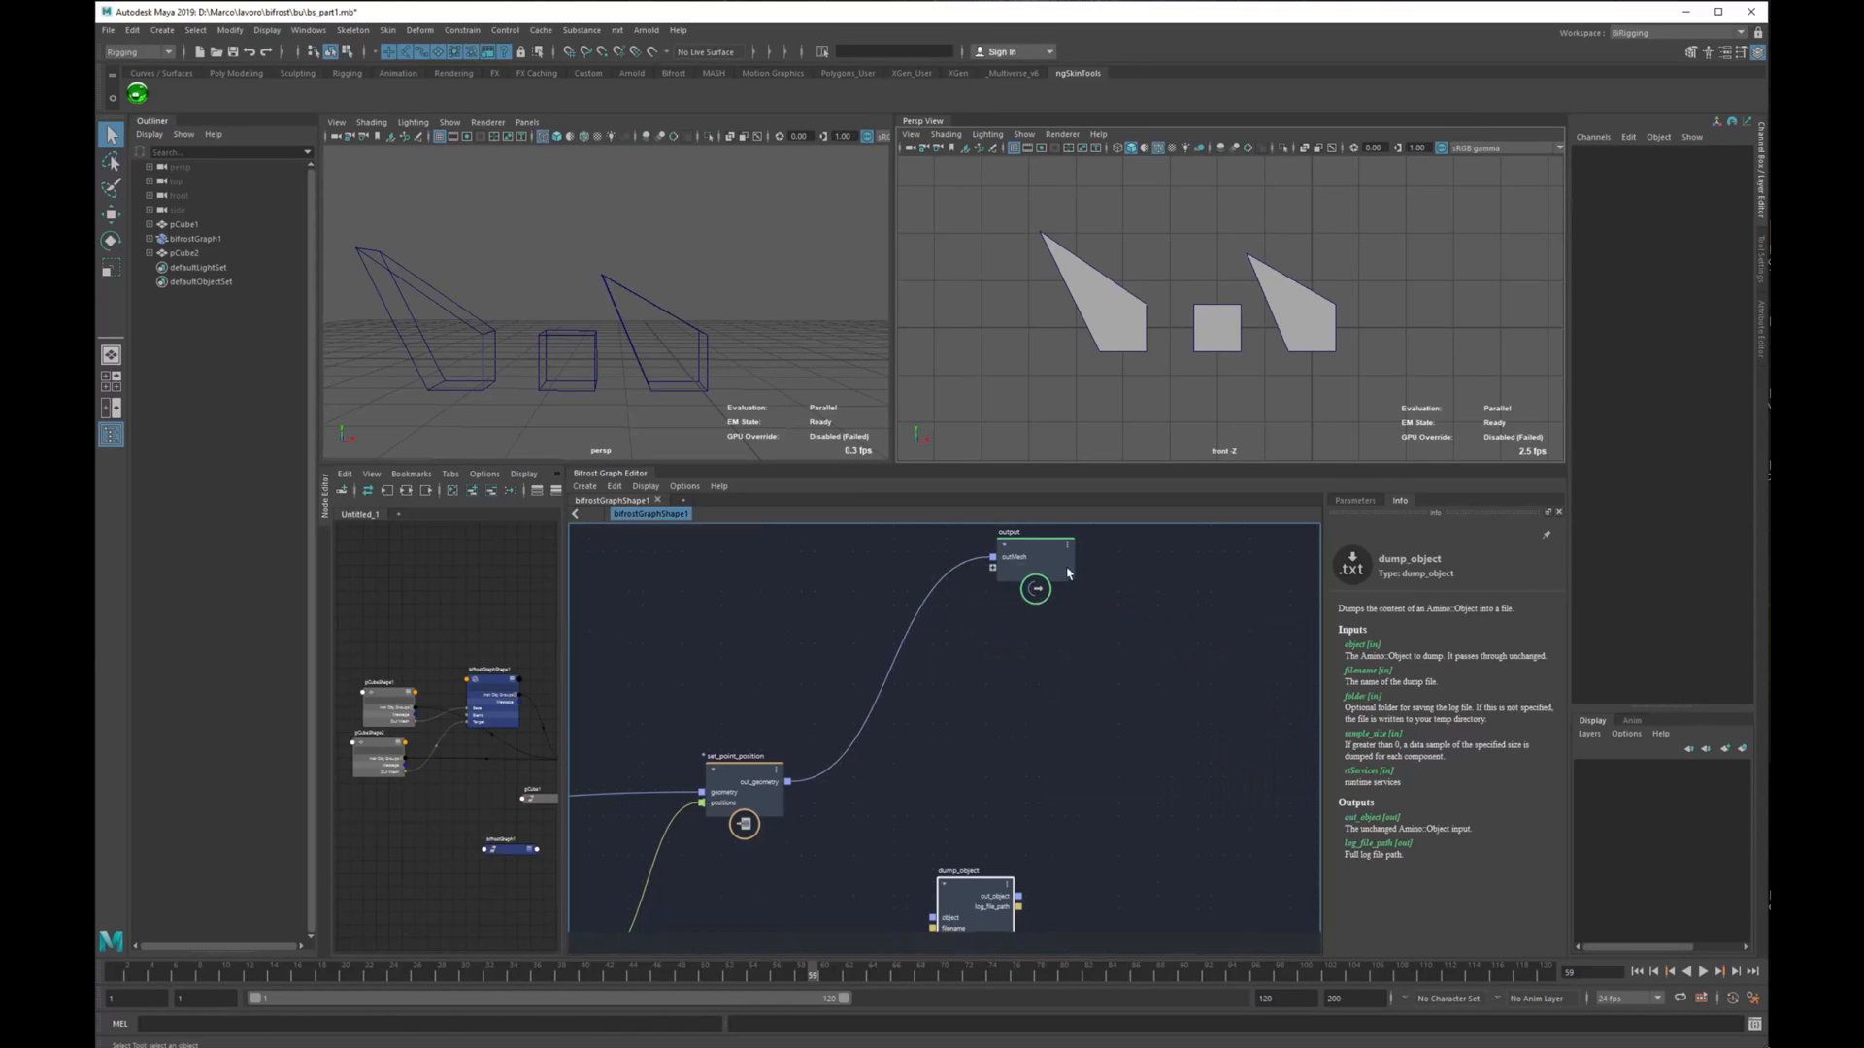
left_click_drag(1056, 567, 1075, 708)
middle_click_drag(1075, 709, 1072, 607, "alt")
left_click_drag(954, 821, 946, 773)
right_click_drag(1008, 791, 1090, 804, "alt")
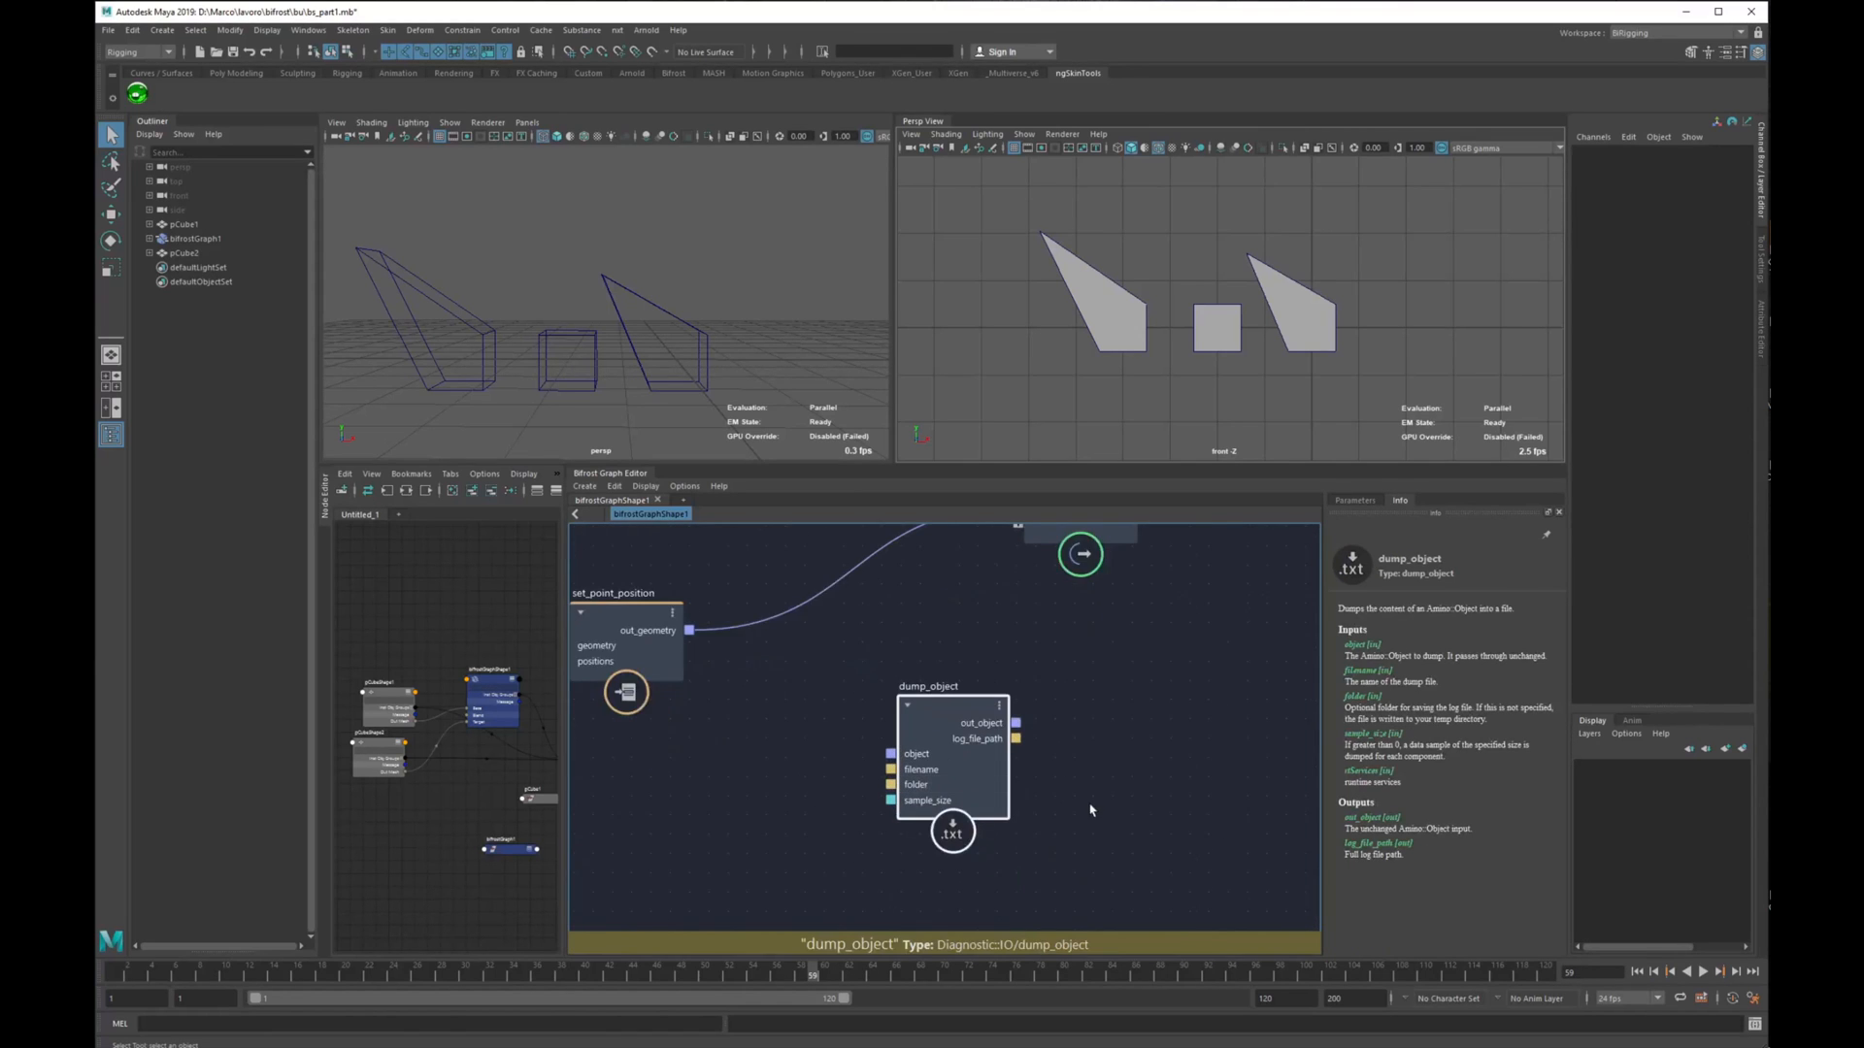
middle_click_drag(1092, 796, 1098, 813, "alt")
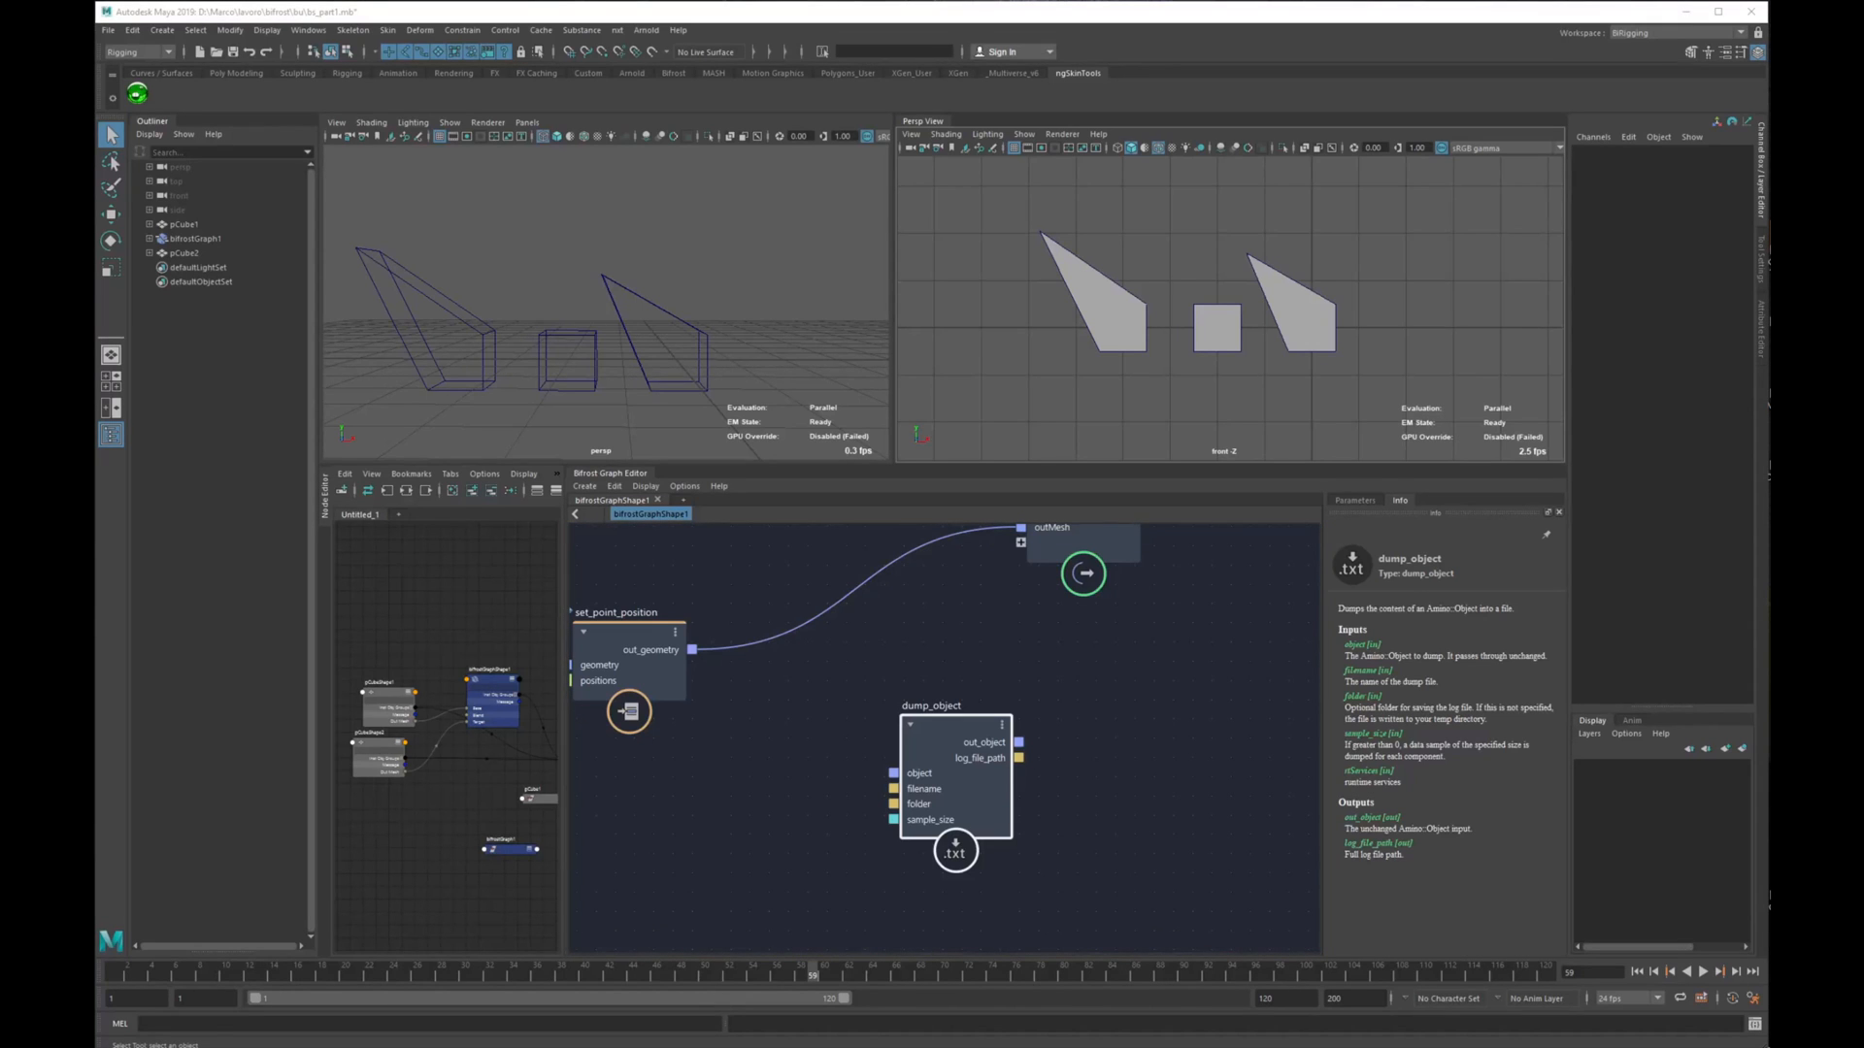
Step: Set the dump_object node's filename to the path of a file called member in the lavoro\bifrost folder
left_click_drag(956, 777, 914, 792)
left_click(1356, 500)
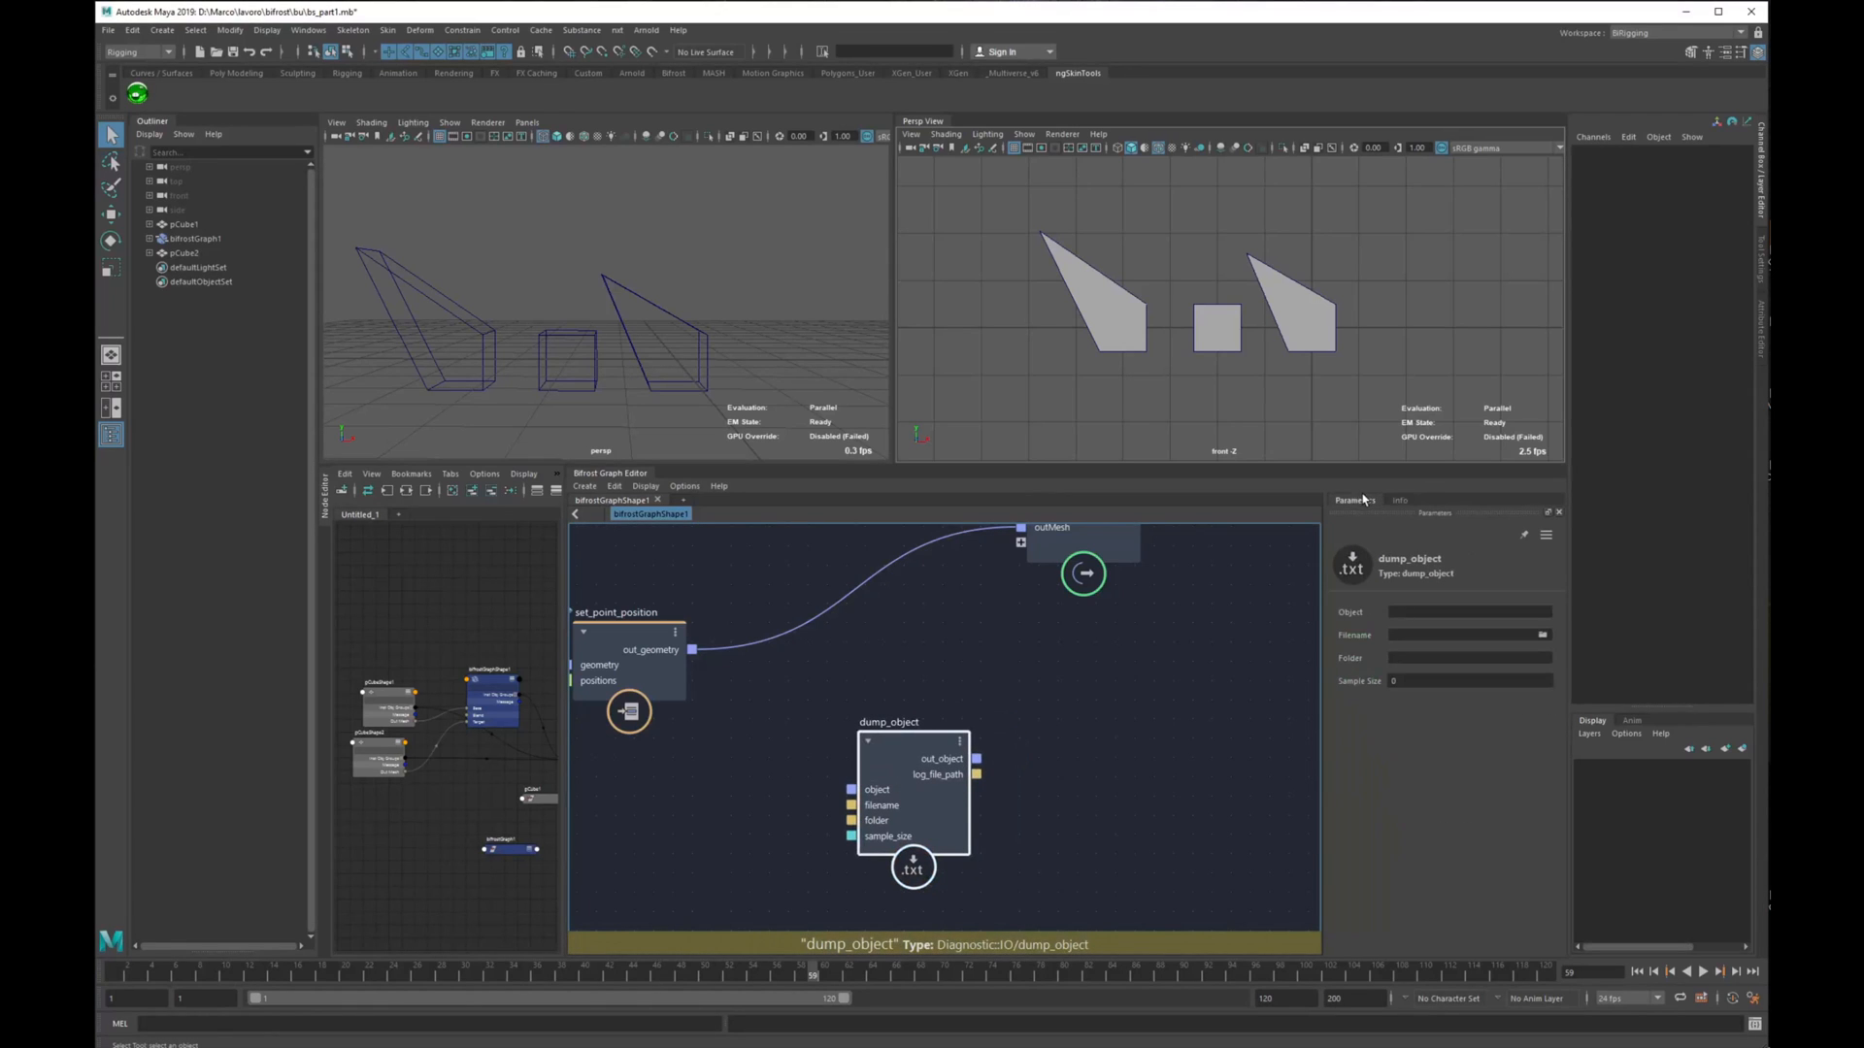
left_click(1388, 636)
type("D:\\Marco\\lavoro\\bifrost\\member.txt")
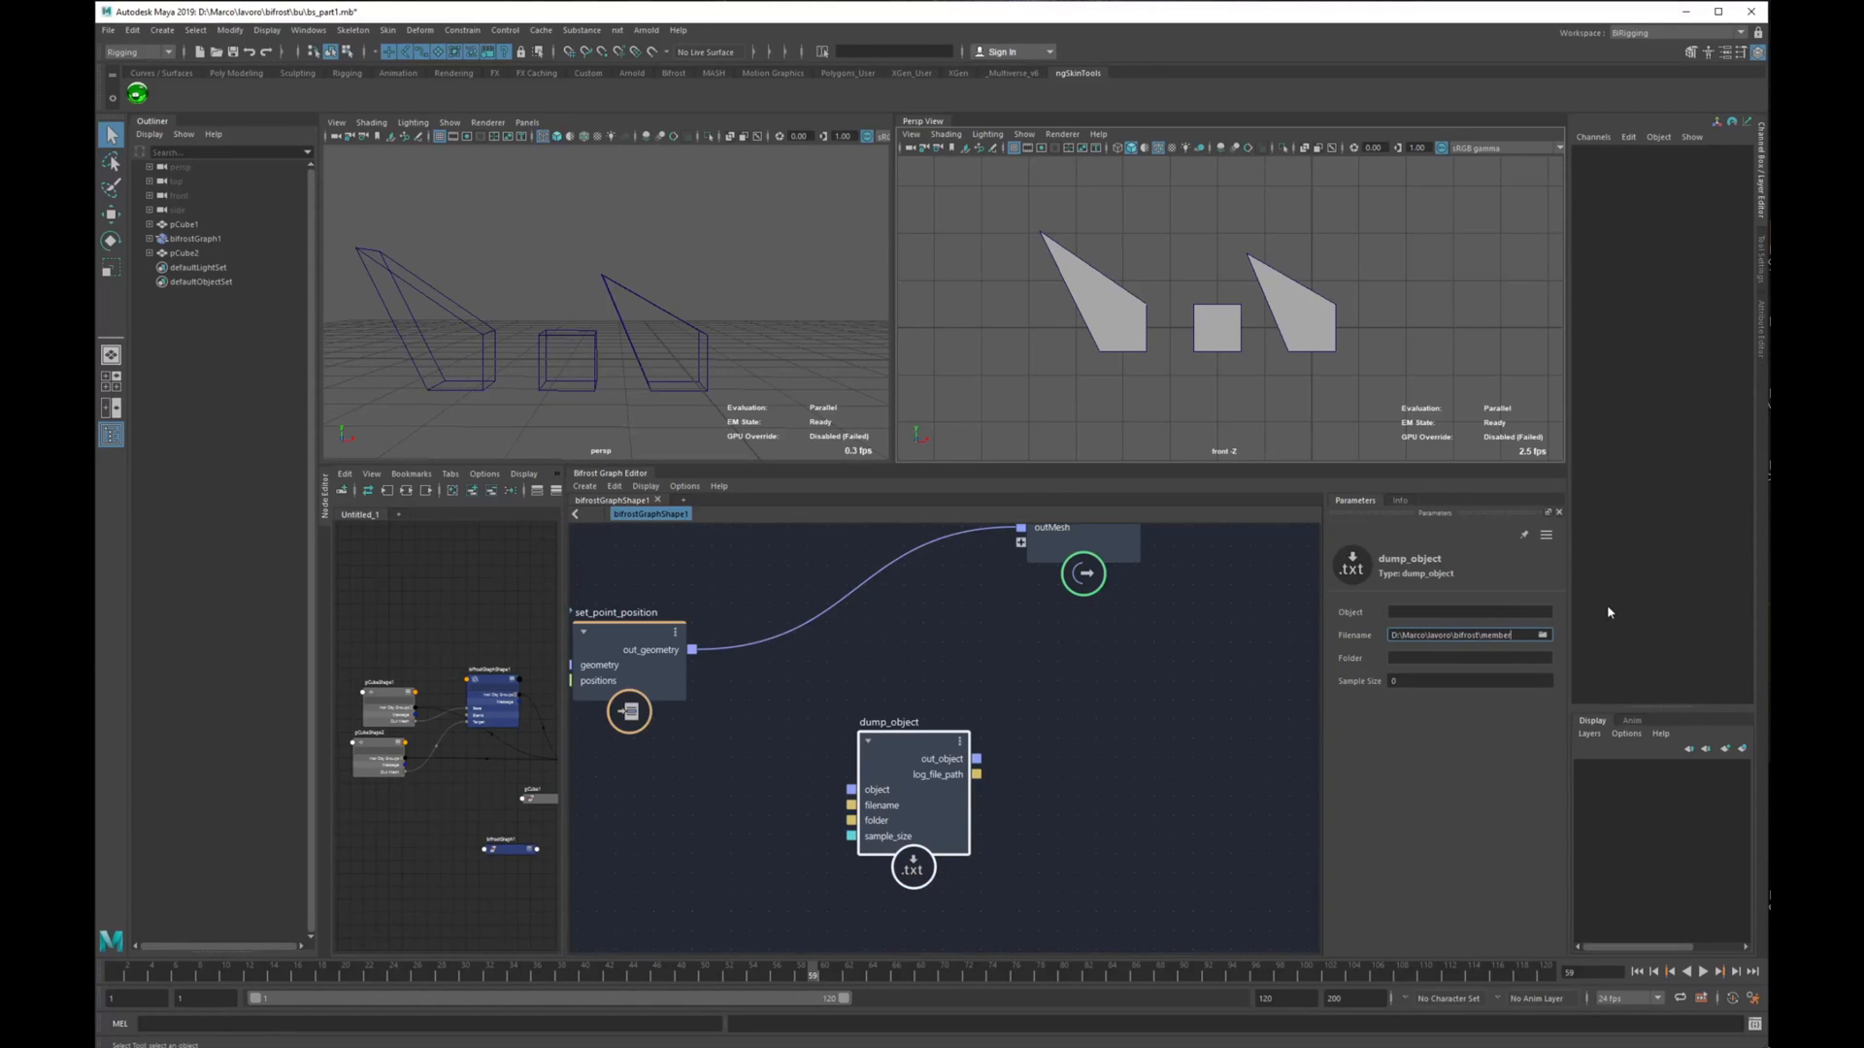
left_click(1118, 724)
Step: Space the output and dump_object nodes further apart from set_point_position
middle_click_drag(998, 719, 964, 790, "alt")
left_click_drag(1049, 594, 1126, 586)
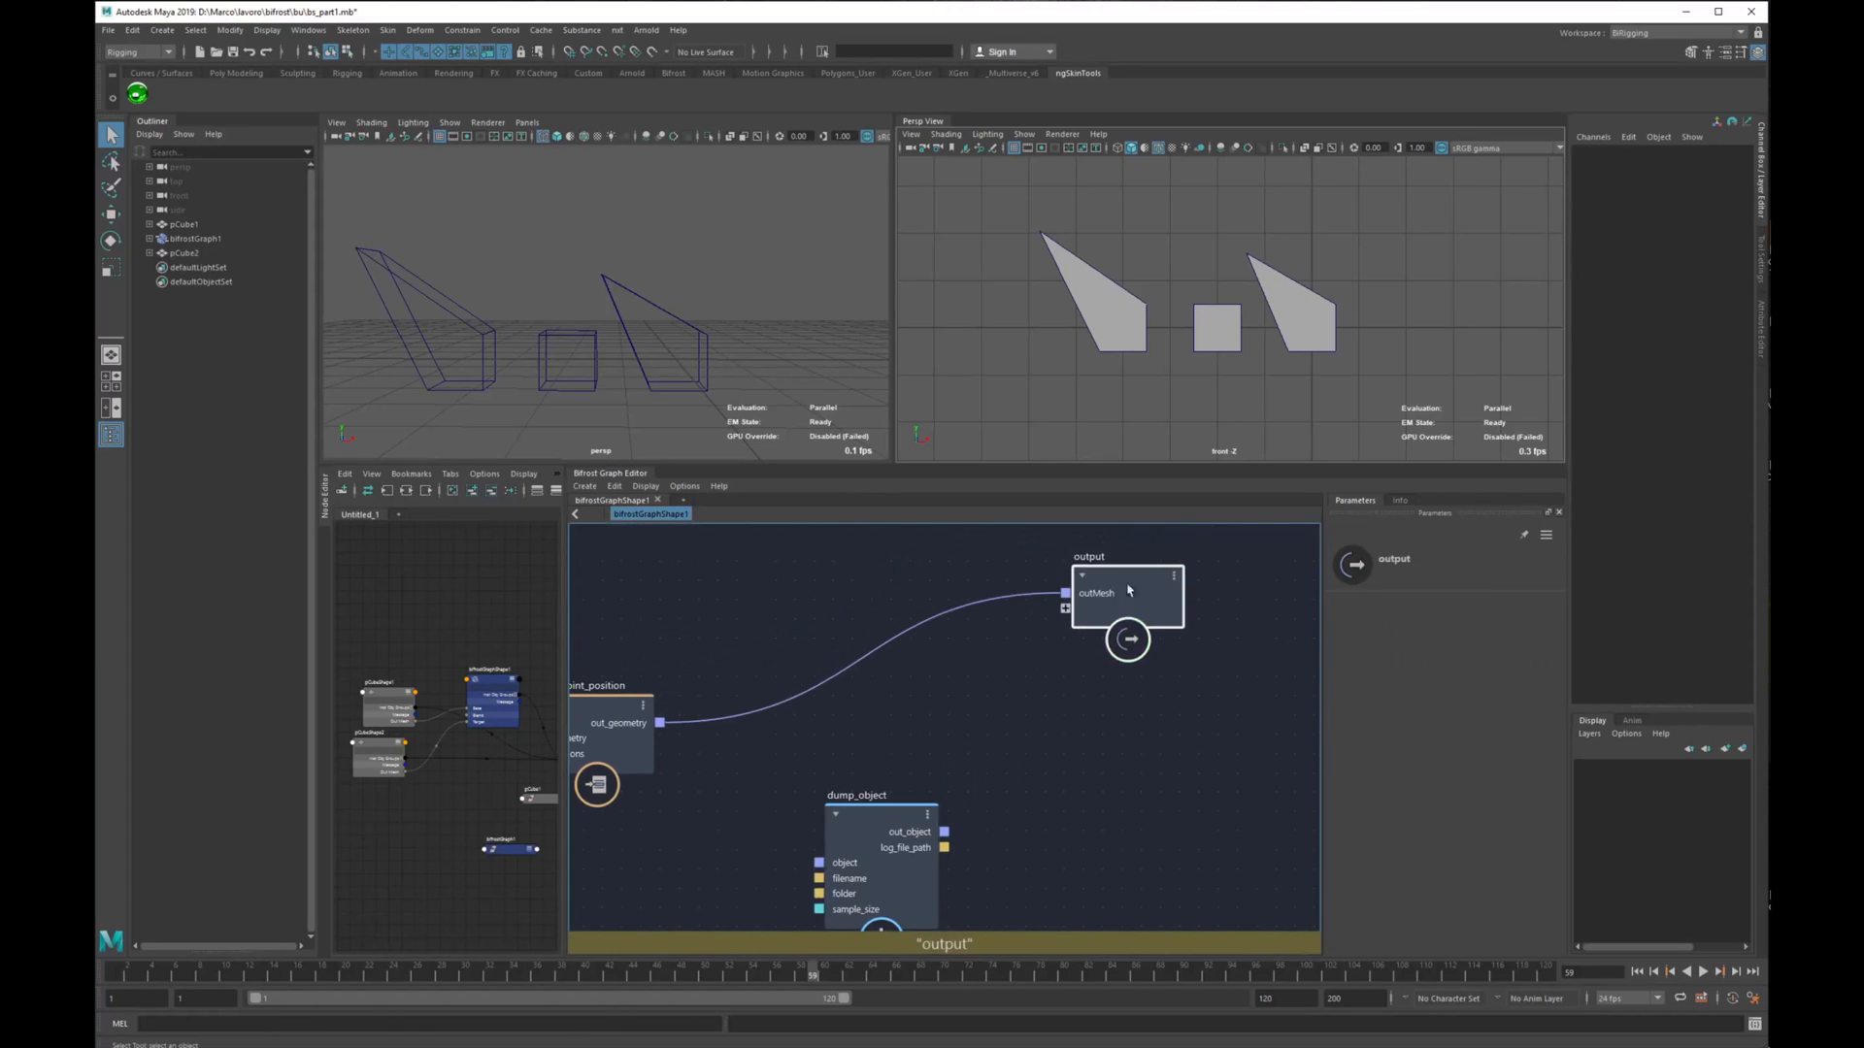
middle_click_drag(846, 799, 1021, 731, "alt")
left_click_drag(1021, 729, 1102, 707)
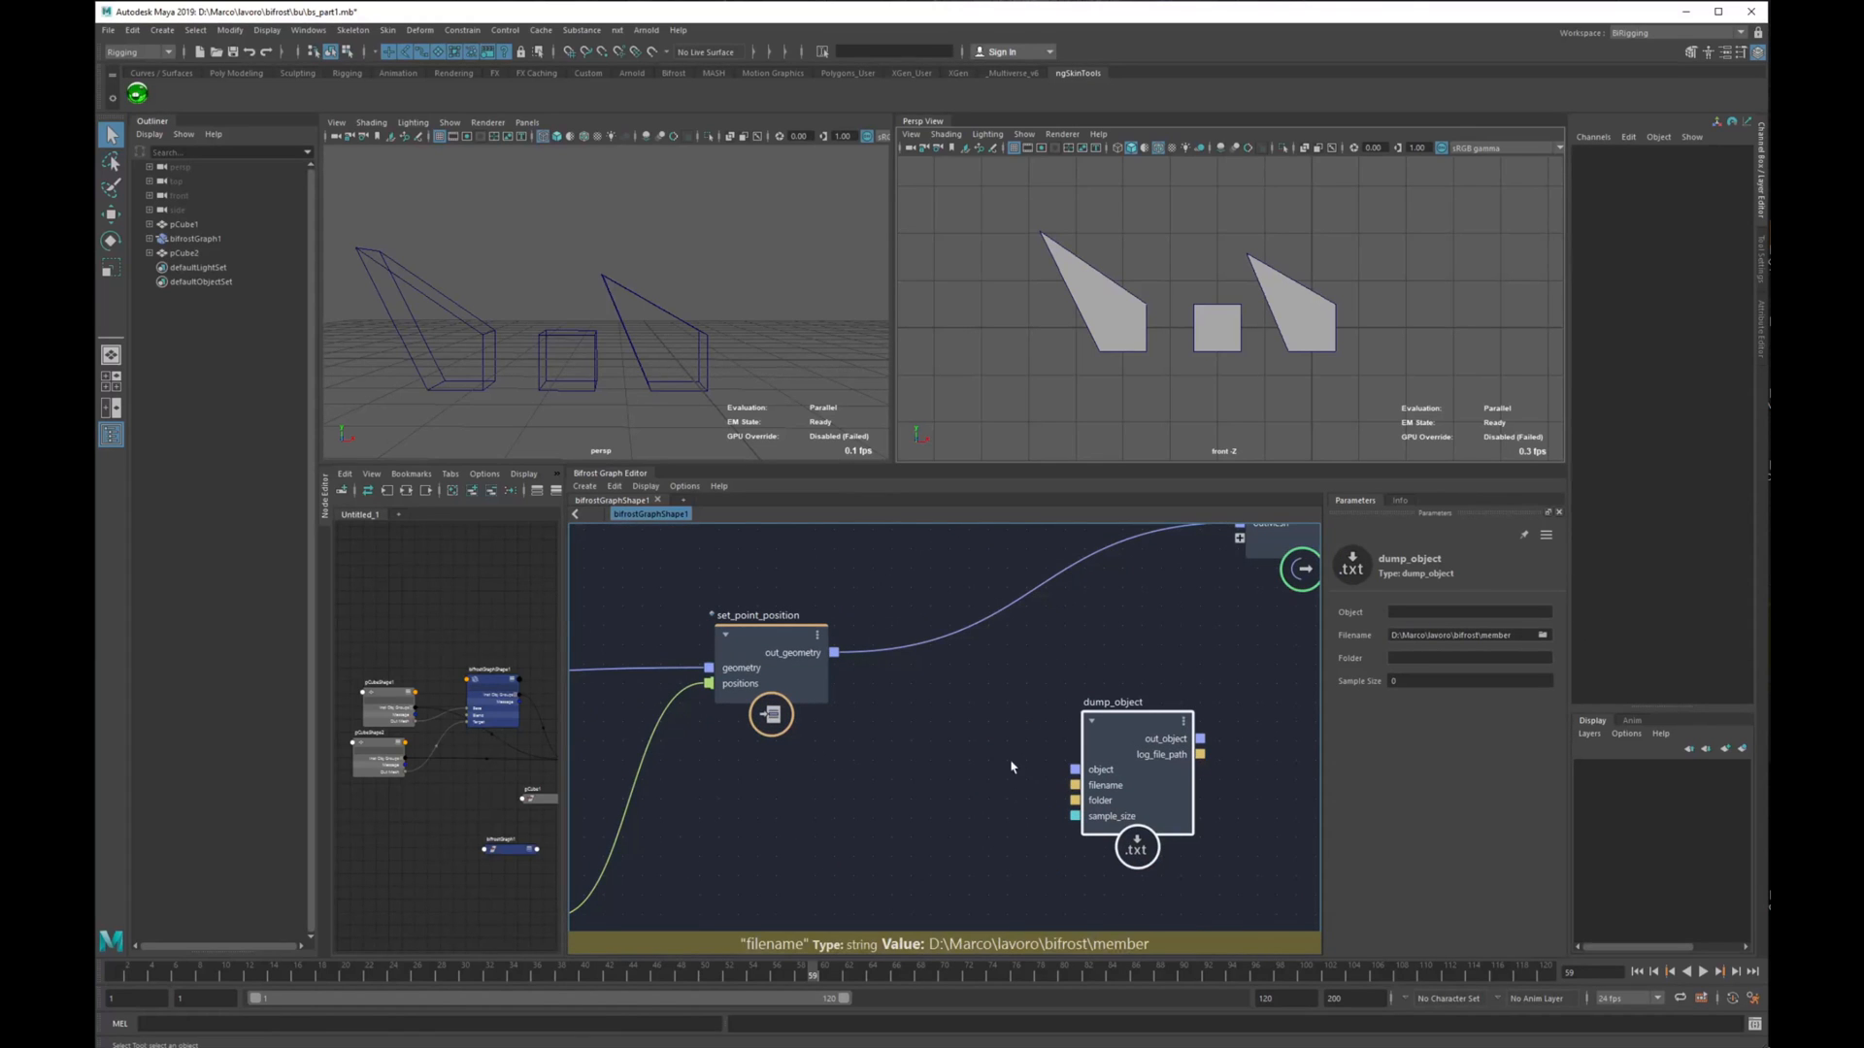
middle_click_drag(971, 757, 875, 803, "alt")
scroll(944, 720, "down", 1)
left_click_drag(1190, 591, 1211, 566)
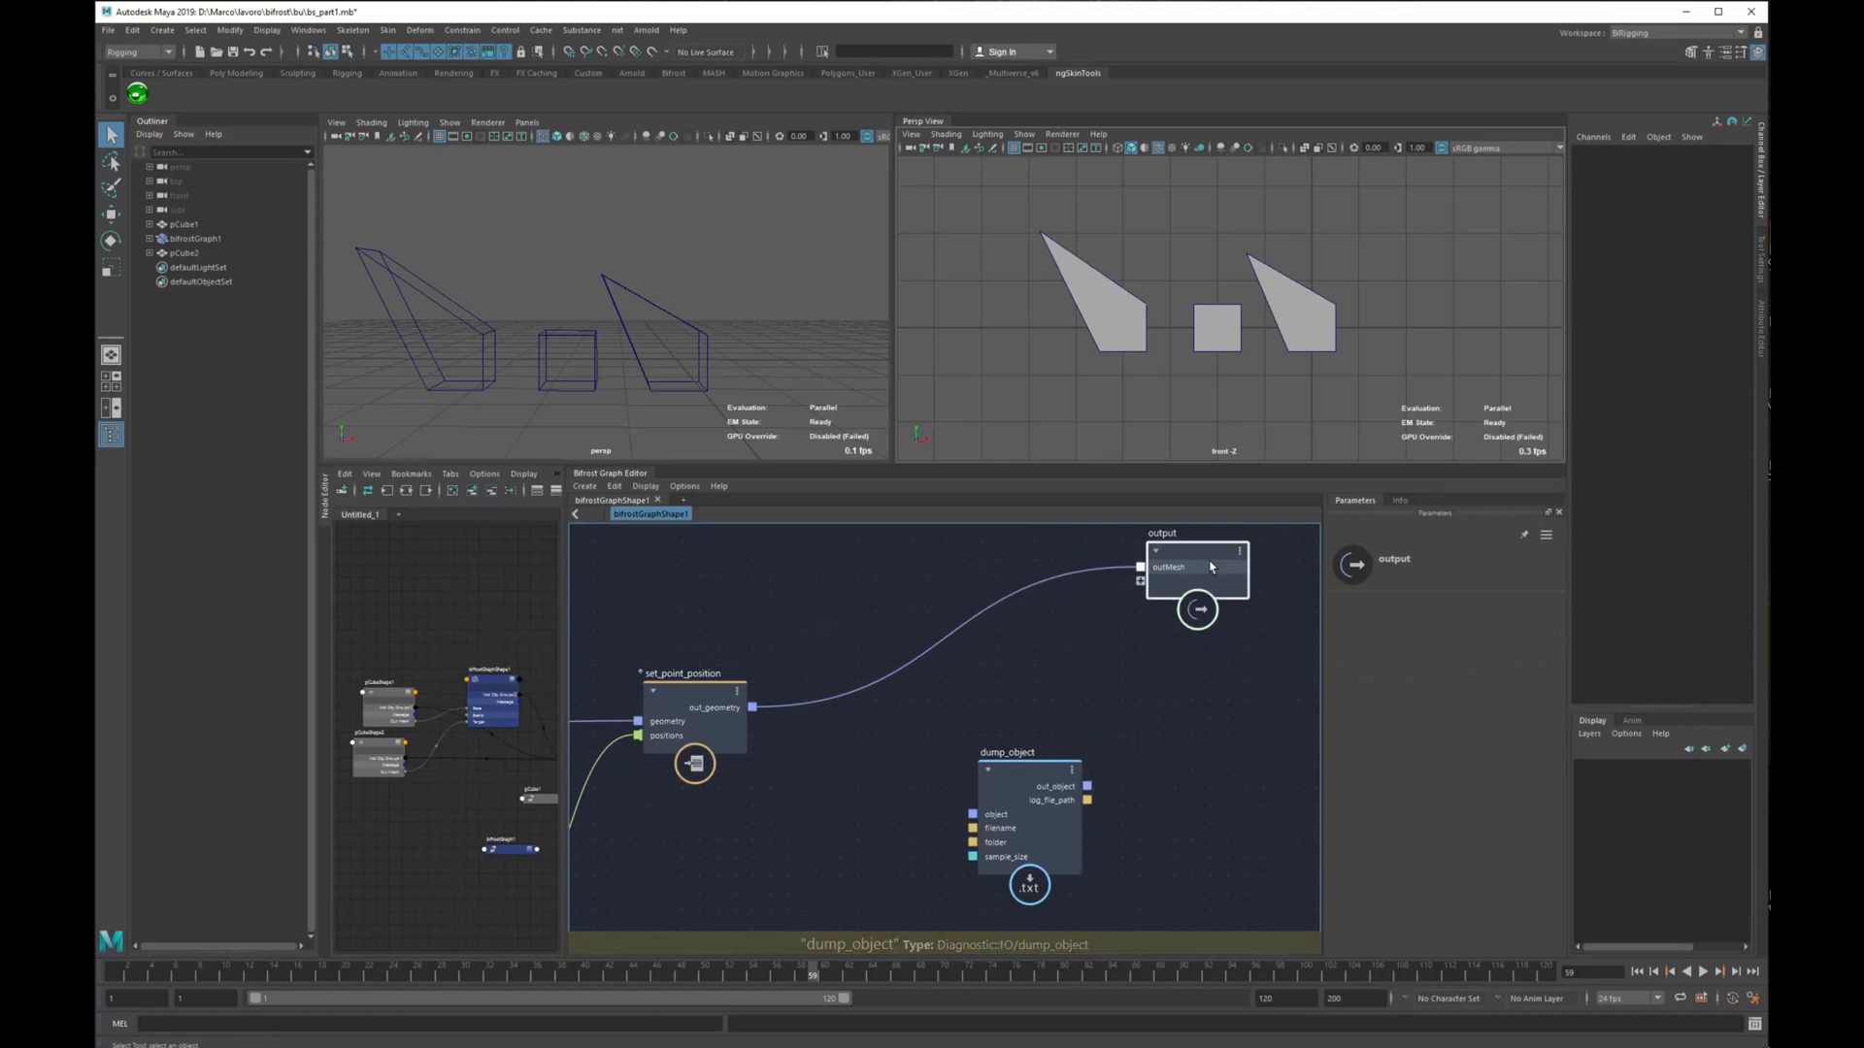
Step: Connect set_point_position's out_geometry to the object input of the dump_object node
left_click_drag(1019, 790, 1005, 833)
middle_click_drag(1081, 733, 1086, 710, "alt")
scroll(1086, 709, "down", 1)
left_click_drag(785, 686, 956, 838)
Step: Add a watchpoint on the out_geometry to outMesh connection again and move the output node above its property table
right_click(952, 624)
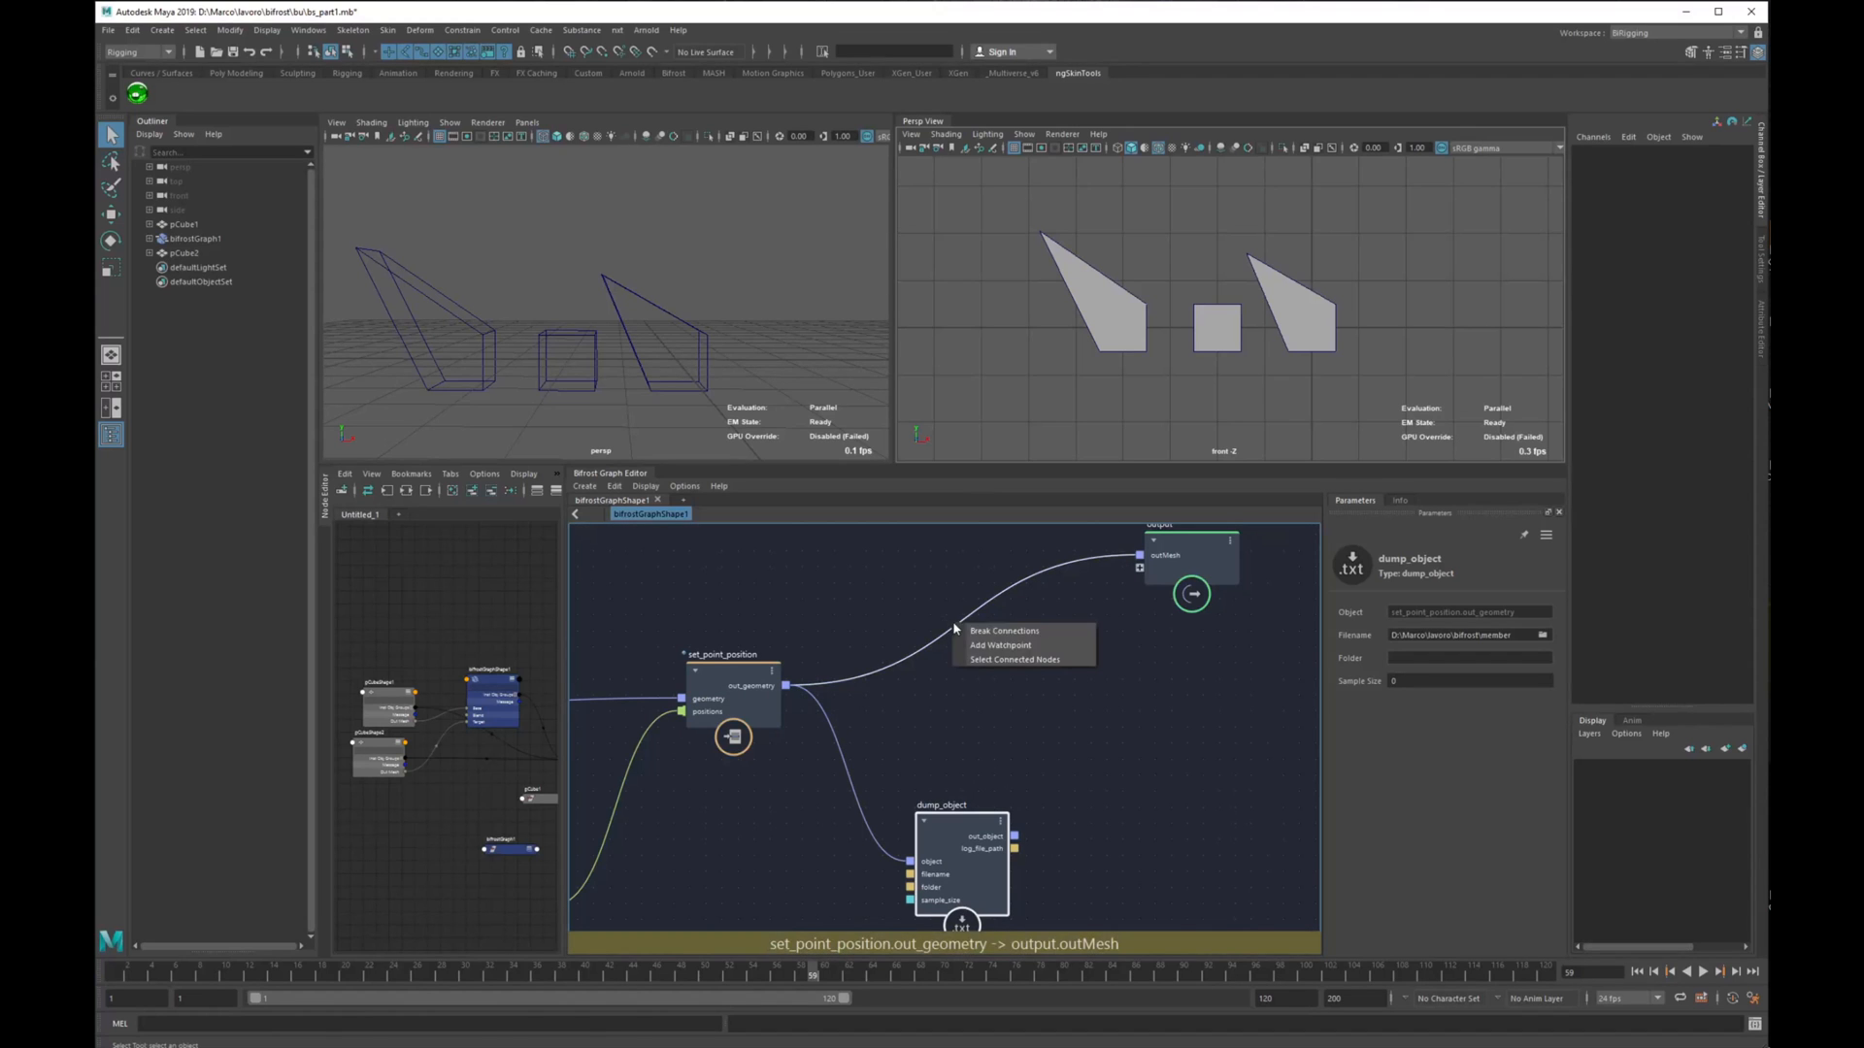
left_click(924, 609)
right_click(953, 627)
left_click(995, 648)
middle_click_drag(1073, 653, 1050, 737, "alt")
scroll(1046, 733, "down", 1)
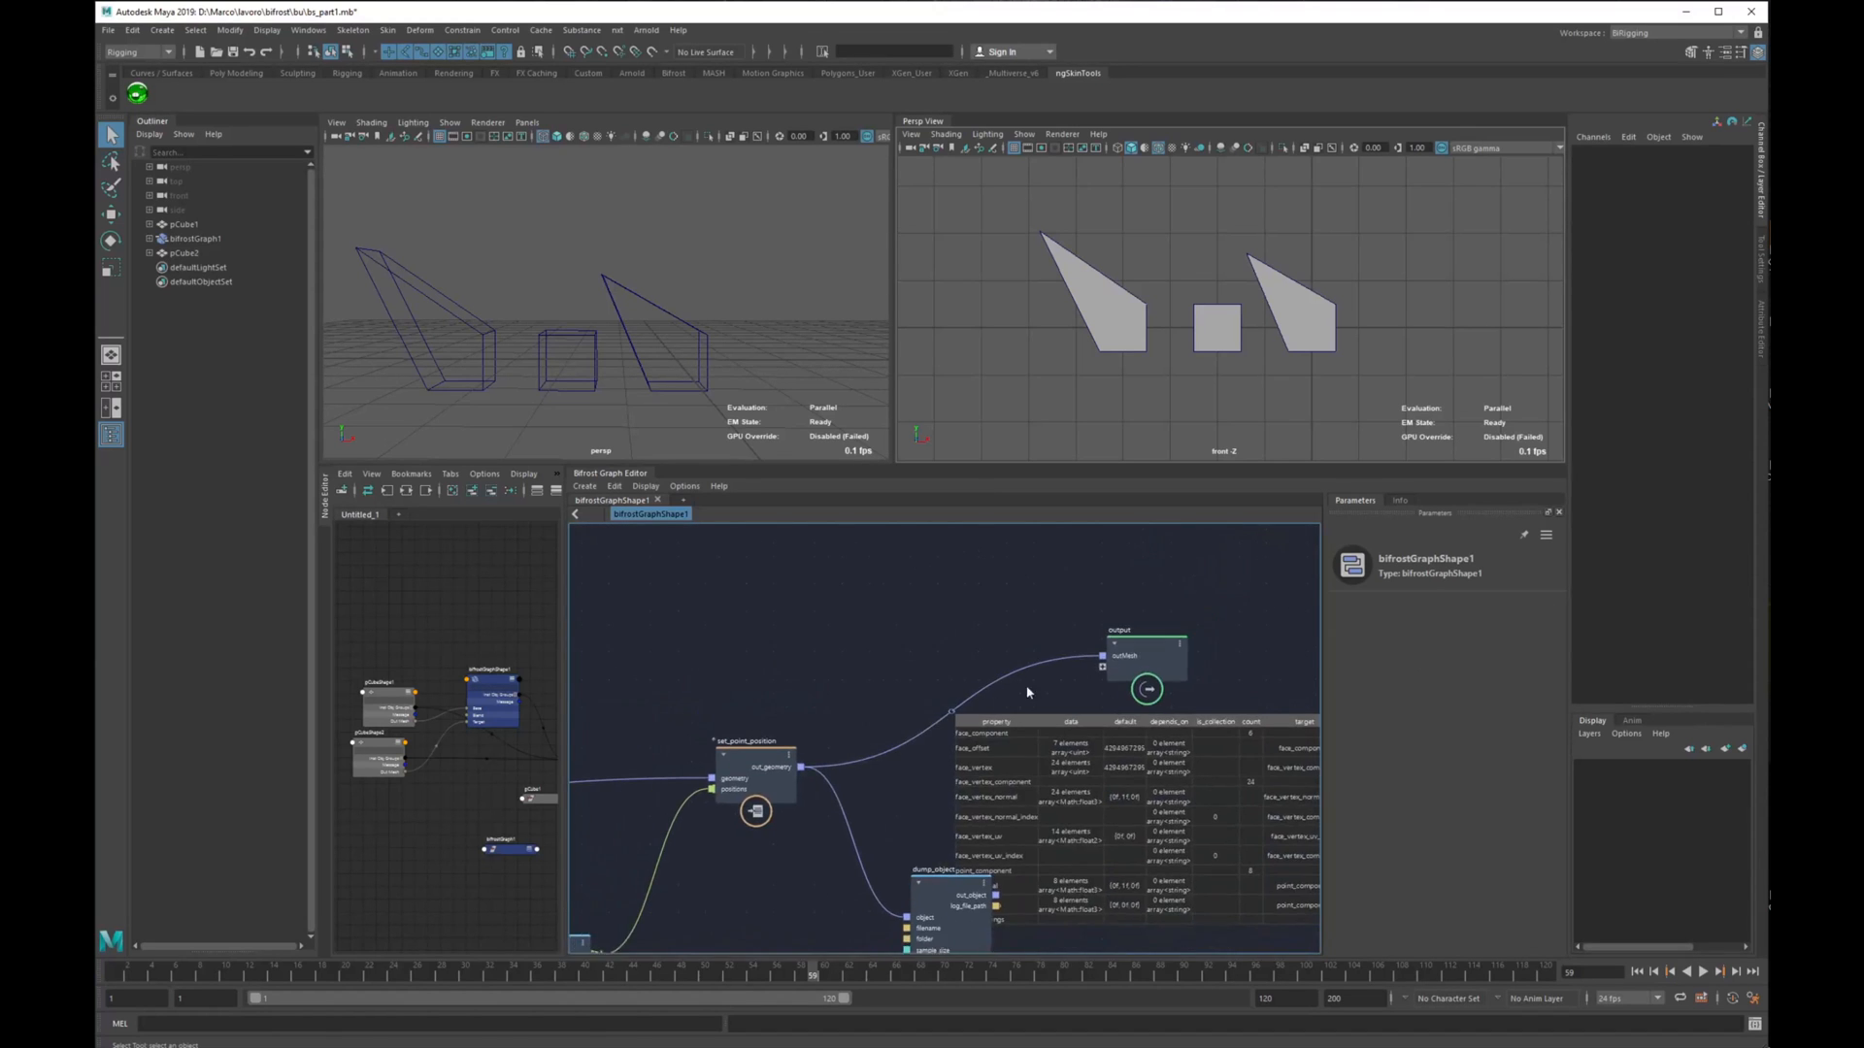
left_click_drag(1134, 658, 919, 520)
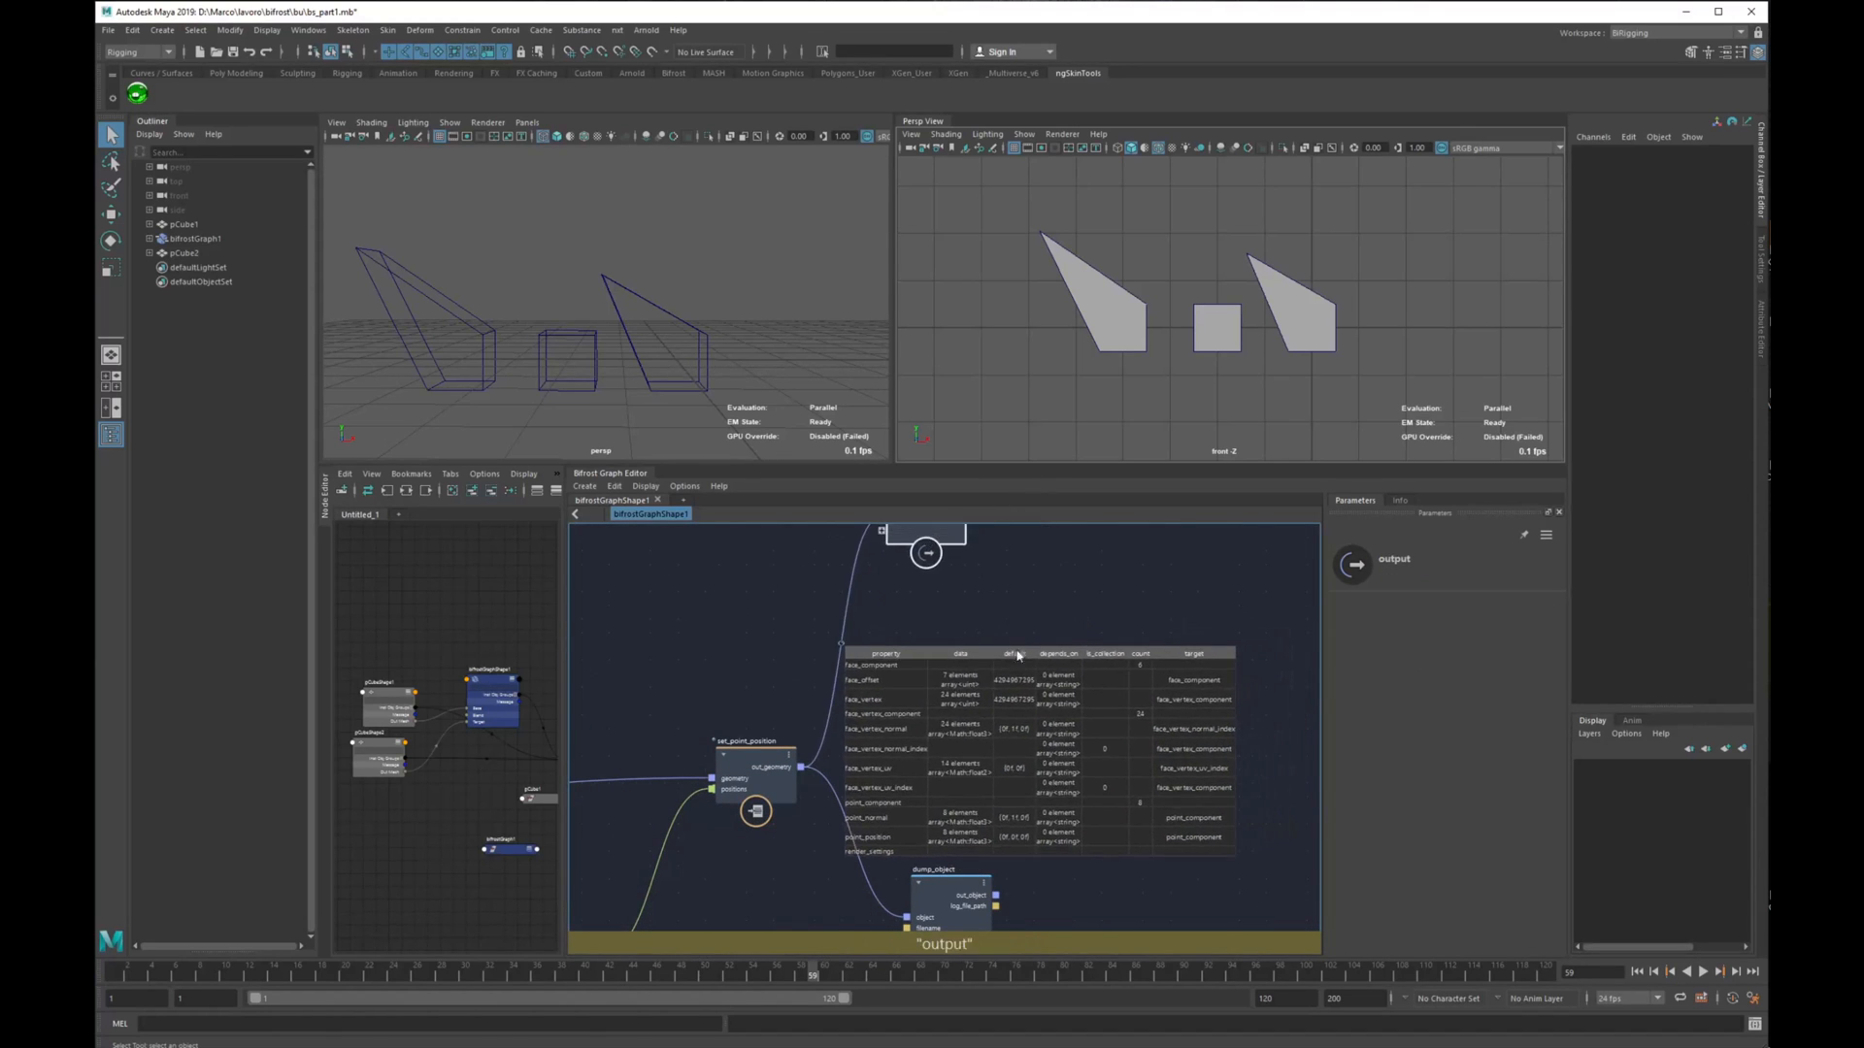
middle_click_drag(1015, 654, 1074, 544, "alt")
Step: Move the dump_object node slightly further below the watchpoint's property table
left_click_drag(837, 670, 718, 659)
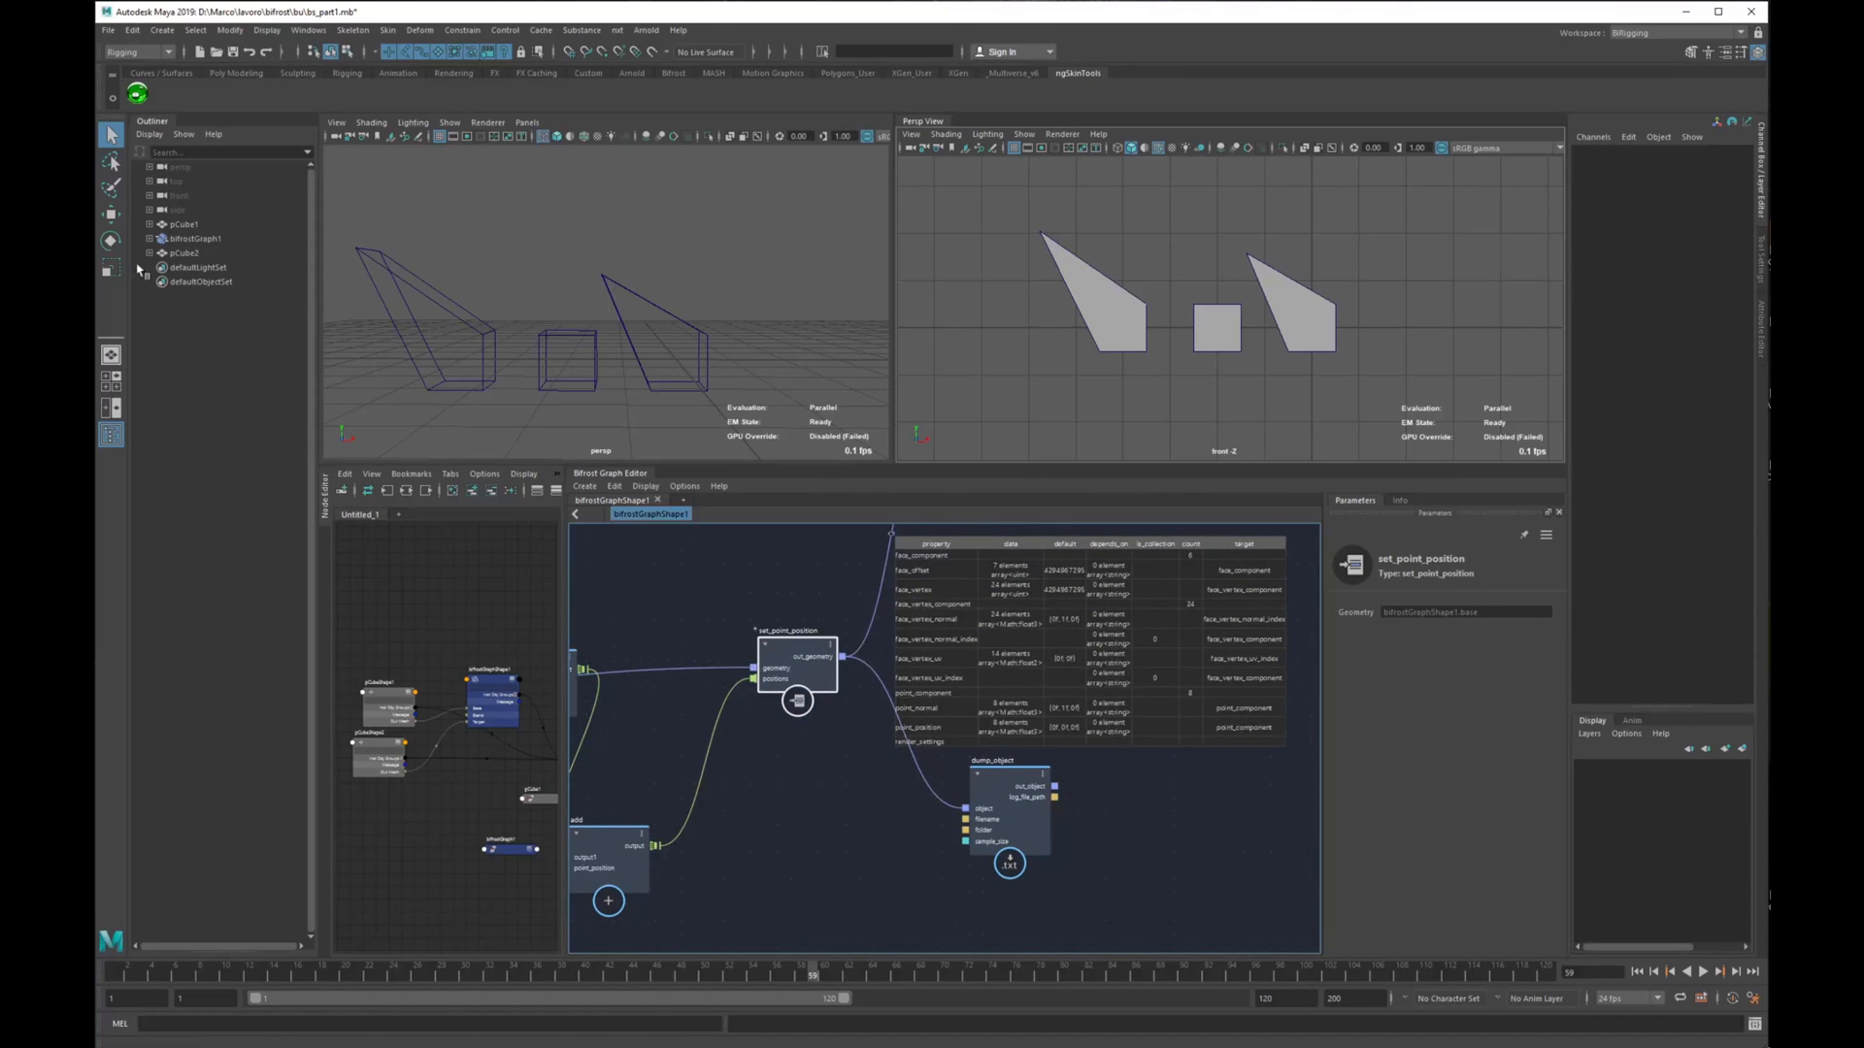
scroll(936, 726, "up", 2)
middle_click_drag(1019, 739, 773, 773, "alt")
scroll(774, 773, "up", 2)
scroll(774, 770, "down", 3)
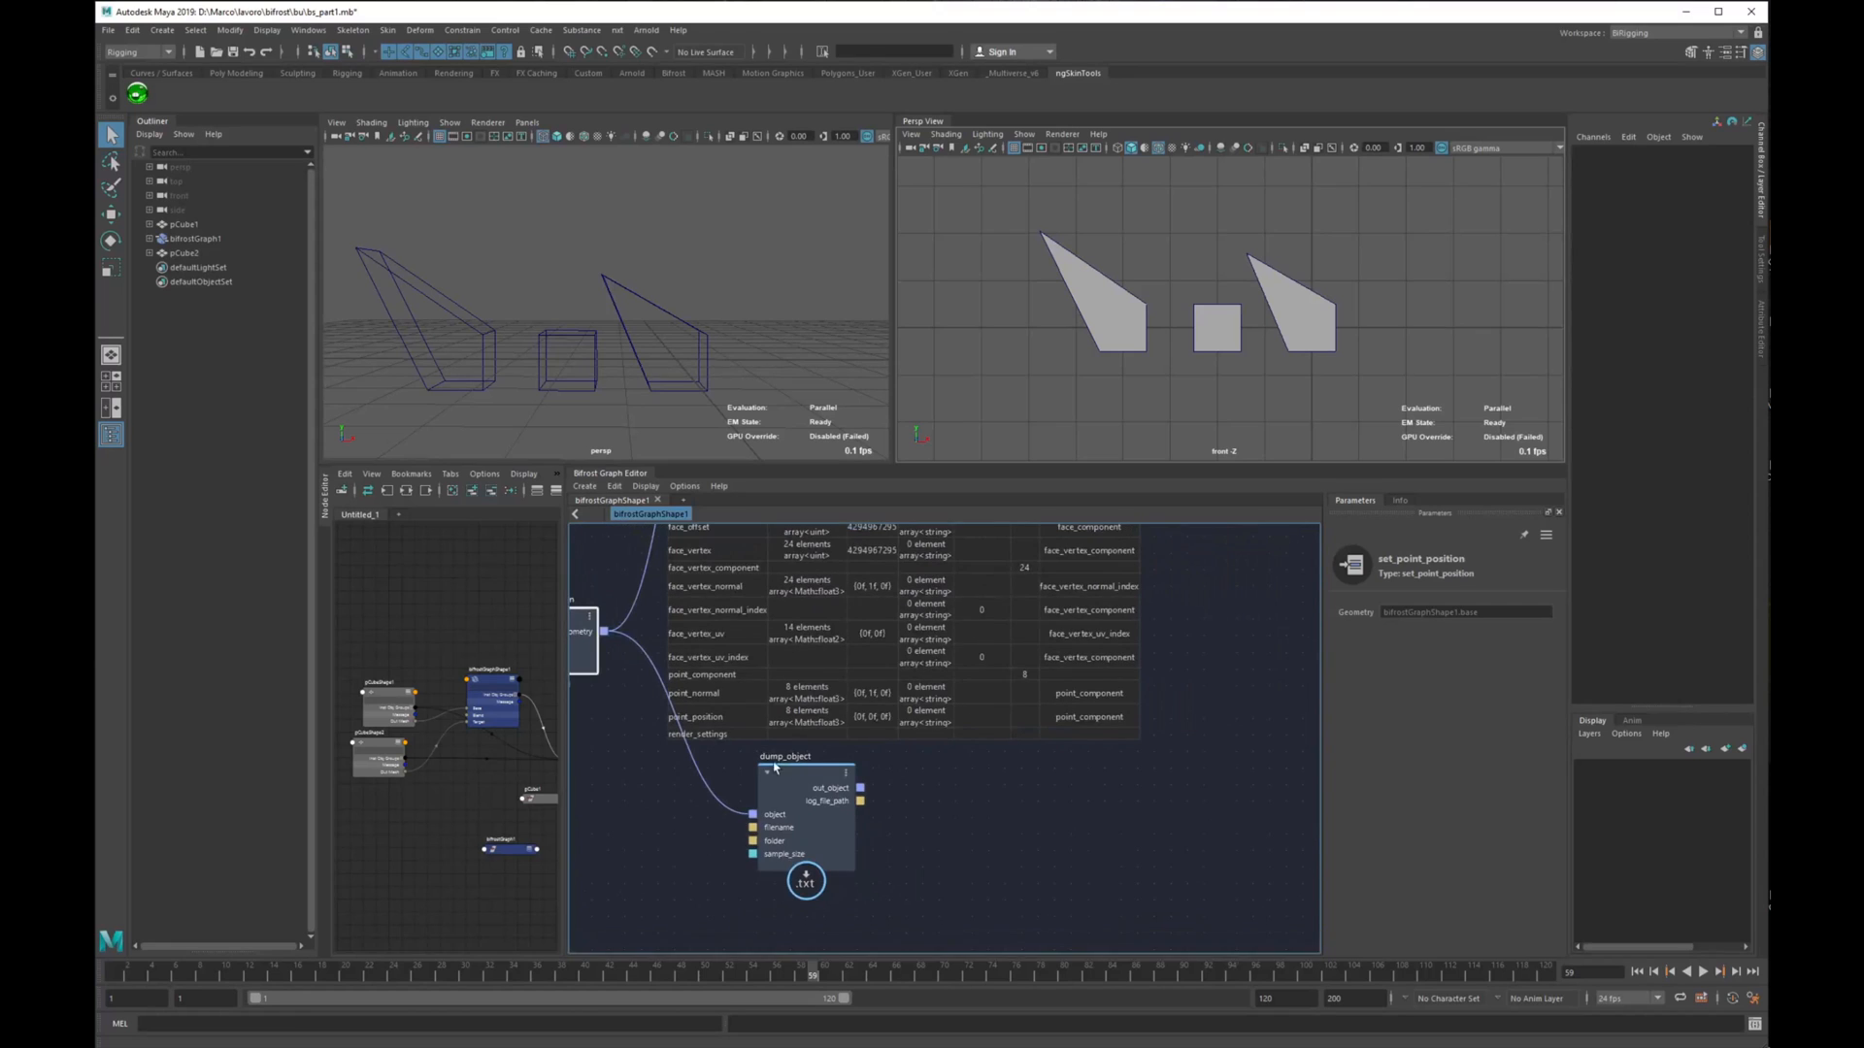
left_click_drag(828, 787, 820, 797)
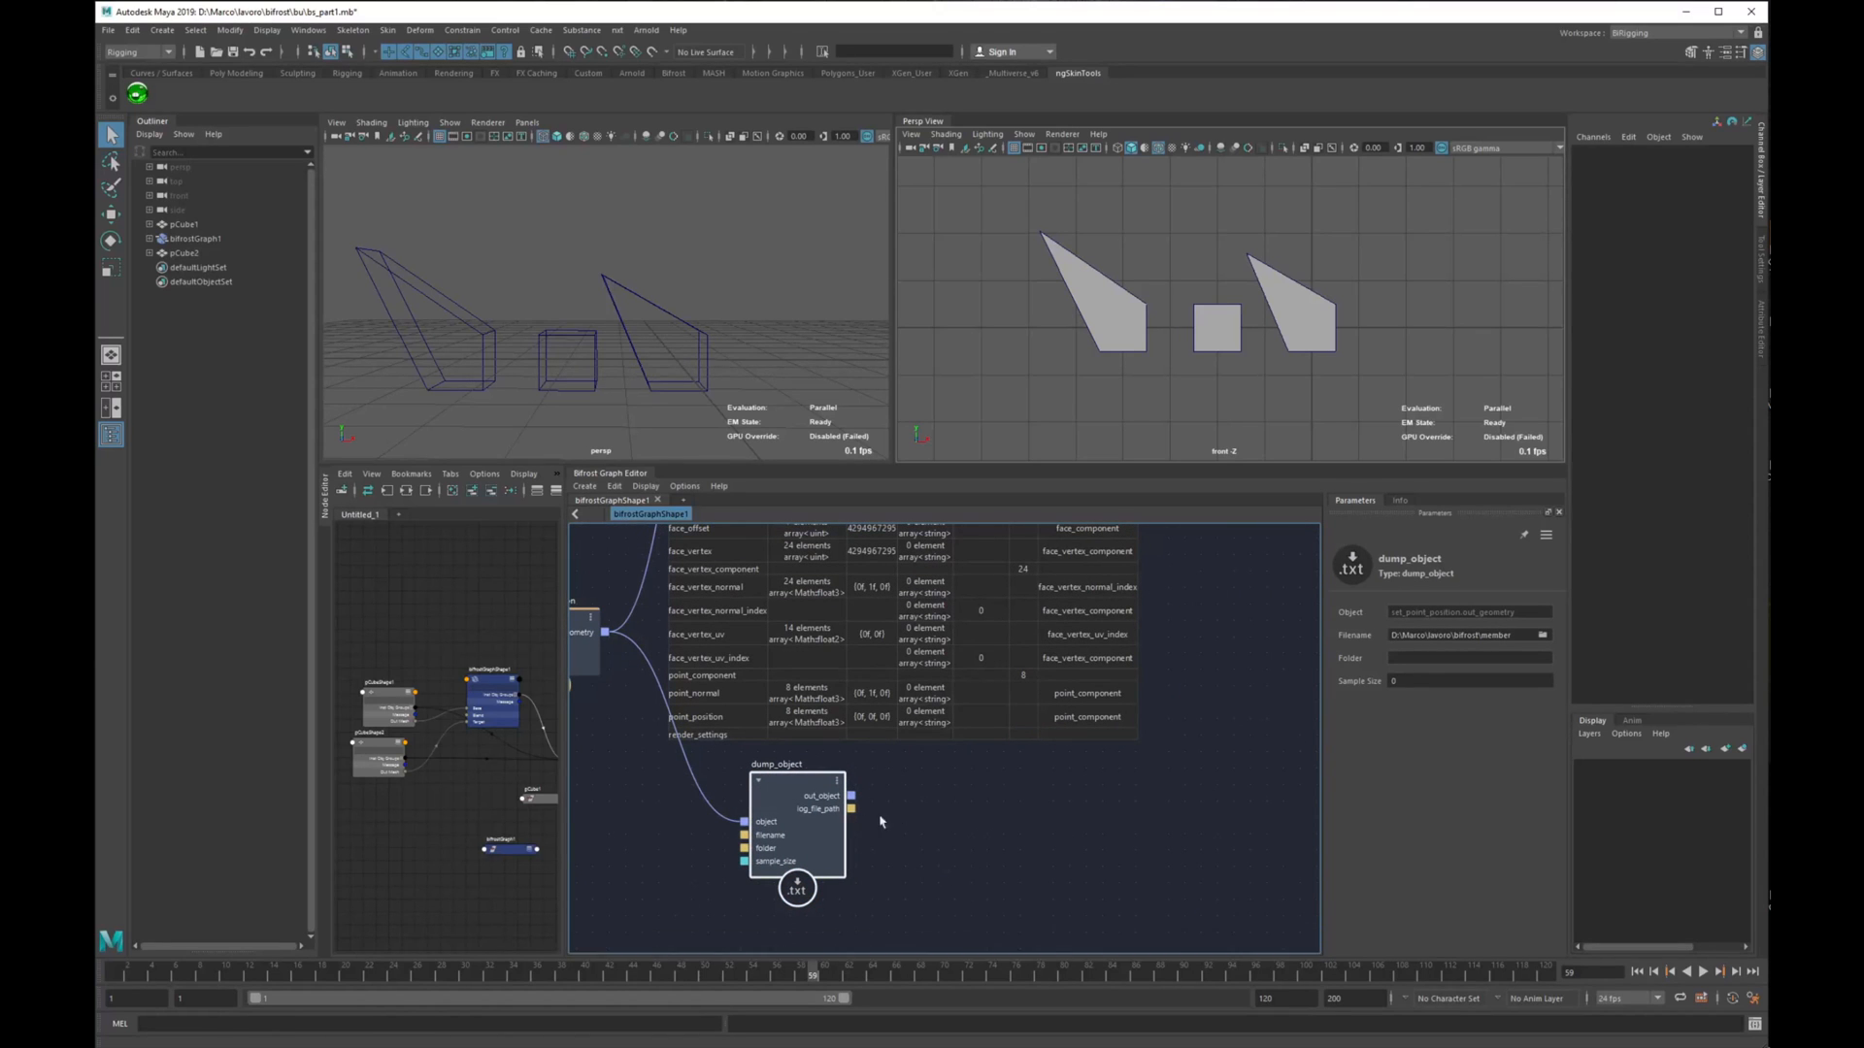
left_click_drag(821, 794, 813, 803)
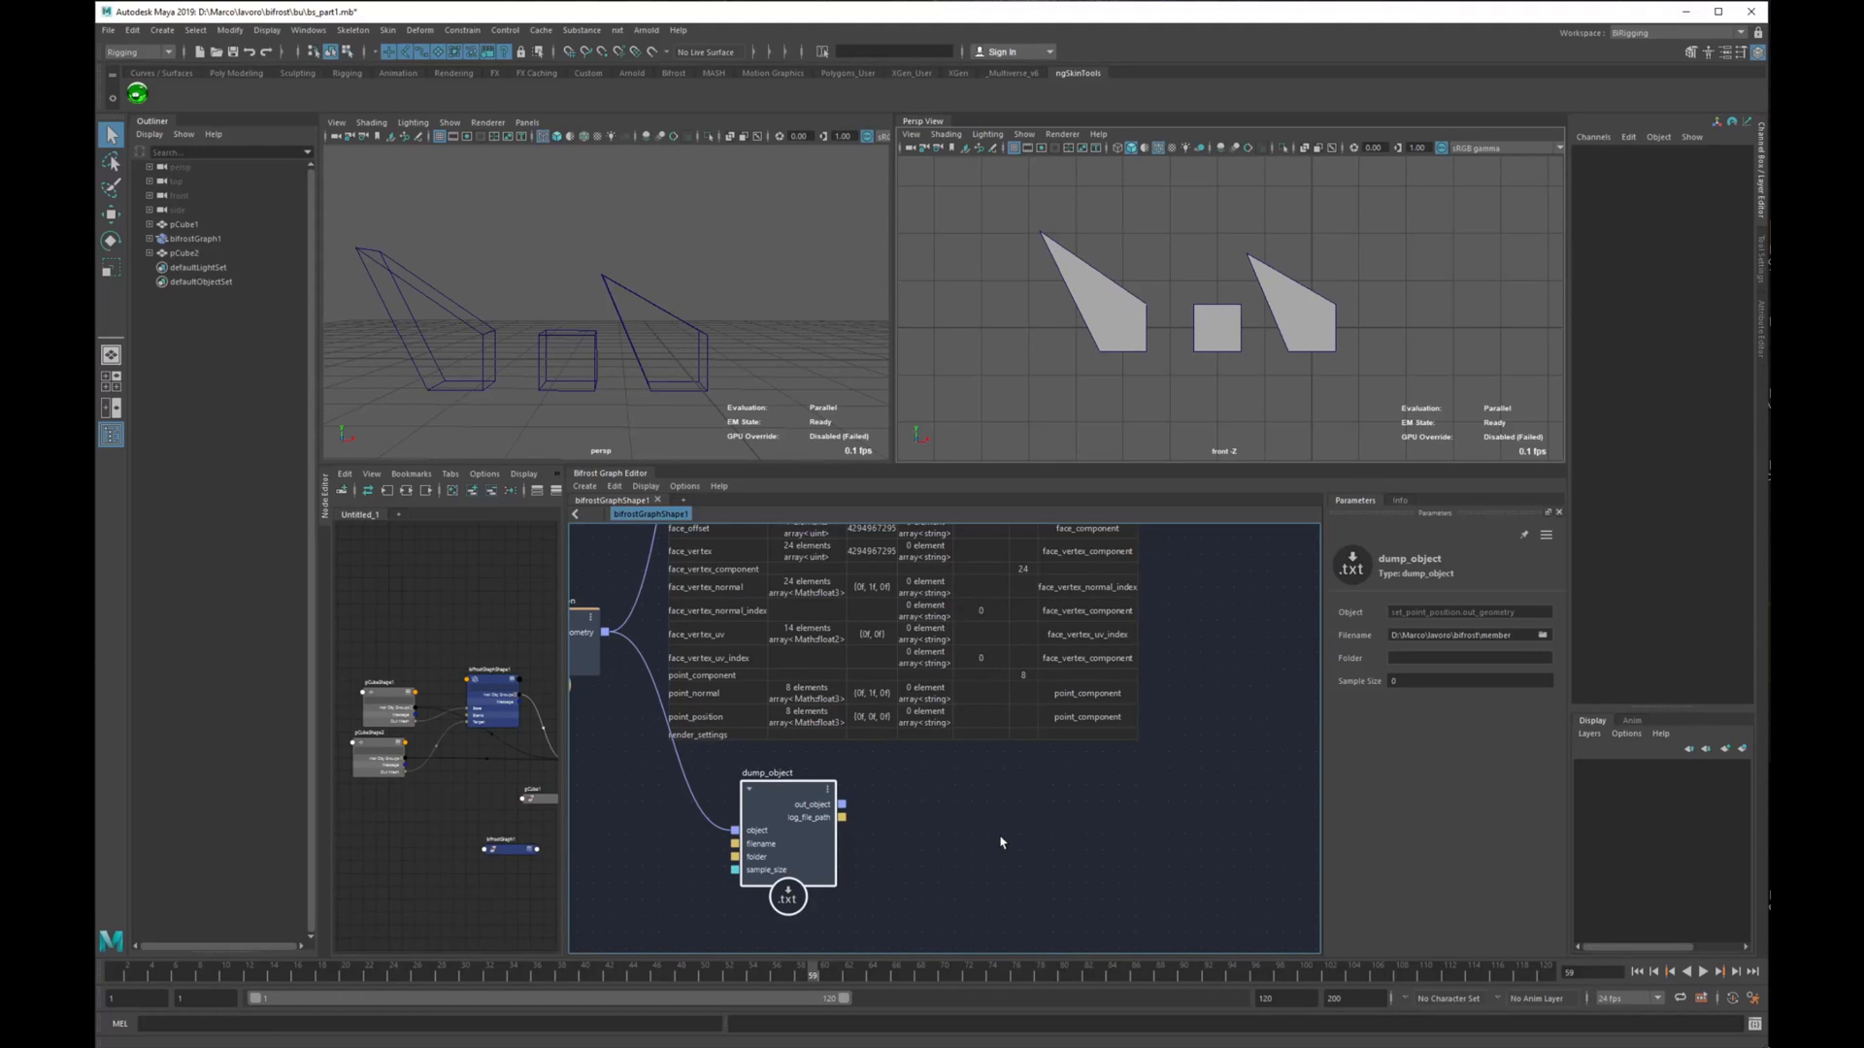
Step: Create a second output node in the graph and place it beside the dump_object node
middle_click_drag(1001, 838, 1030, 814, "alt")
scroll(466, 694, "up", 1)
middle_click_drag(466, 694, 416, 698, "alt")
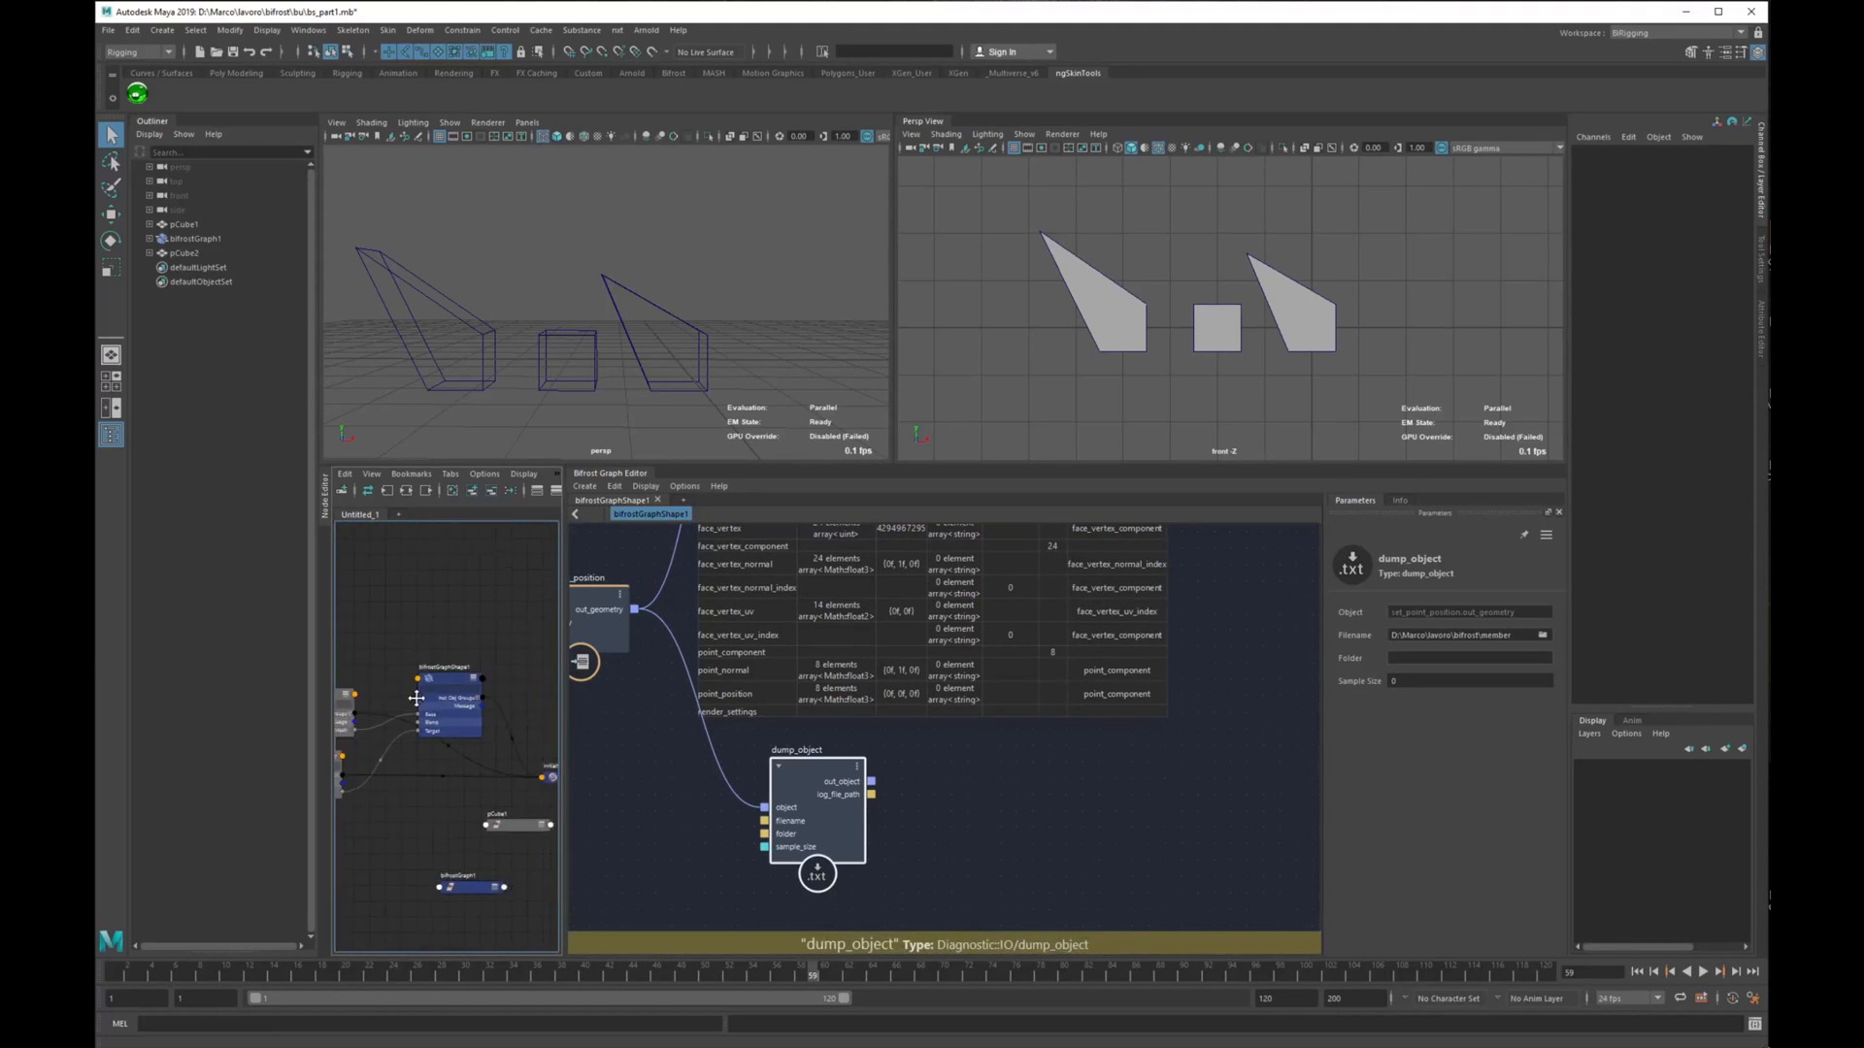
scroll(415, 697, "up", 2)
left_click(991, 787)
key("Tab")
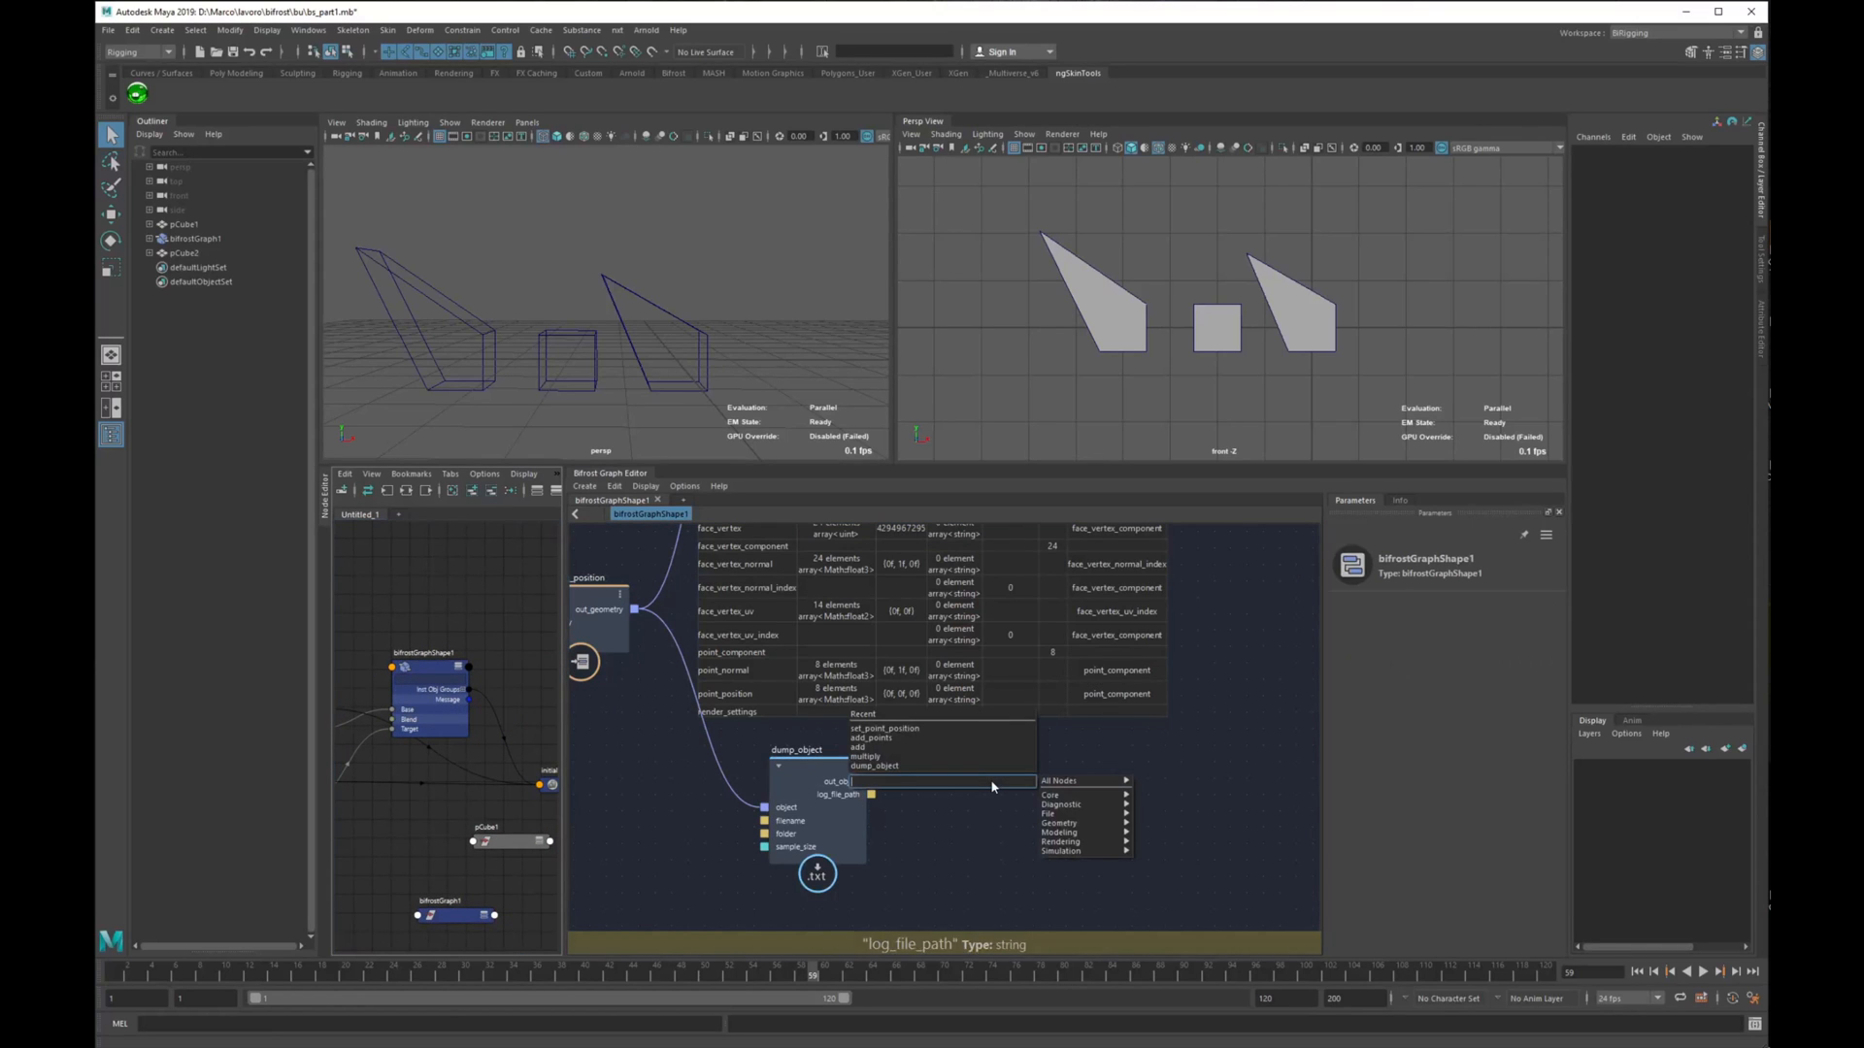
type("ou")
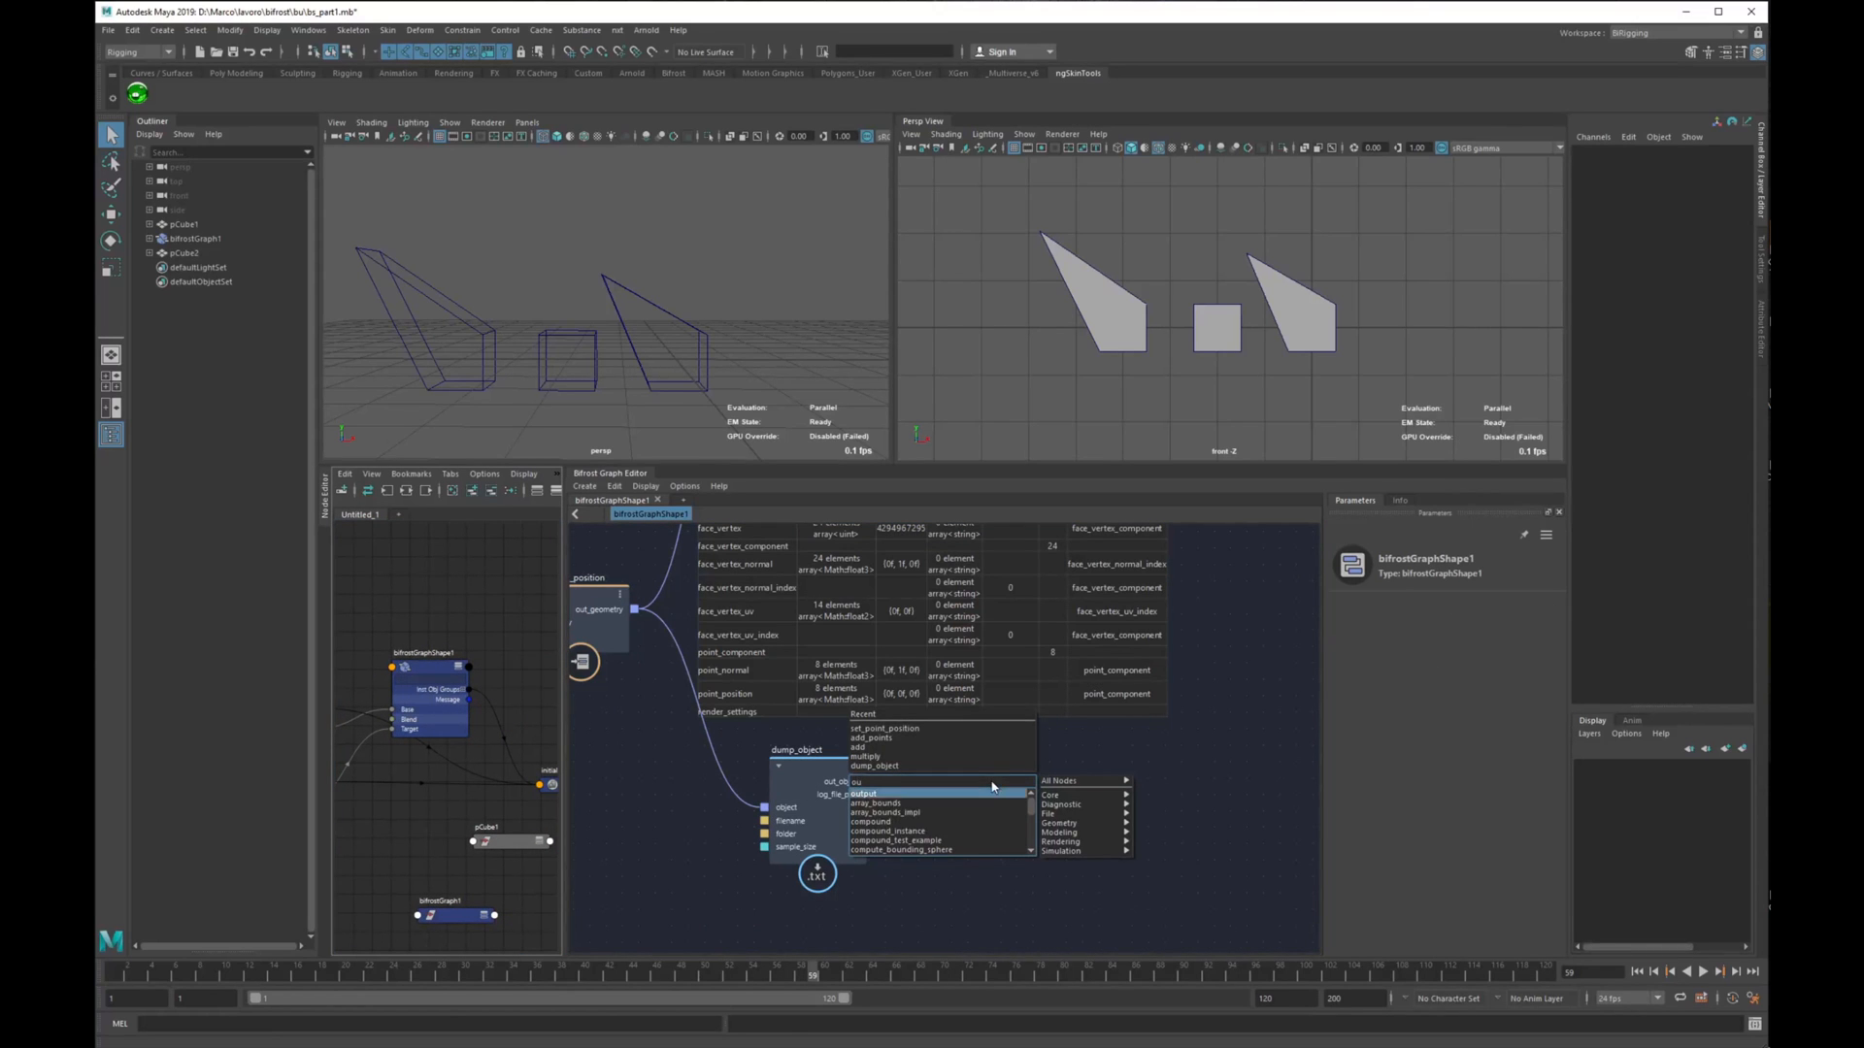
key("Return")
left_click_drag(991, 808, 1060, 785)
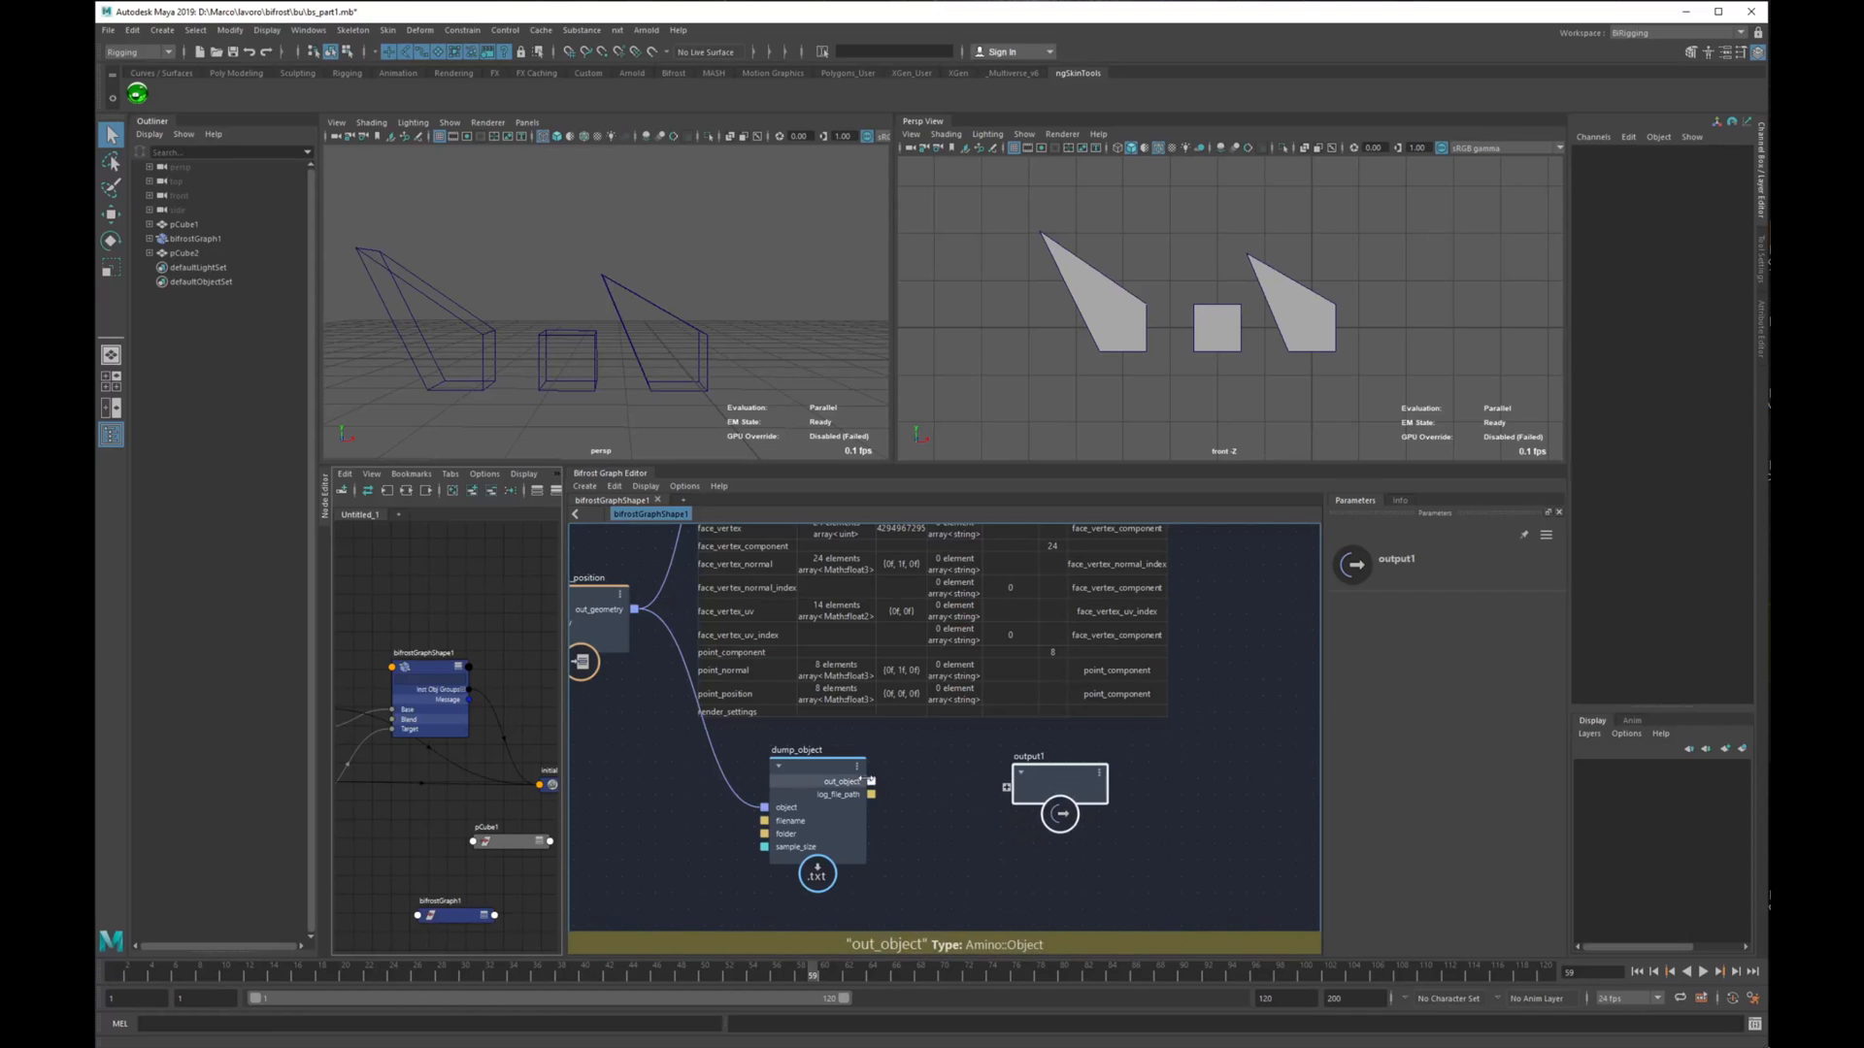
Step: Connect dump_object's out_object to the output1 node and bring up the member.txt dump file in Visual Studio Code for a look
left_click_drag(871, 782, 1006, 787)
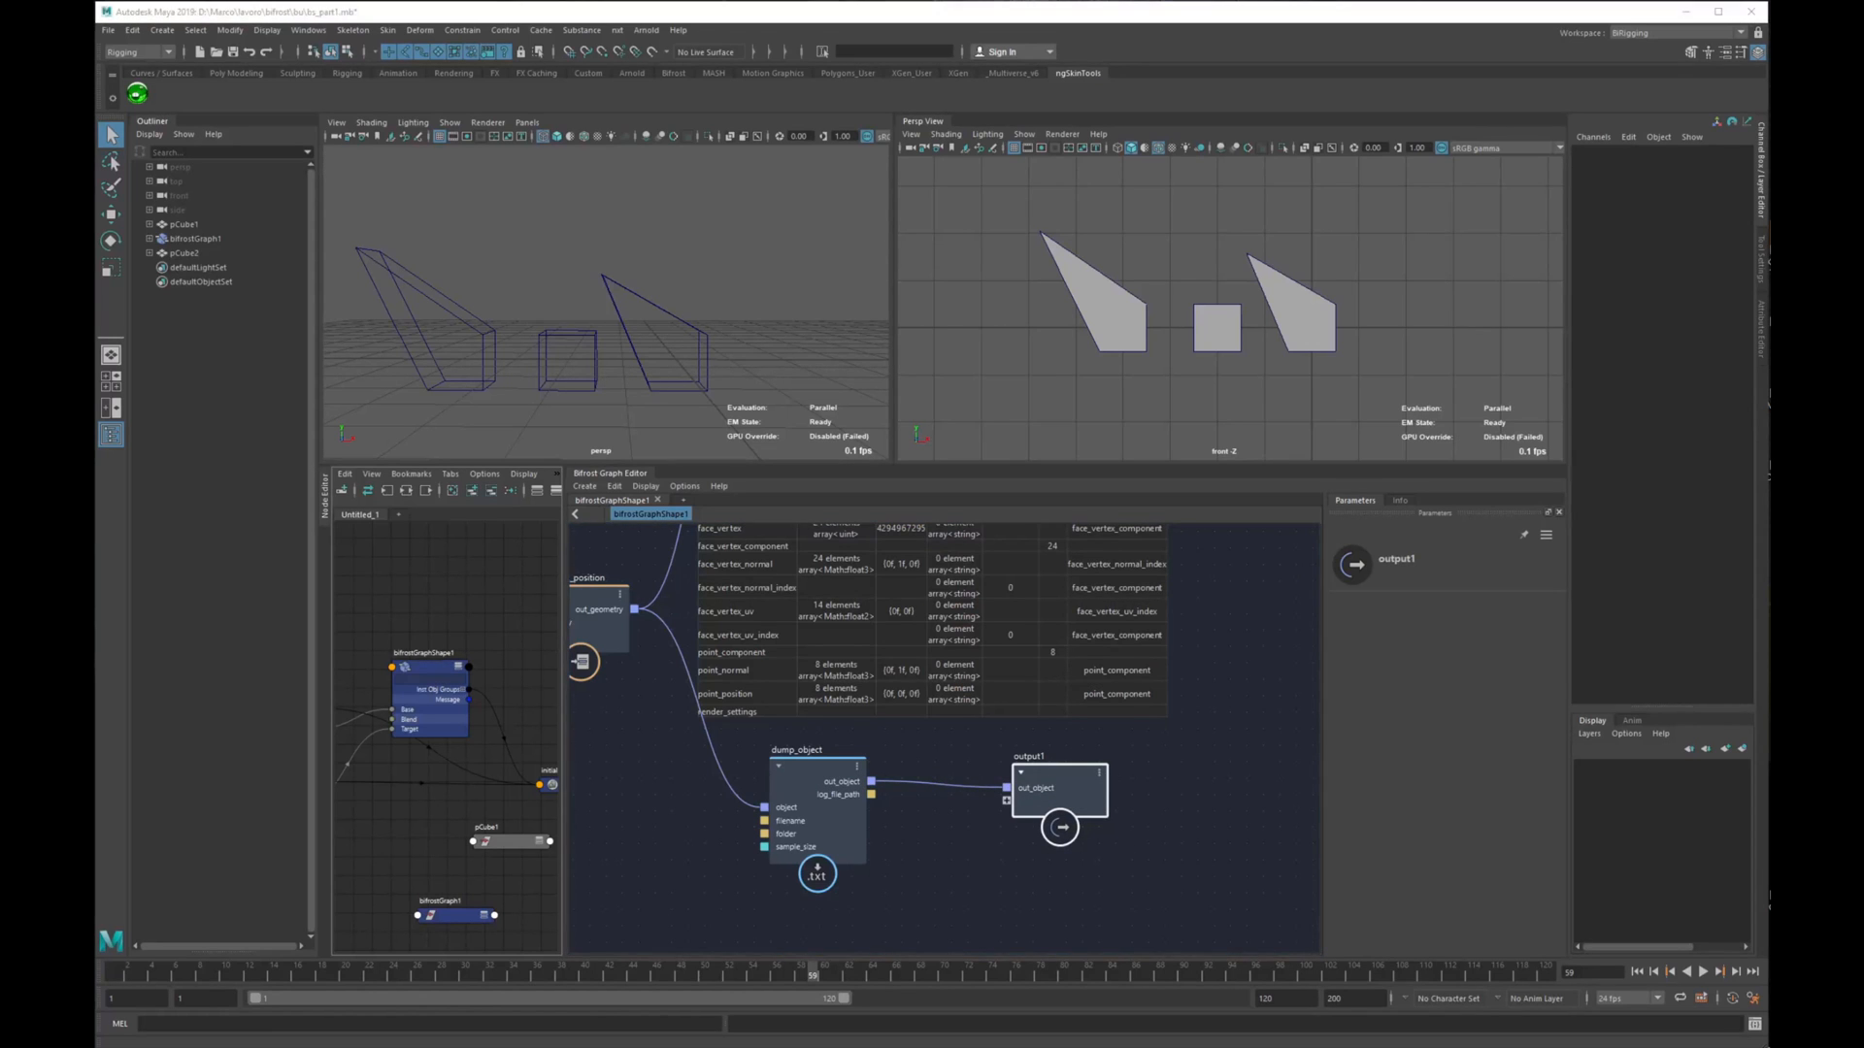
left_click_drag(1863, 163, 1644, 78)
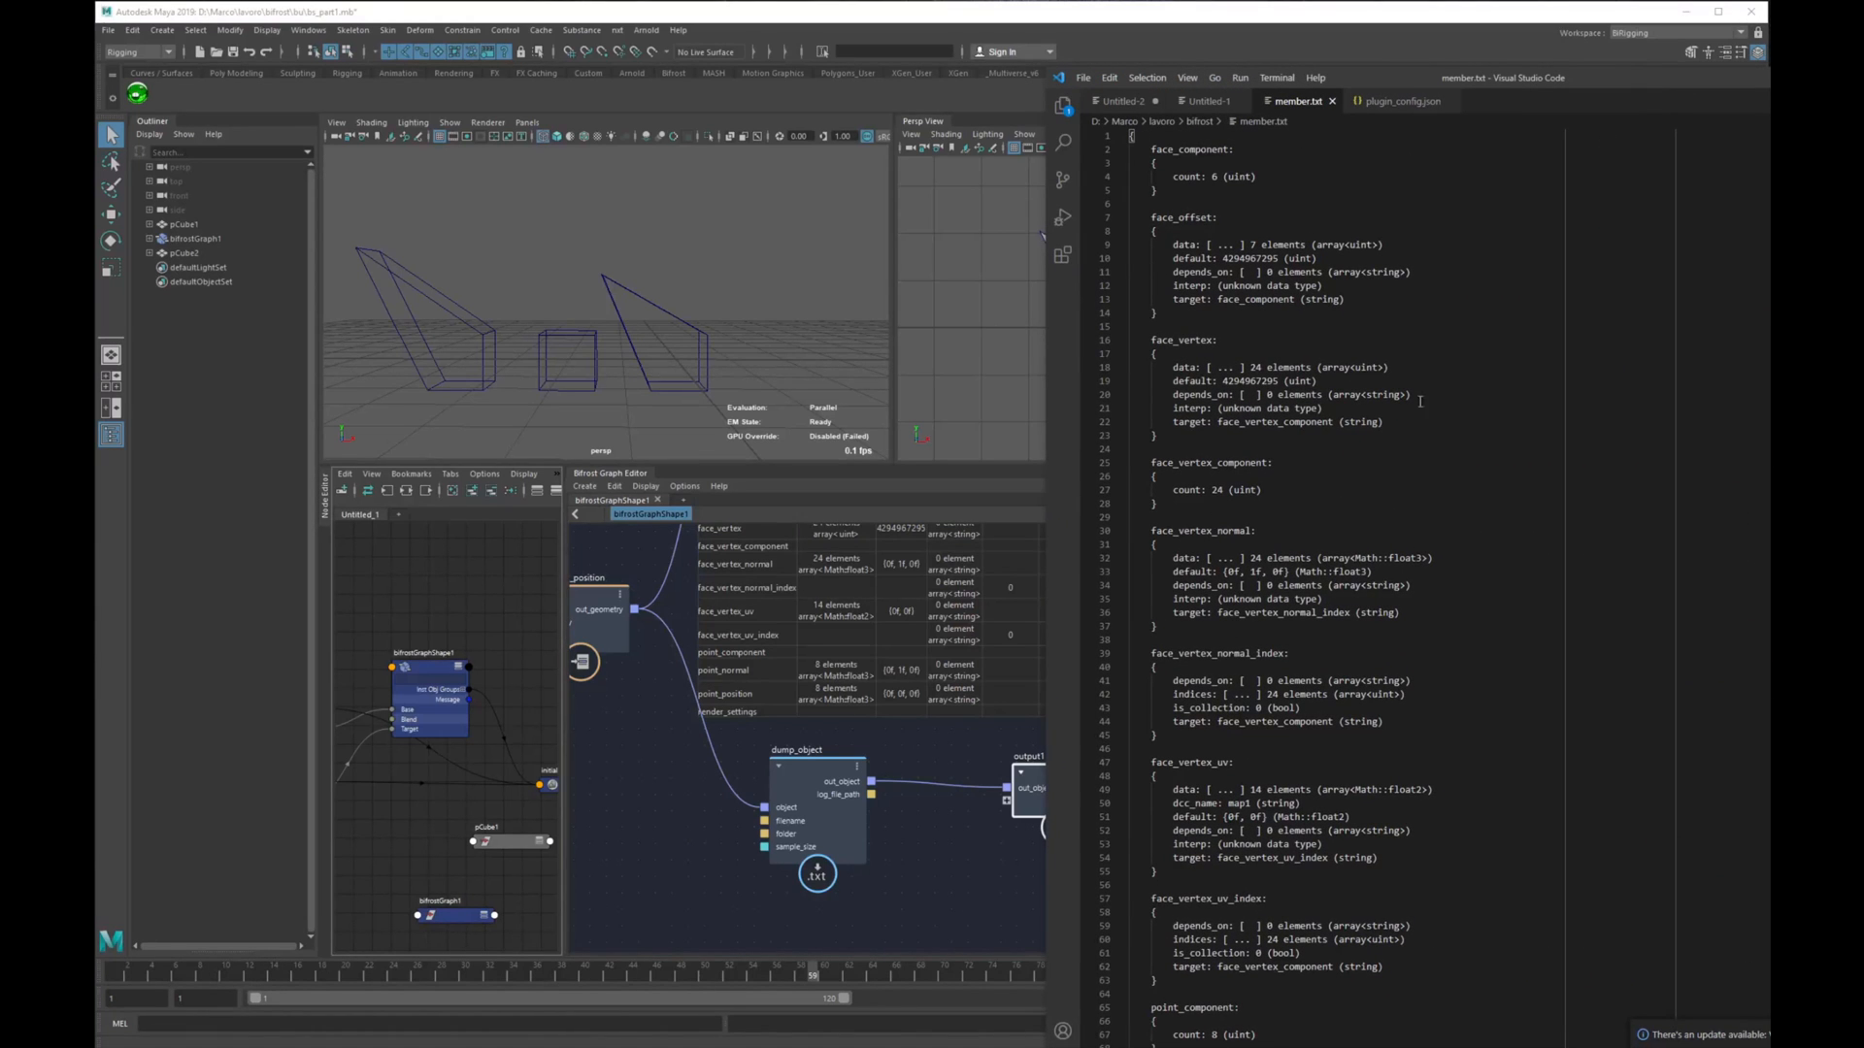
left_click(941, 752)
middle_click_drag(963, 791, 958, 929, "alt")
scroll(961, 874, "down", 1)
key("alt+Tab")
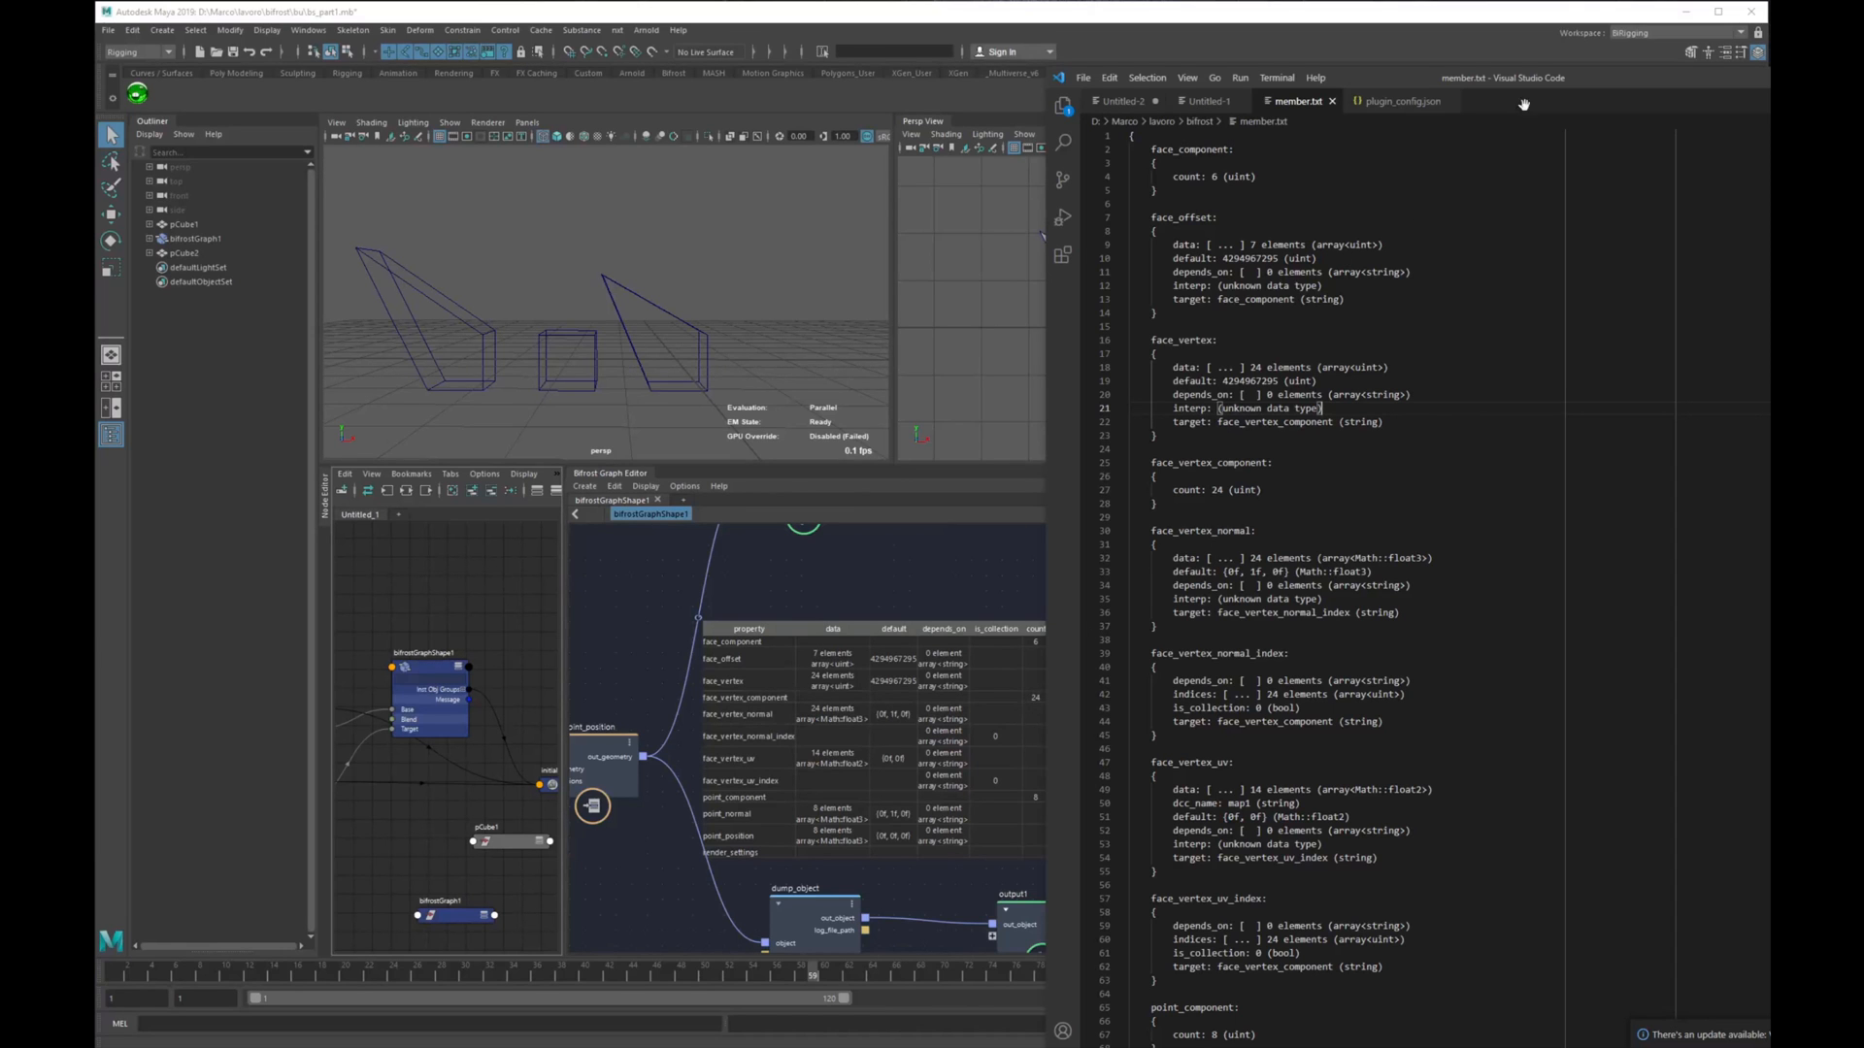
left_click(1655, 77)
middle_click_drag(916, 903, 1058, 719, "alt")
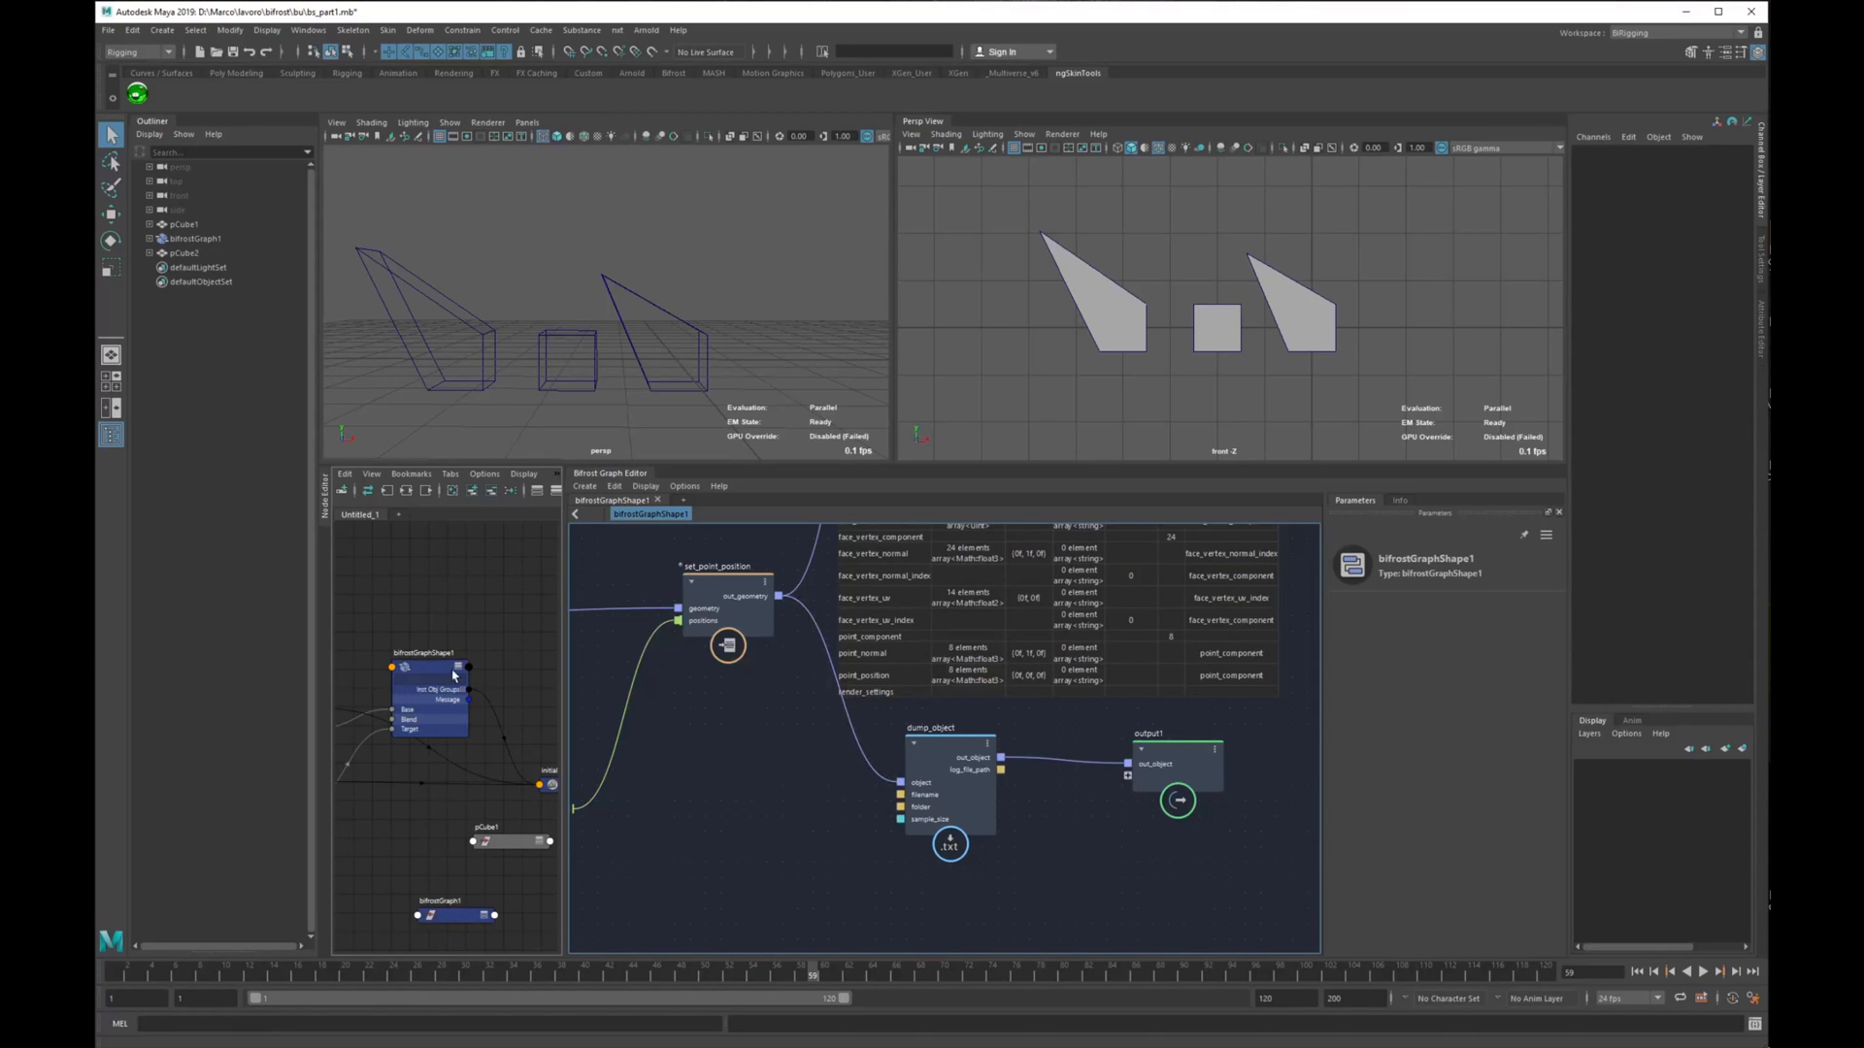
Step: Show all attributes of the bifrostGraphShape1 node to examine its mesh and object outputs, and return it to the connected-attributes display
mouse_move(470, 664)
middle_mouse_down("alt")
mouse_move(489, 631)
mouse_move(458, 665)
middle_mouse_up("alt")
scroll(459, 678, "up", 2)
scroll(458, 664, "up", 1)
left_click(432, 591)
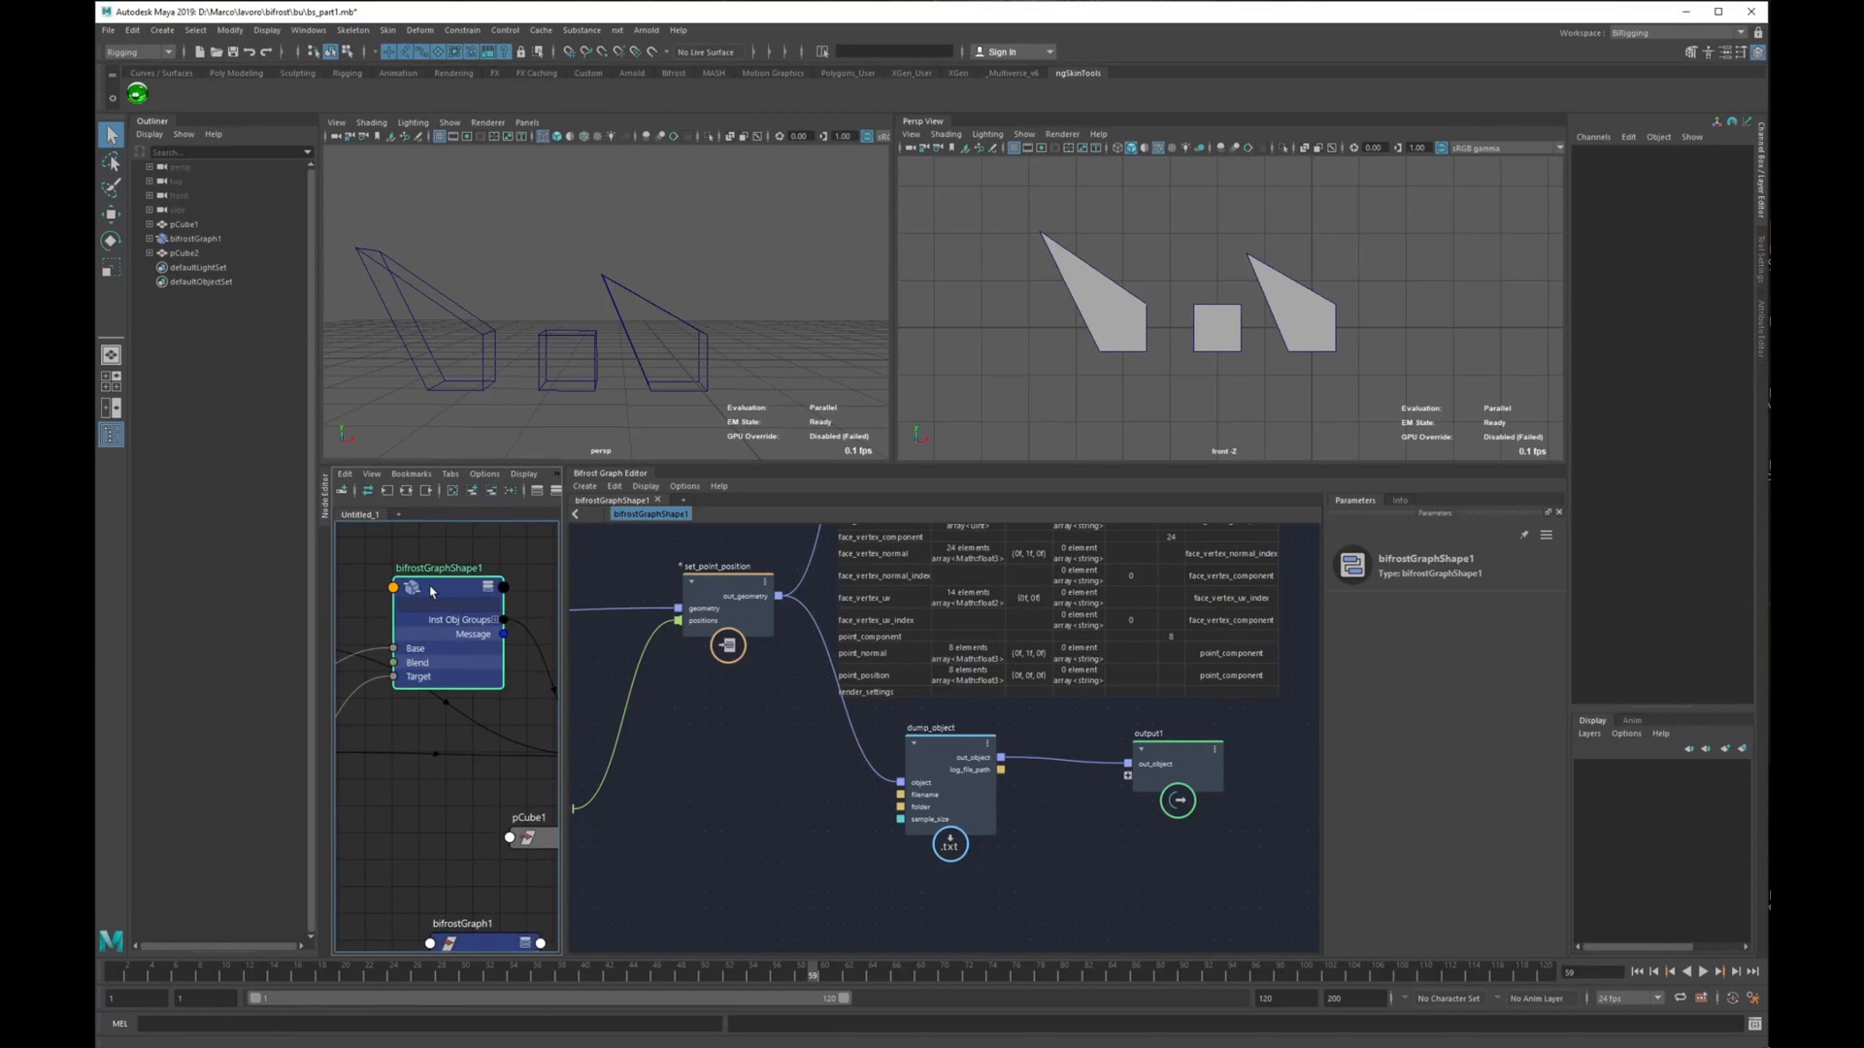
right_click(434, 588)
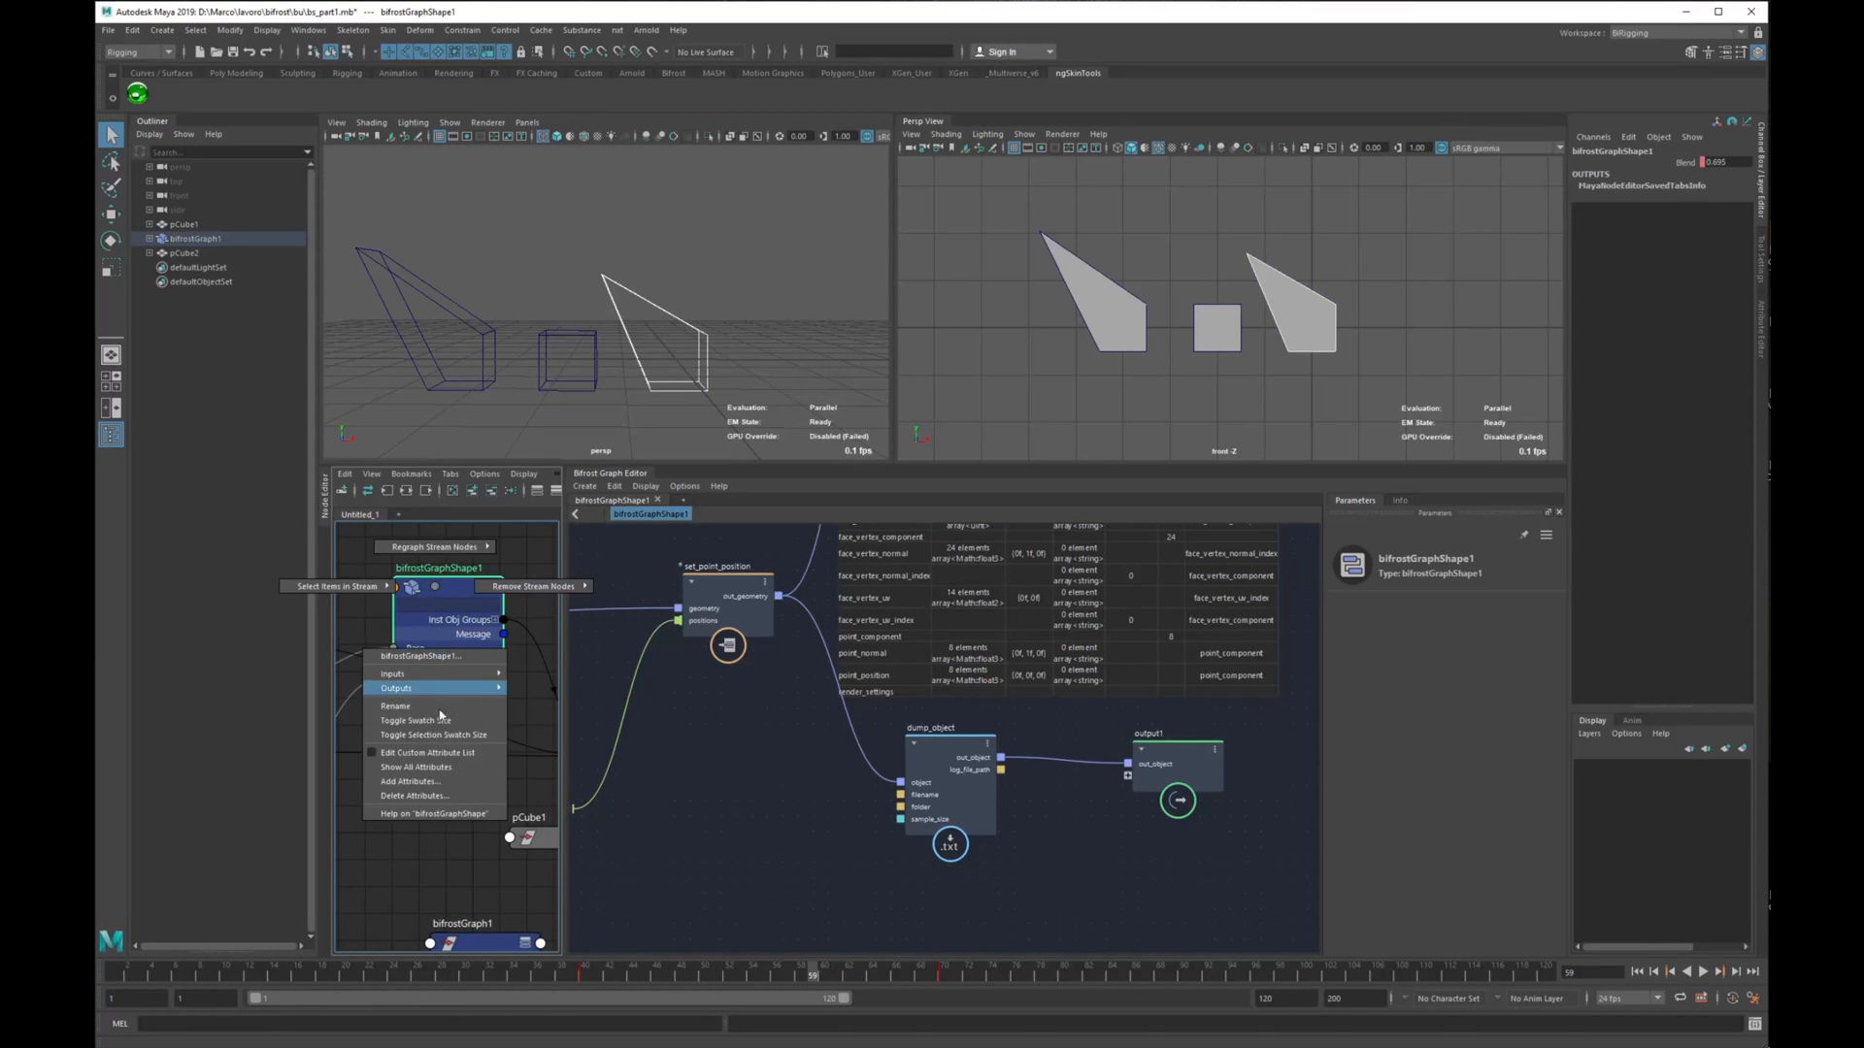
left_click(445, 766)
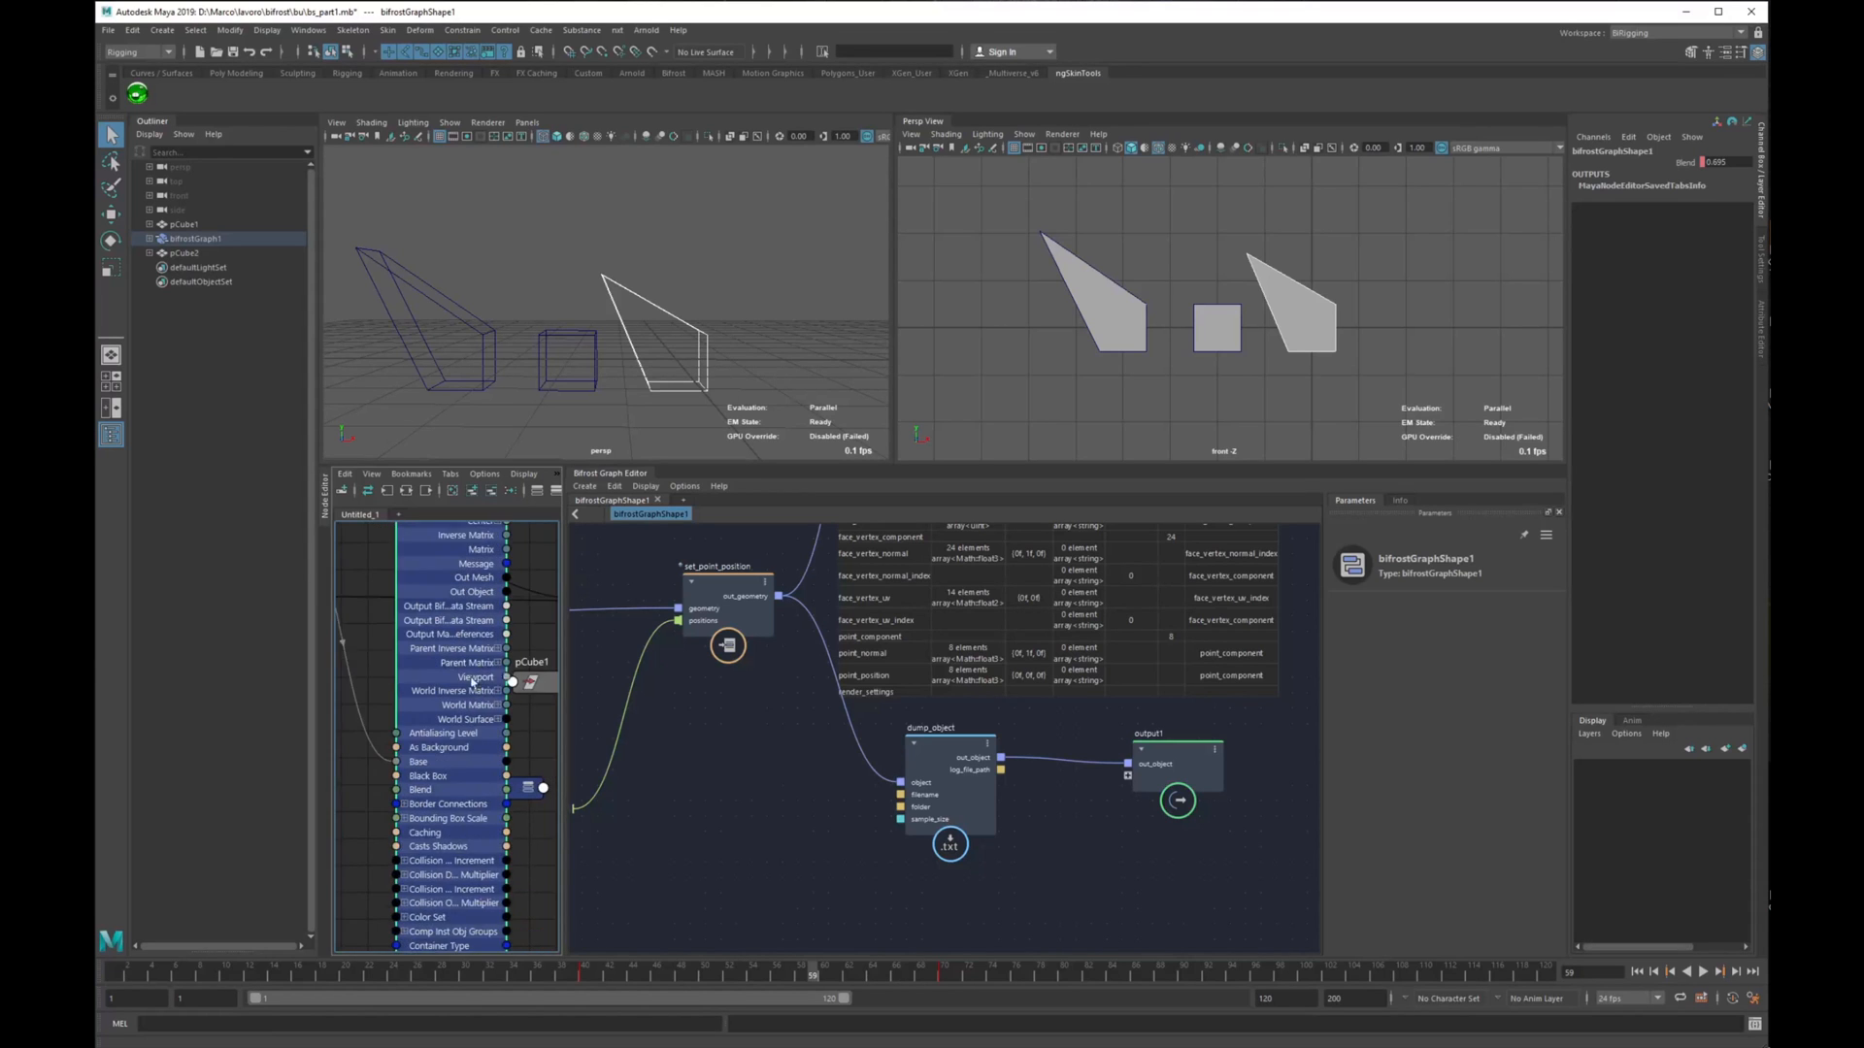
middle_click_drag(481, 784, 455, 865, "alt")
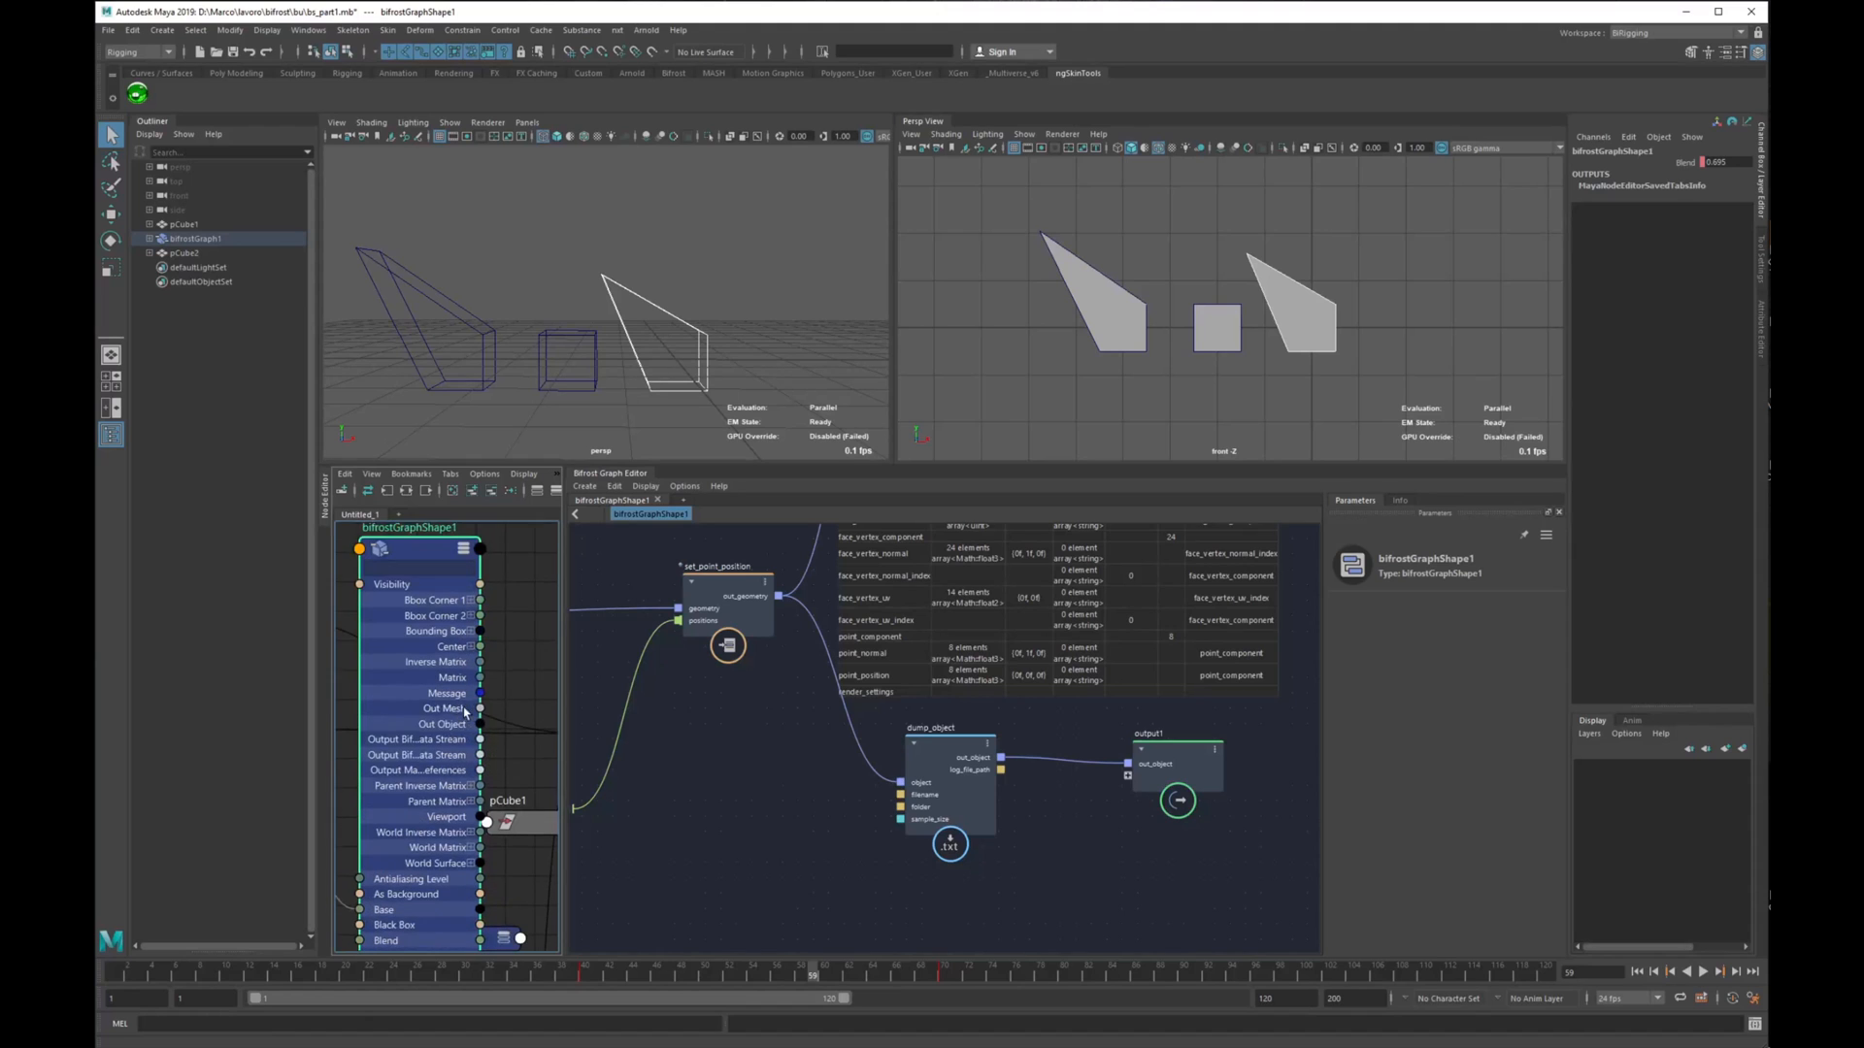
key("2")
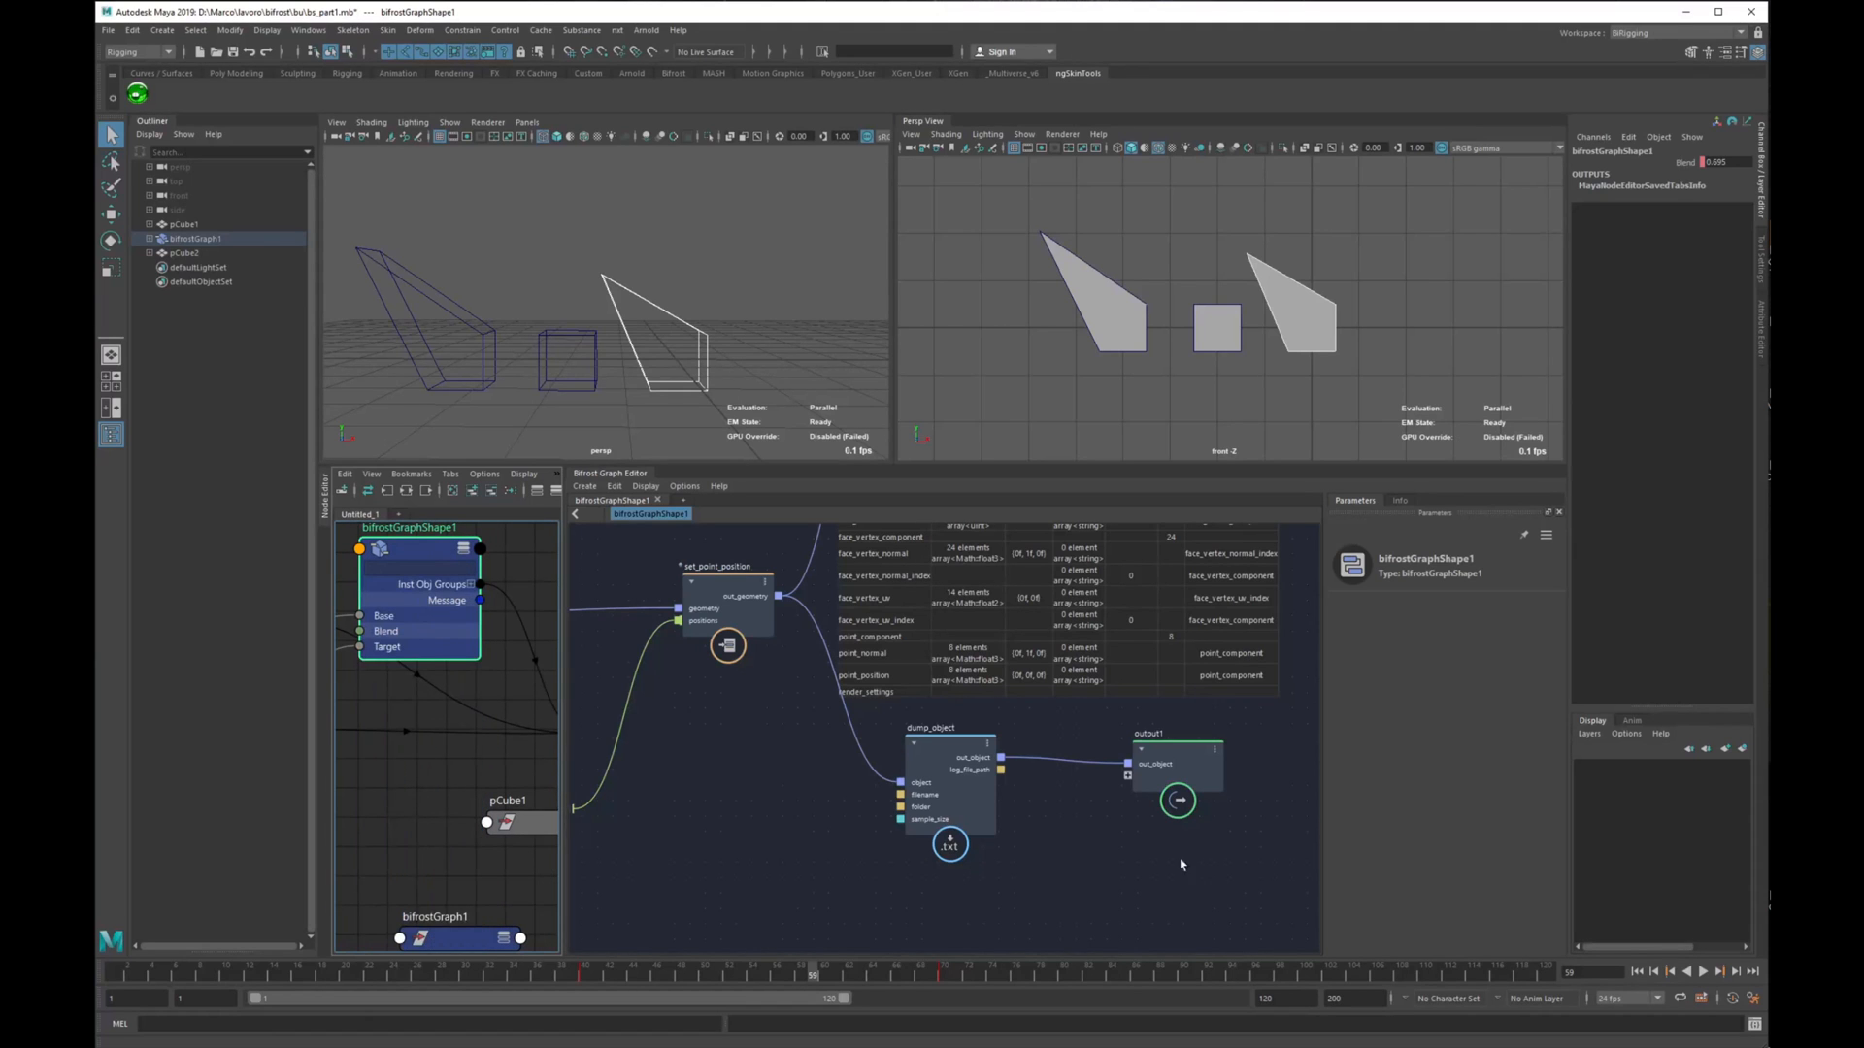
Step: Delete the output1 node and add a terminal node in its place beside the dump_object node
left_click(1140, 791)
key("Delete")
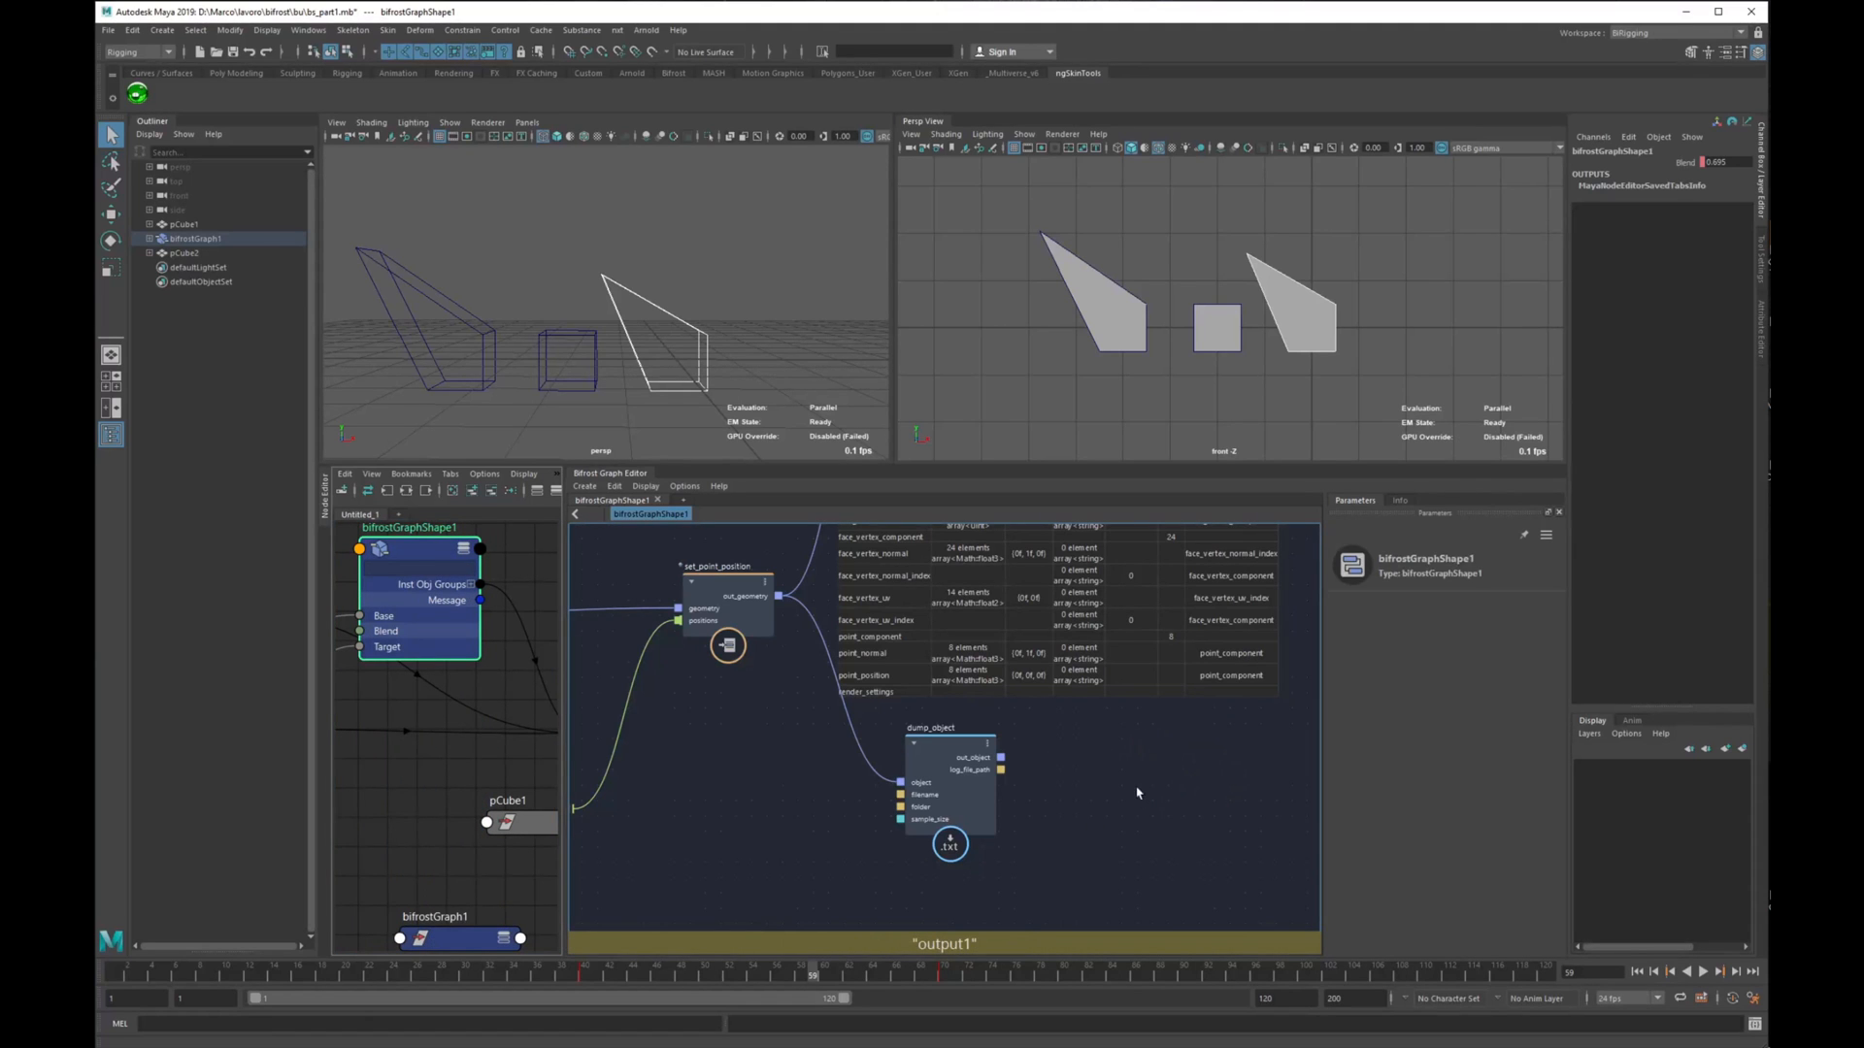
mouse_move(1131, 808)
middle_mouse_down("alt")
mouse_move(1055, 821)
mouse_move(1136, 788)
middle_mouse_up("alt")
scroll(1077, 815, "down", 1)
key("Tab")
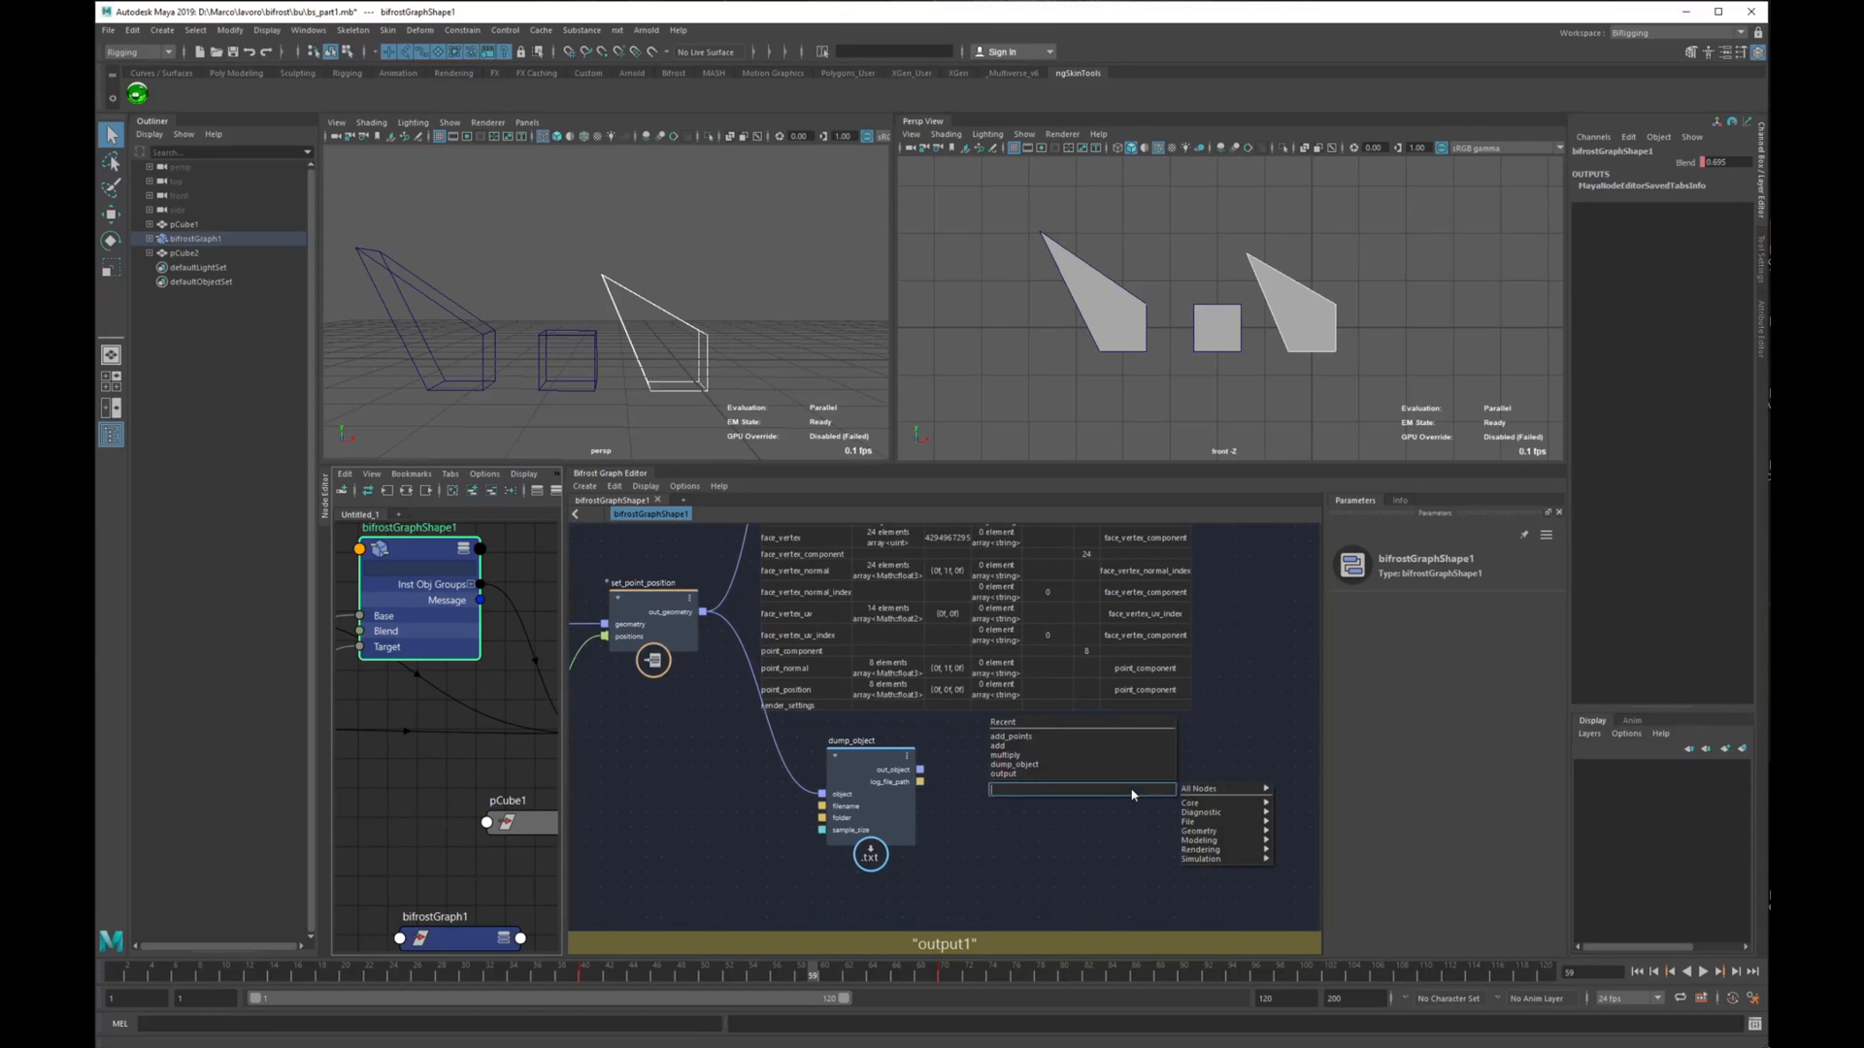
type("term")
key("Return")
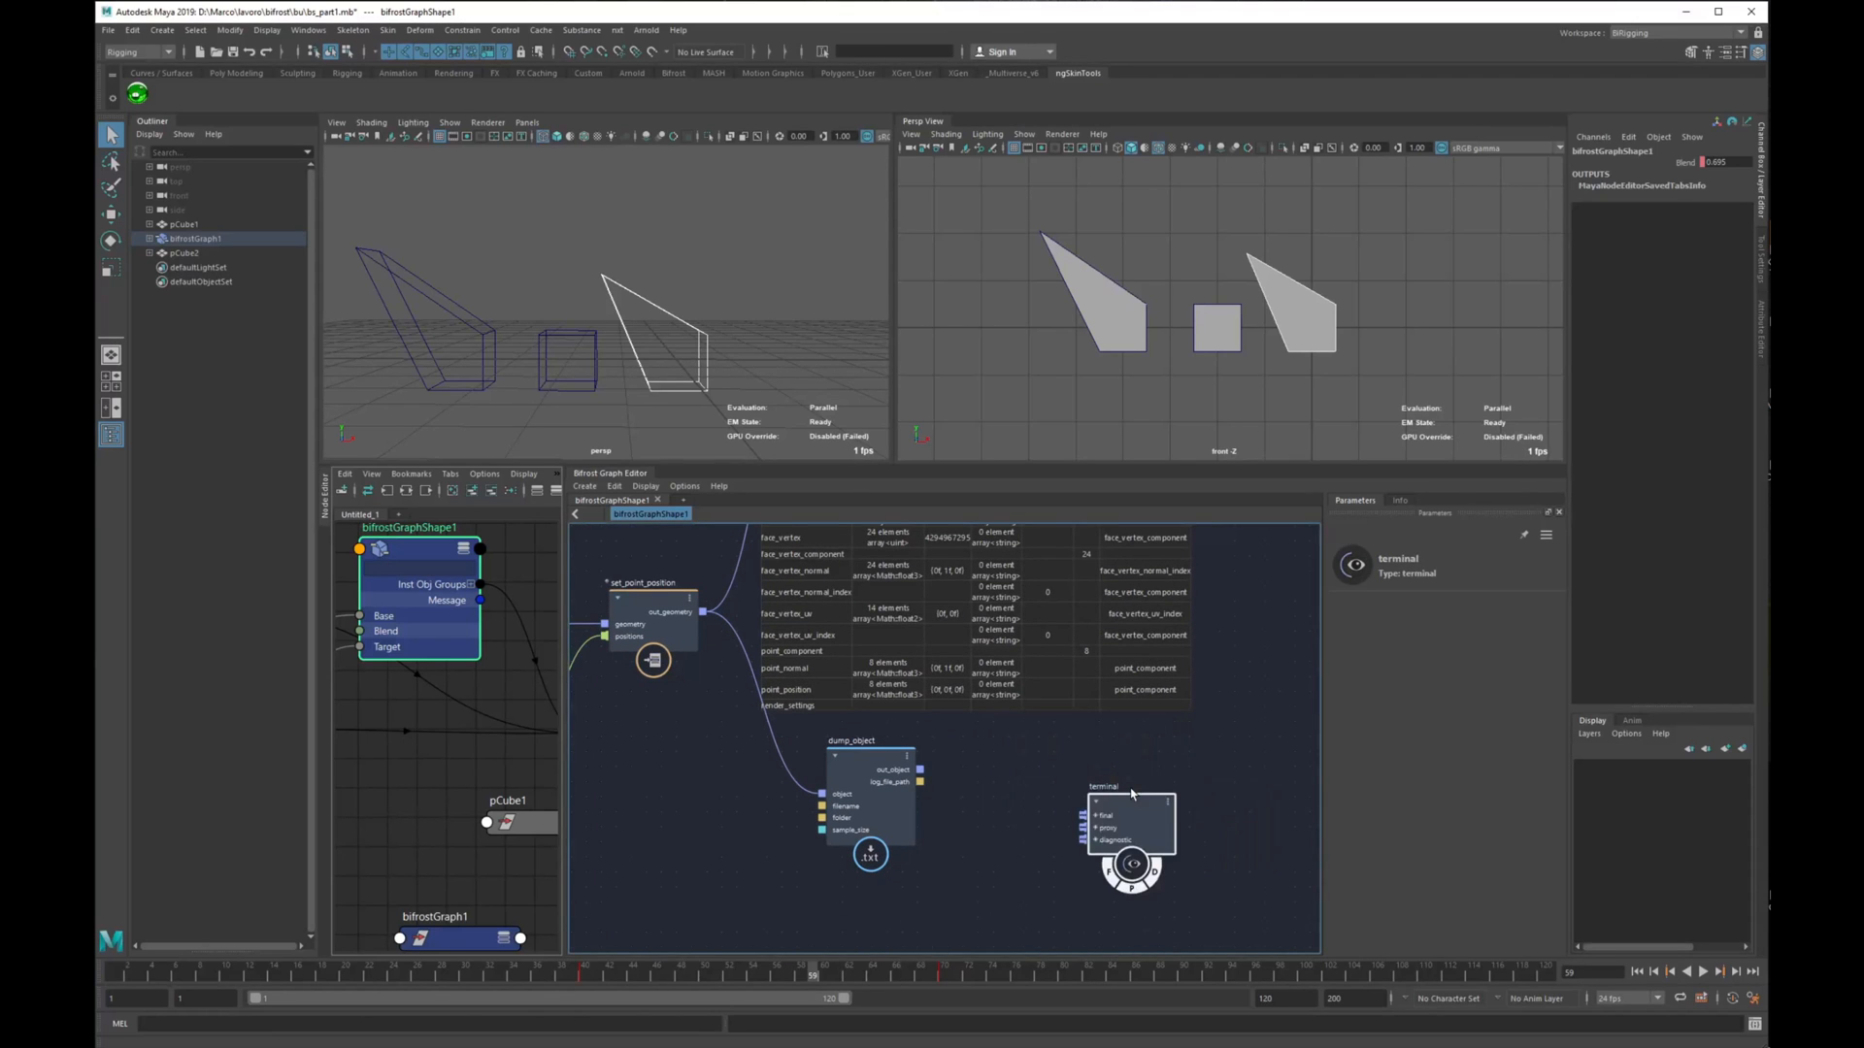
middle_click_drag(1127, 793, 1092, 817, "alt")
scroll(1092, 817, "up", 1)
left_click_drag(1102, 831, 1121, 767)
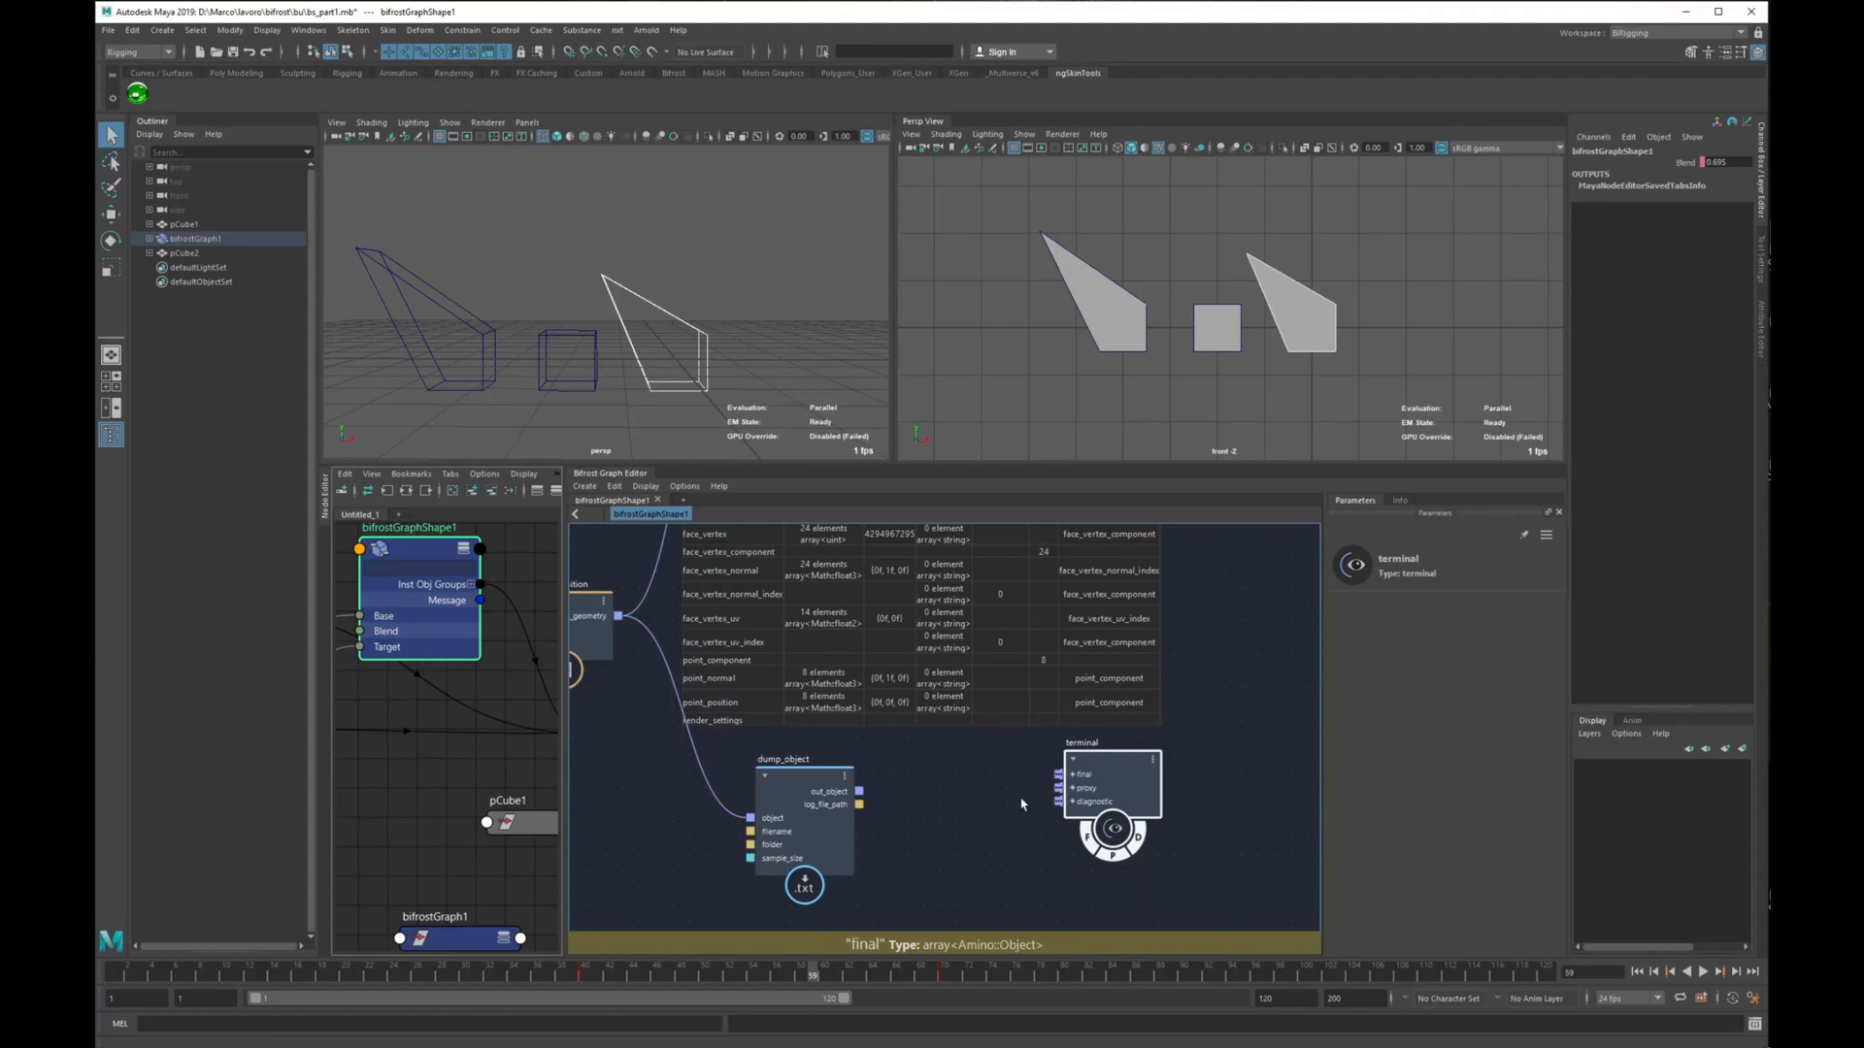
middle_click_drag(1029, 817, 1033, 796, "alt")
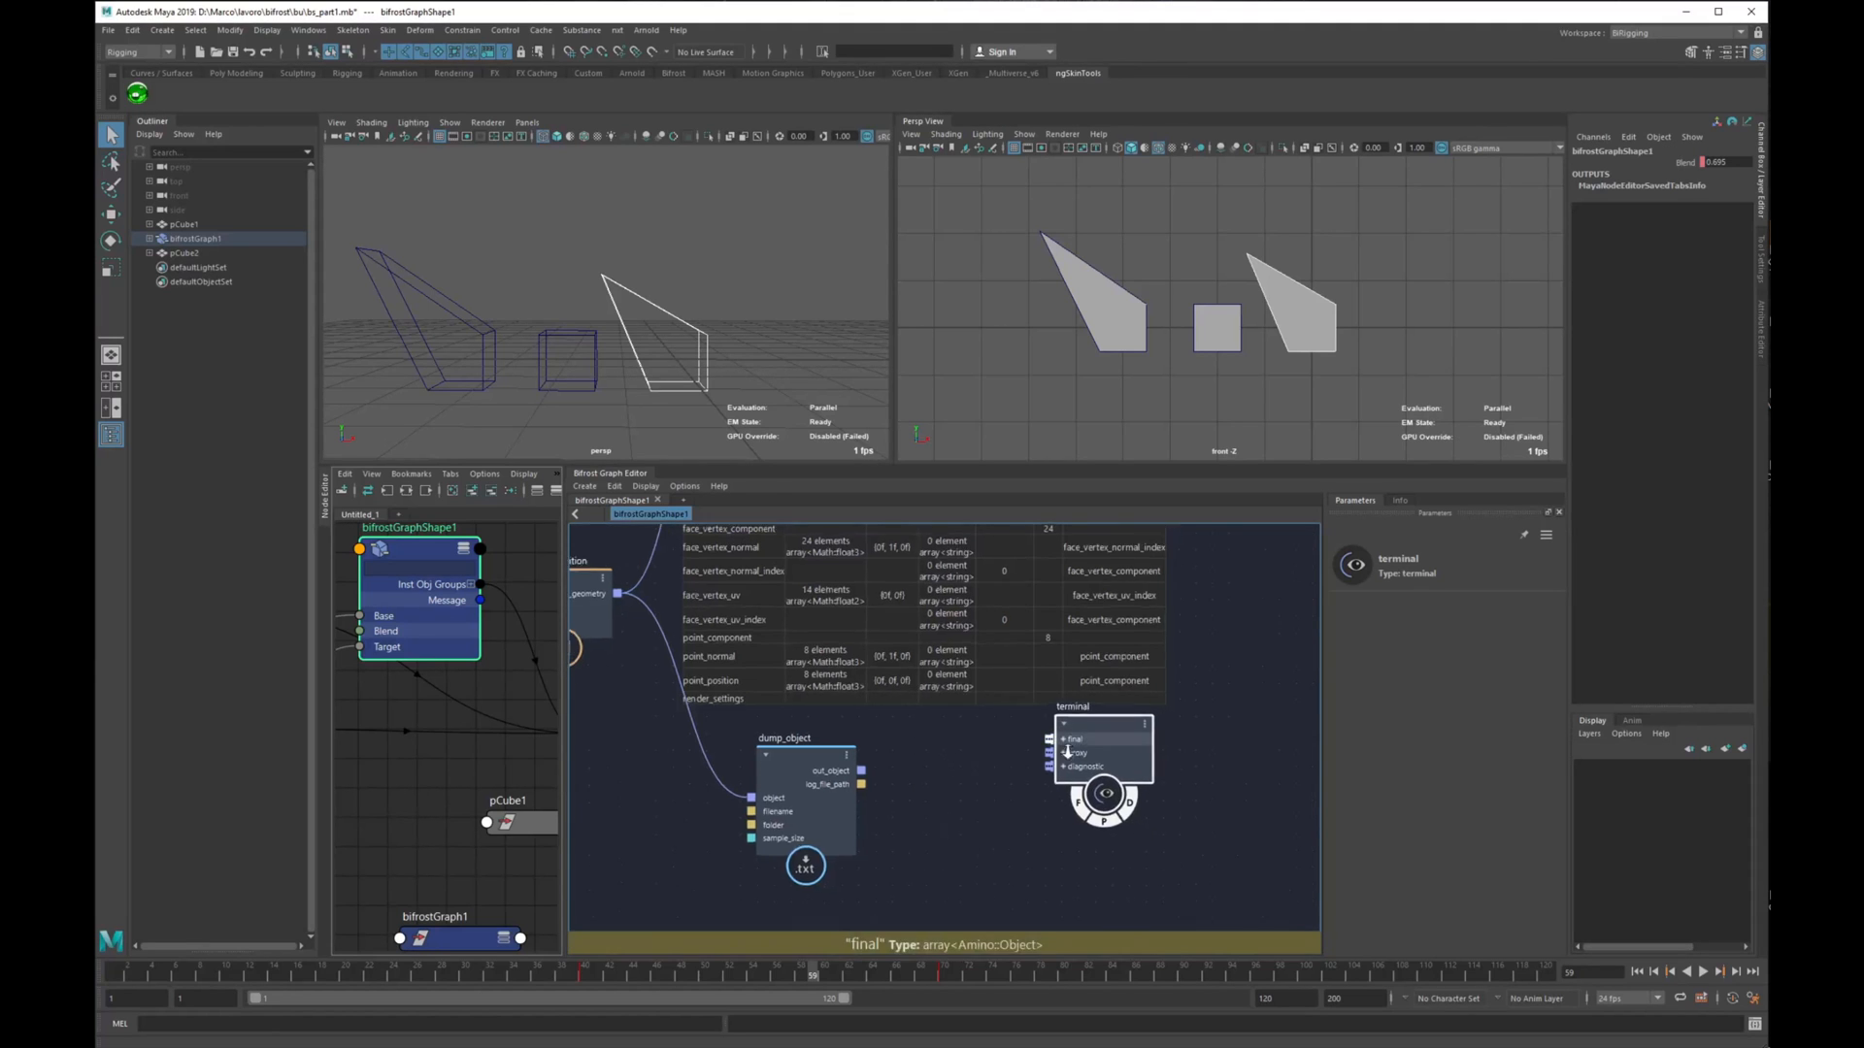
Step: Connect dump_object's out_object to the diagnostic input of the terminal node and move the terminal slightly closer to dump_object
scroll(1058, 747, "up", 1)
left_click_drag(837, 774, 1123, 773)
middle_click_drag(808, 774, 934, 768, "alt")
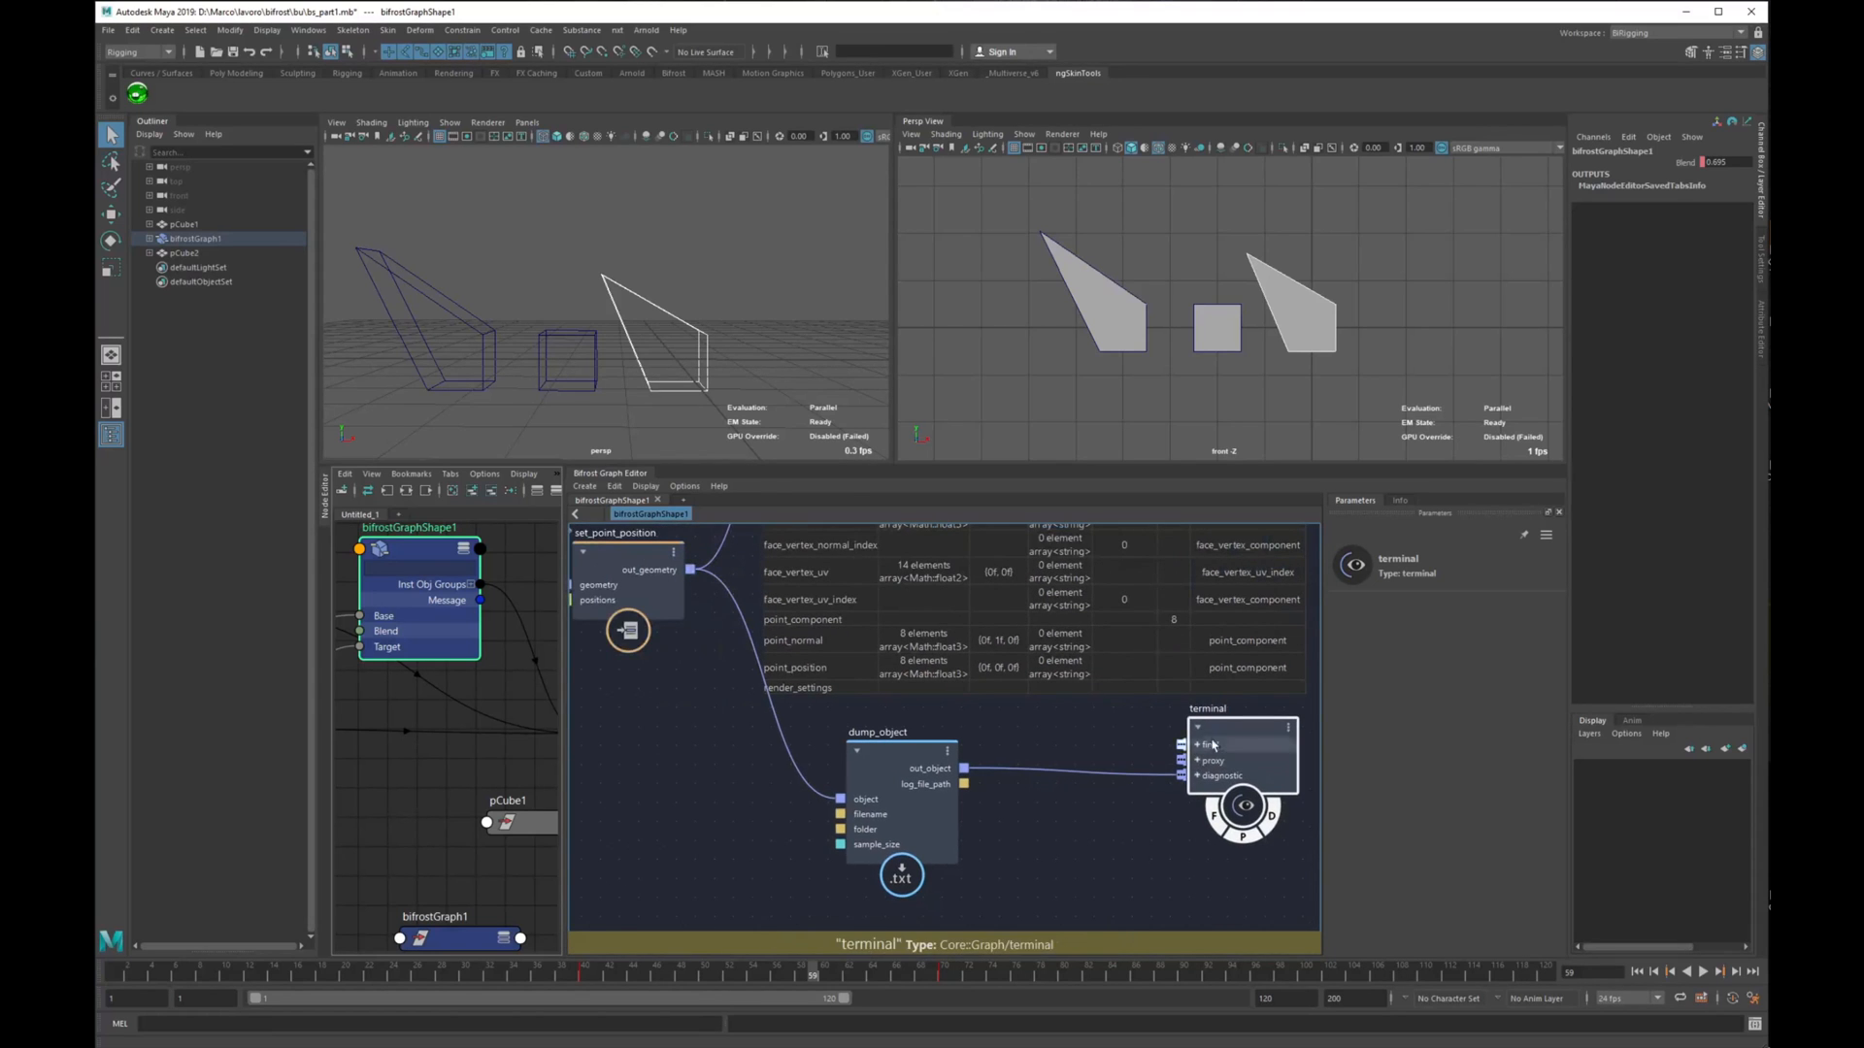
left_click_drag(1261, 763, 1216, 765)
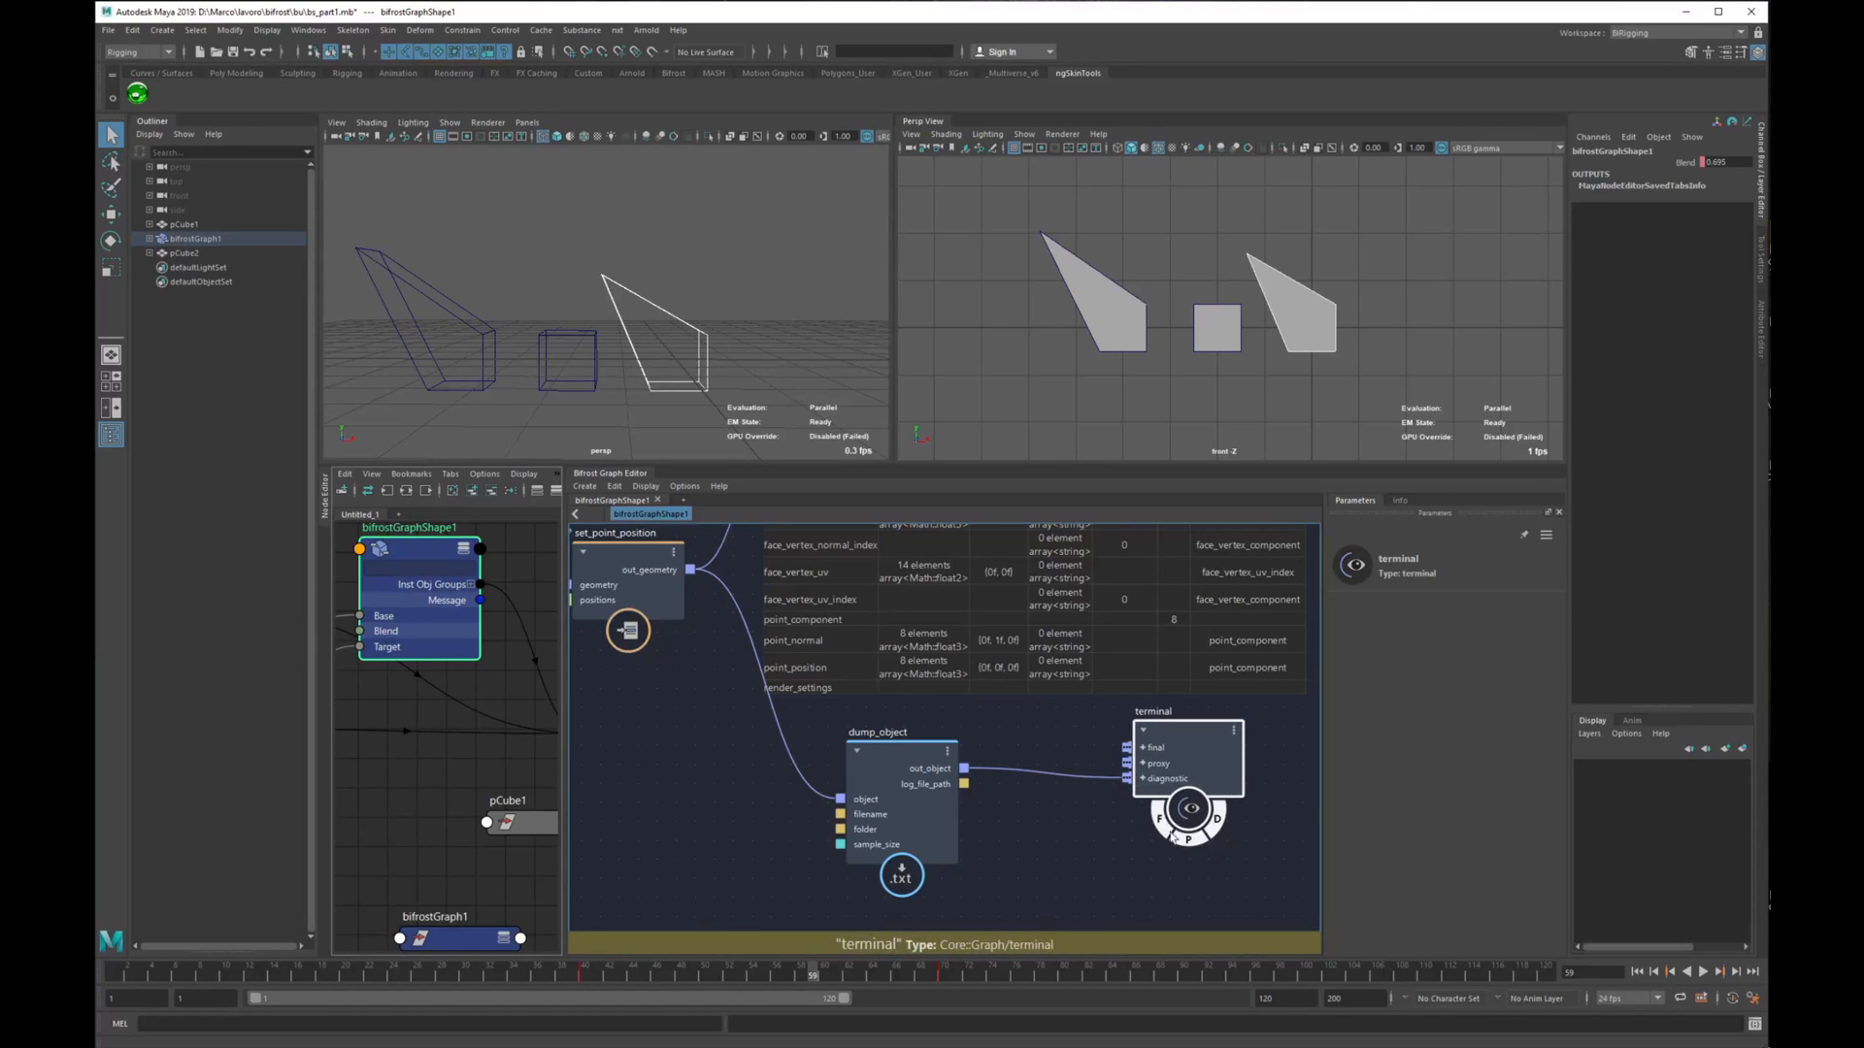
middle_click_drag(1196, 862, 1146, 862, "alt")
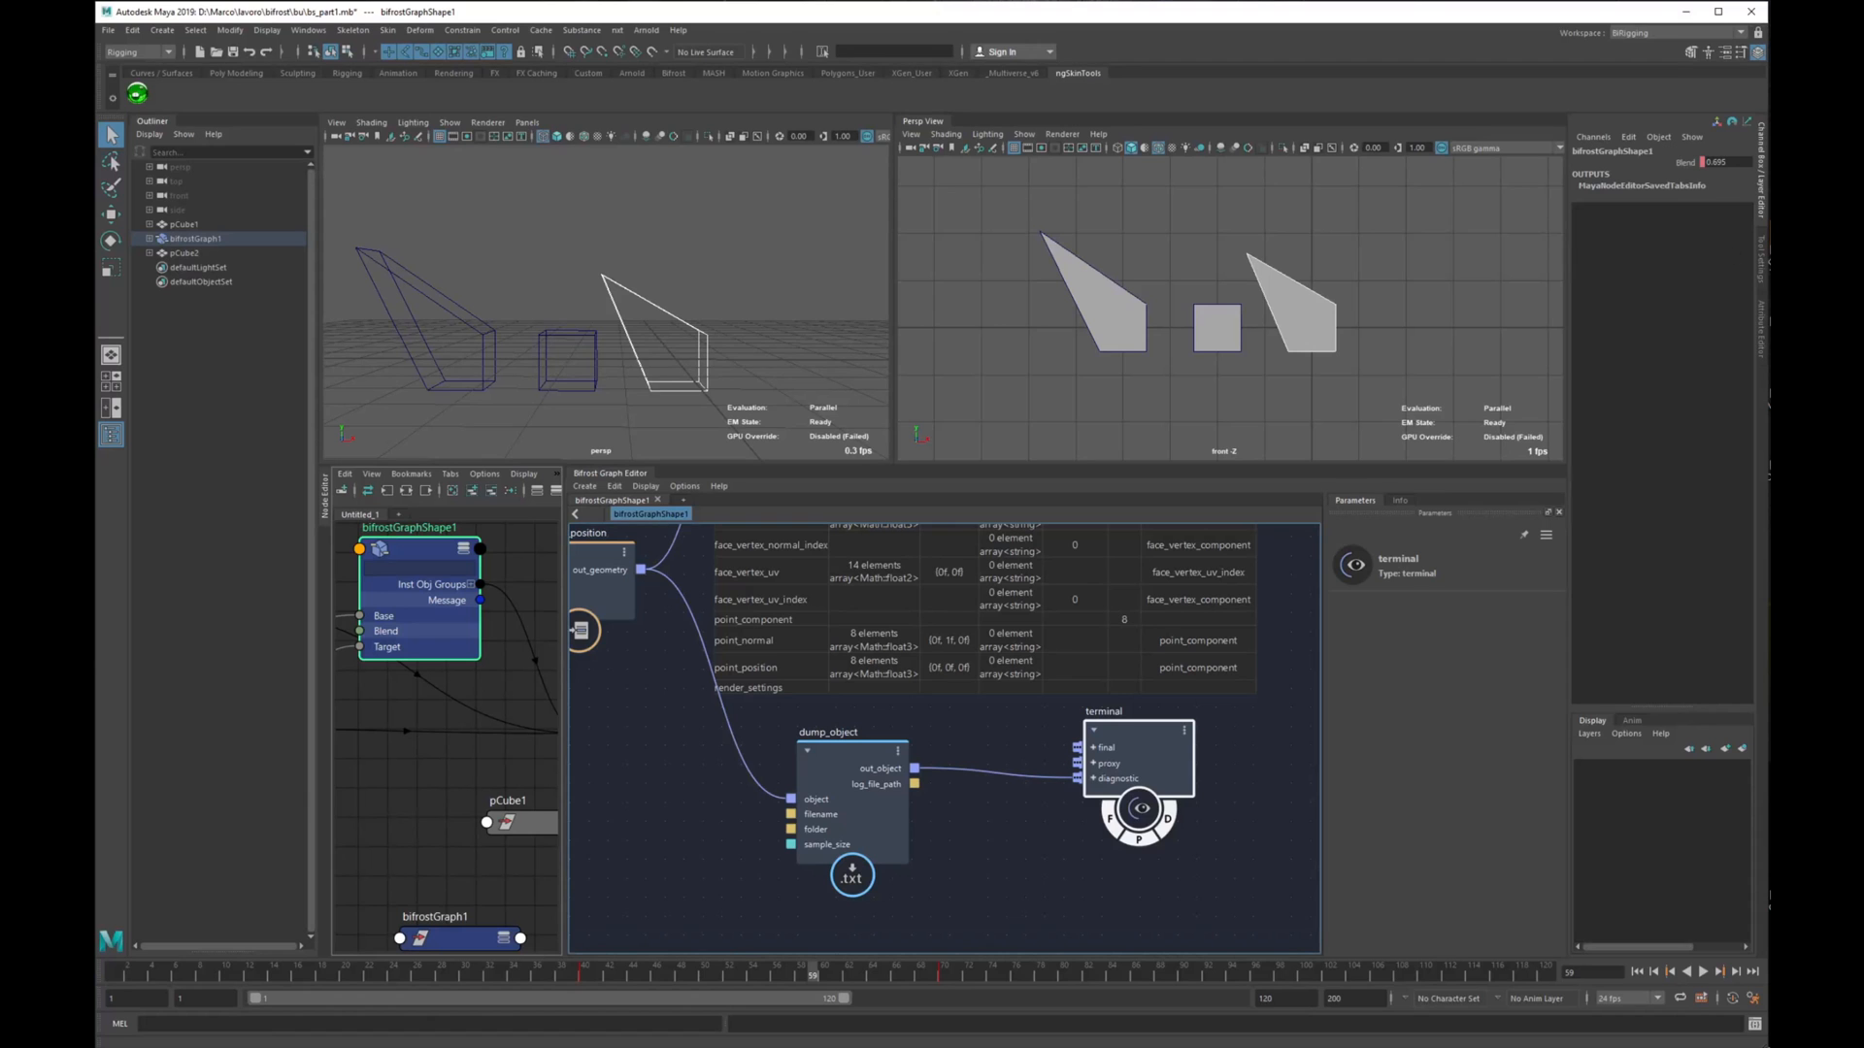
Step: Place the Visual Studio Code window with member.txt beside Maya and collapse the Node Editor, Outliner and Channel Box to enlarge the graph
left_click_drag(1862, 81, 1252, 41)
left_click_drag(1572, 42, 1567, 21)
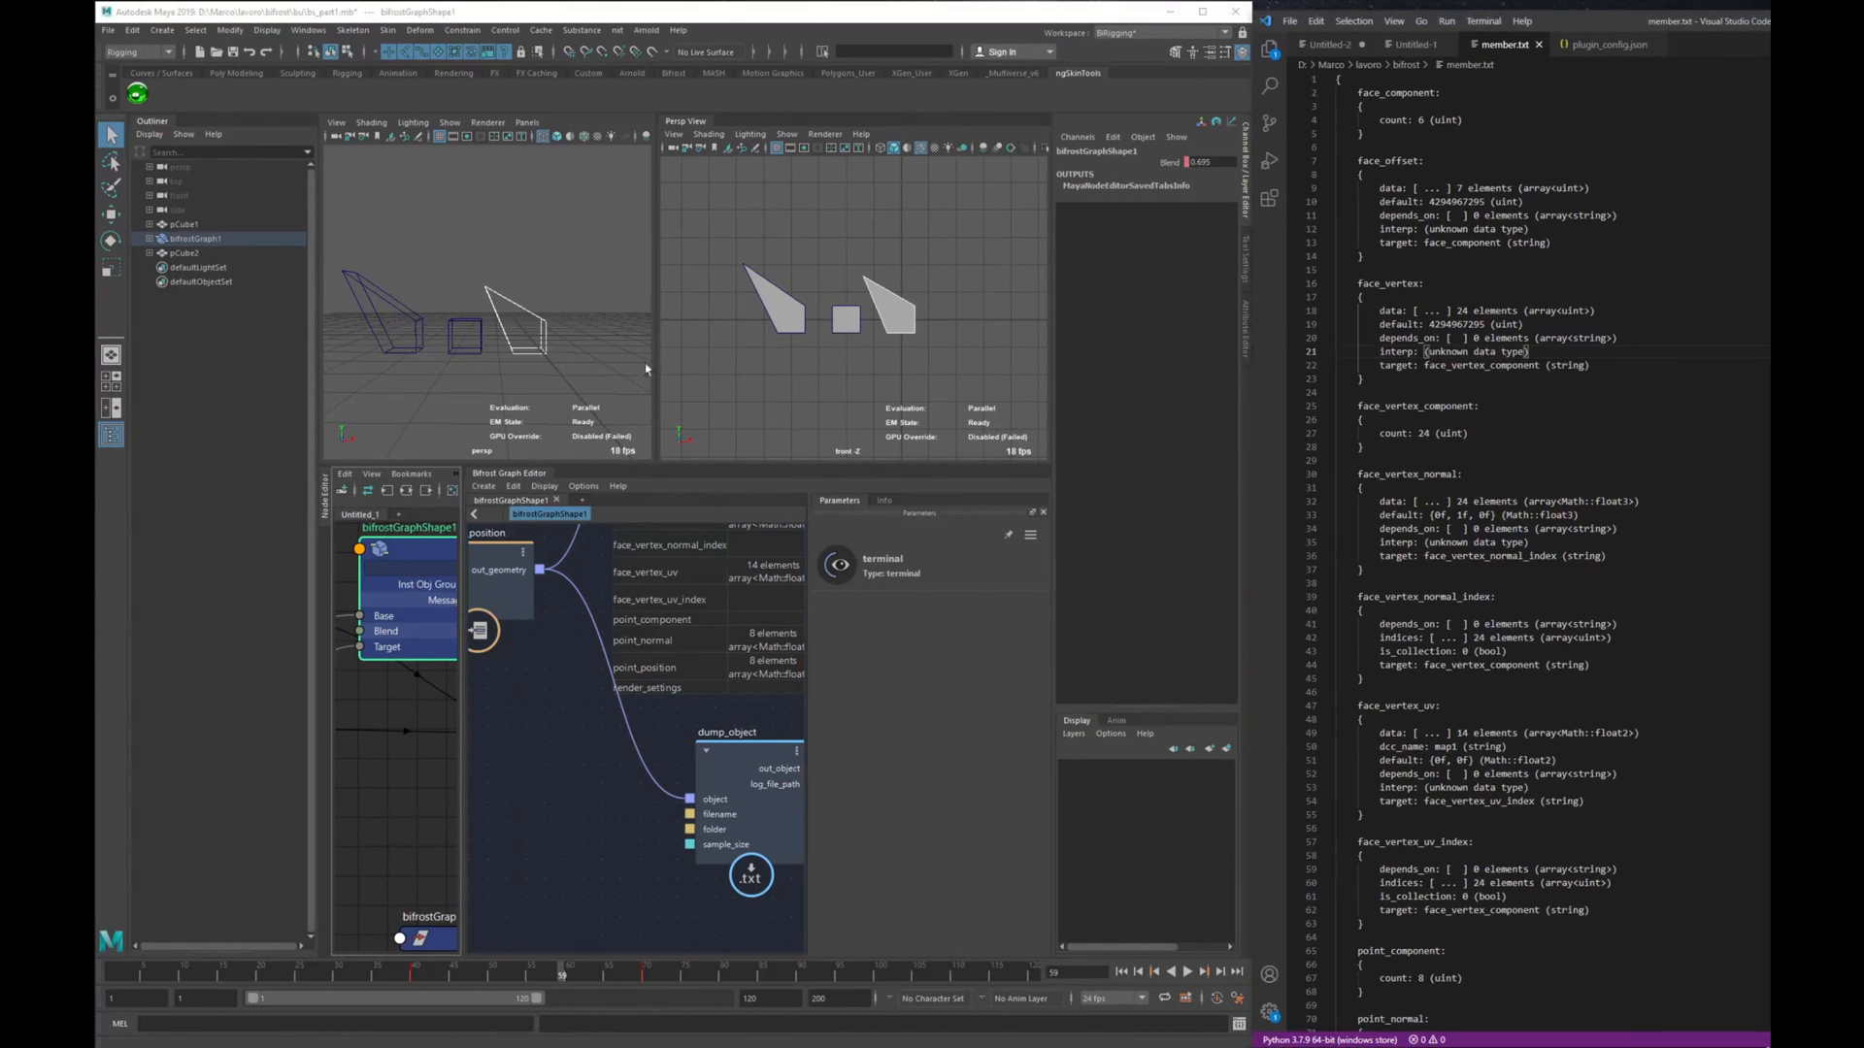
left_click(326, 497)
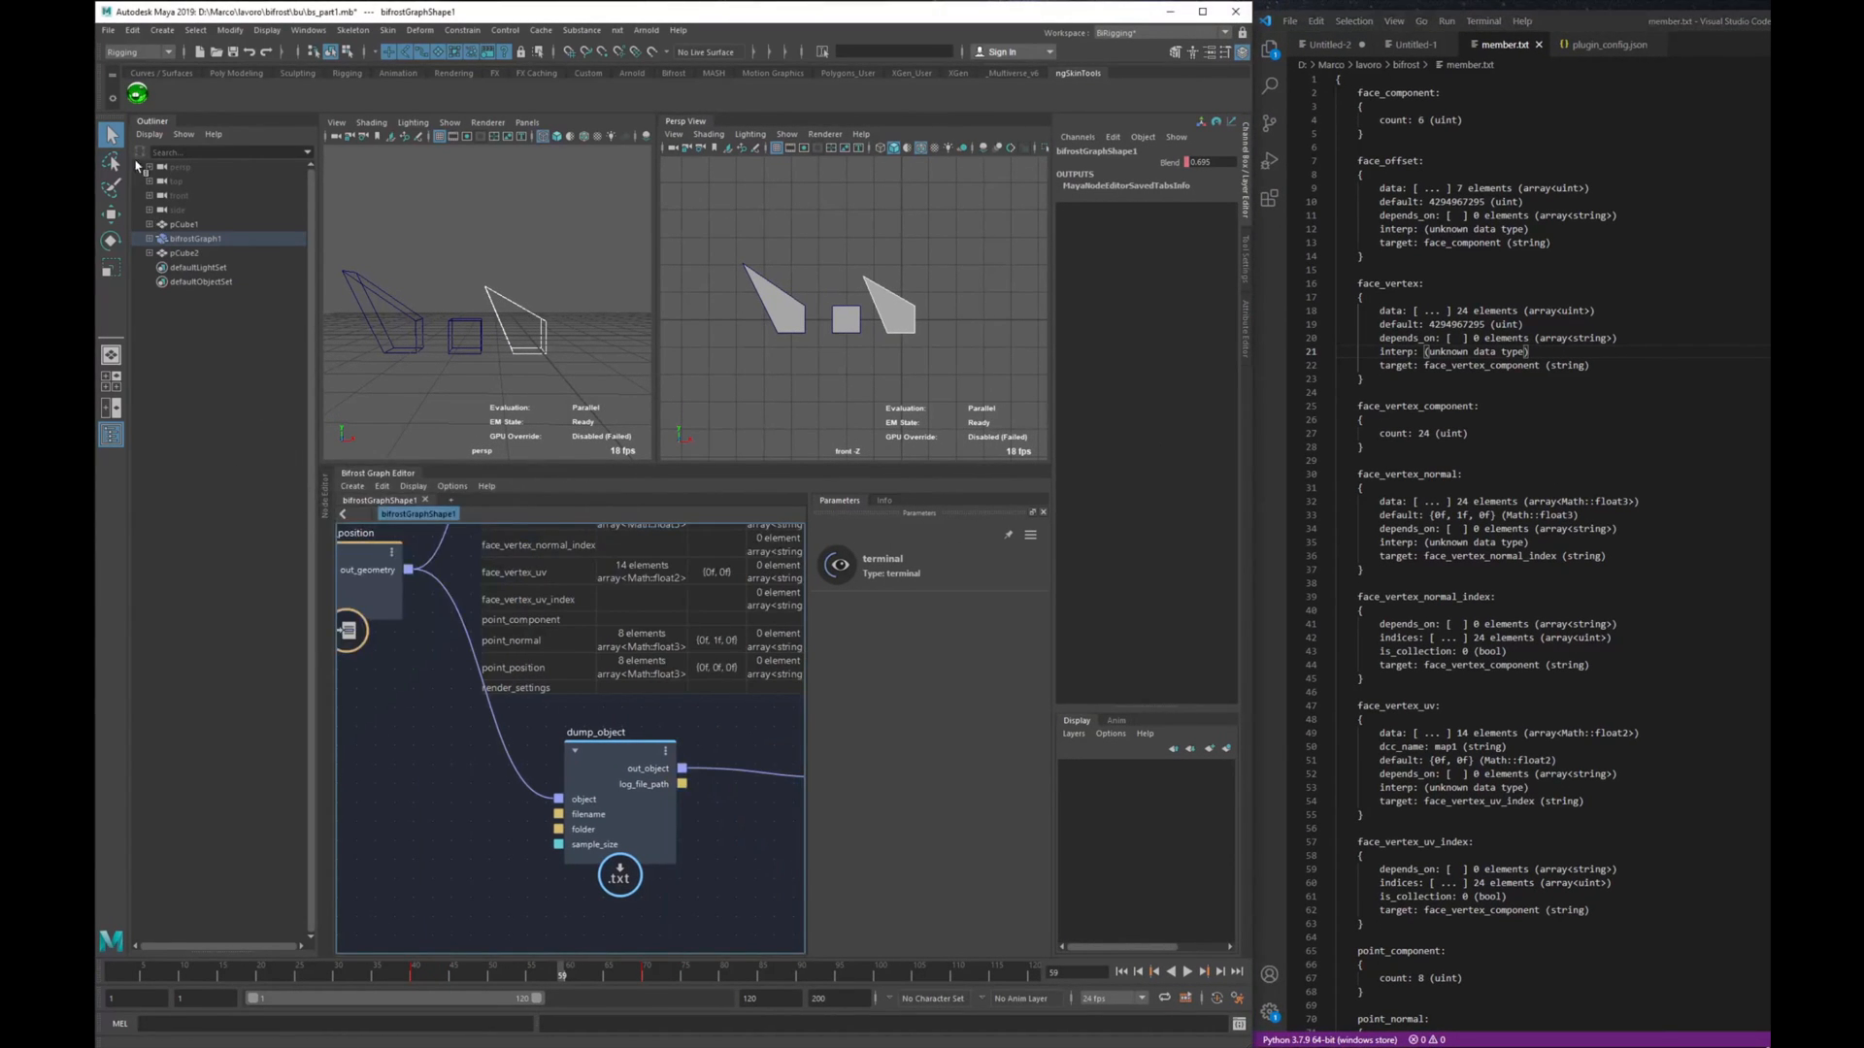
left_click(143, 124)
scroll(504, 571, "down", 2)
middle_click_drag(489, 581, 445, 695, "alt")
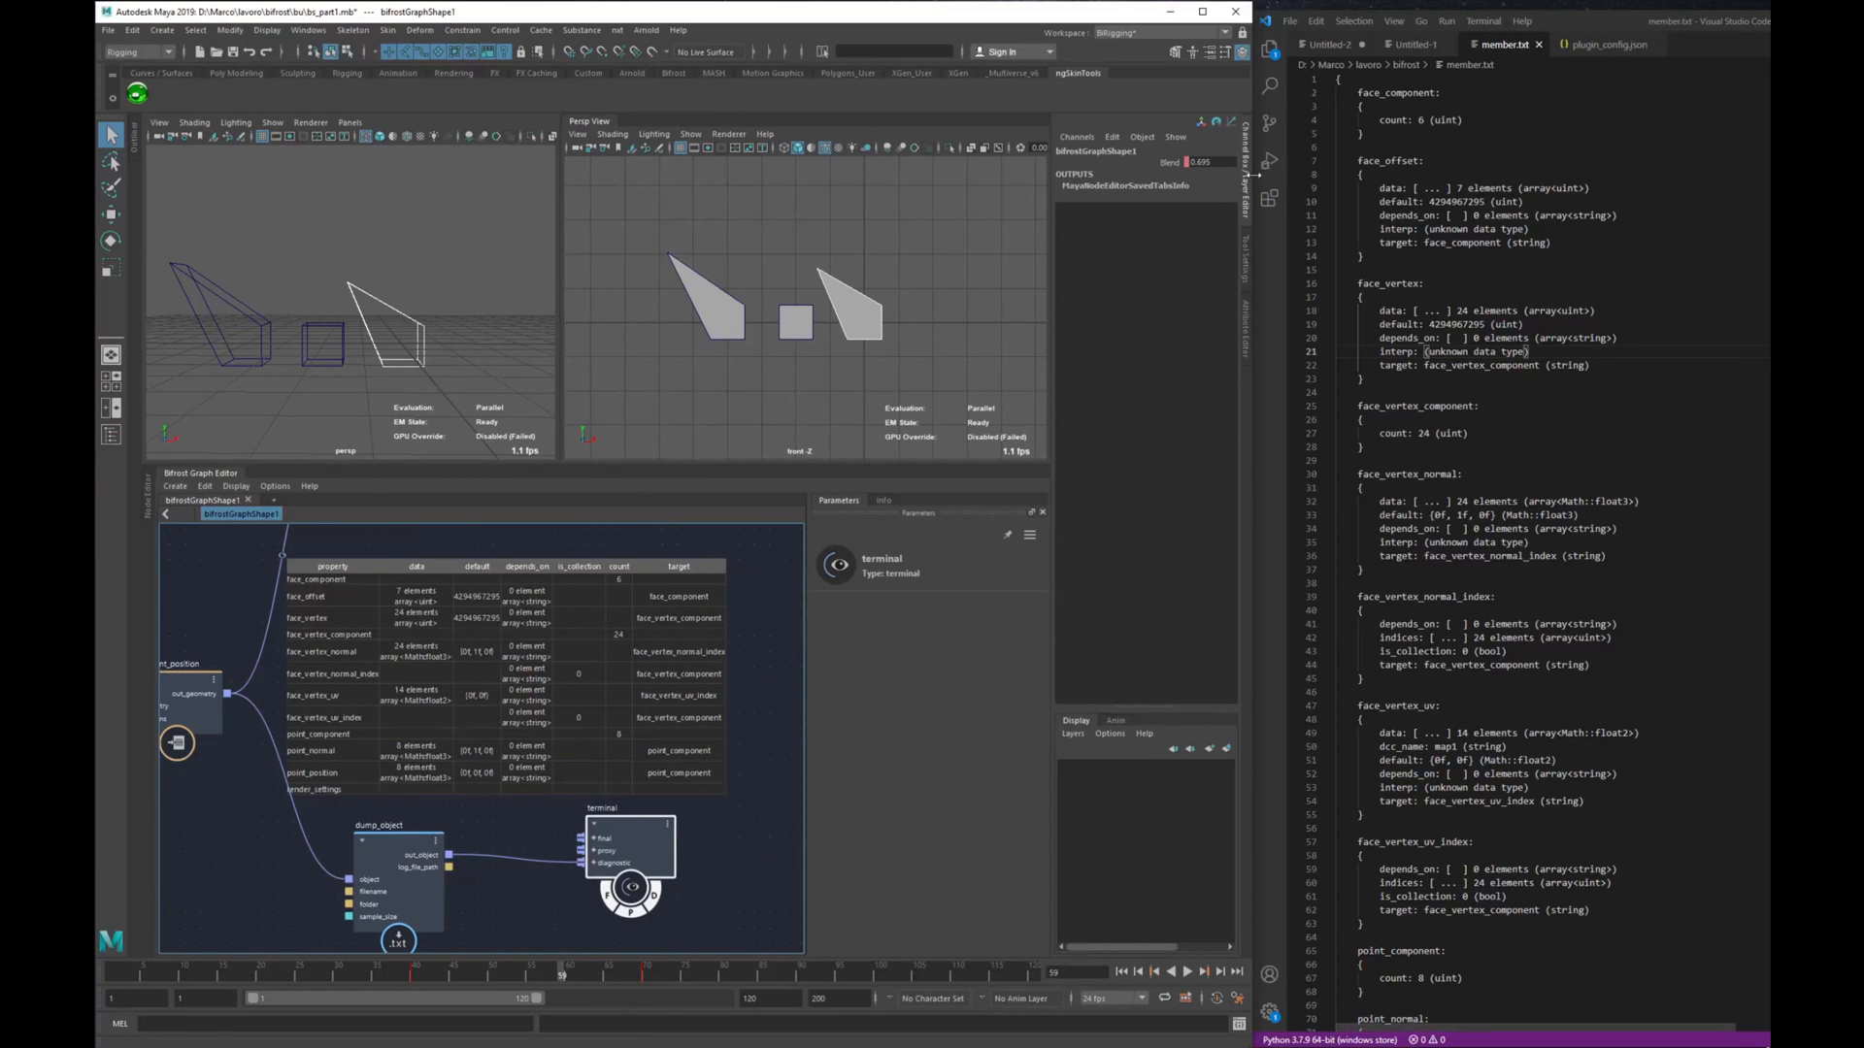
left_click(1246, 165)
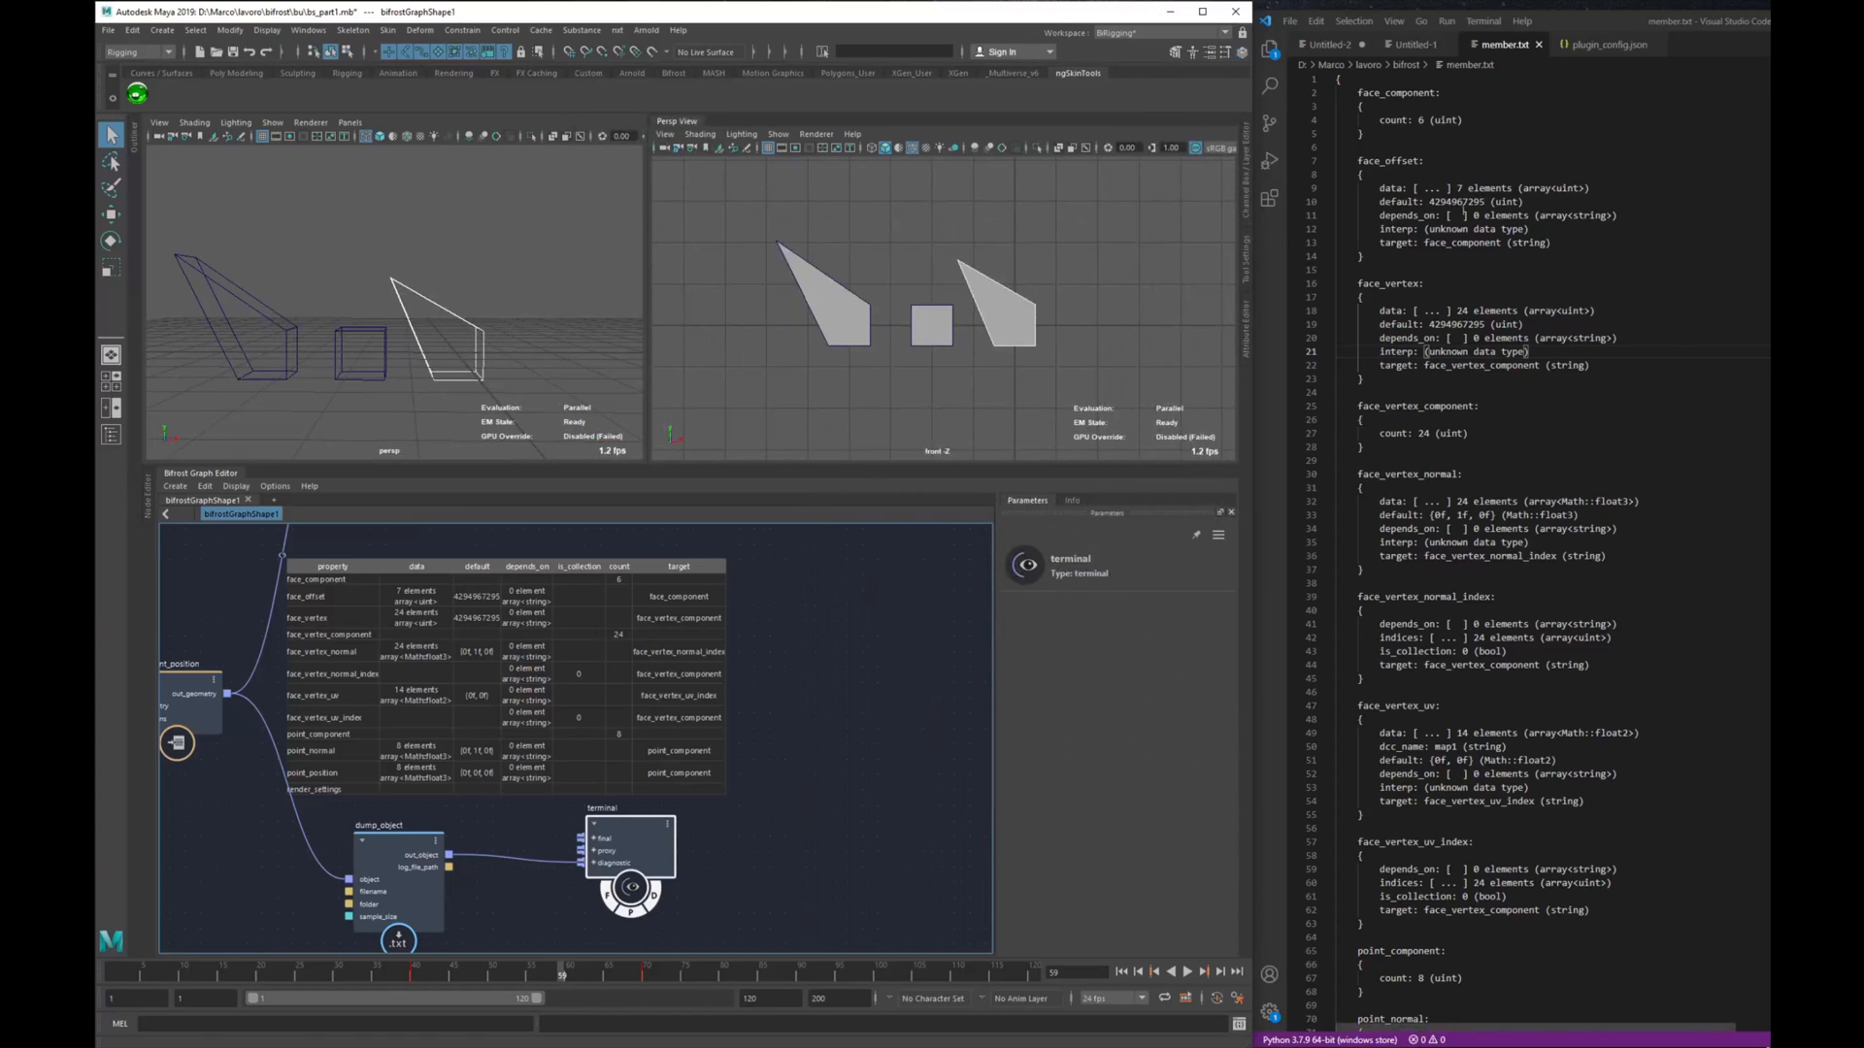
Step: Compare the watchpoint's property table with member.txt, examining the face_component block and the default, data and depends_on entries of face_offset
middle_click_drag(430, 728, 523, 798, "alt")
right_click_drag(524, 797, 597, 754, "alt")
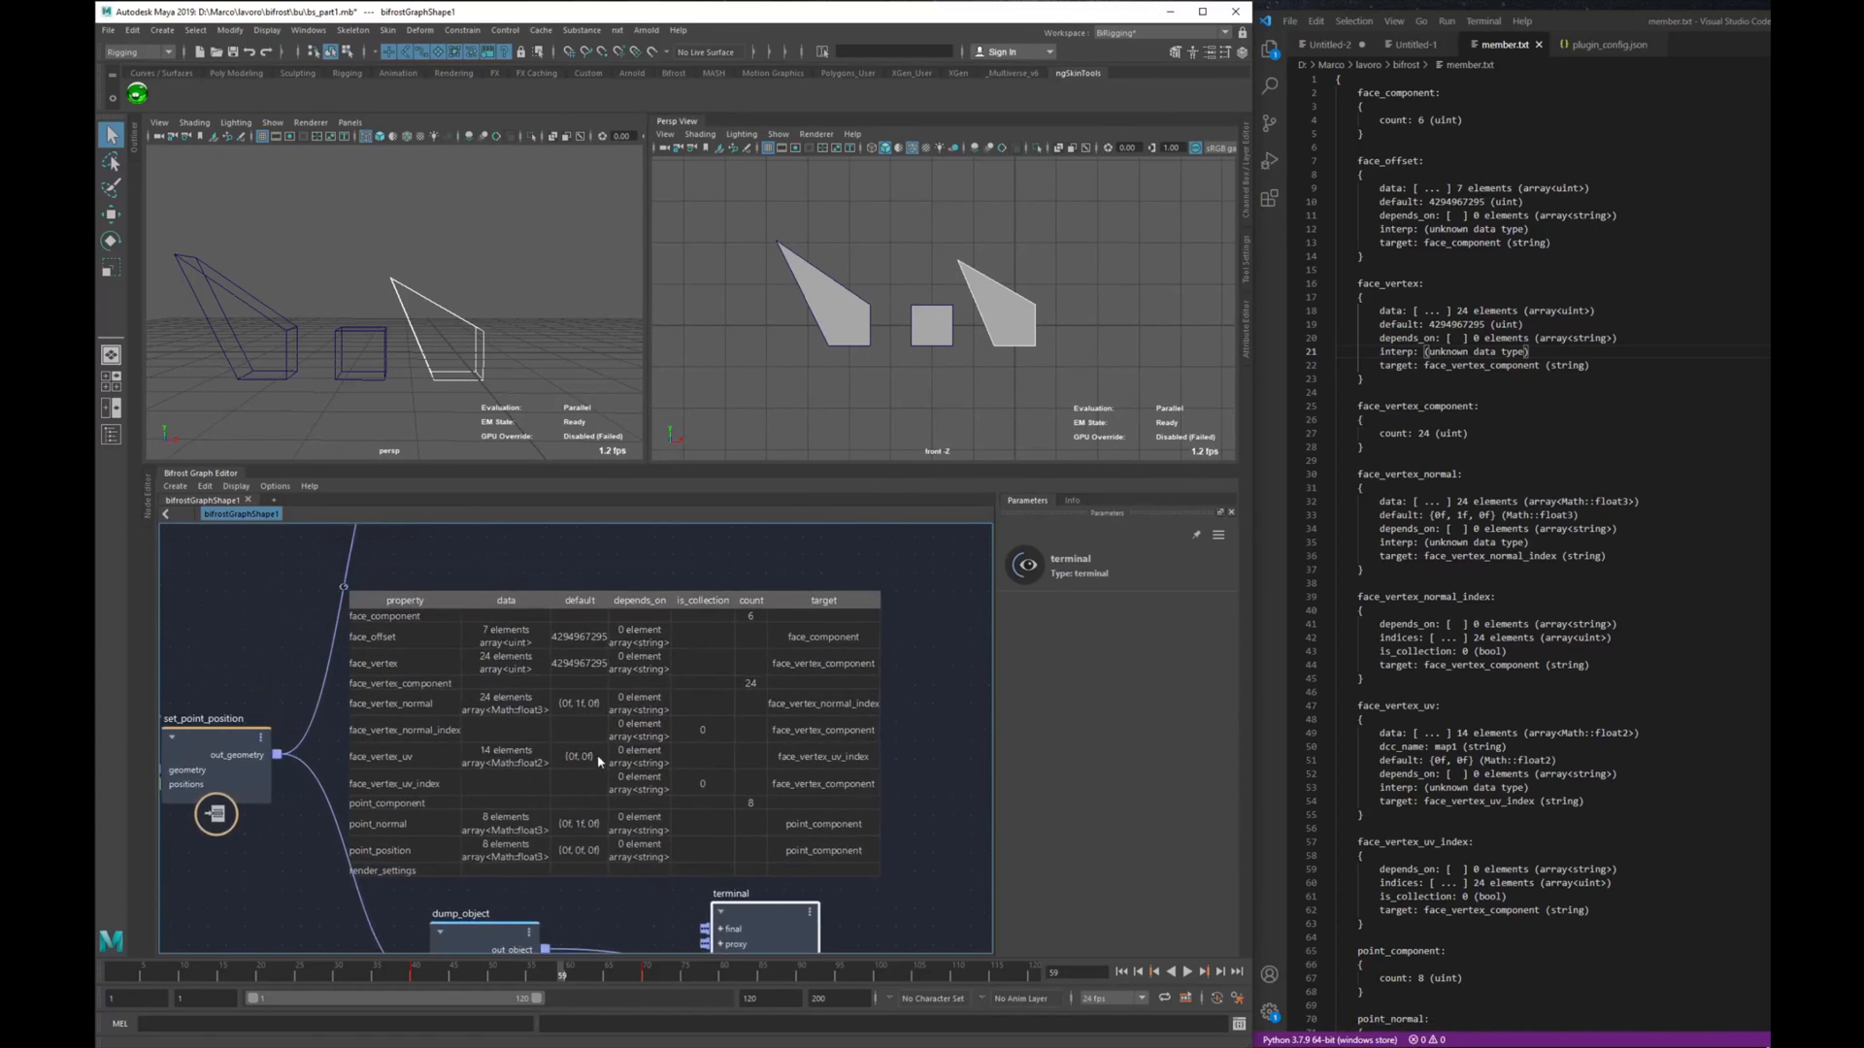
middle_click_drag(597, 755, 608, 730, "alt")
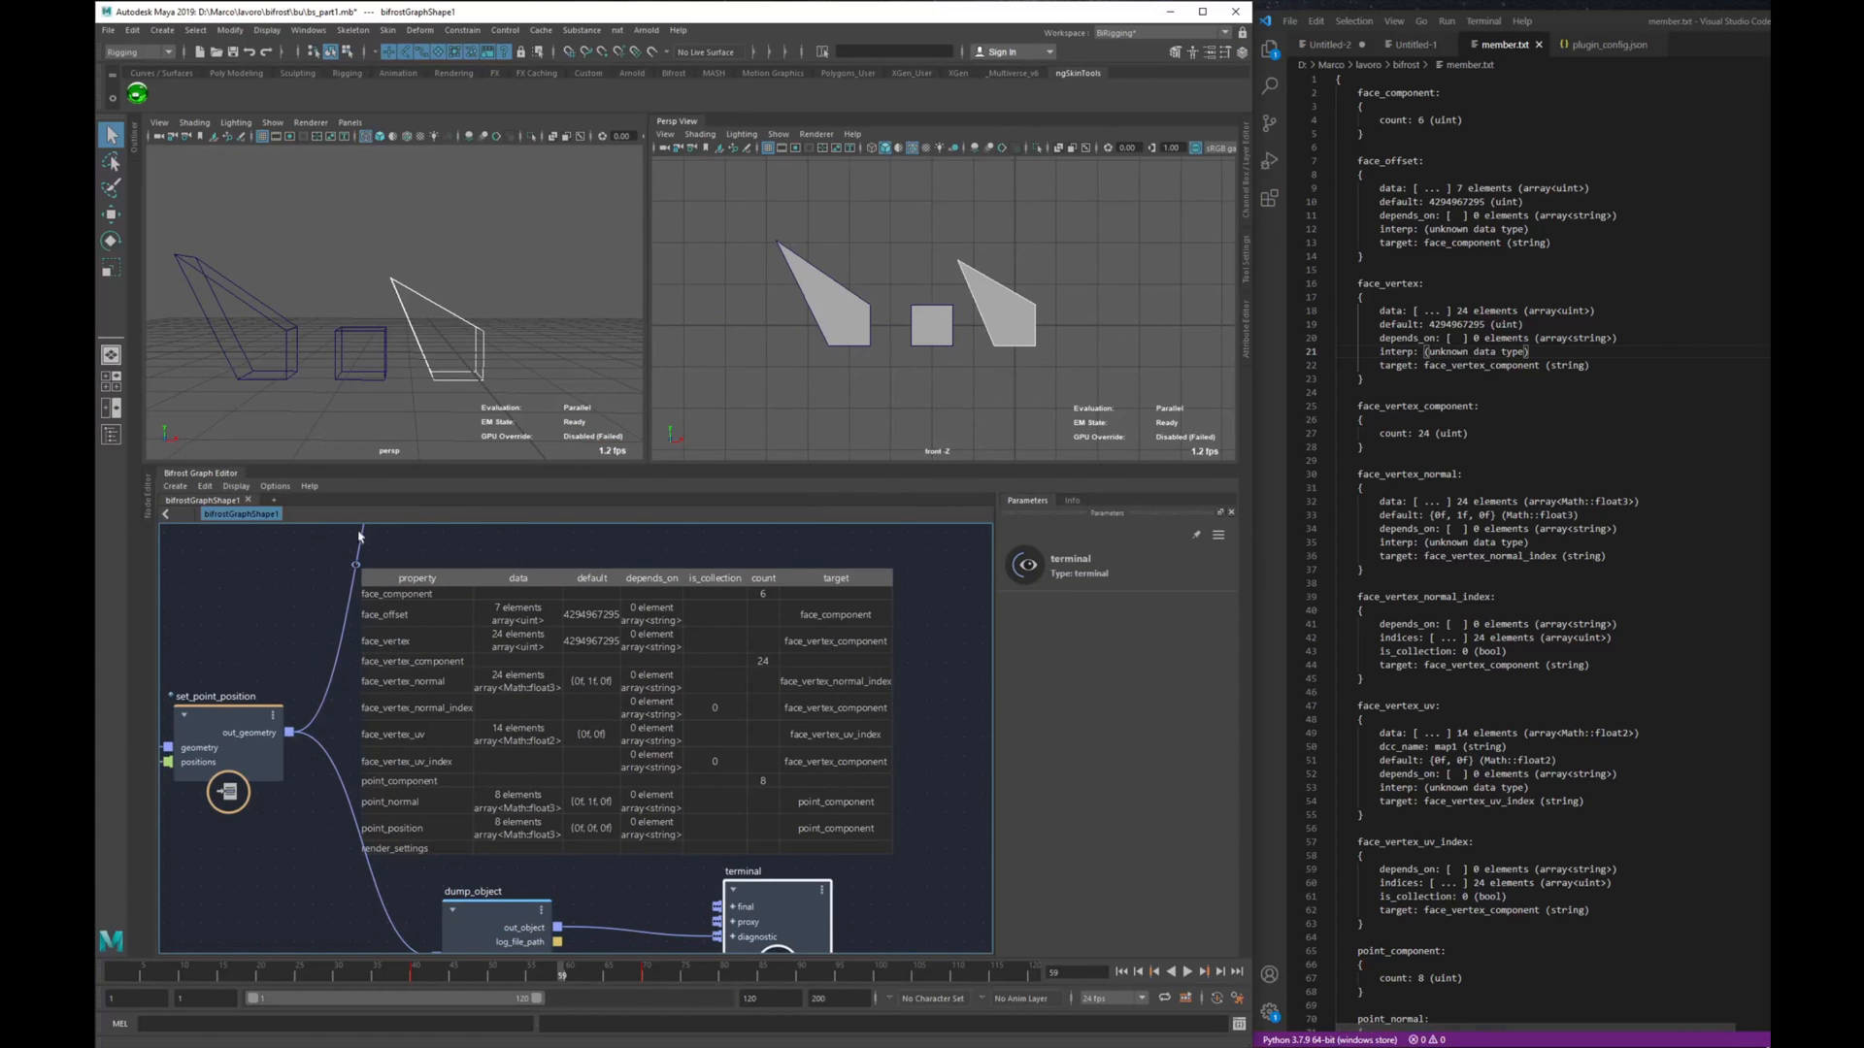
left_click_drag(1371, 146, 1326, 110)
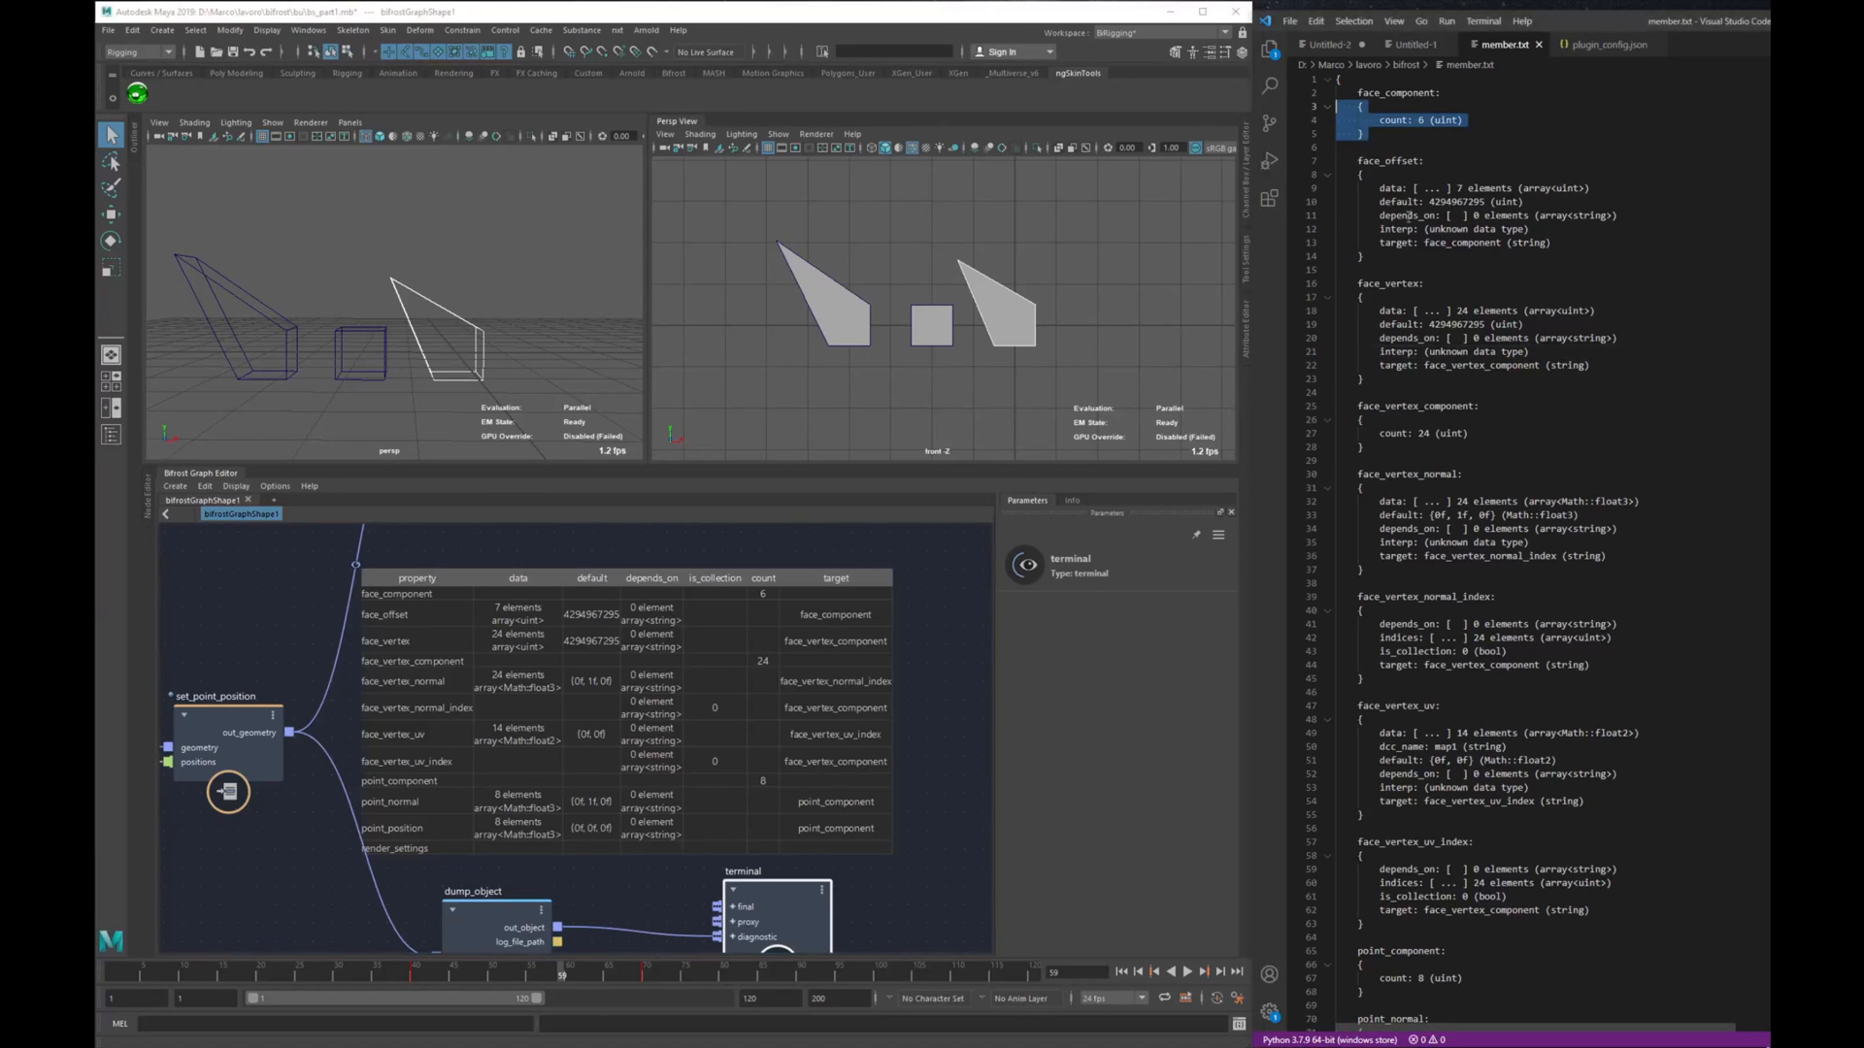
left_click_drag(1367, 257, 1385, 171)
double_click(1456, 202)
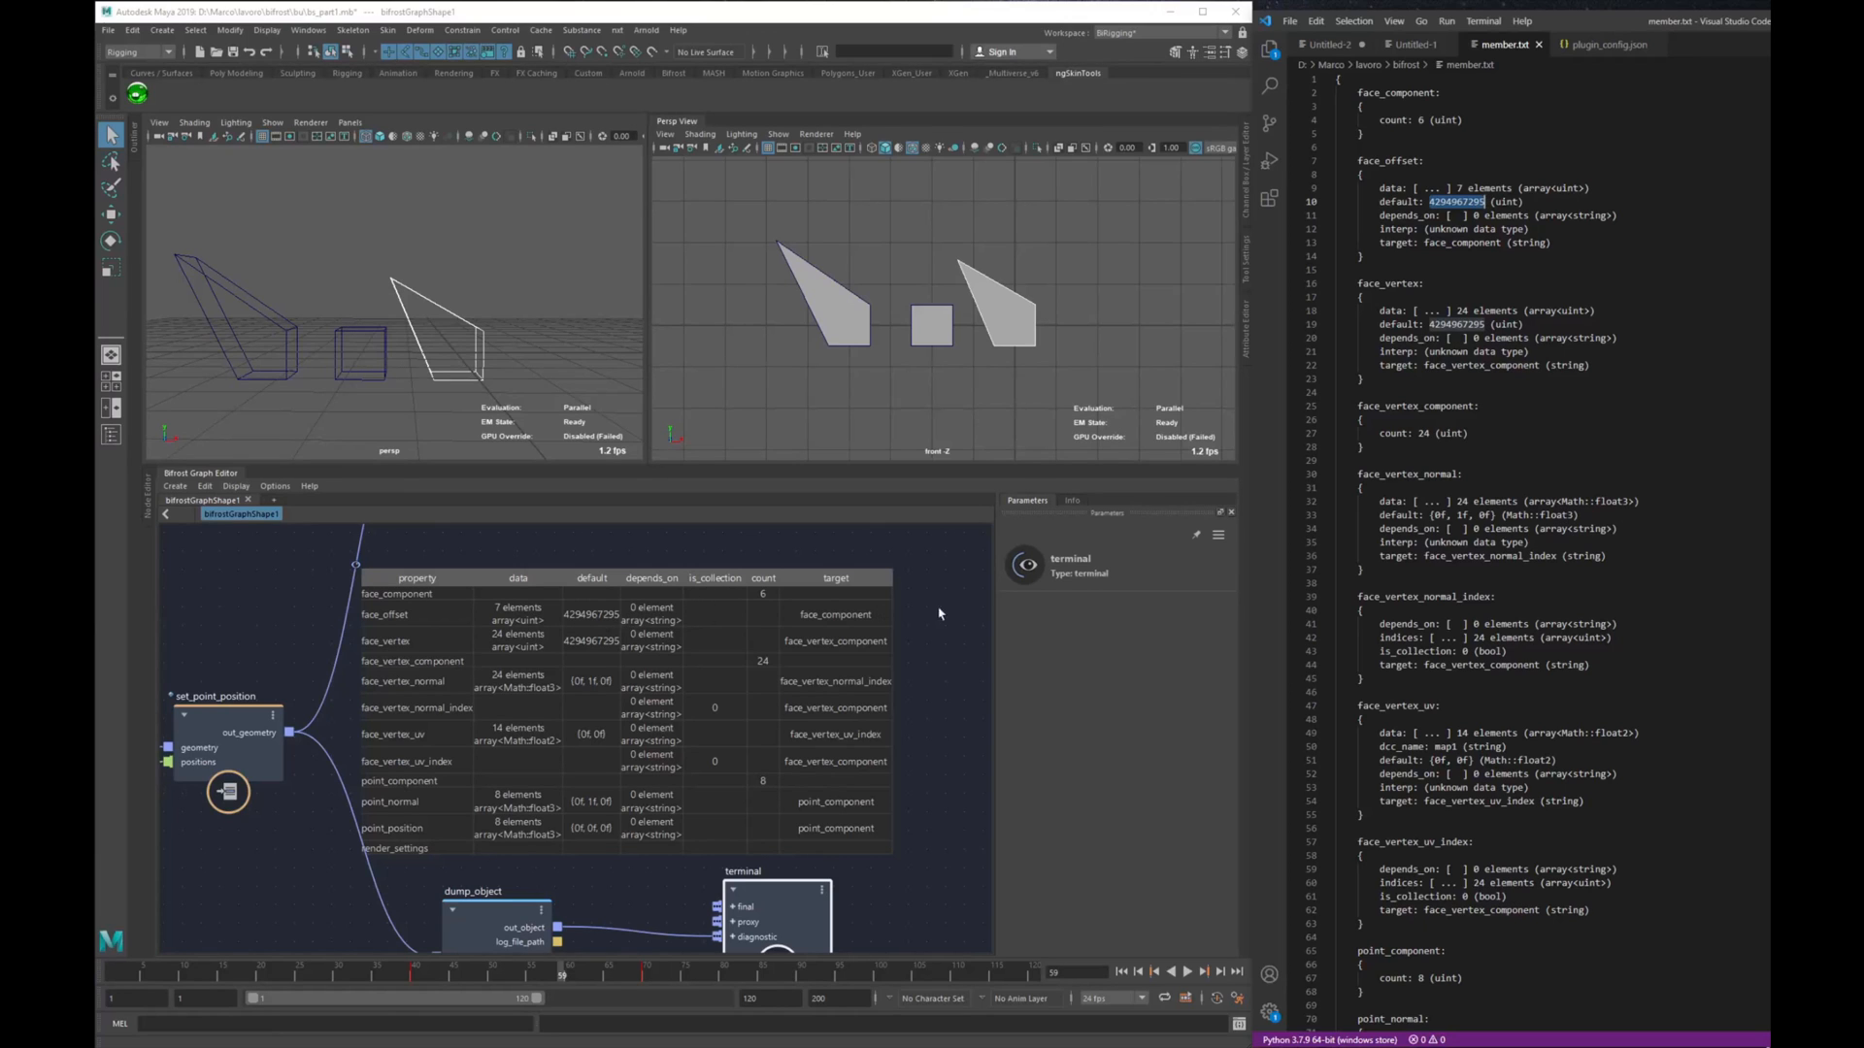
left_click(1360, 174)
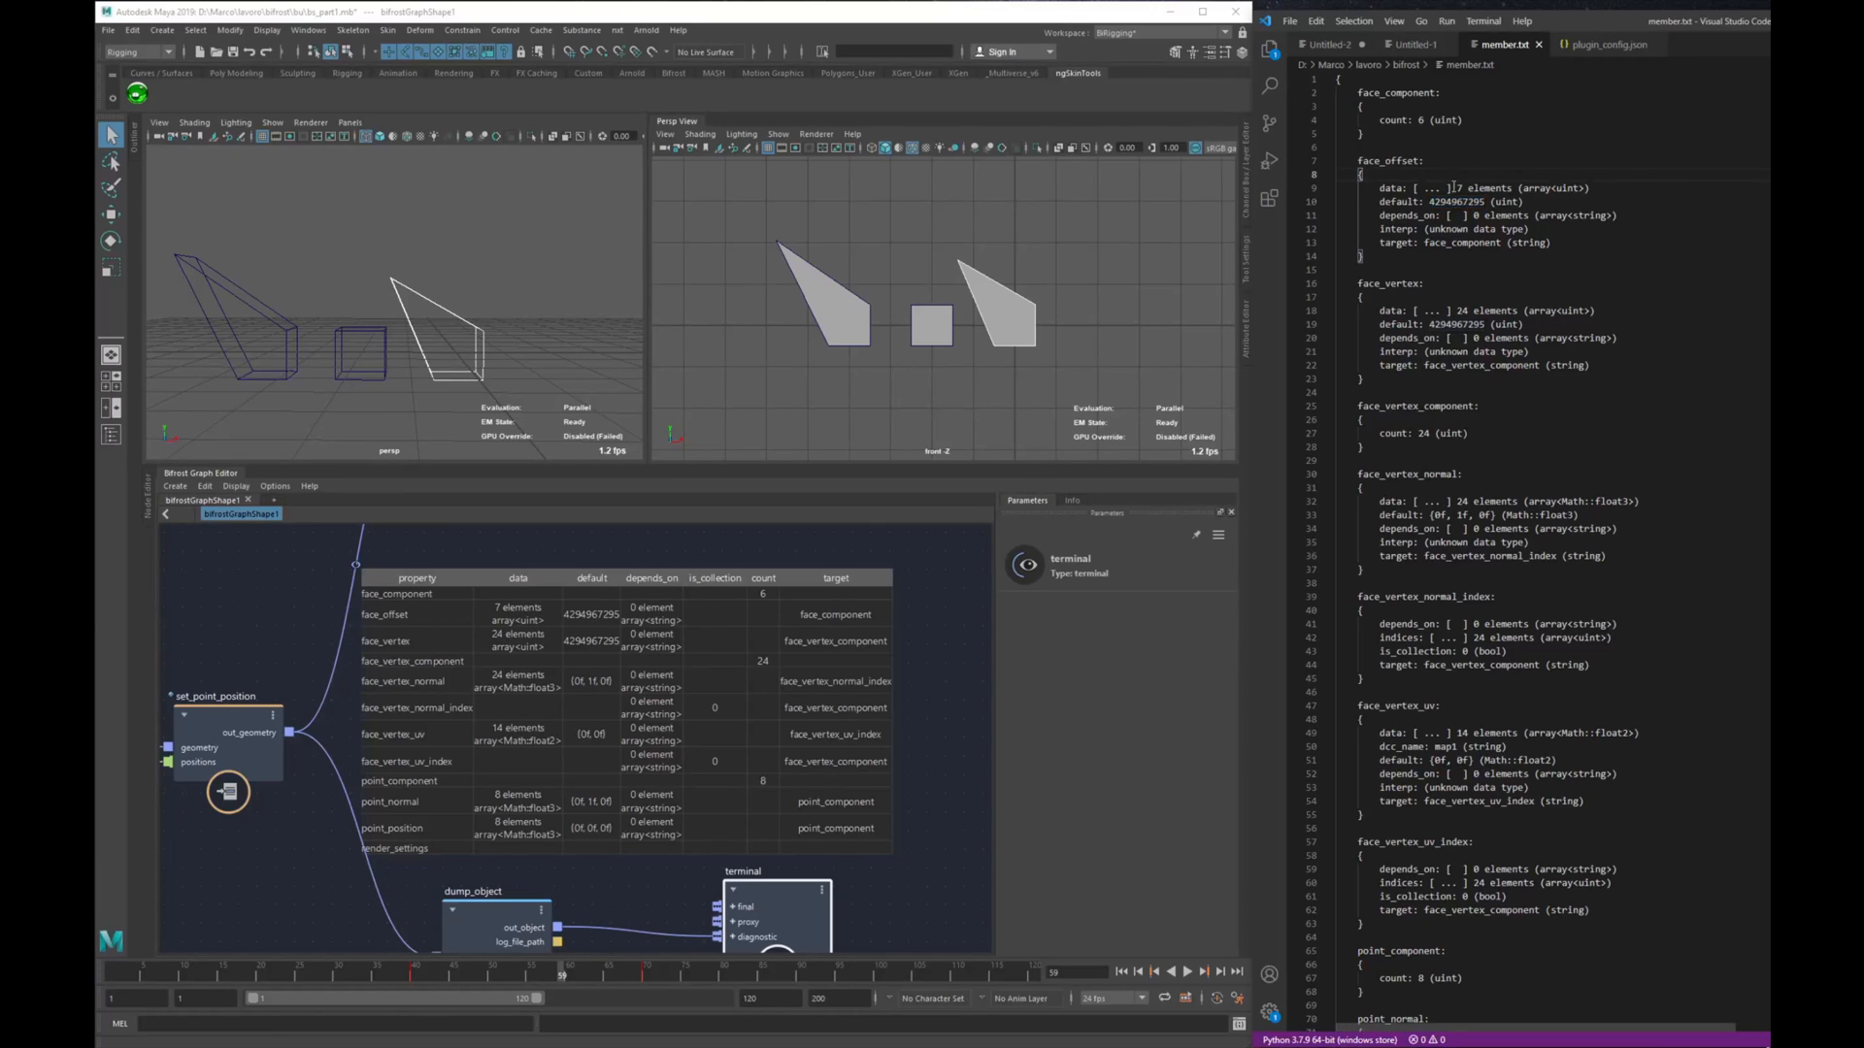
left_click_drag(1451, 188, 1417, 188)
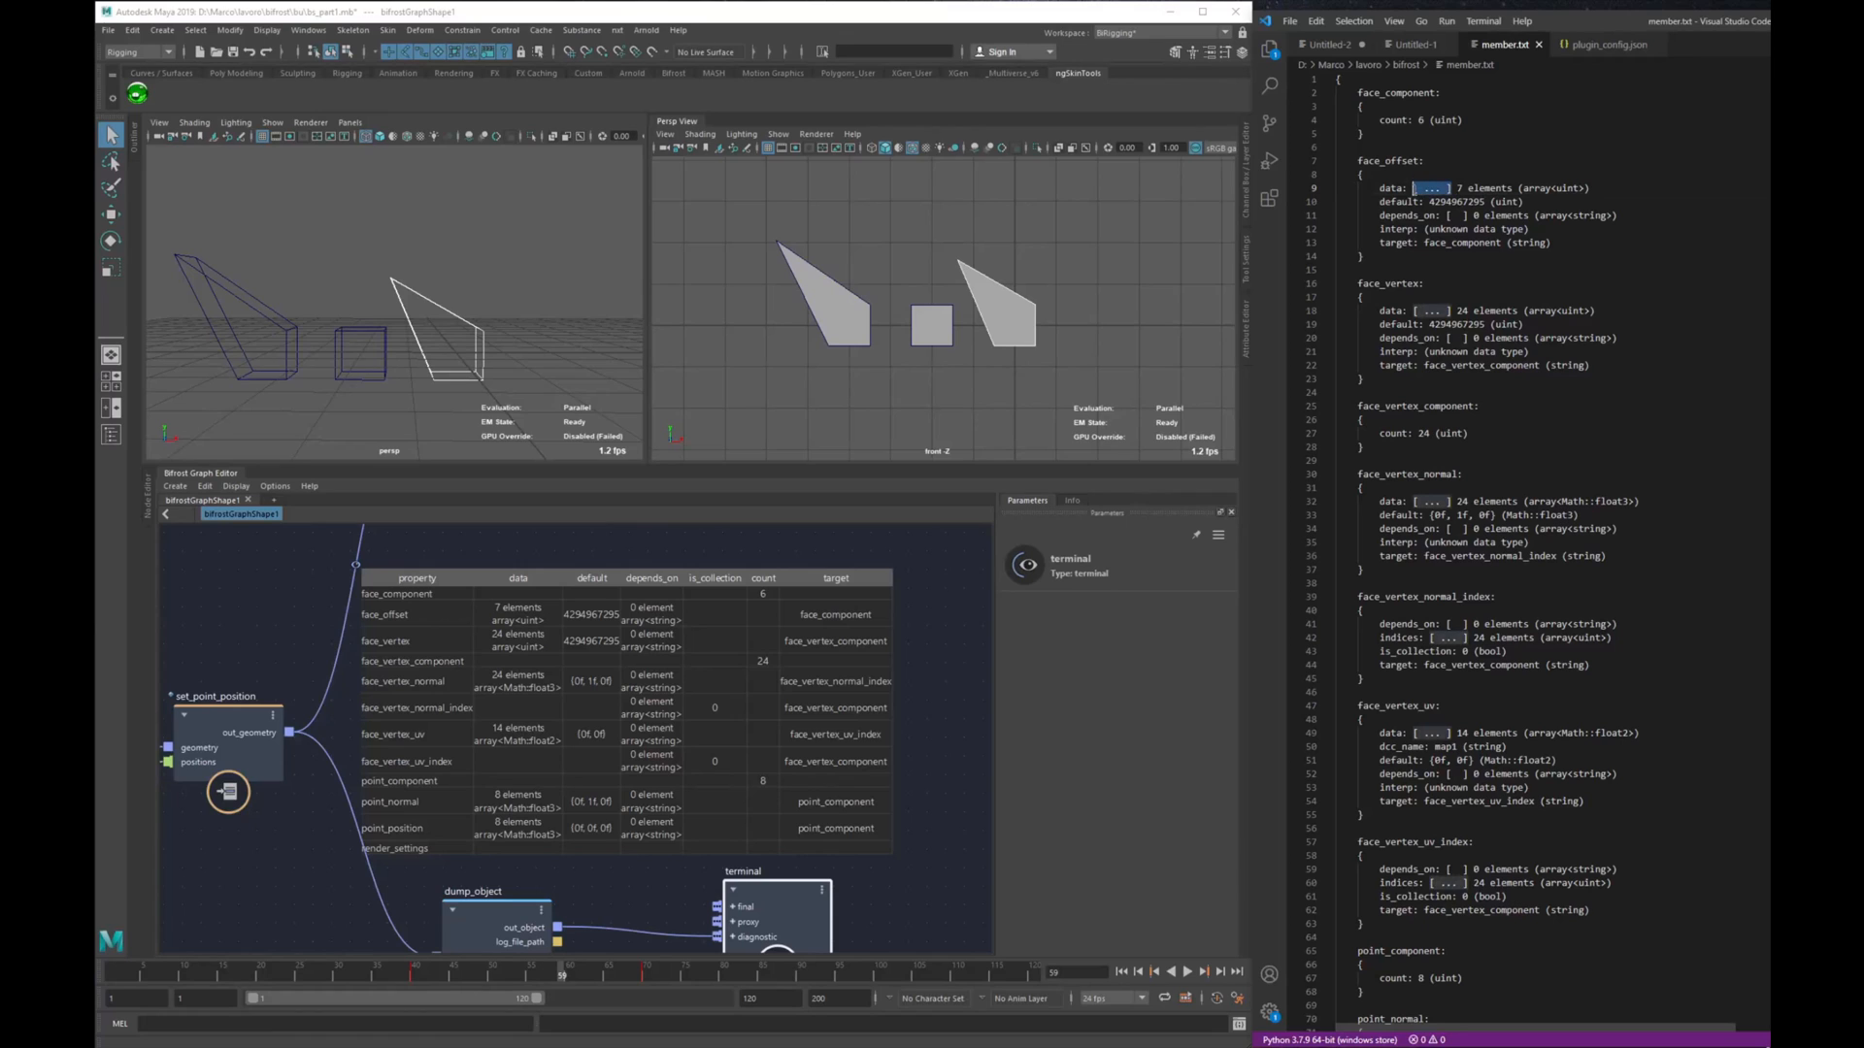
left_click(1474, 216)
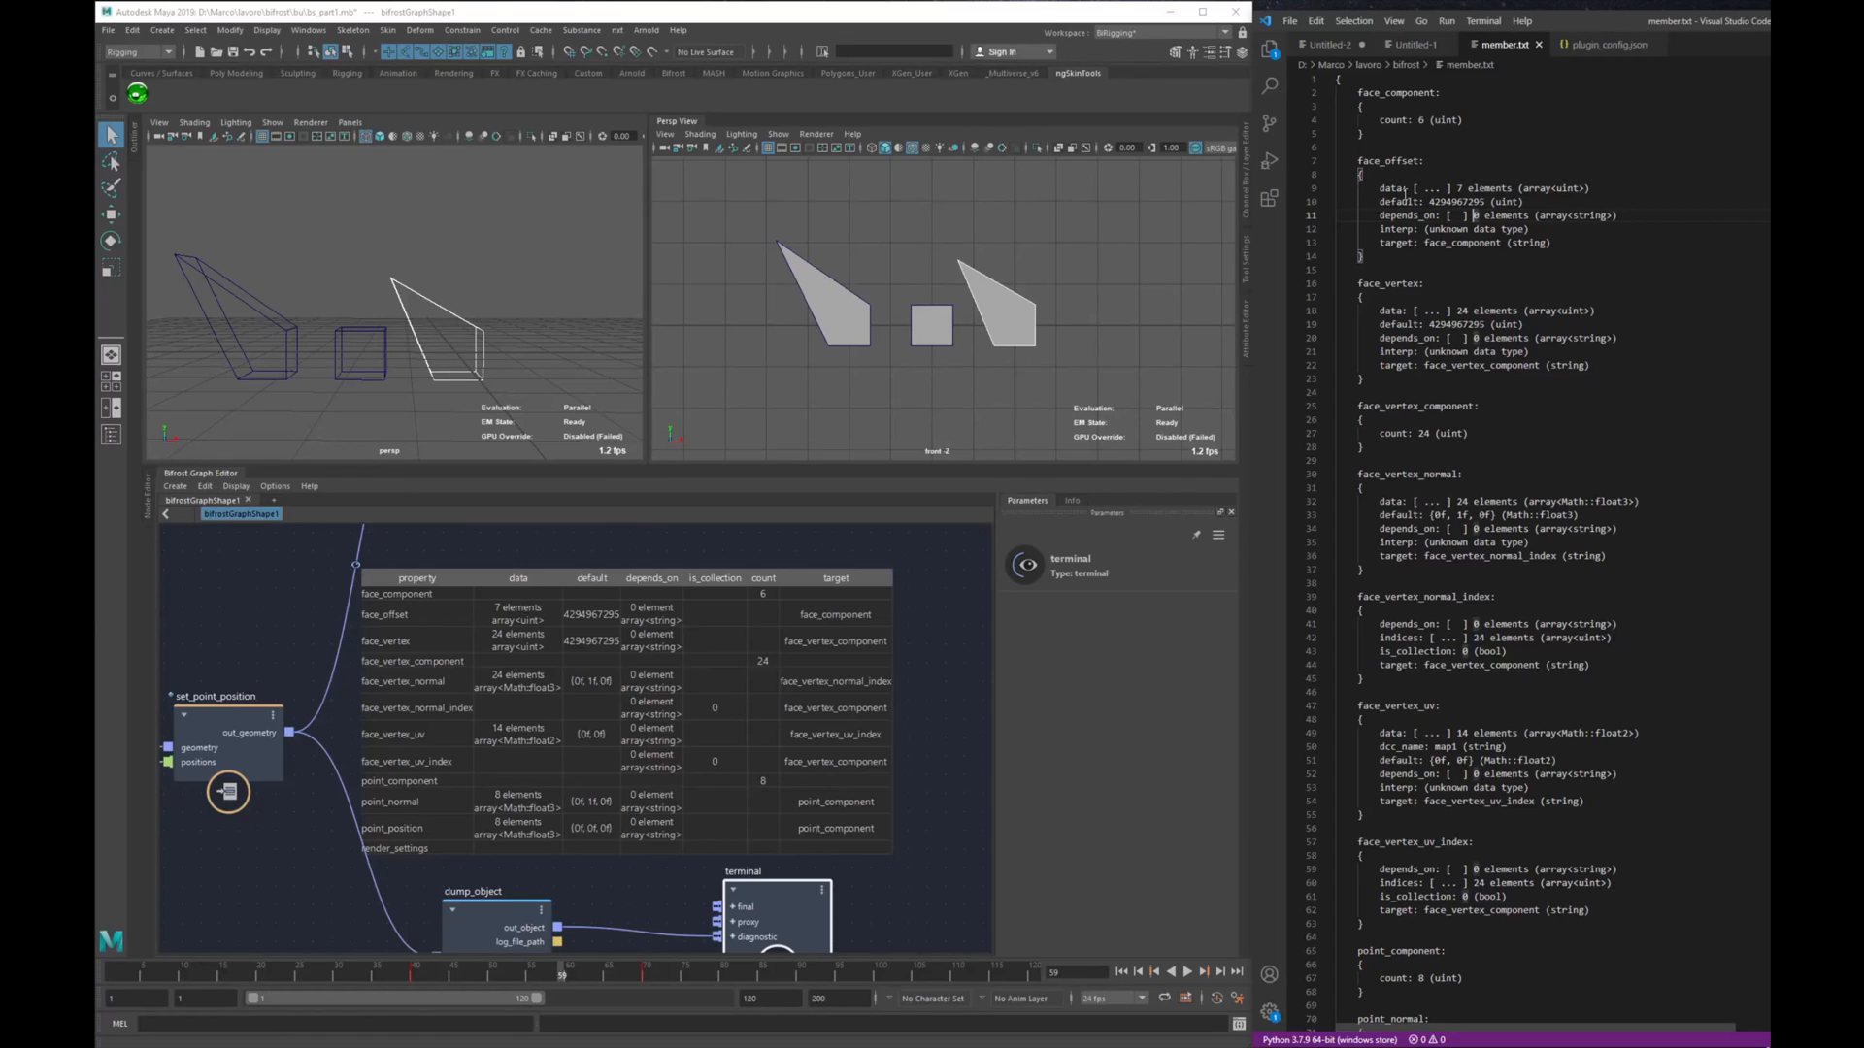
left_click_drag(1444, 215, 1470, 215)
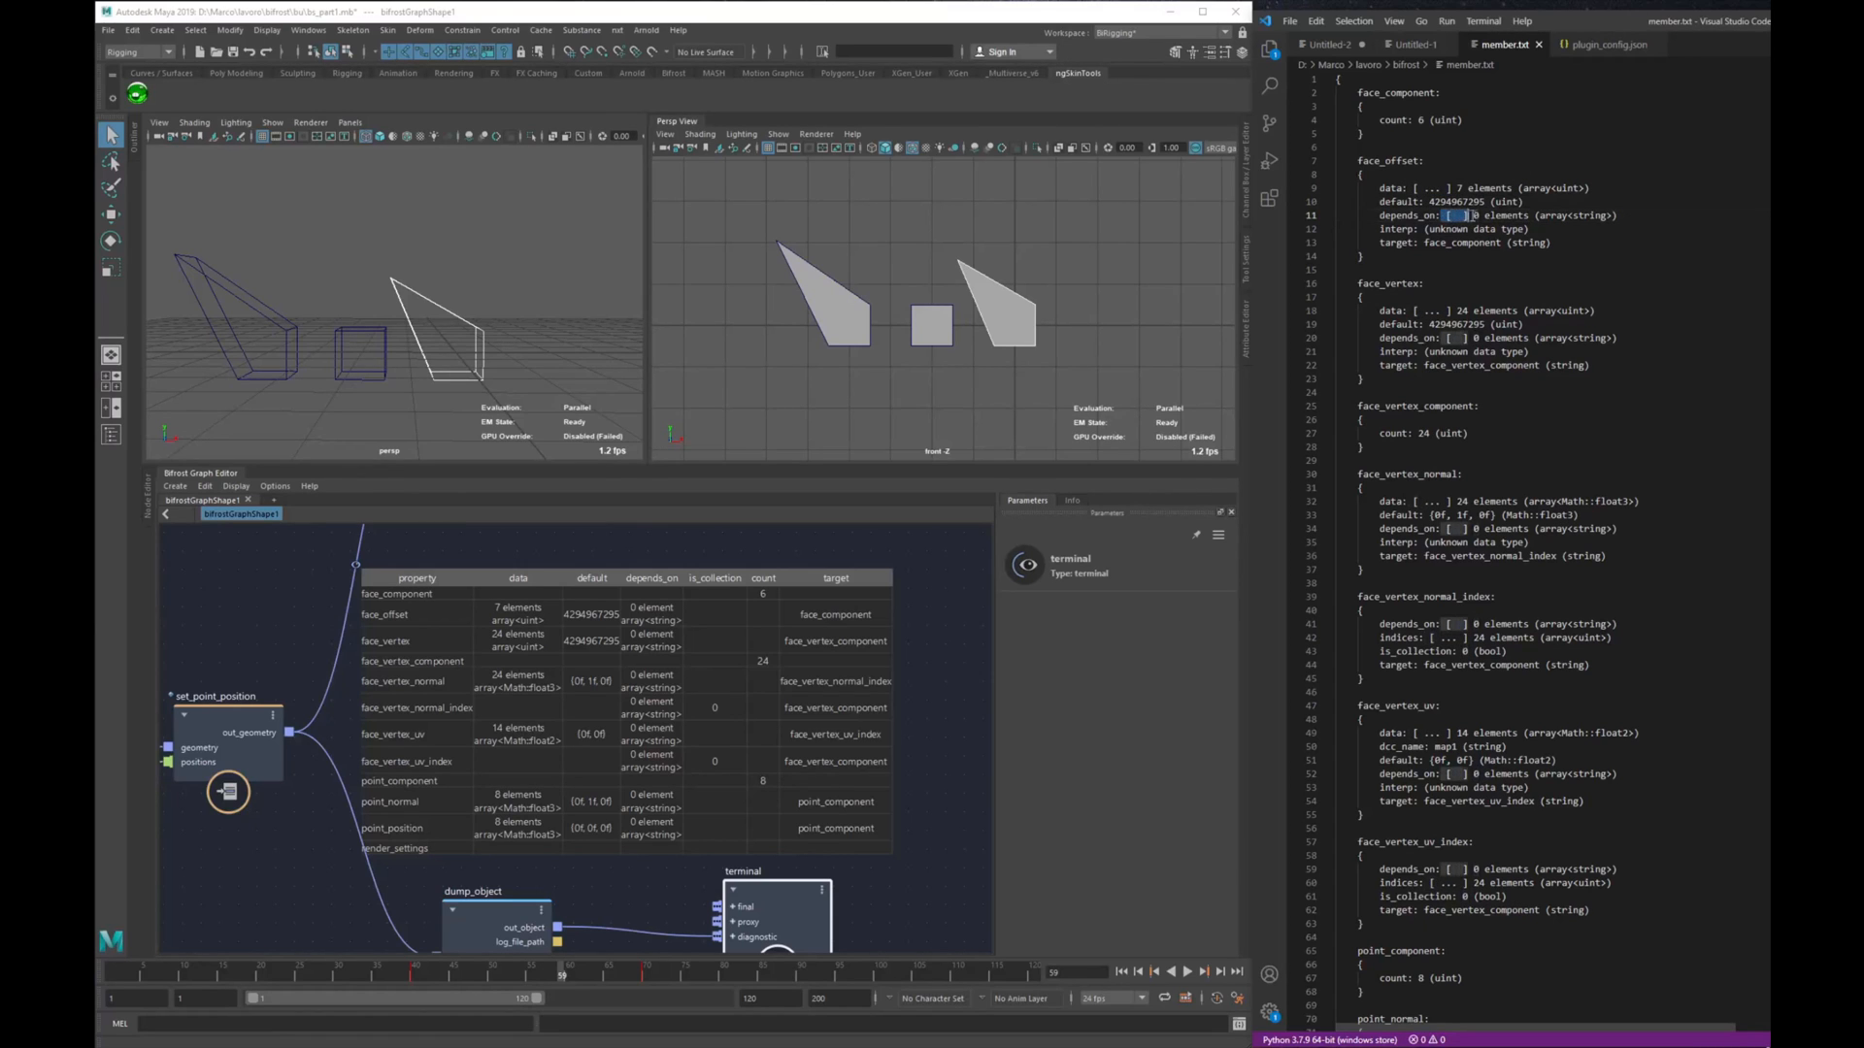
left_click(1453, 215)
left_click(1468, 188)
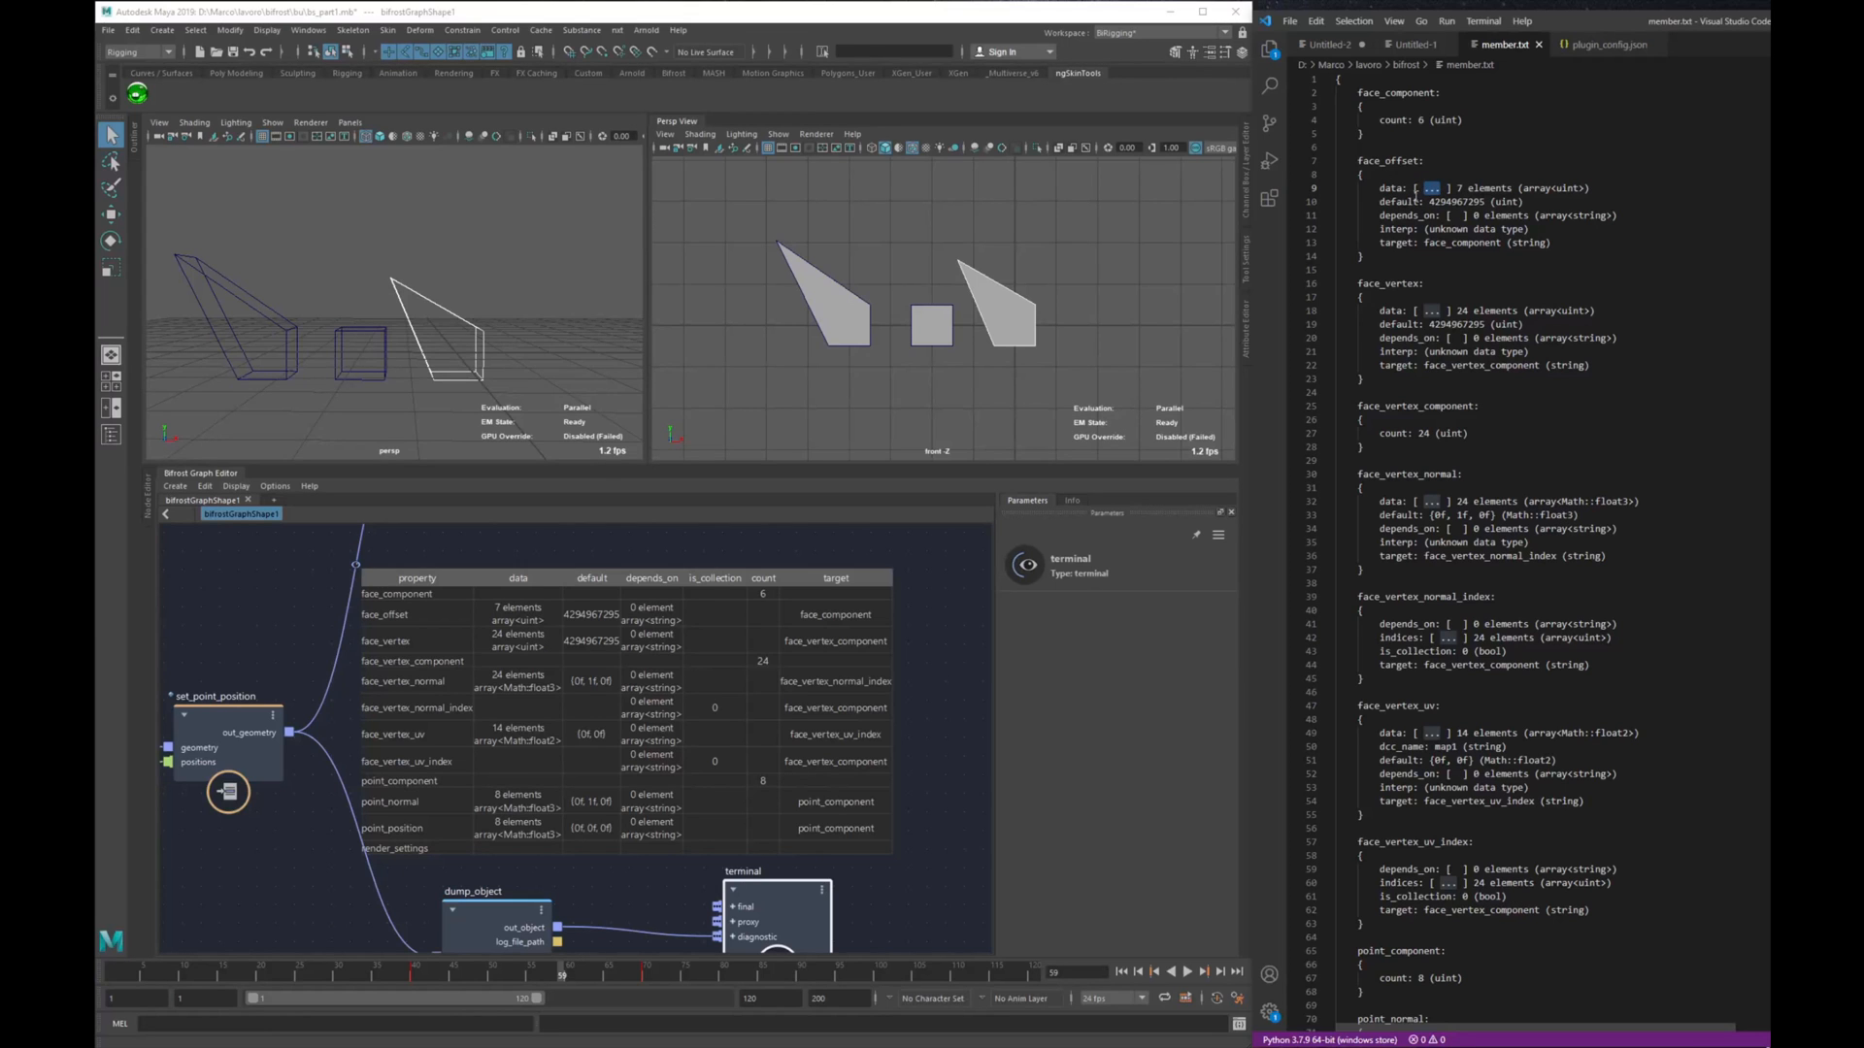
Step: Set the dump_object node's Sample Size to 50 and check the face_offset data in member.txt
middle_click_drag(791, 850, 829, 739, "alt")
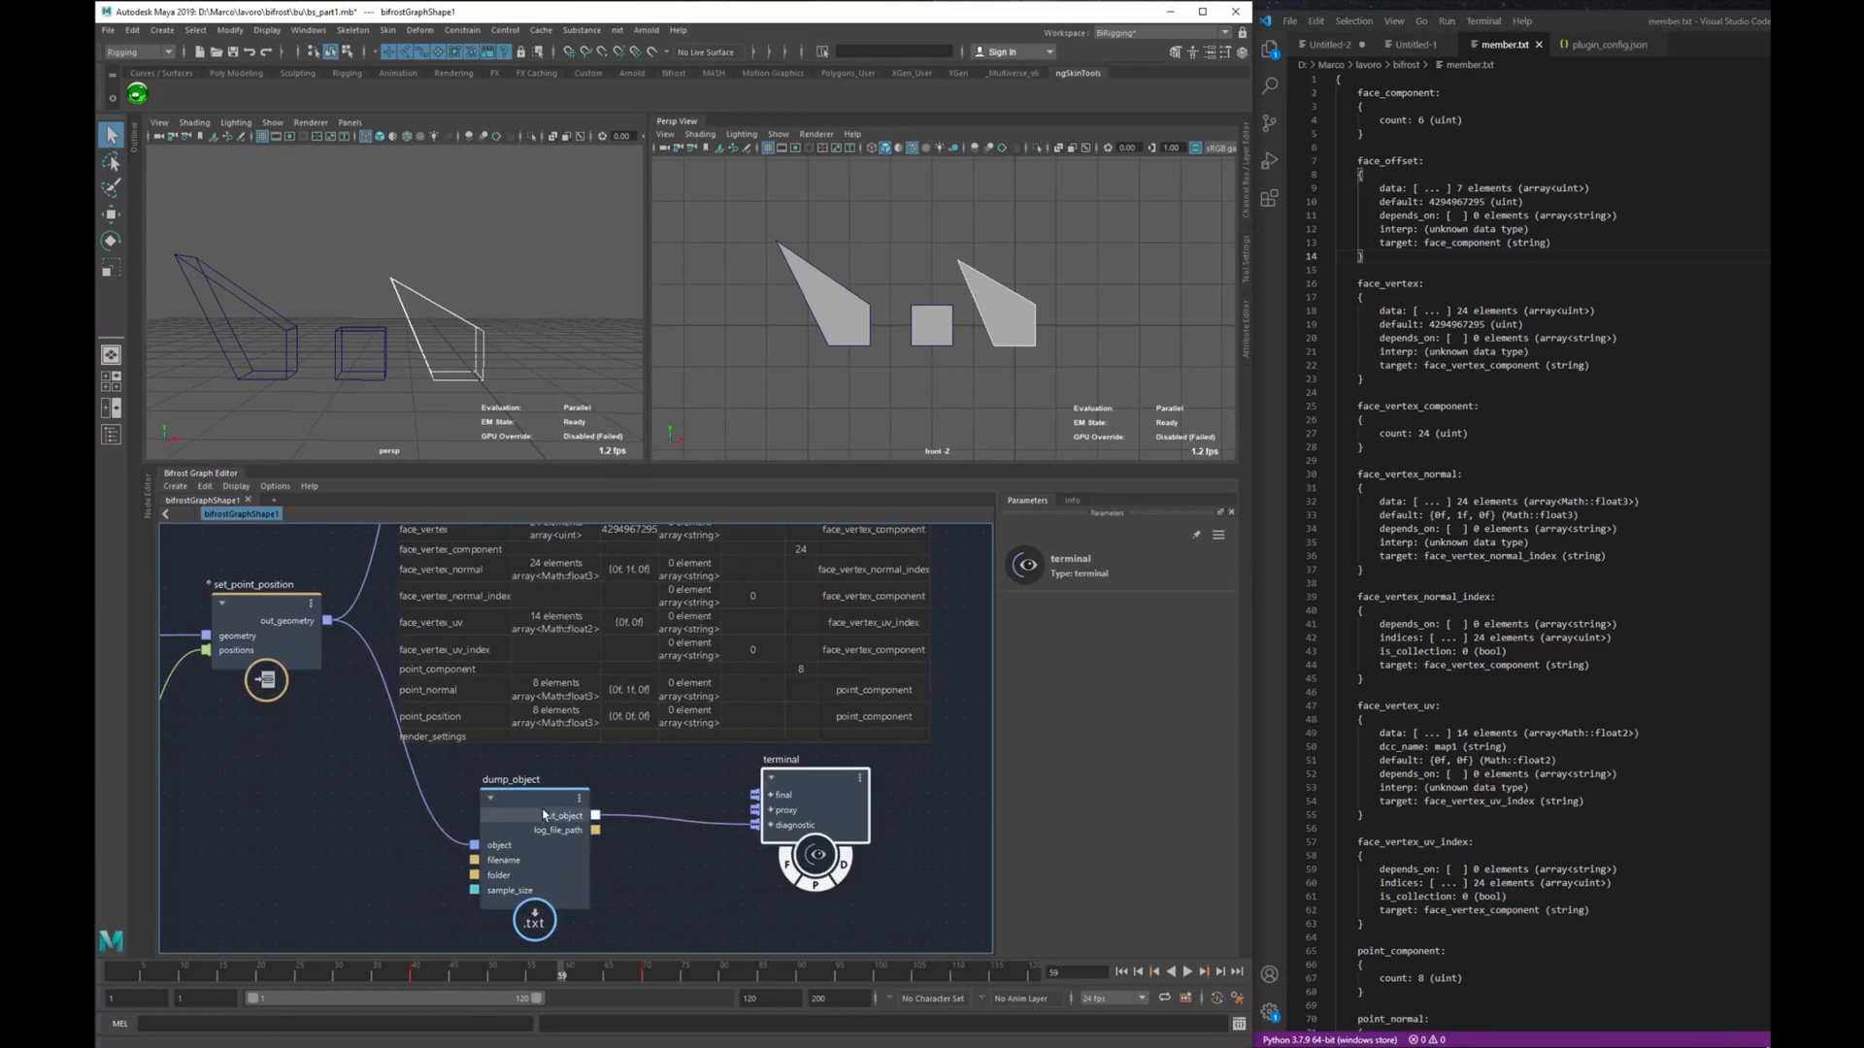
left_click_drag(523, 817, 537, 802)
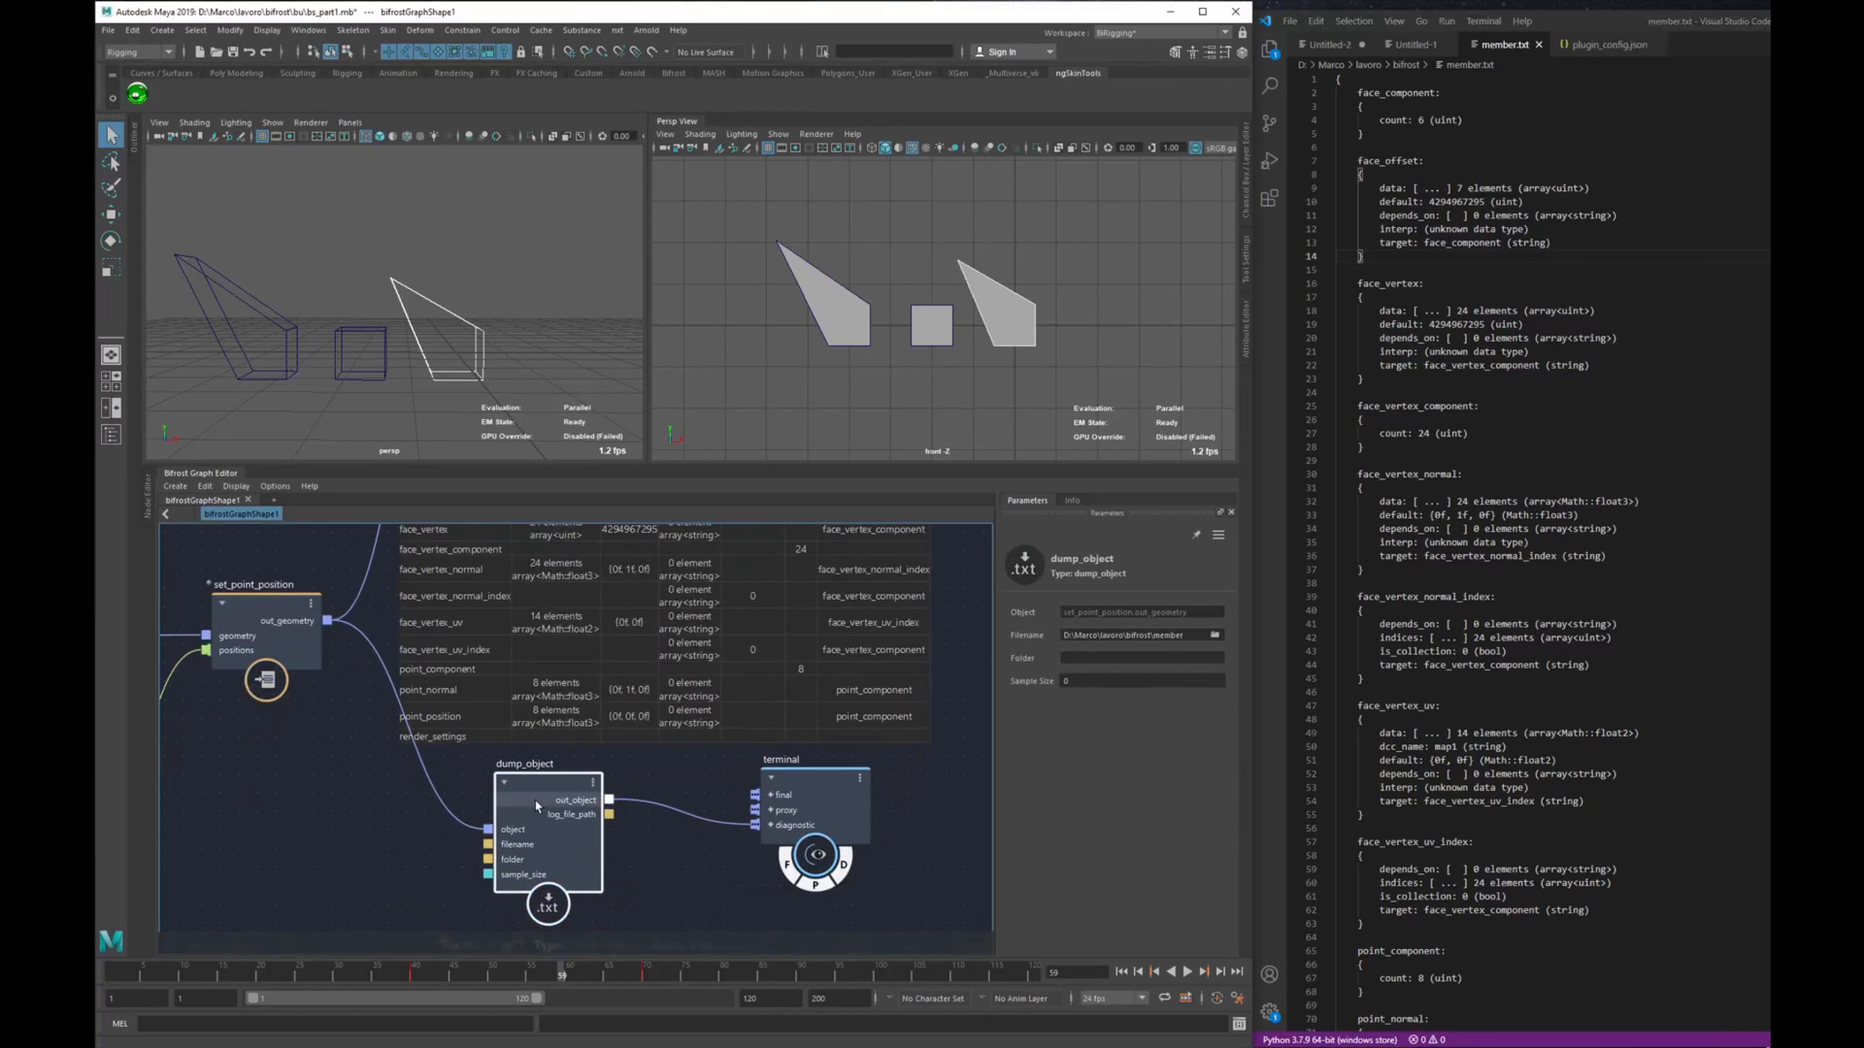
left_click(1097, 684)
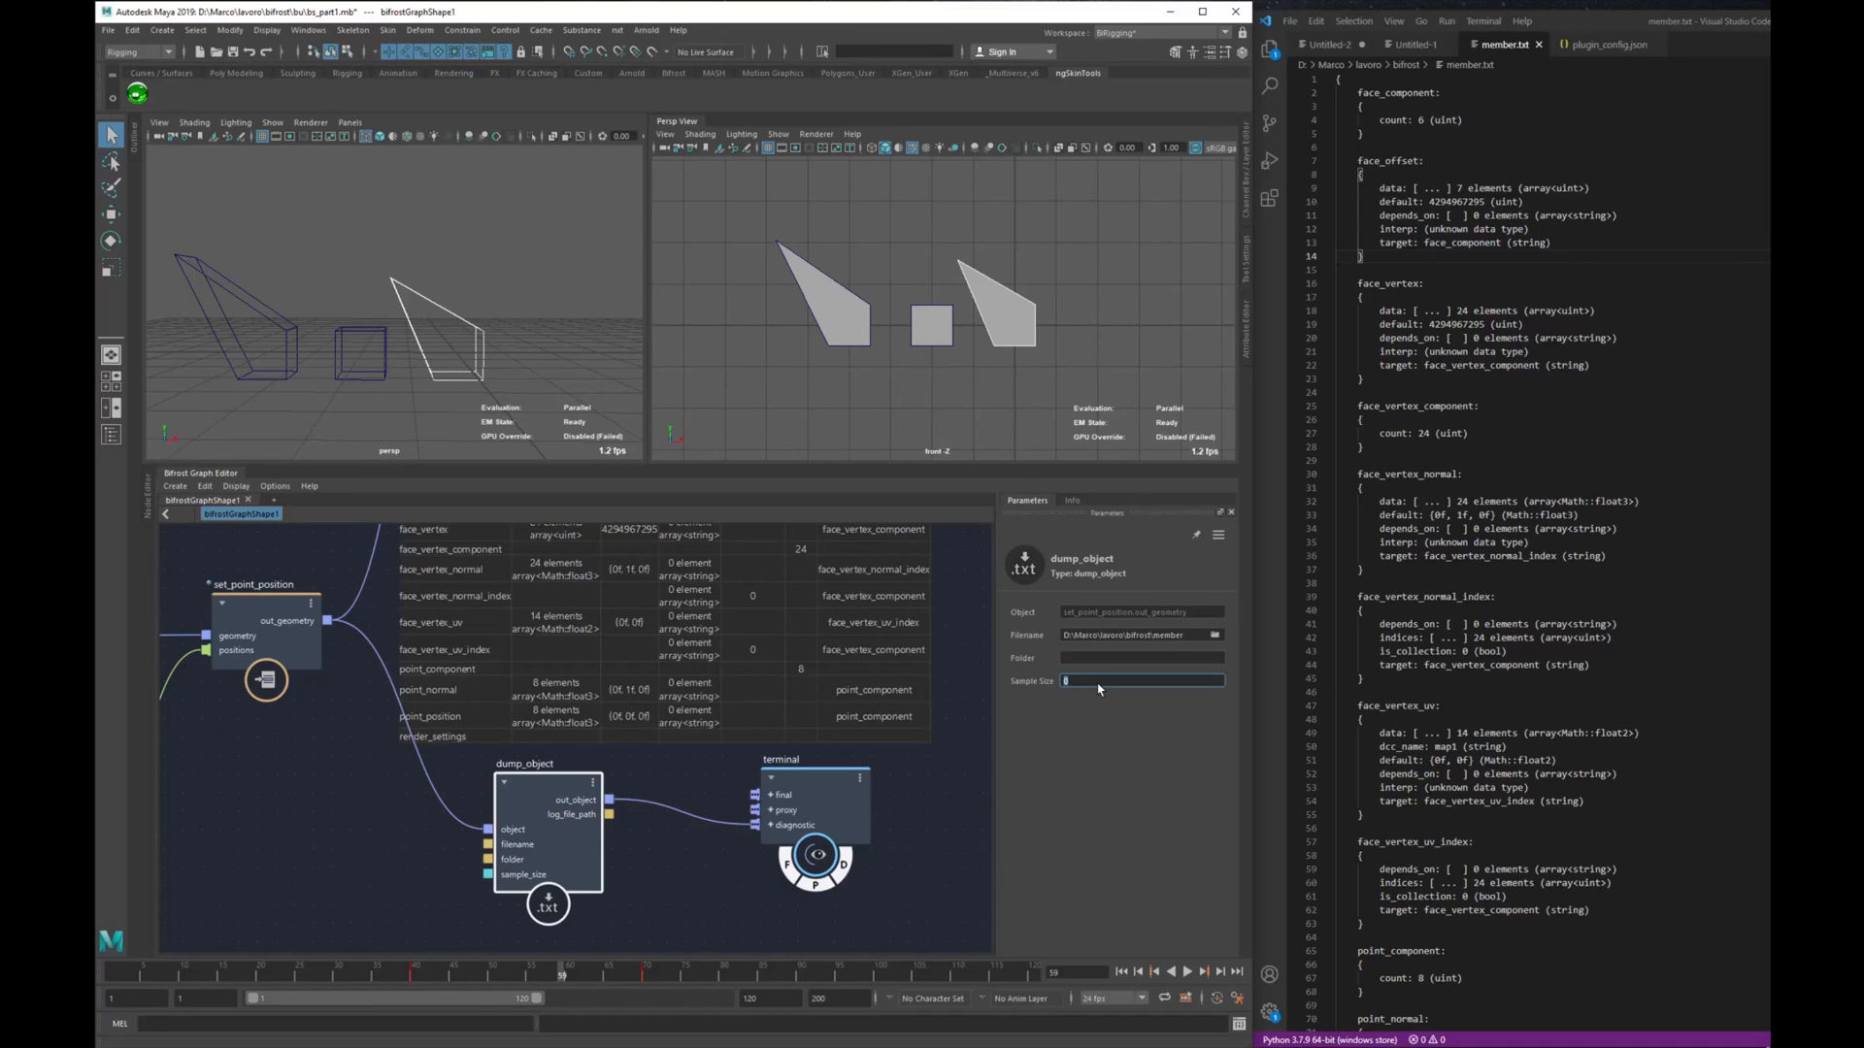
type("50")
key("Return")
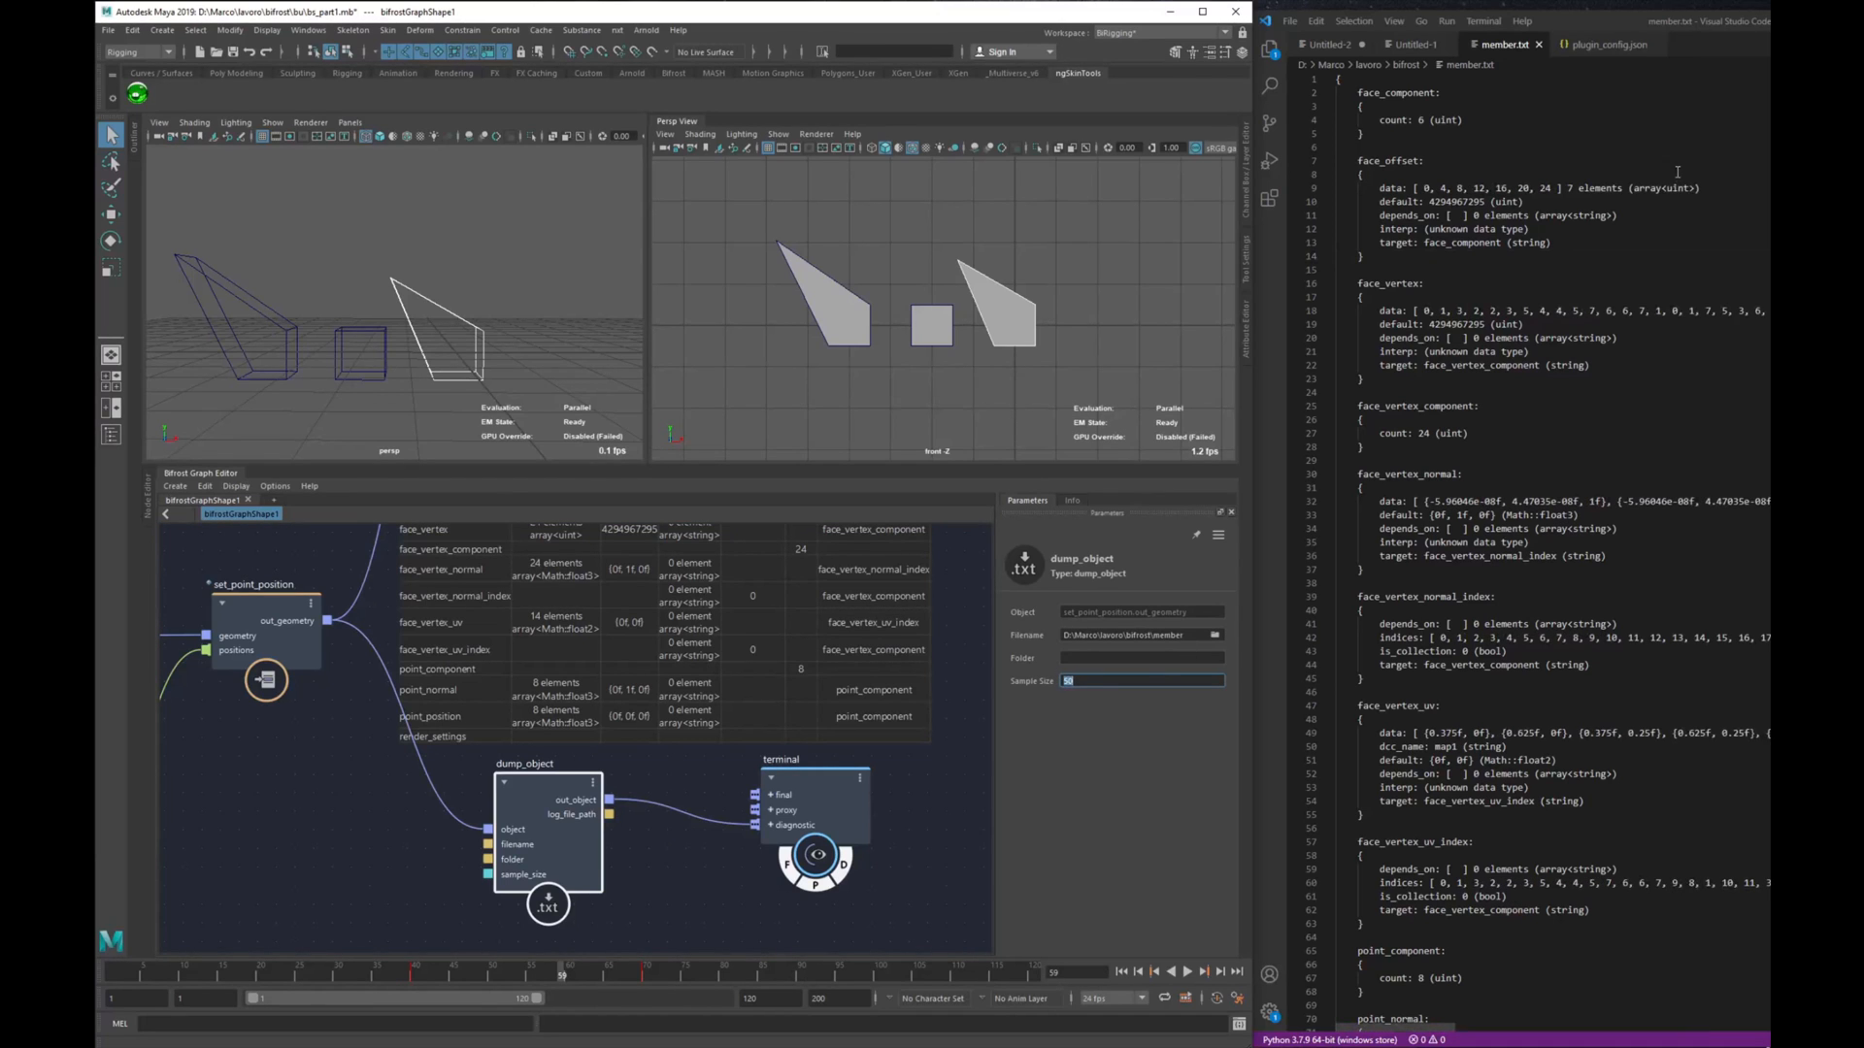
left_click(1630, 188)
left_click(1665, 168)
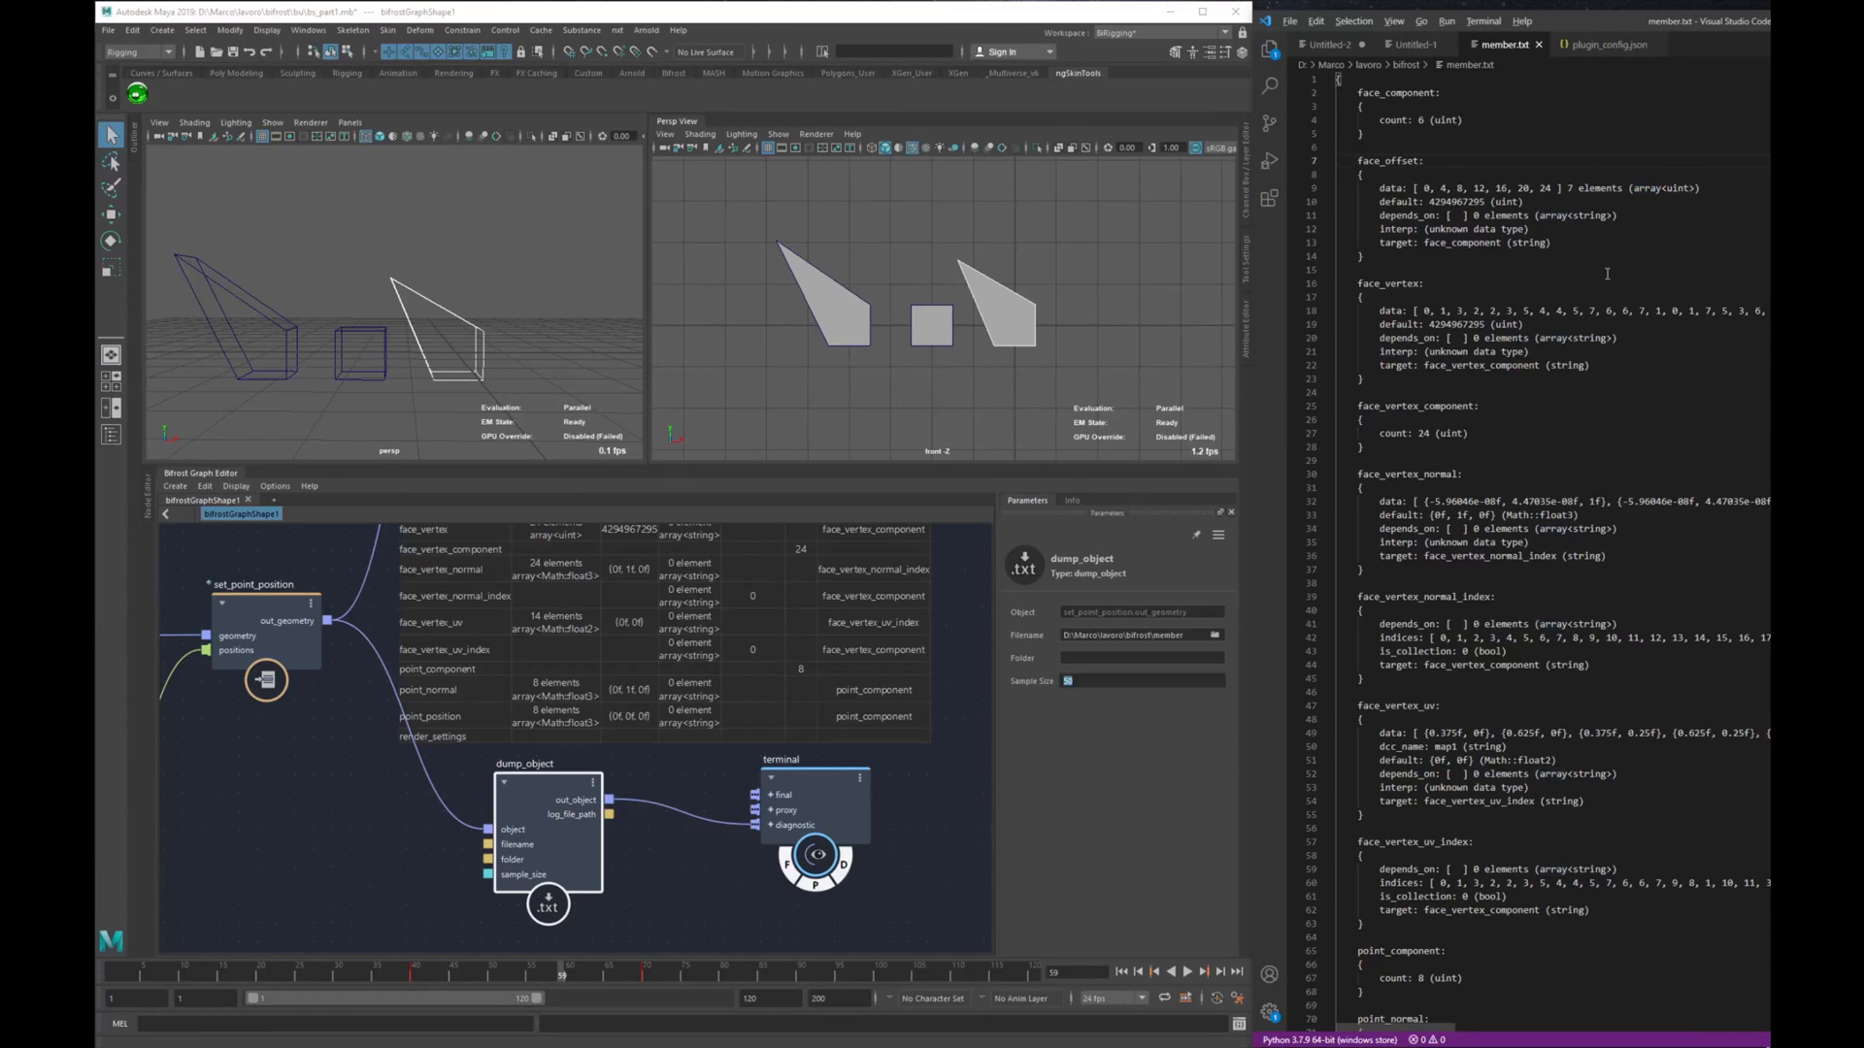
Step: Remove the watchpoint from the connection between set_point_position and output
left_click(939, 629)
scroll(939, 629, "down", 3)
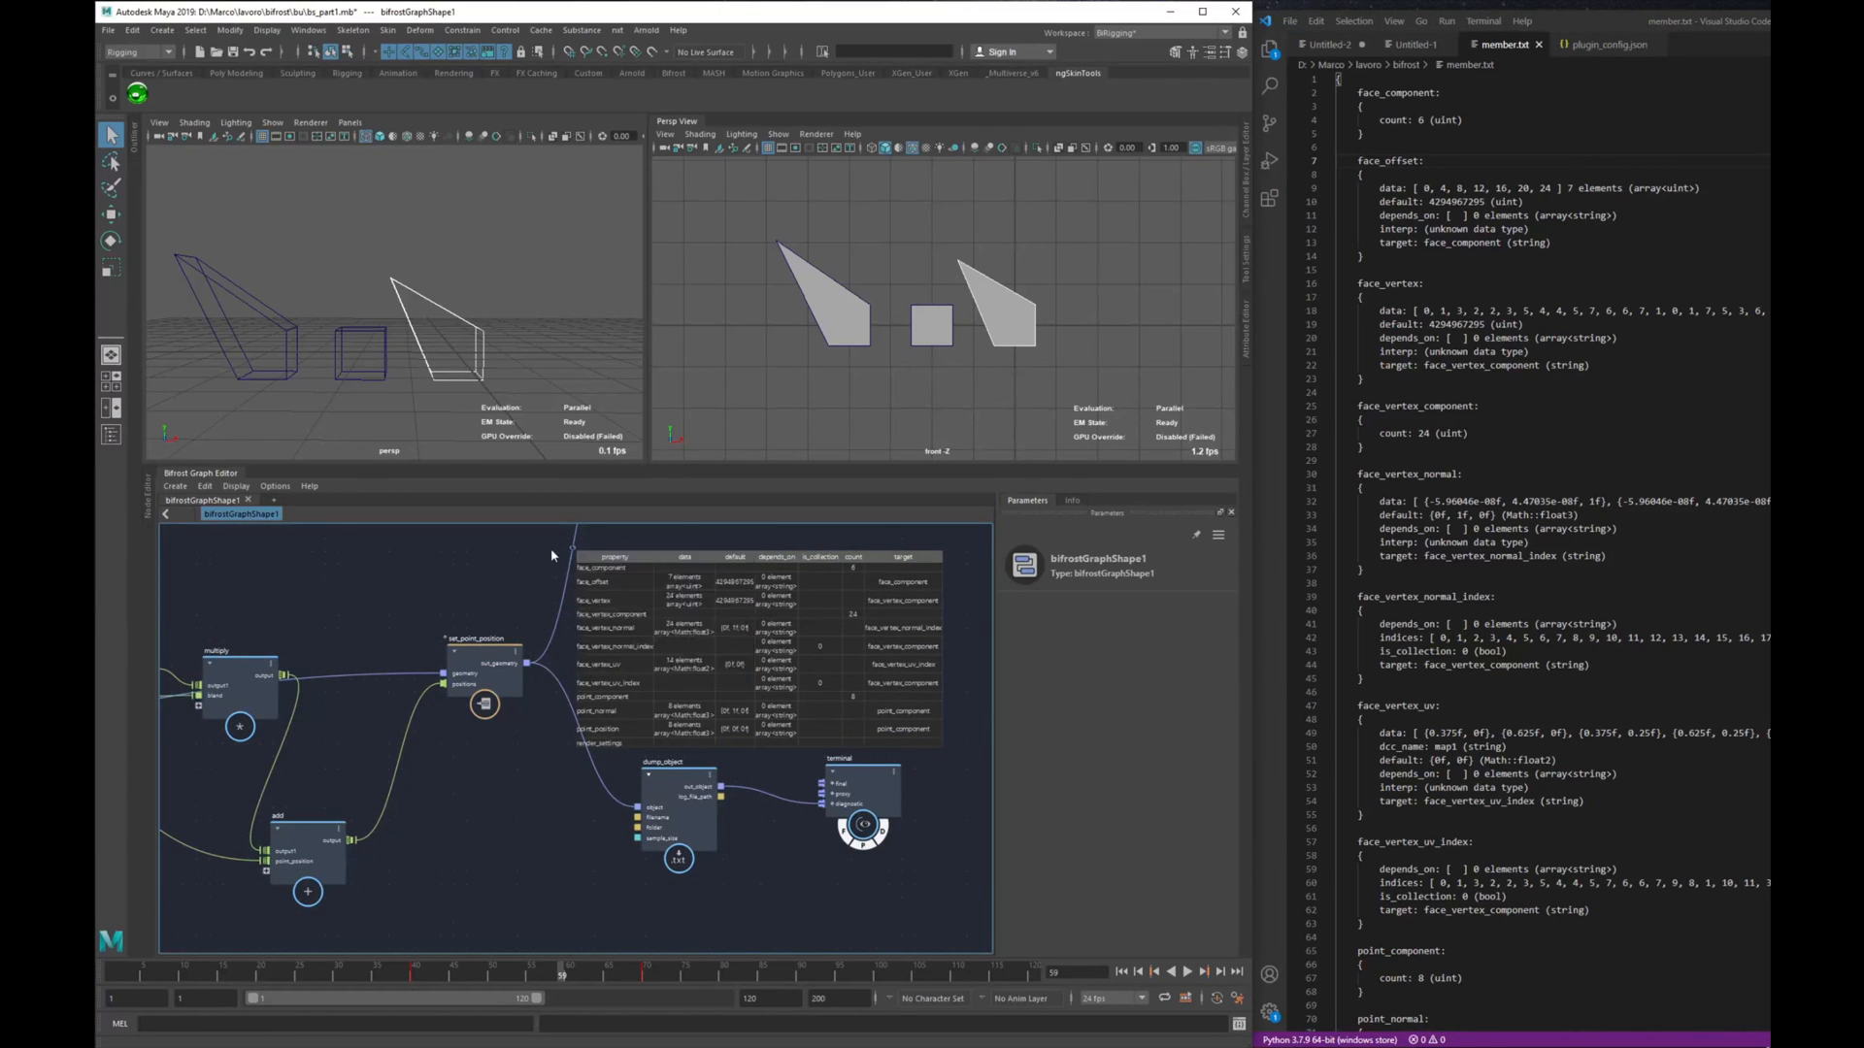
middle_click_drag(597, 562, 572, 679, "alt")
right_click(549, 666)
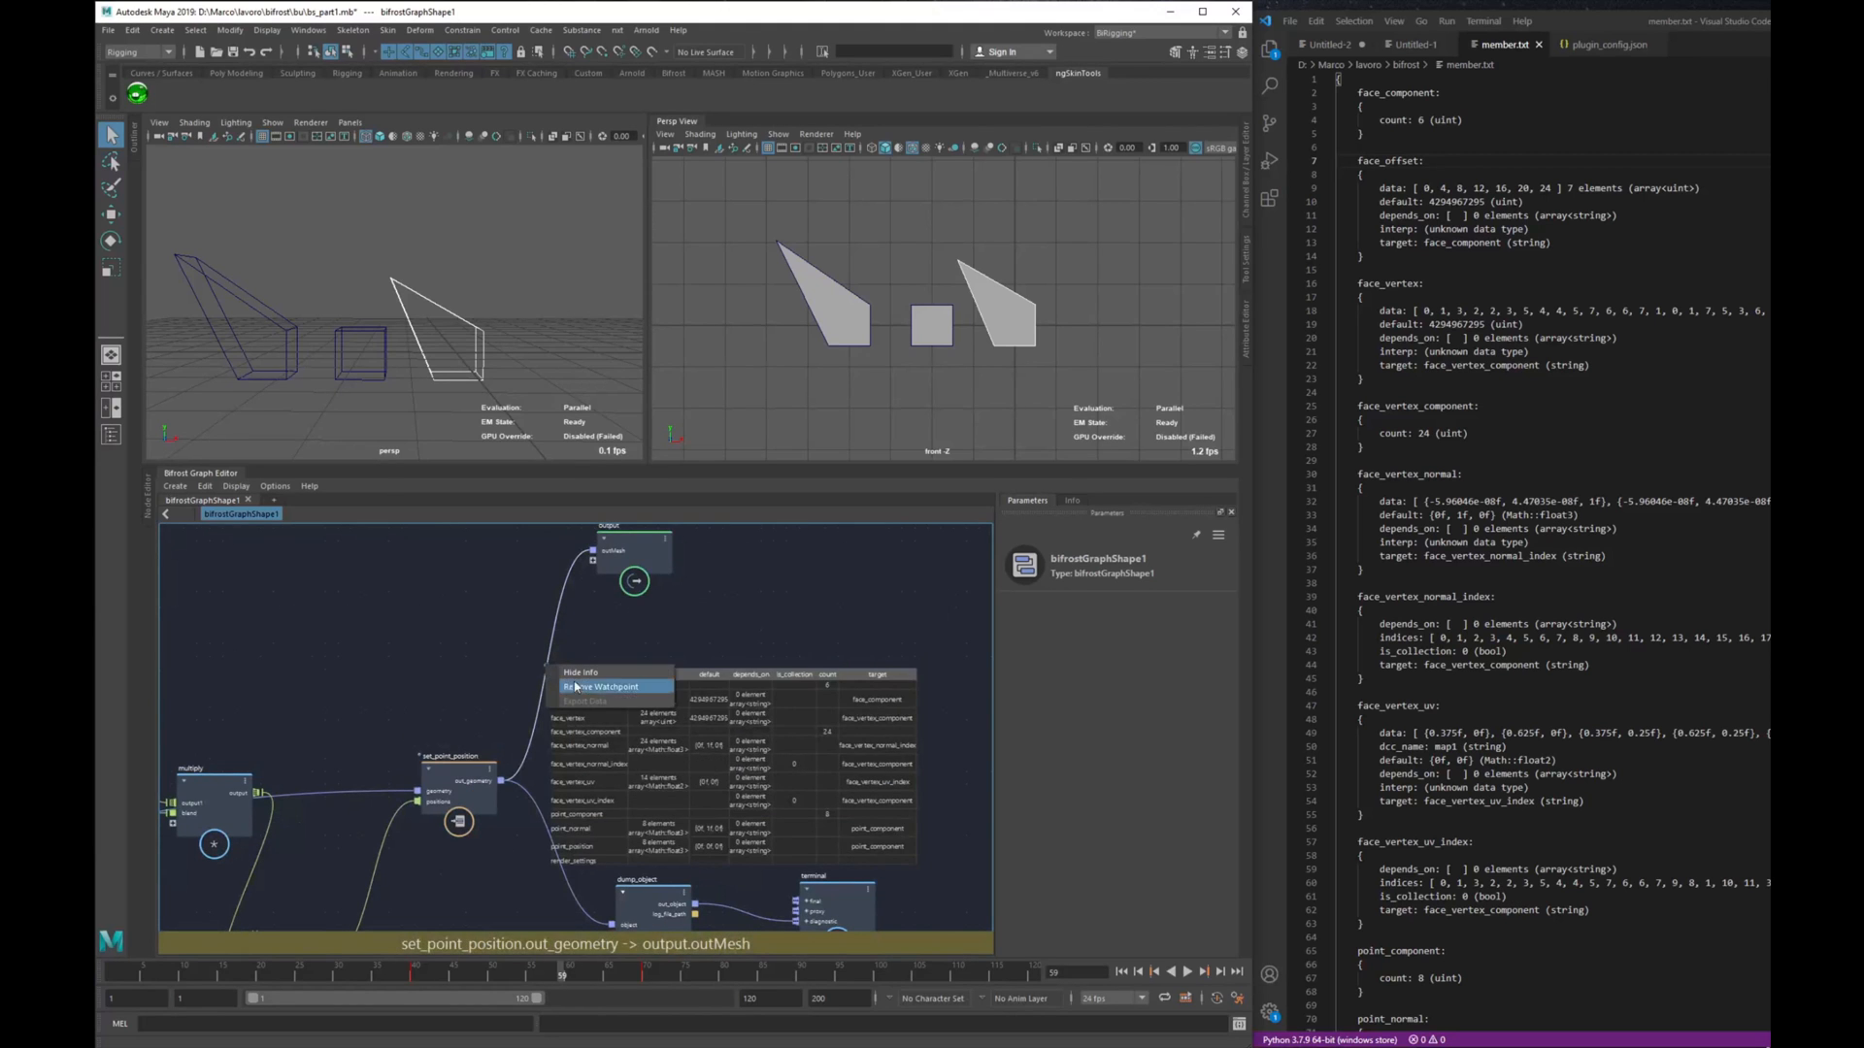
left_click(590, 687)
Step: Spread out the nodes by moving dump_object closer to set_point_position and output farther away above the terminal
left_click_drag(652, 571, 656, 664)
middle_click_drag(581, 822, 719, 726, "alt")
left_click(732, 741)
left_click_drag(702, 812, 653, 746)
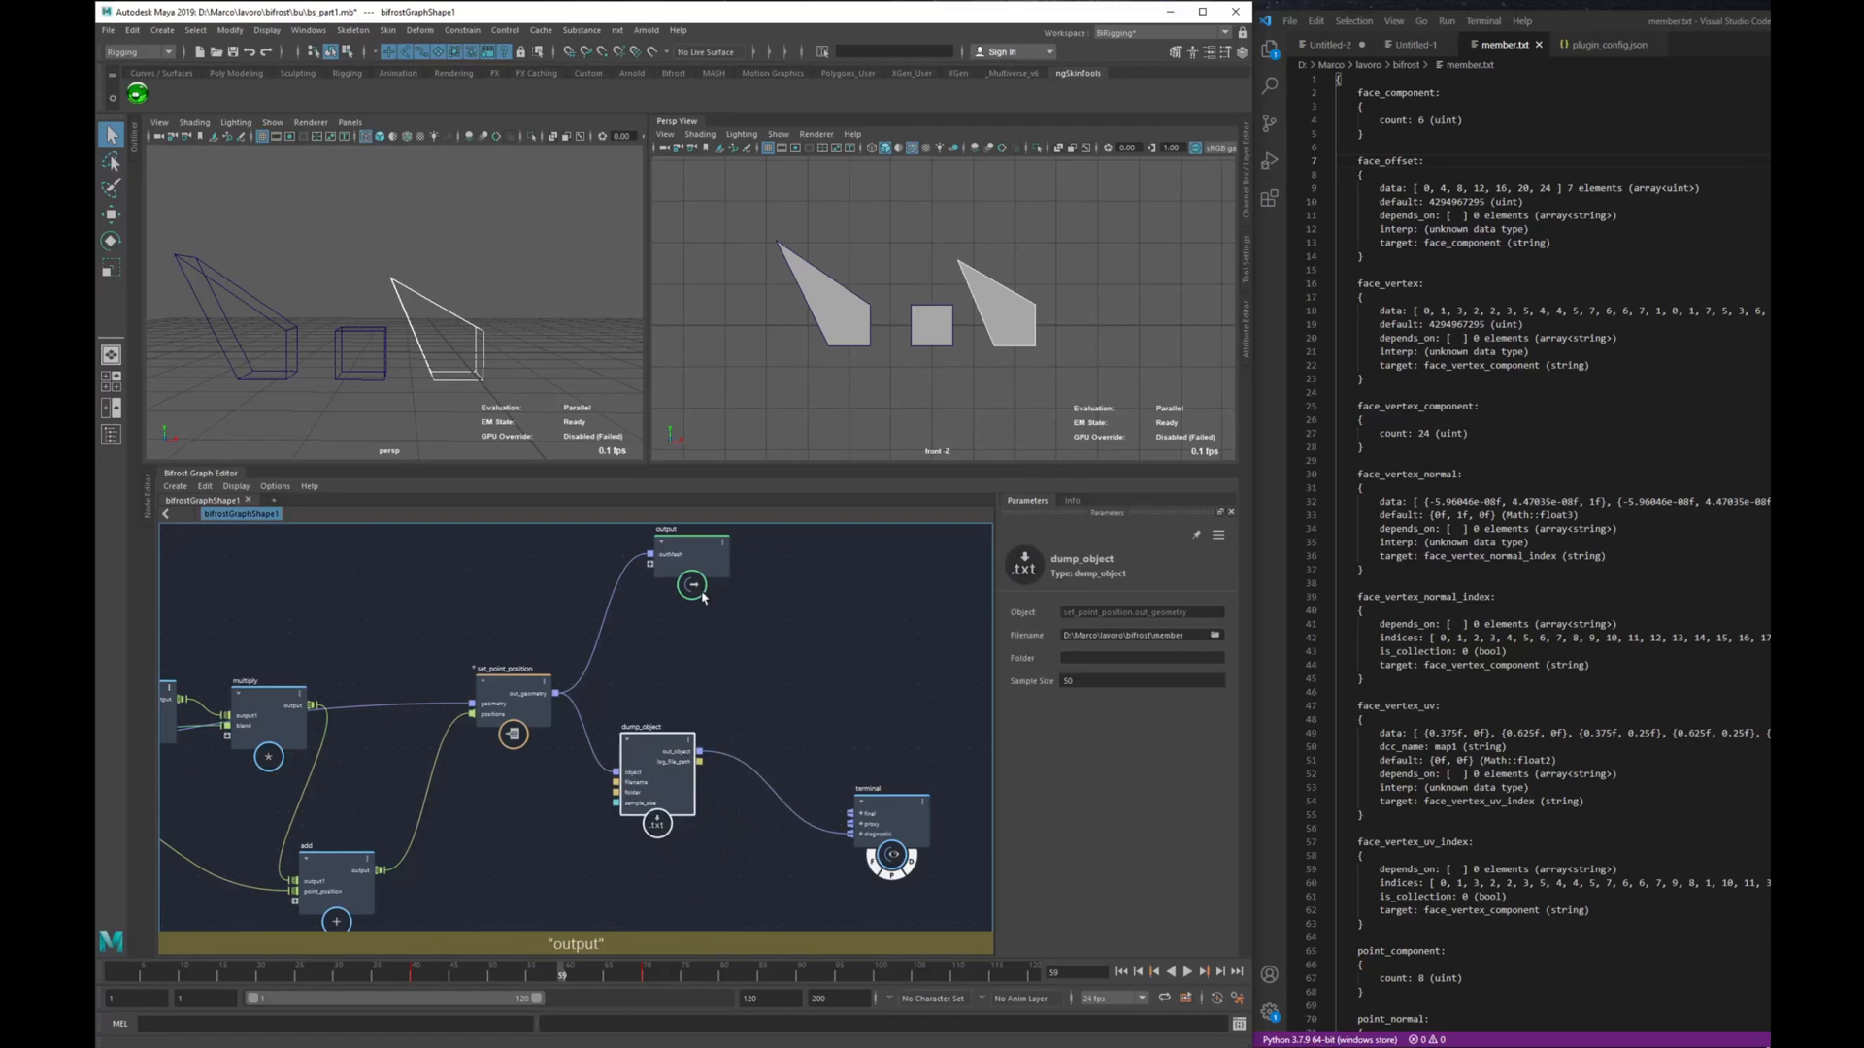
left_click_drag(696, 581, 778, 602)
middle_click_drag(764, 694, 762, 724)
scroll(762, 724, "up", 1)
left_click_drag(753, 595, 861, 577)
left_click(797, 713)
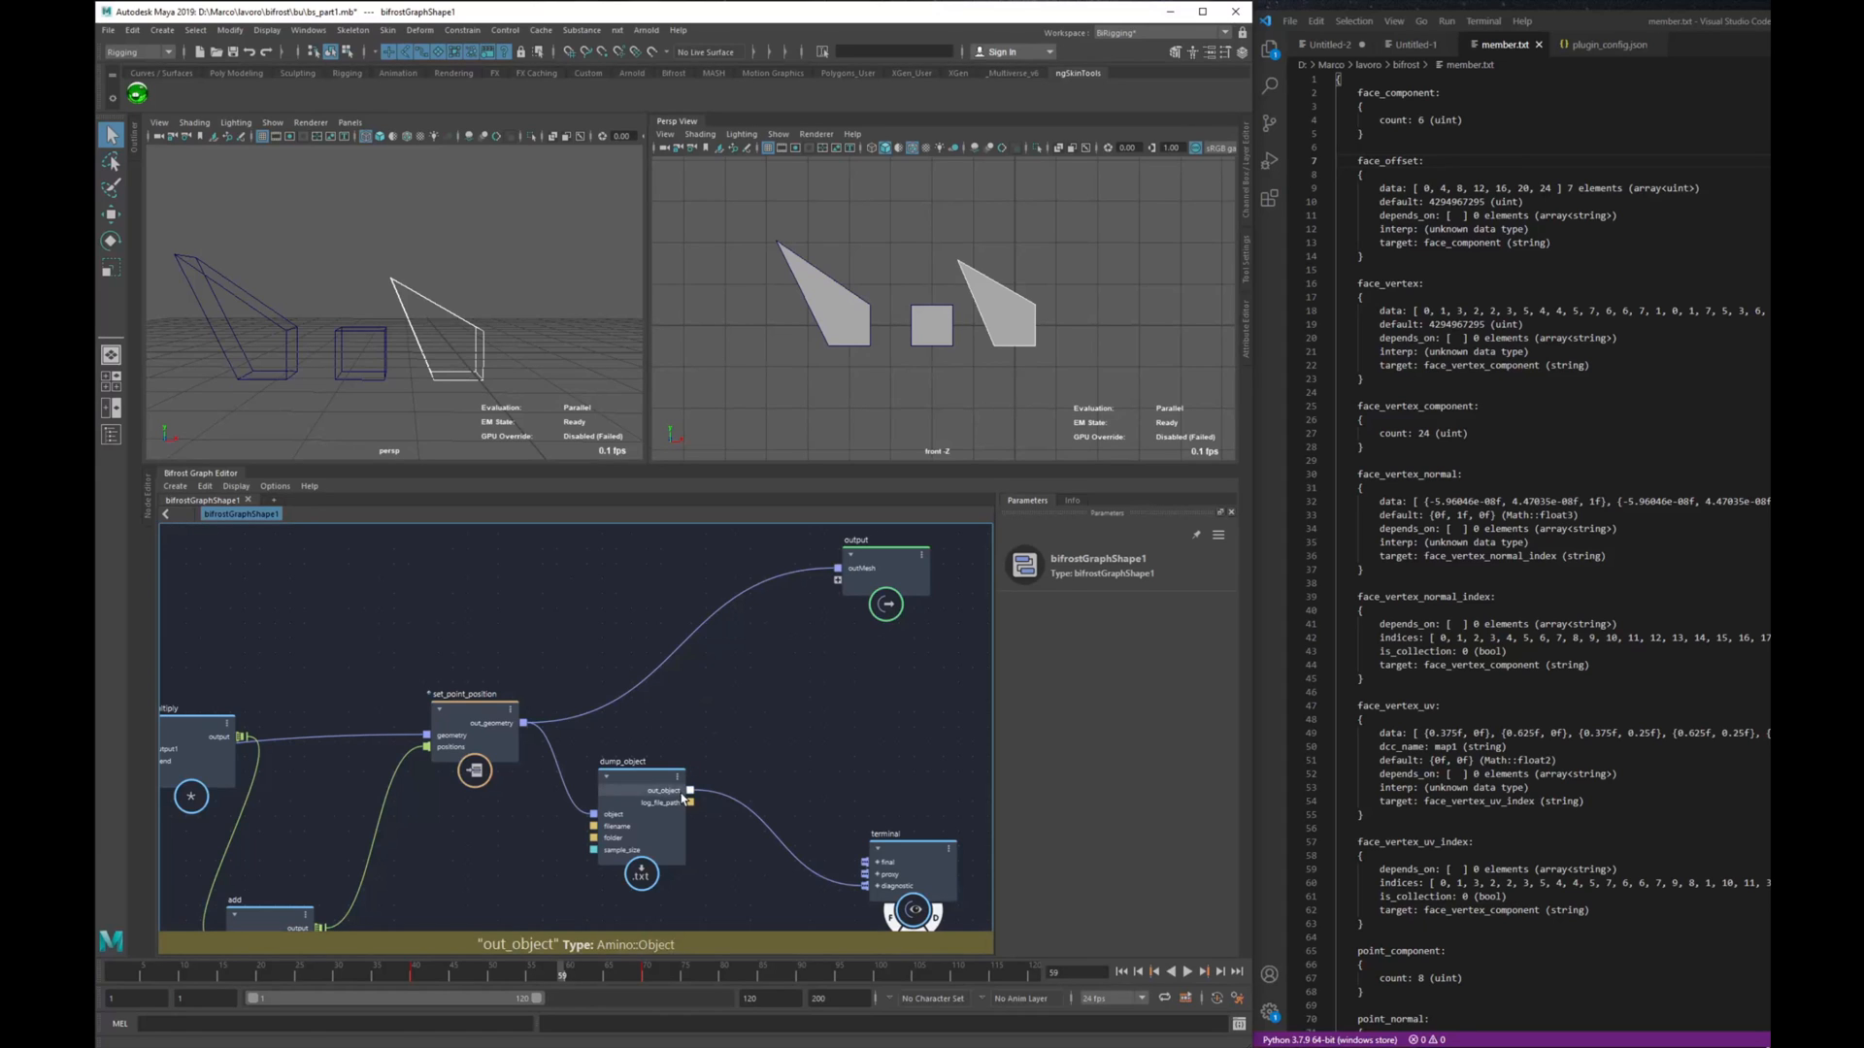
Step: Try feeding output's outMesh from dump_object's out_object, and undo that connection
left_click_drag(697, 773, 838, 568)
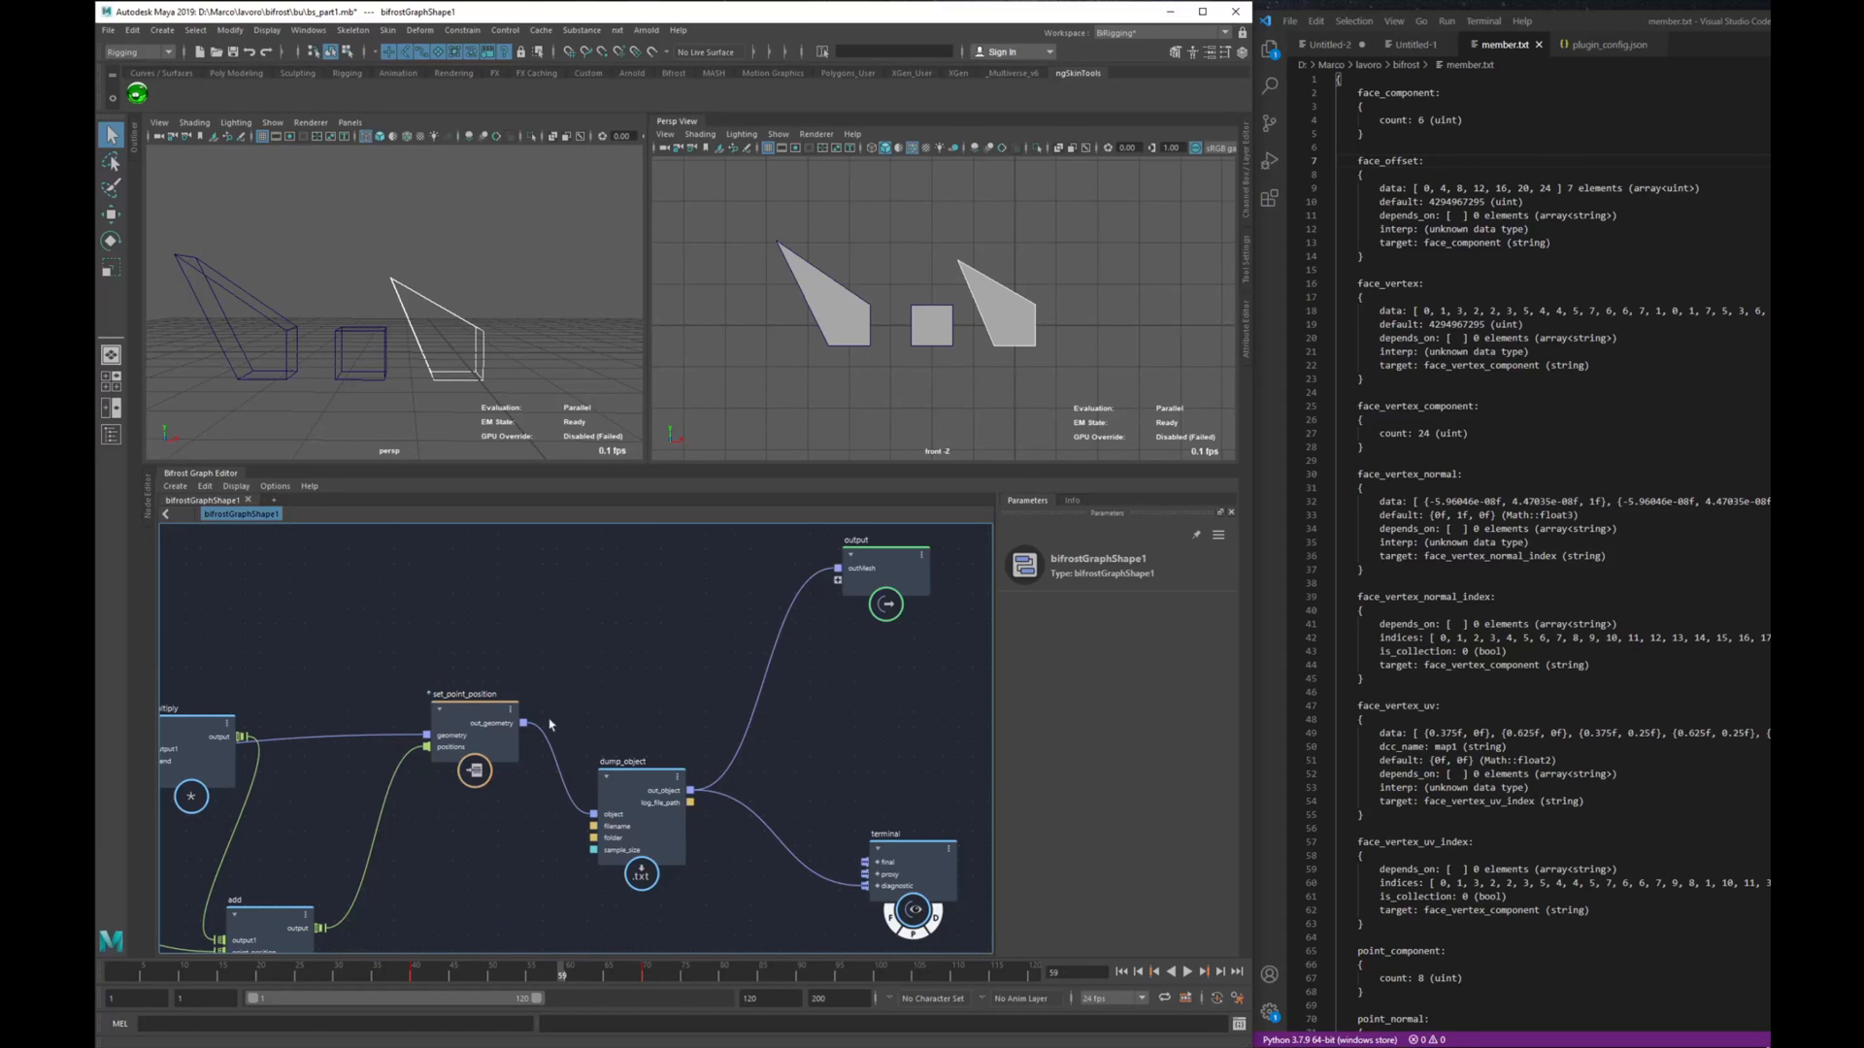
key("ctrl+z")
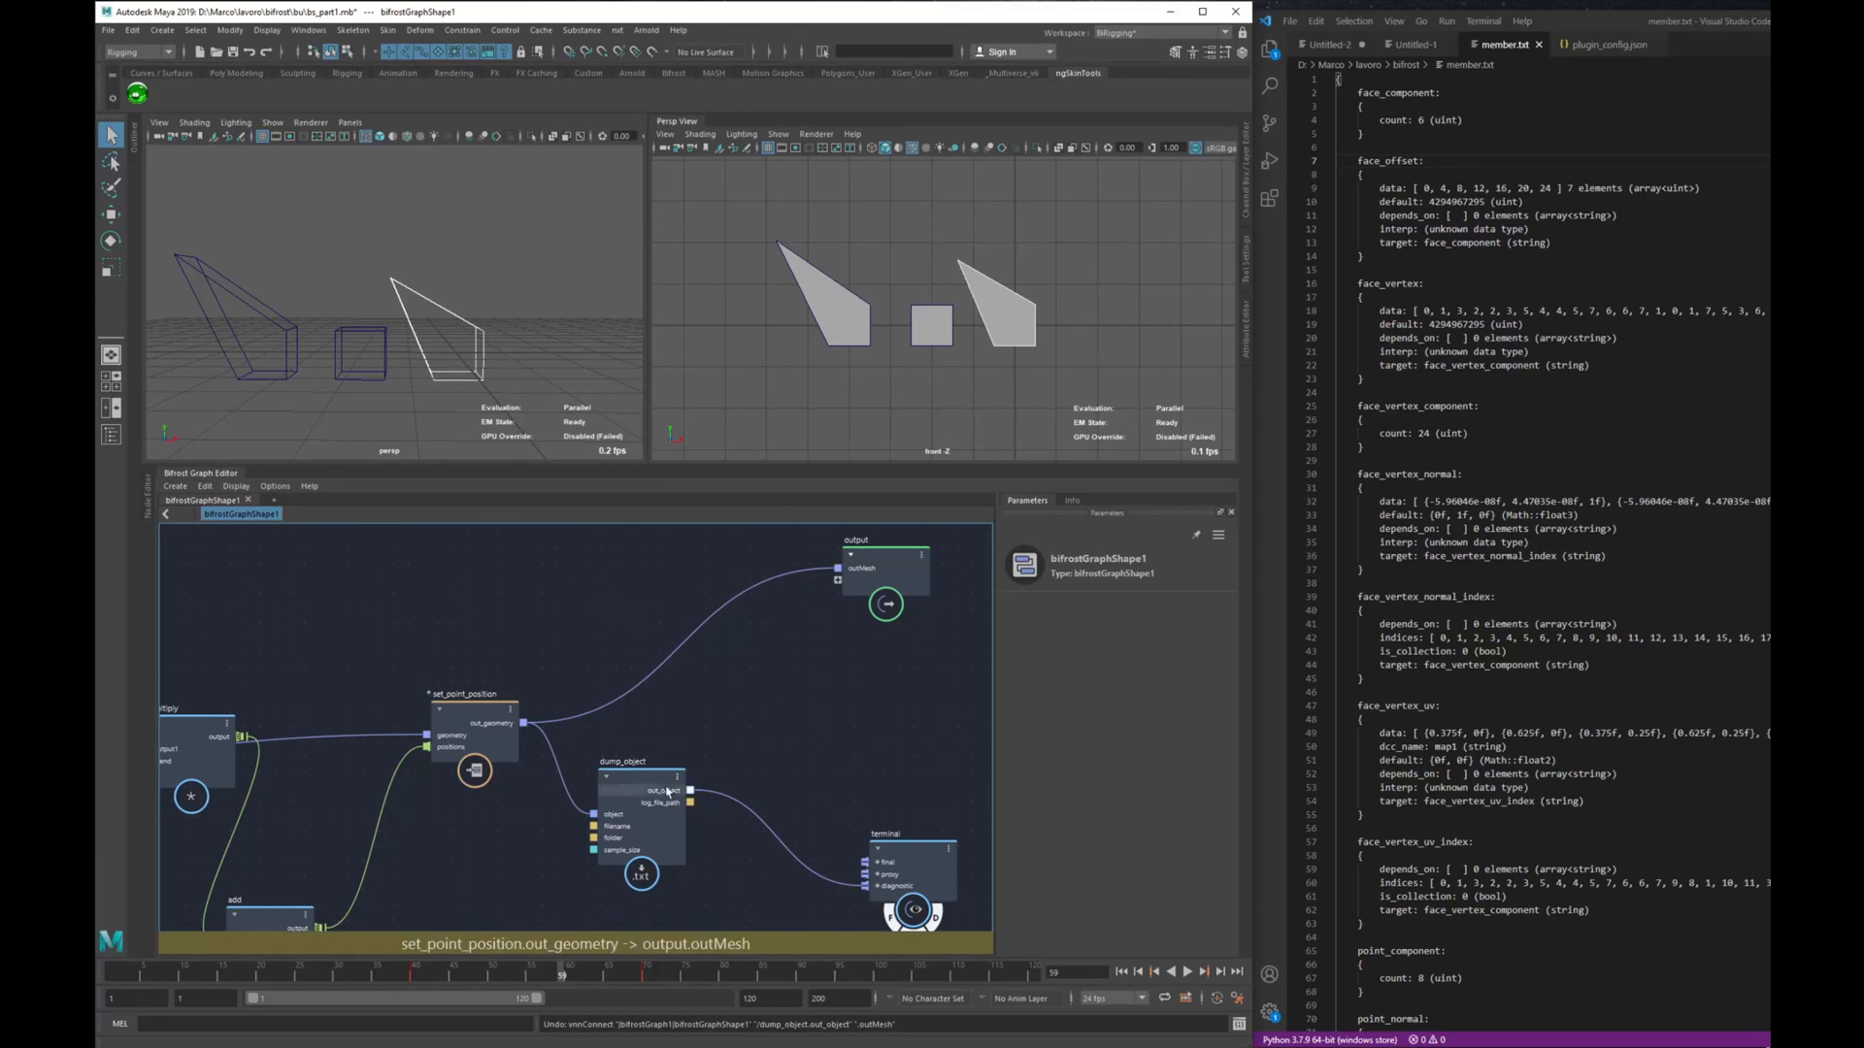
middle_click_drag(577, 648, 607, 610, "alt")
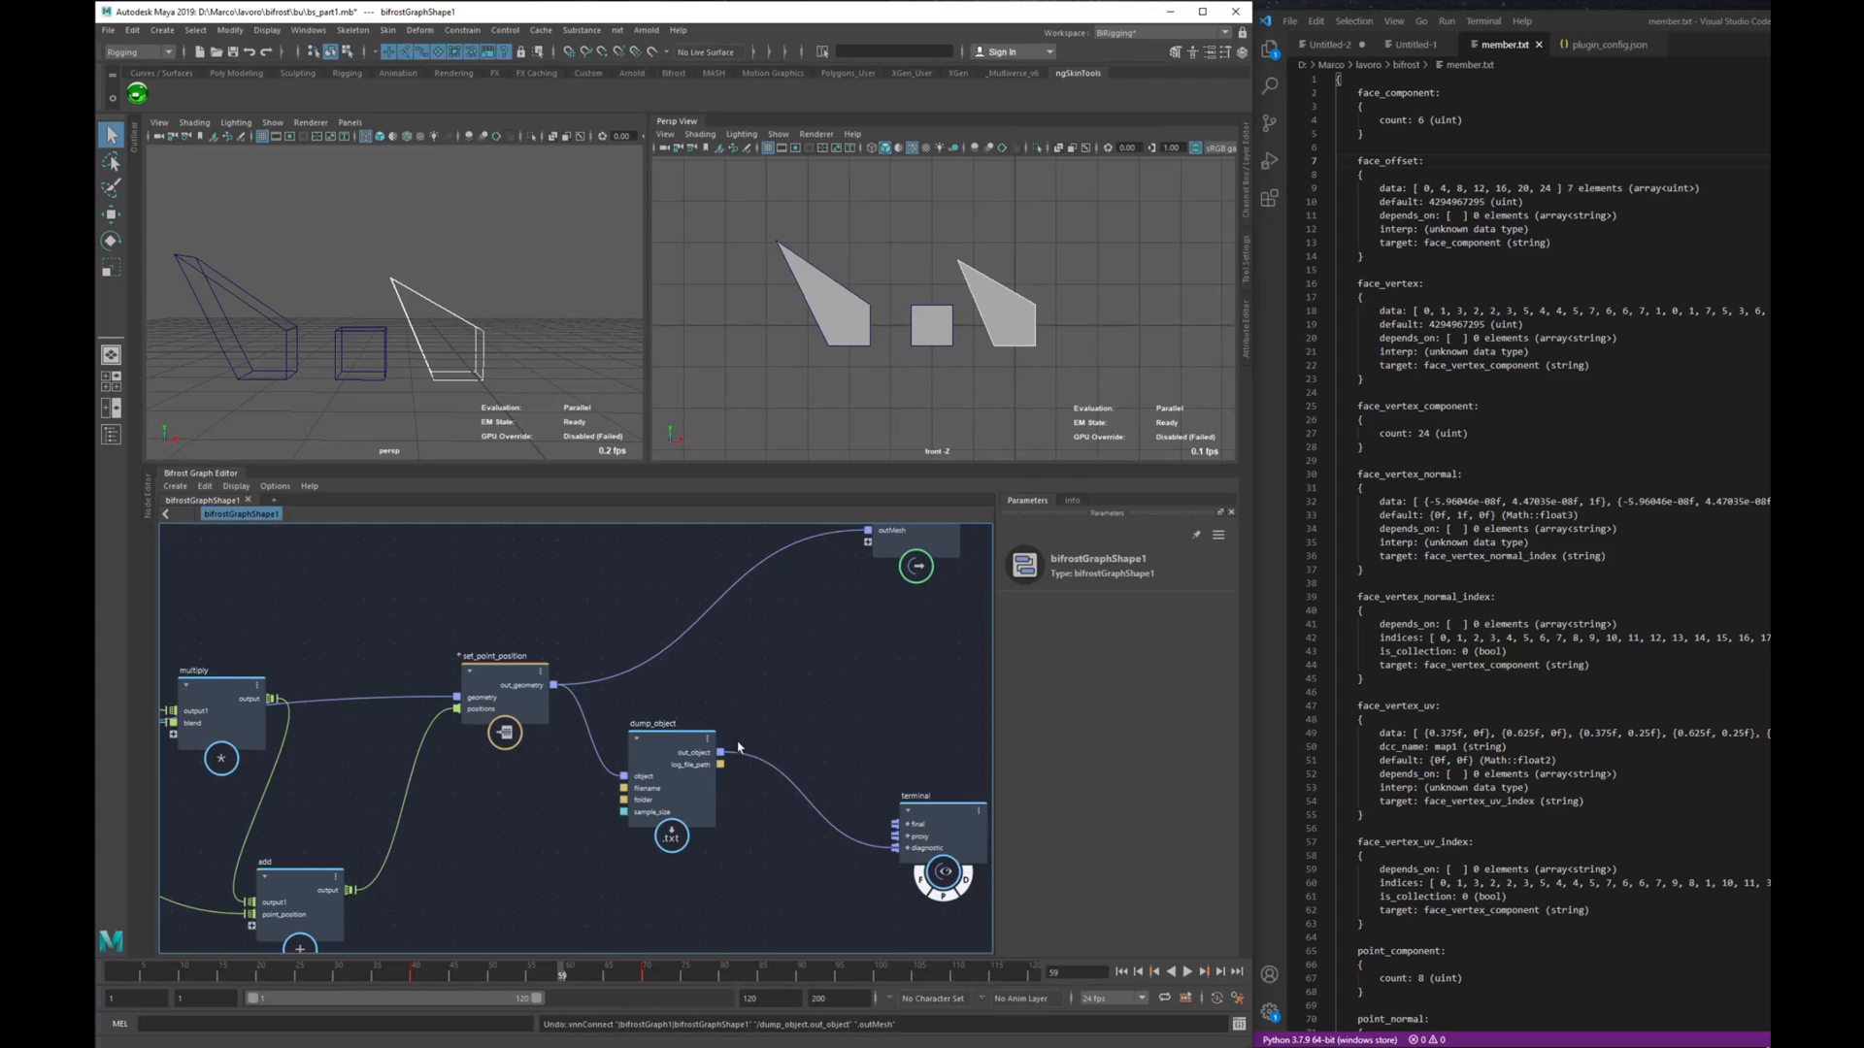
Step: Move dump_object farther from set_point_position and raise the terminal node level with it
left_click_drag(679, 767, 733, 779)
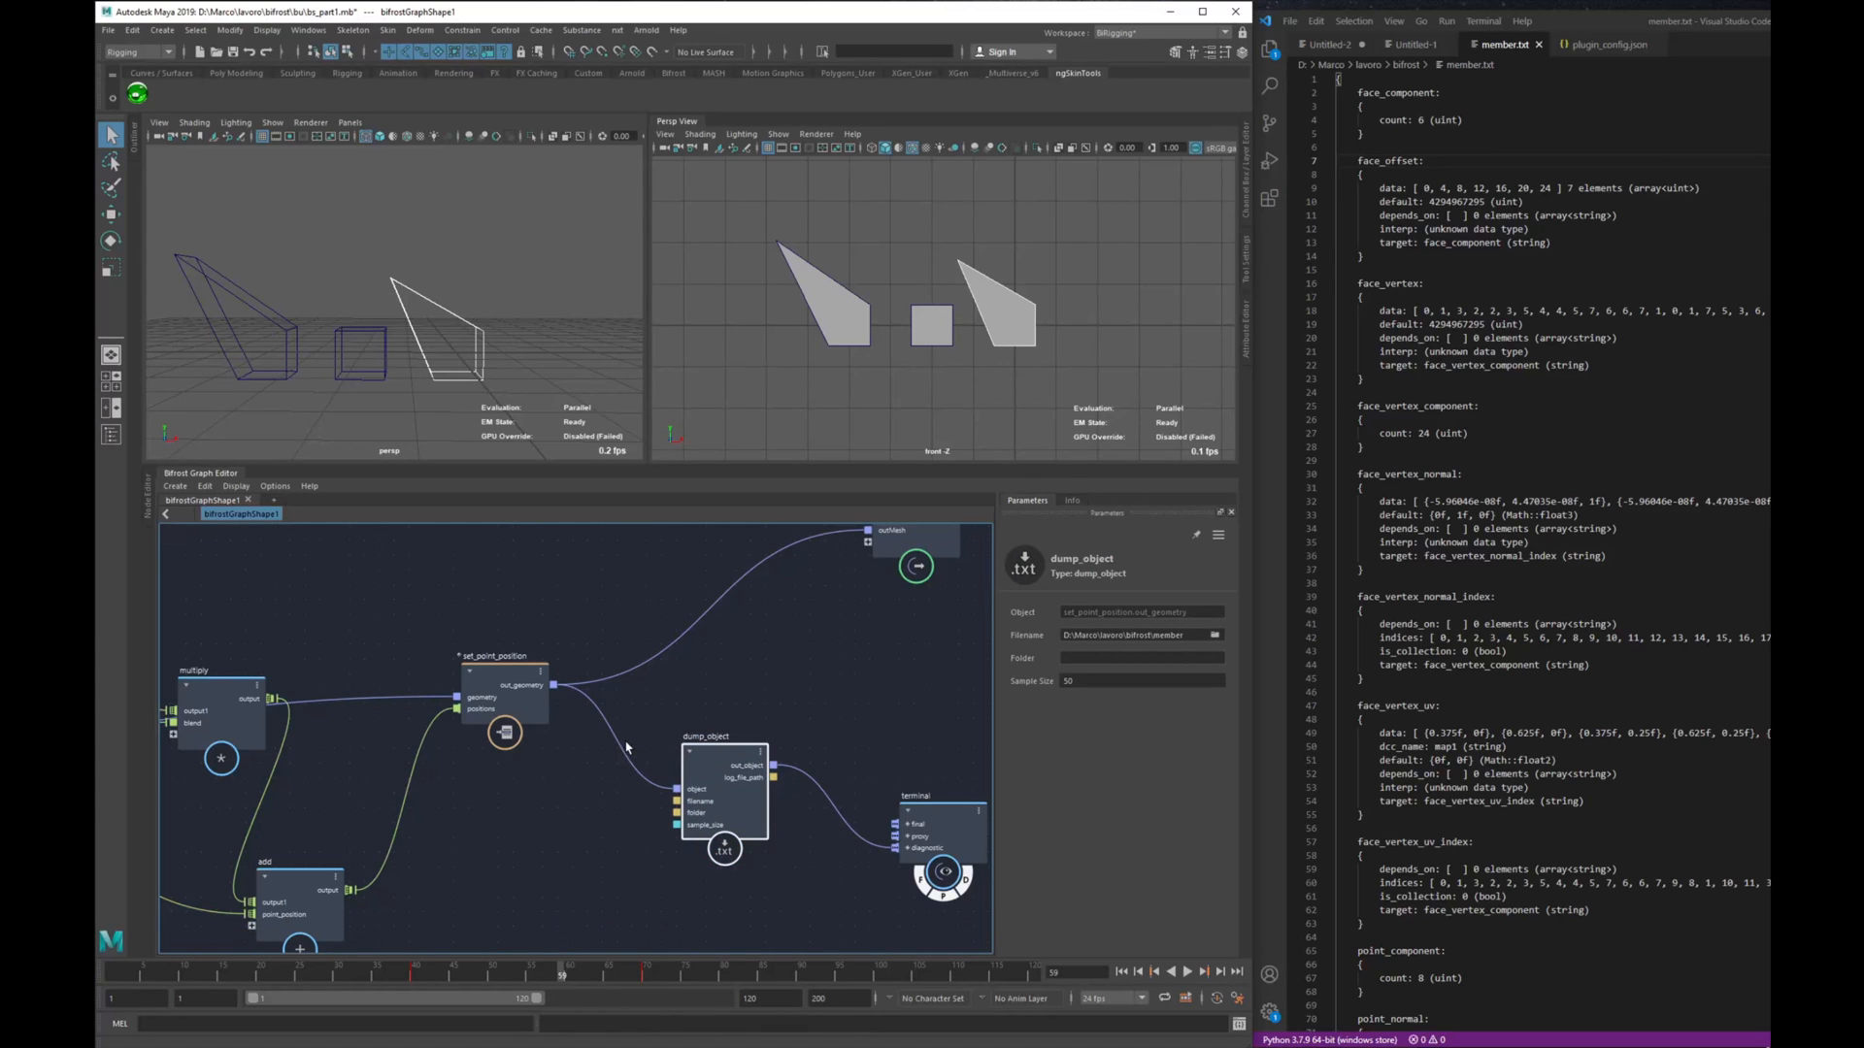
middle_click_drag(783, 745, 706, 774, "alt")
left_click_drag(885, 854, 910, 798)
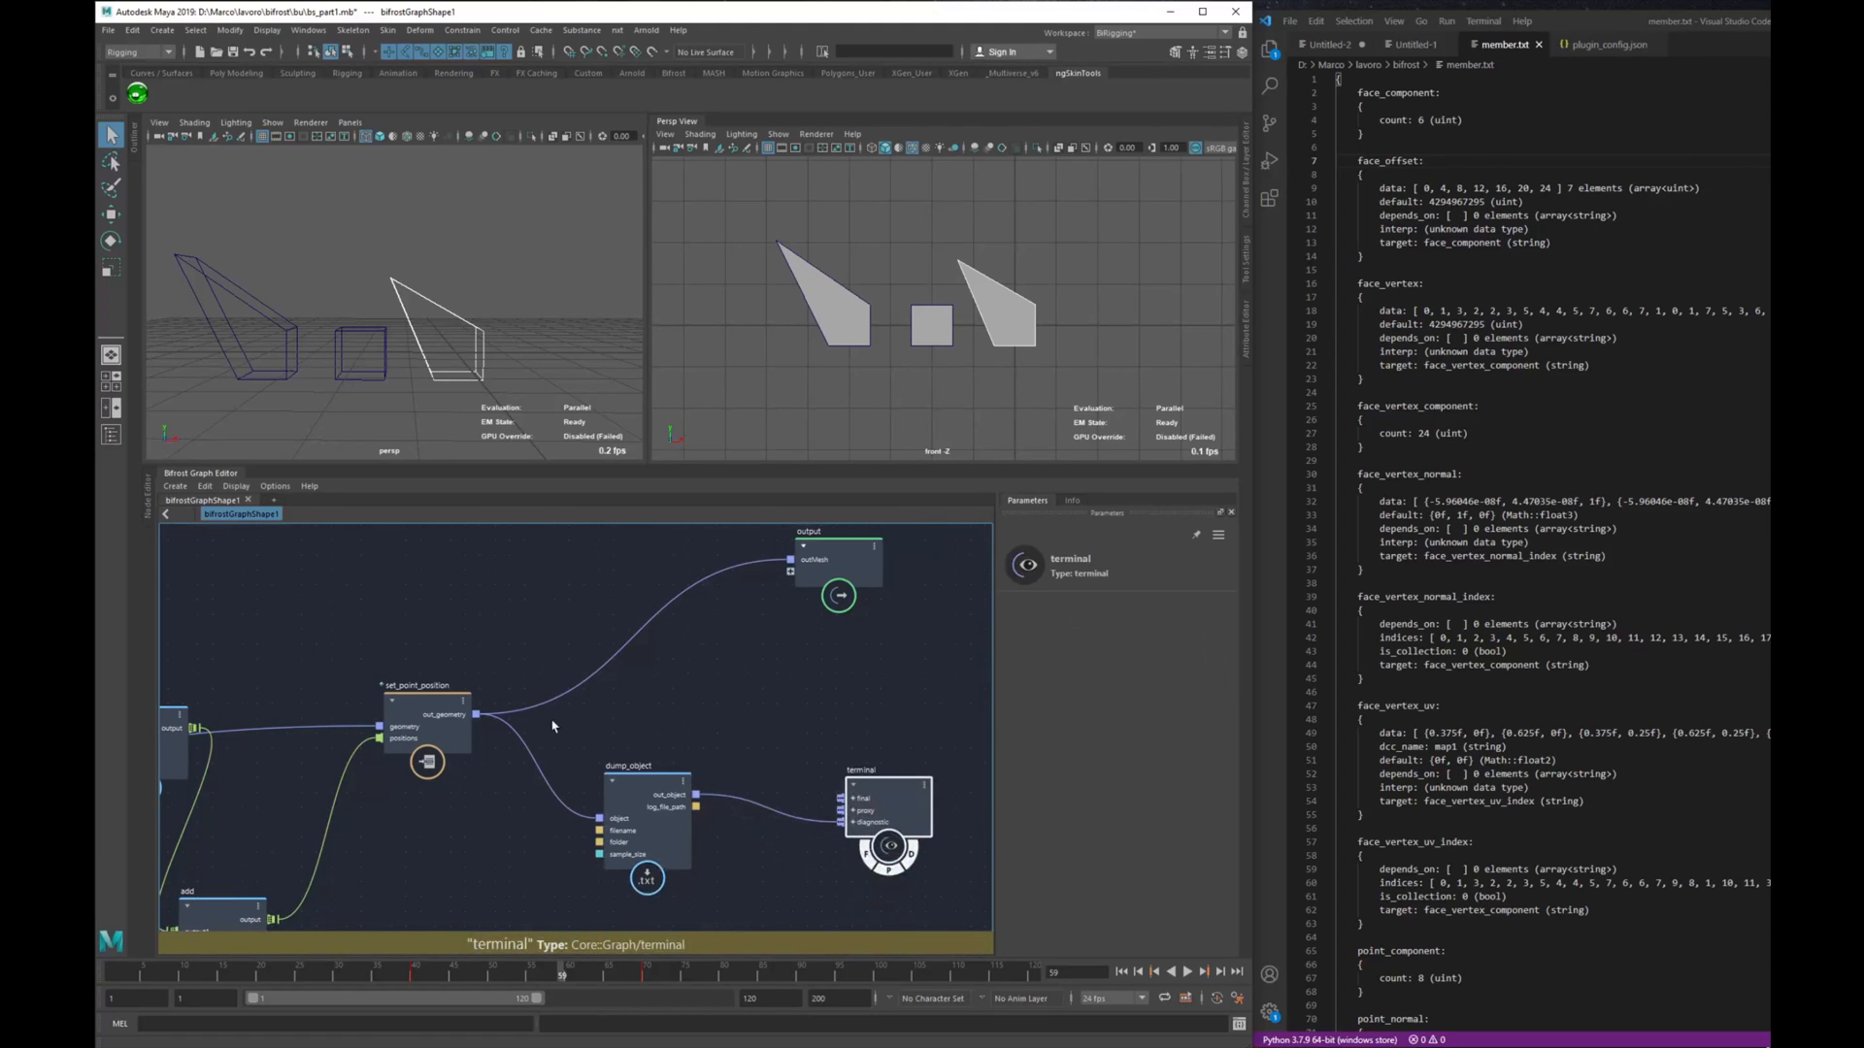
middle_click_drag(553, 726, 736, 750, "alt")
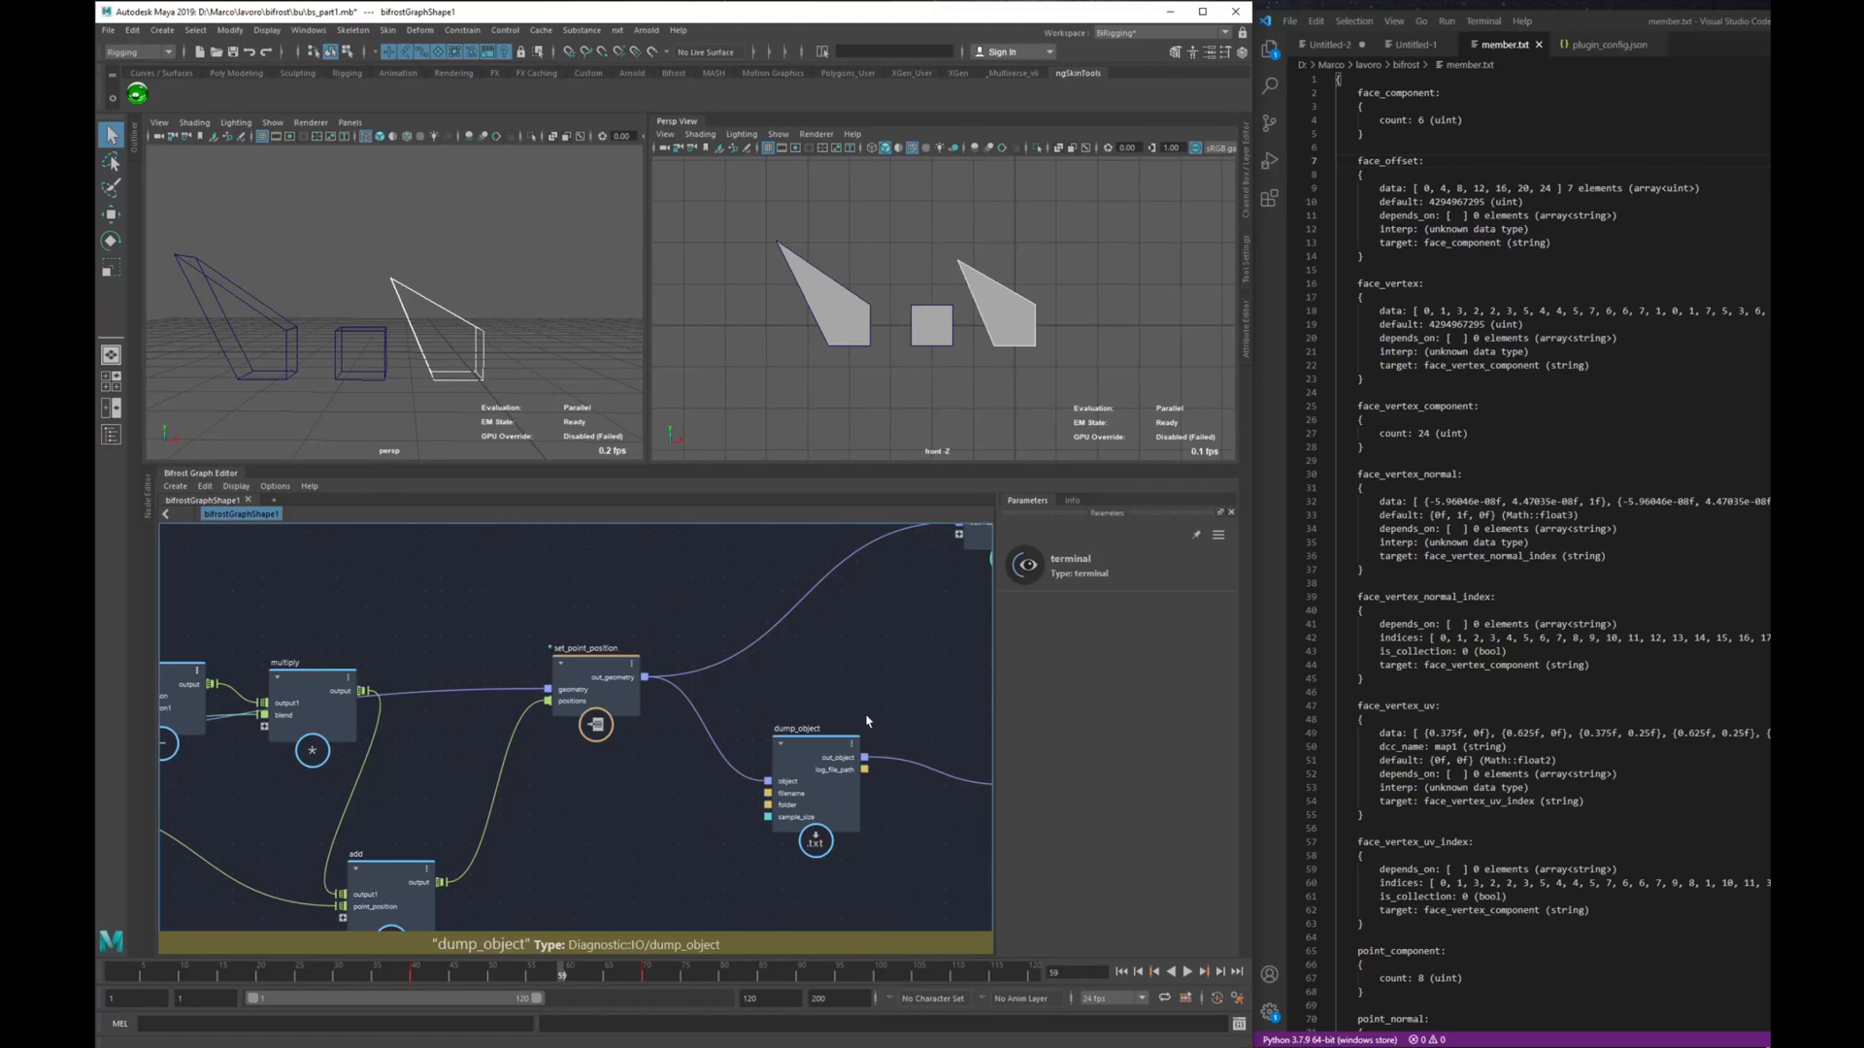
middle_click_drag(895, 689, 820, 683, "alt")
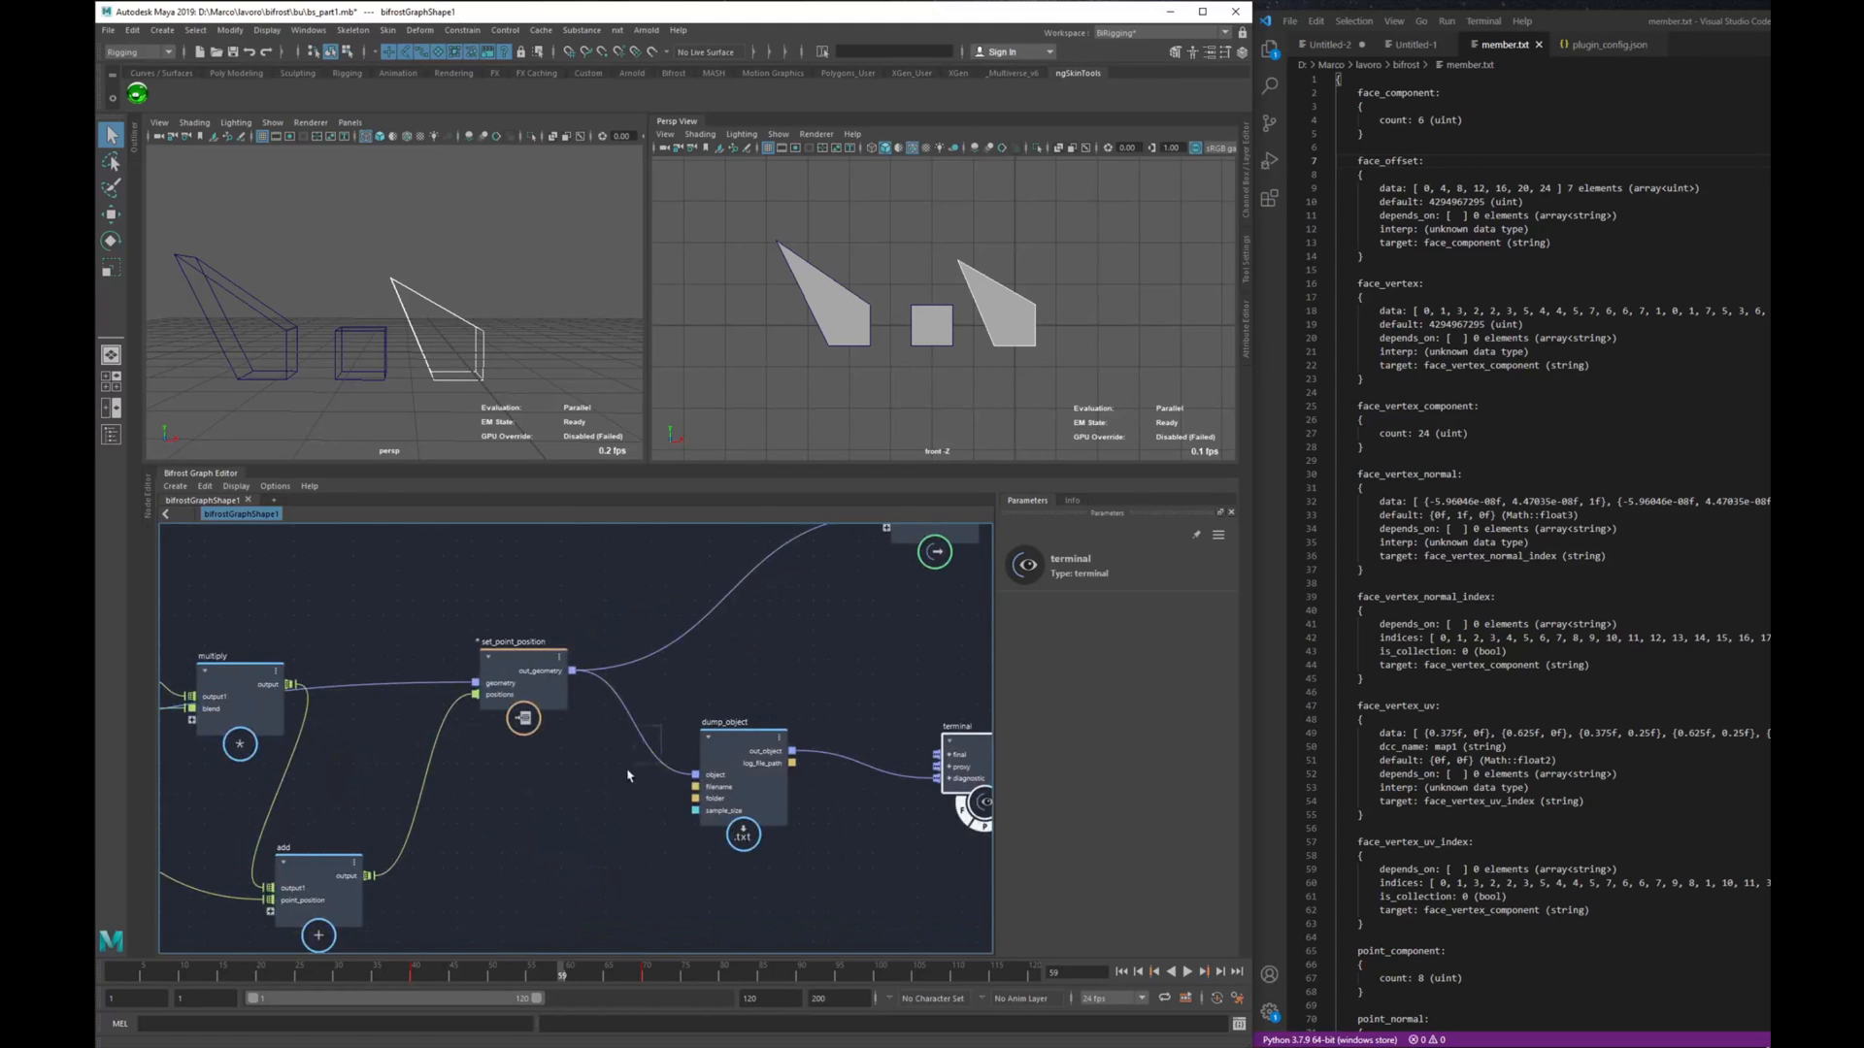
Step: Disconnect dump_object's object input from set_point_position and move dump_object and terminal away from that node
left_click_drag(753, 780, 854, 756)
middle_click_drag(855, 756, 748, 764, "alt")
left_click_drag(885, 755, 923, 714)
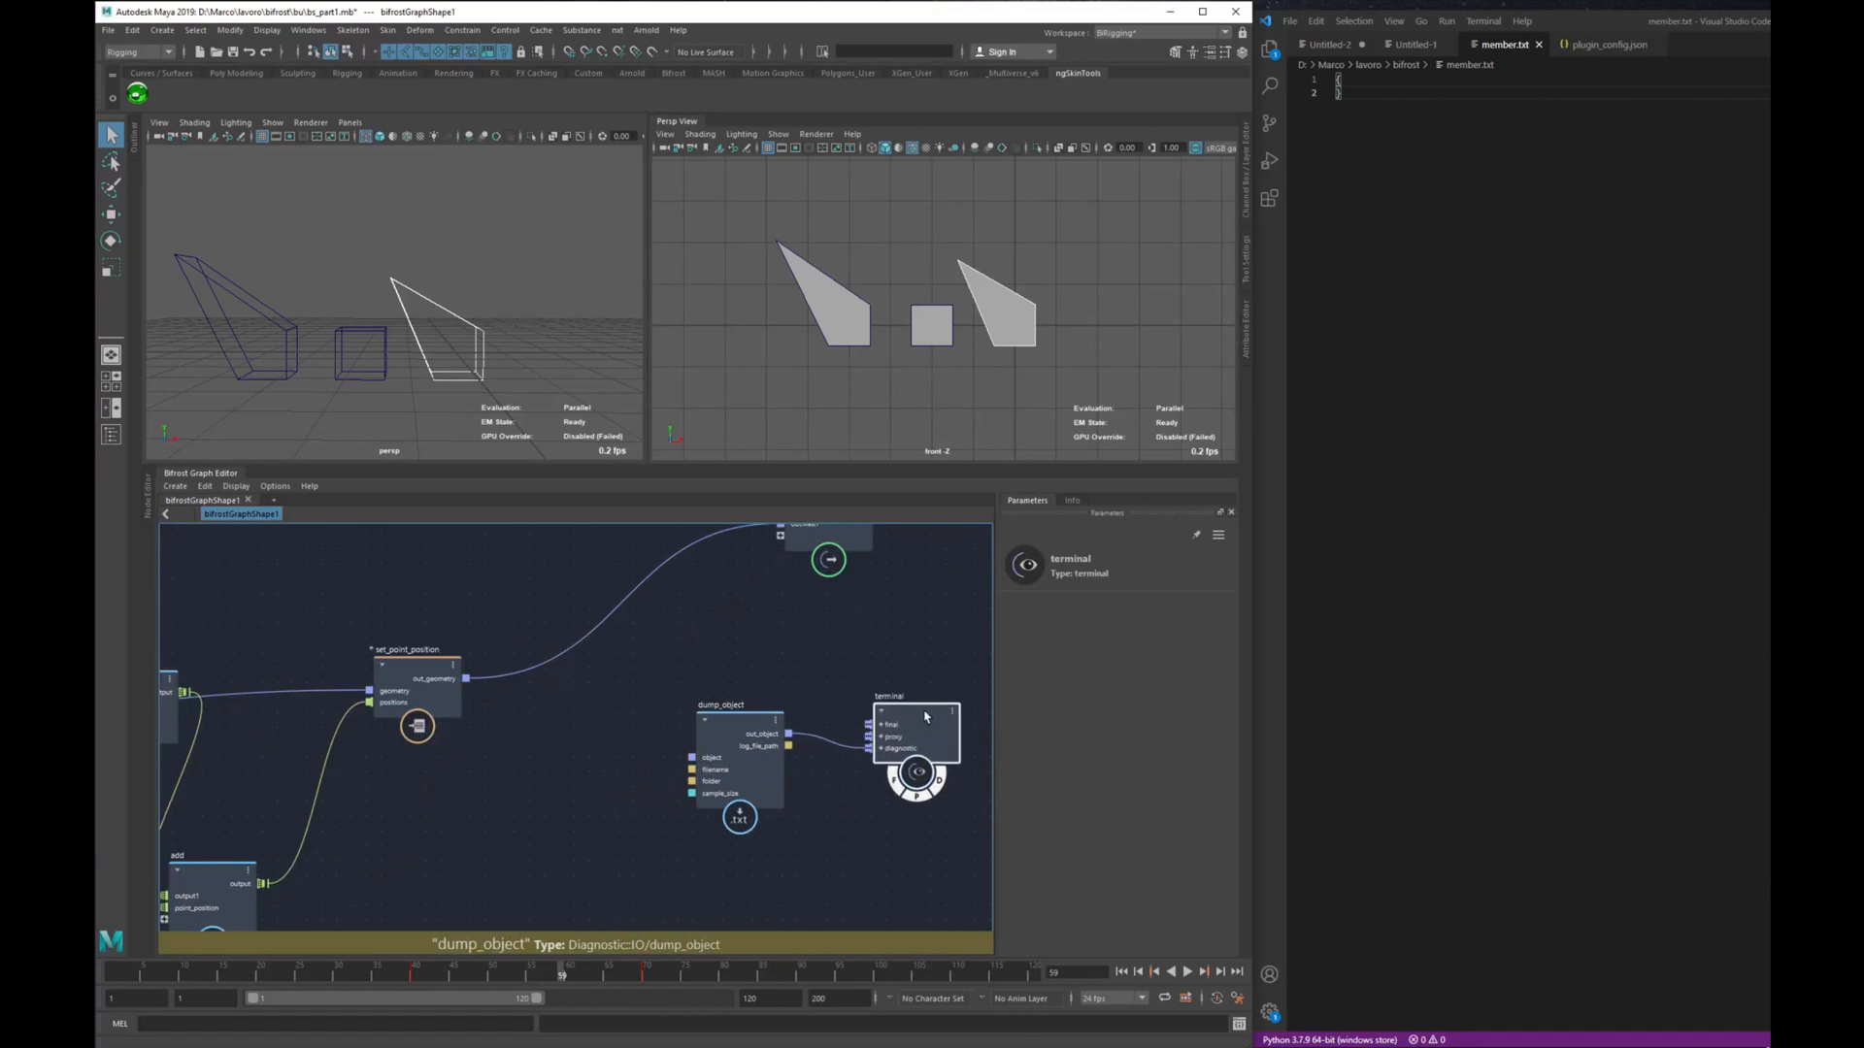
Step: Move set_point_position upward and place the output node close beside it, above dump_object
middle_click_drag(556, 800, 762, 754, "alt")
left_click_drag(641, 639, 722, 565)
middle_click_drag(894, 537, 857, 640, "alt")
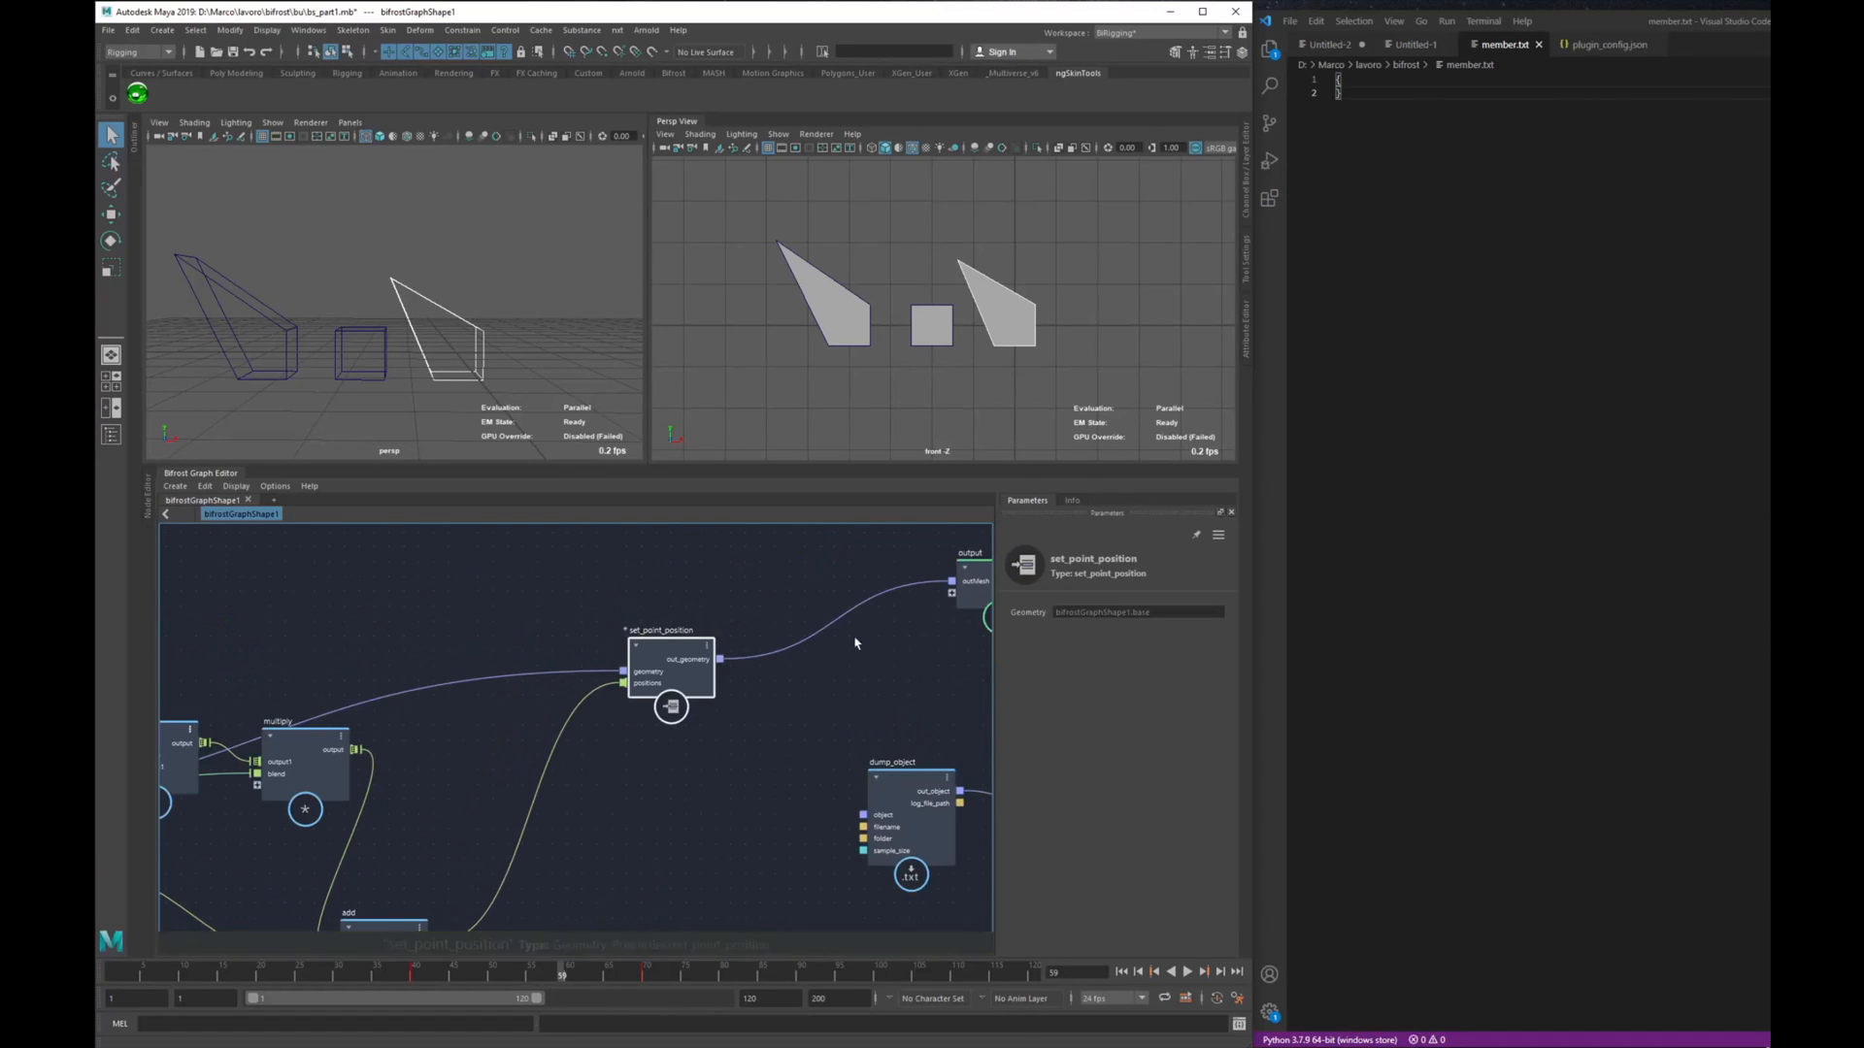
left_click_drag(995, 602, 849, 642)
left_click_drag(688, 667, 701, 634)
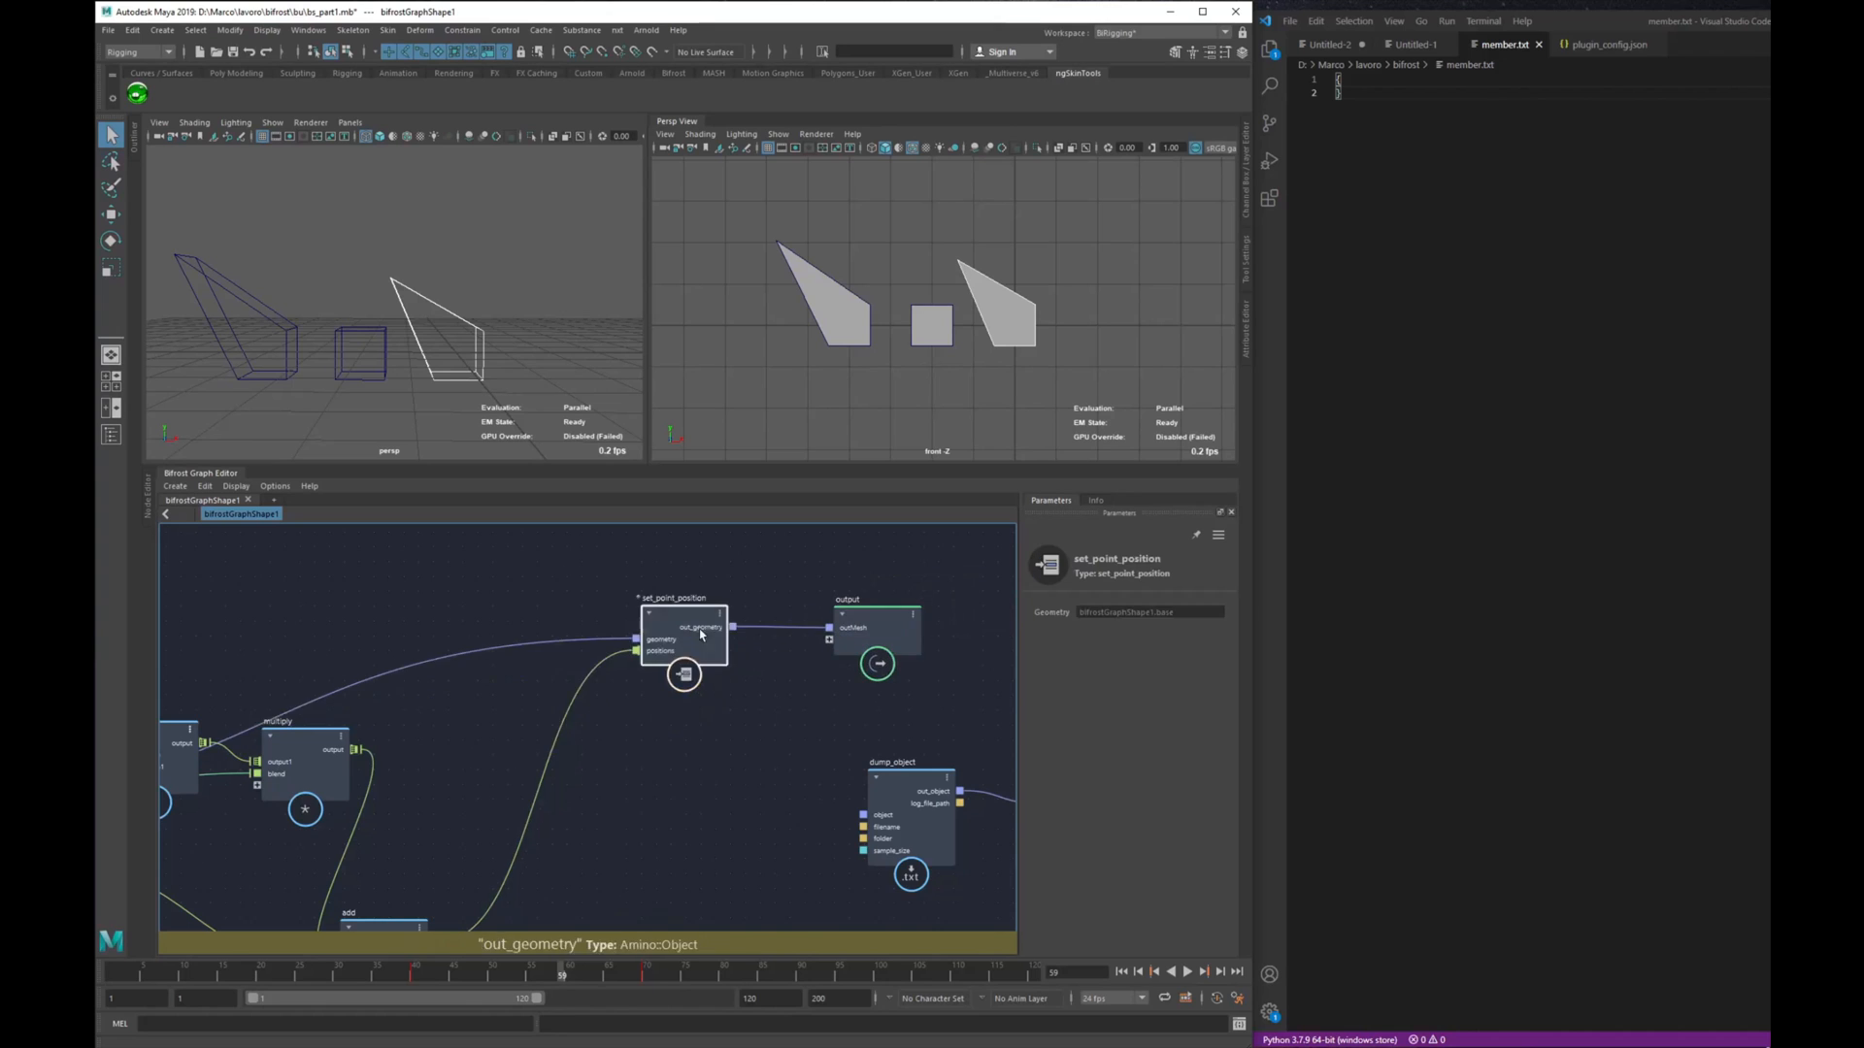
Step: Add a set_property node to the graph in the empty area below set_point_position
middle_click_drag(645, 799, 696, 746, "alt")
left_click(707, 758)
key("Tab")
type("set")
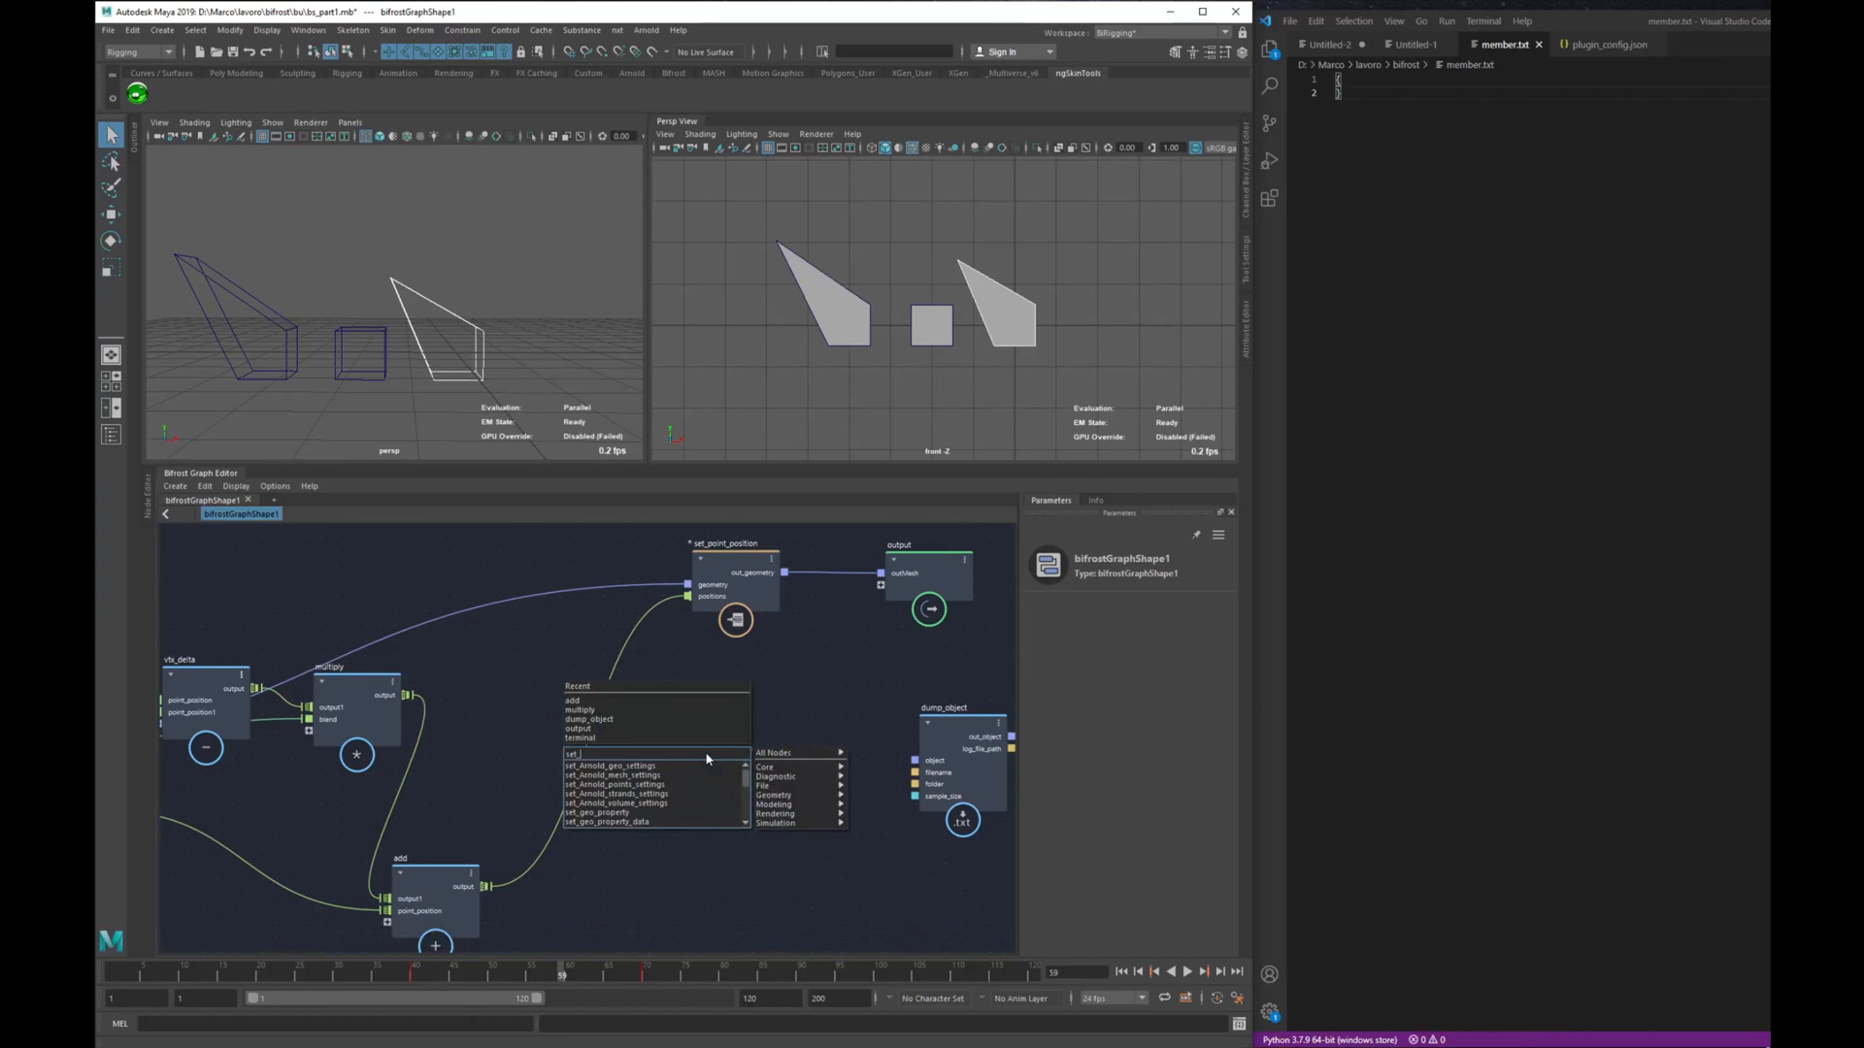
type("_pr")
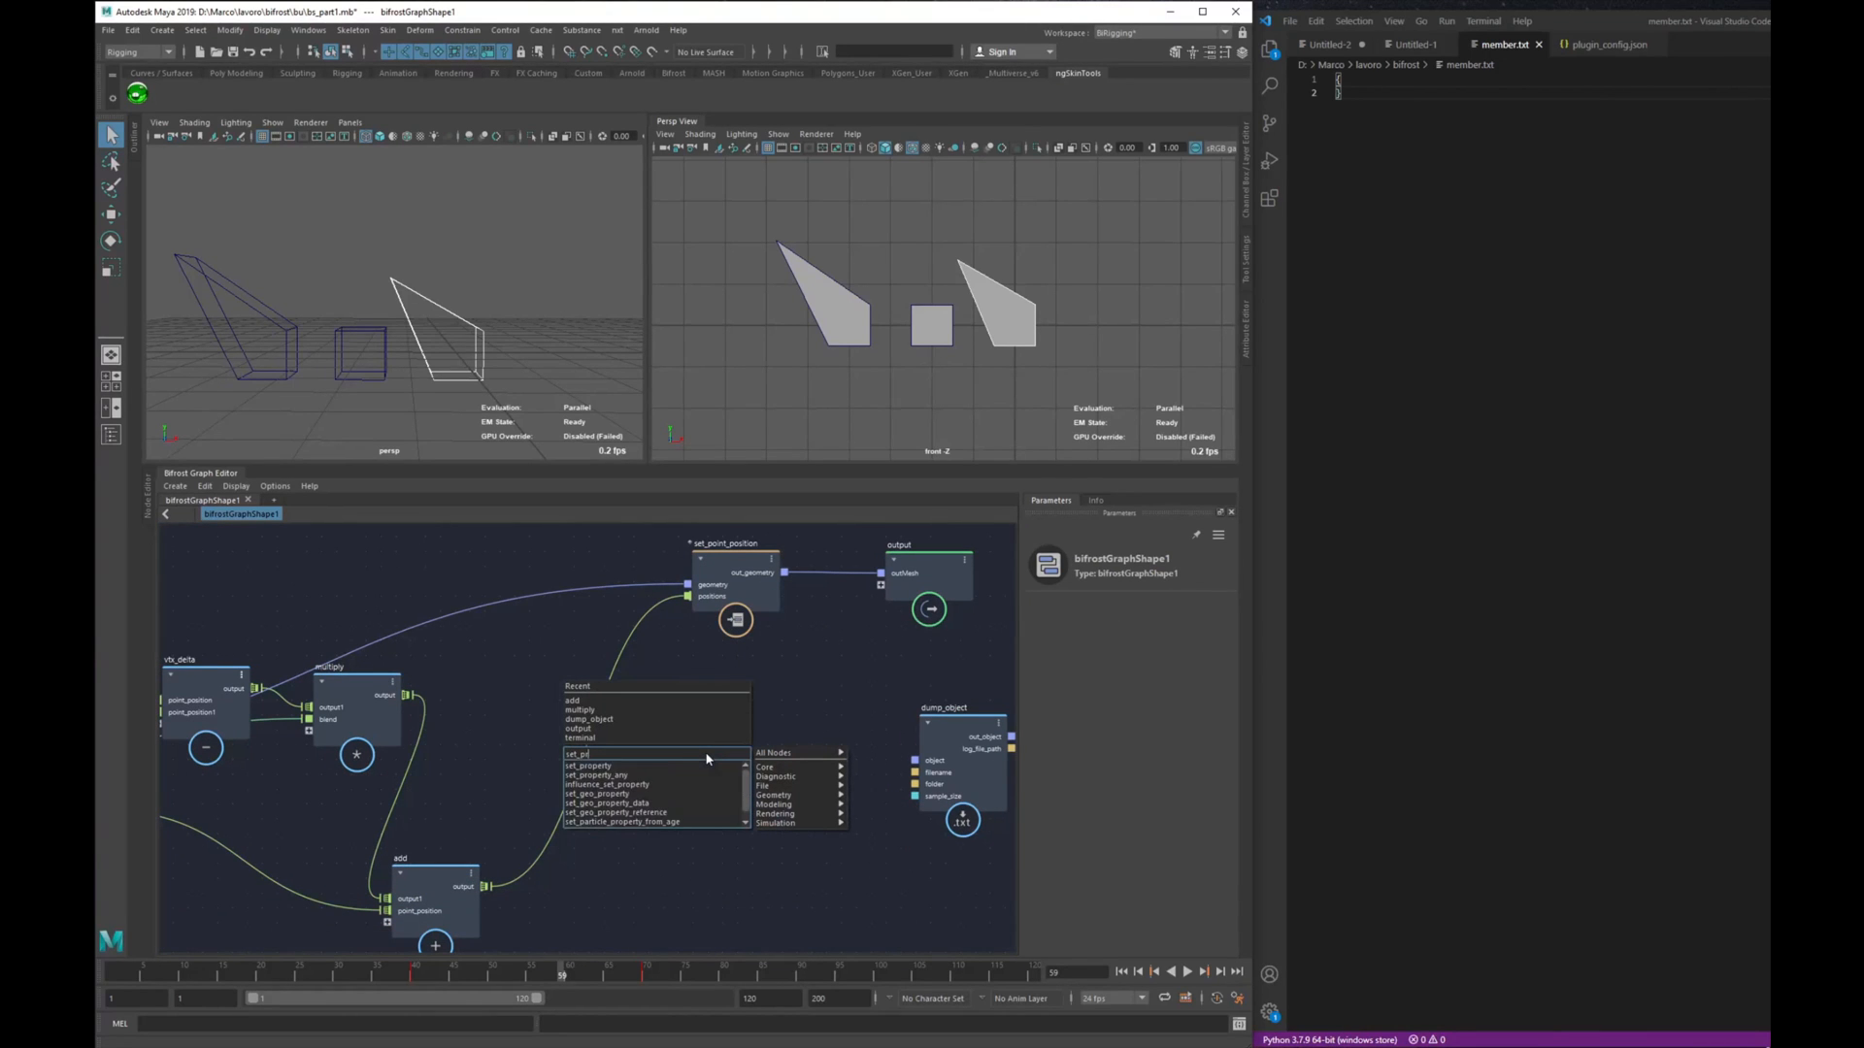
key("Down")
key("Return")
middle_click_drag(695, 744, 722, 743, "alt")
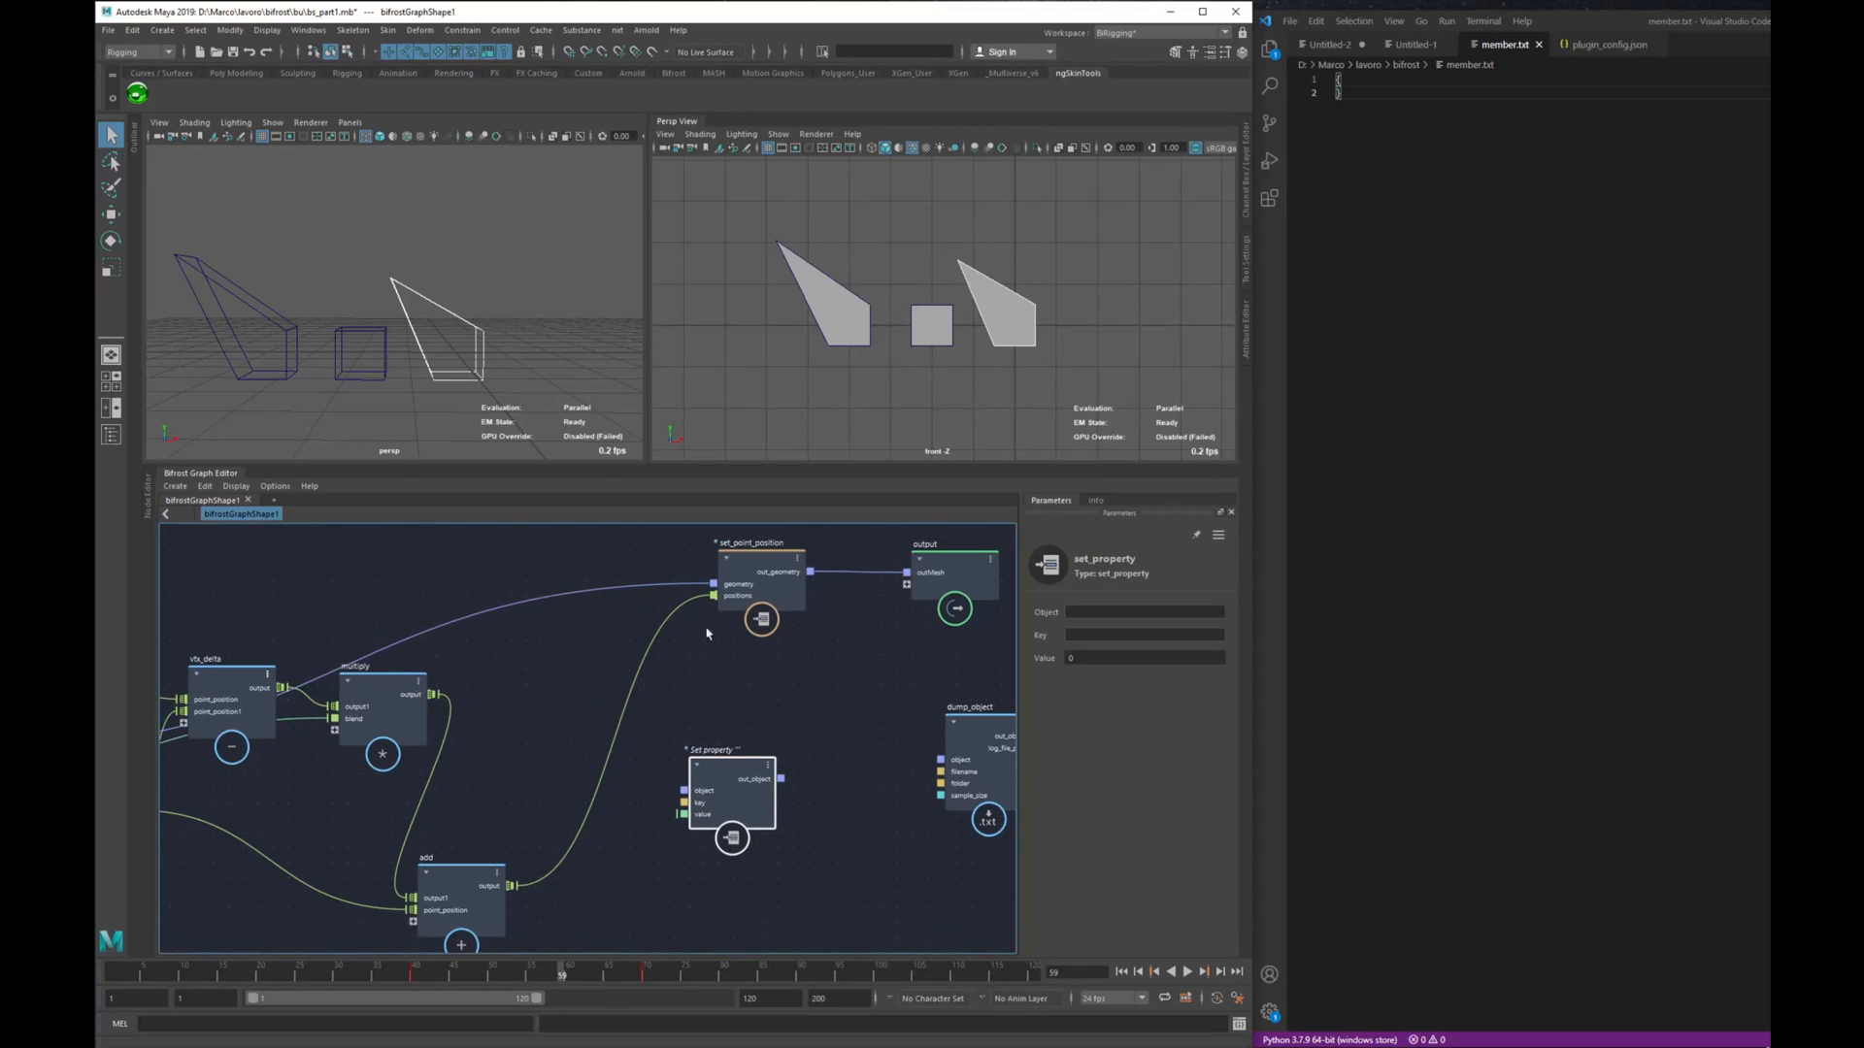
Step: Inspect the set_geo_property node inside the set_point_position compound and return to bifrostGraphShape1
double_click(762, 597)
left_click(612, 683)
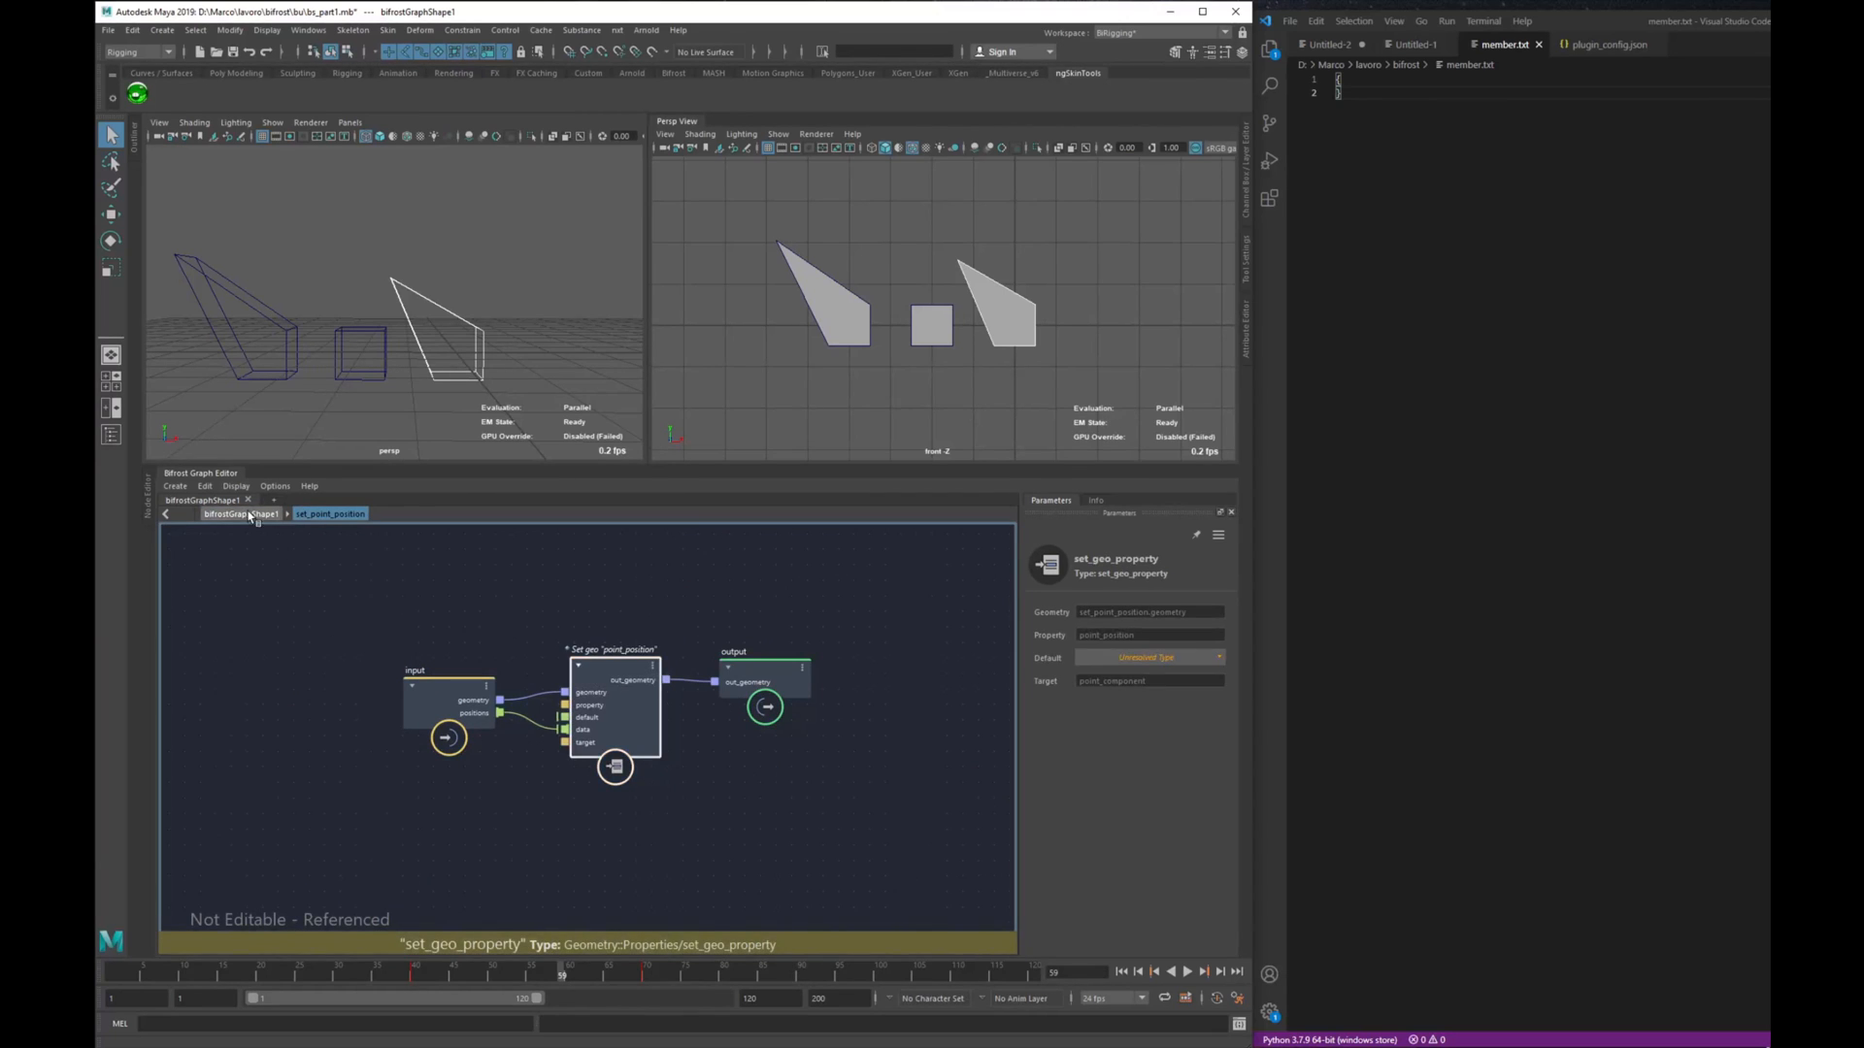
left_click(245, 514)
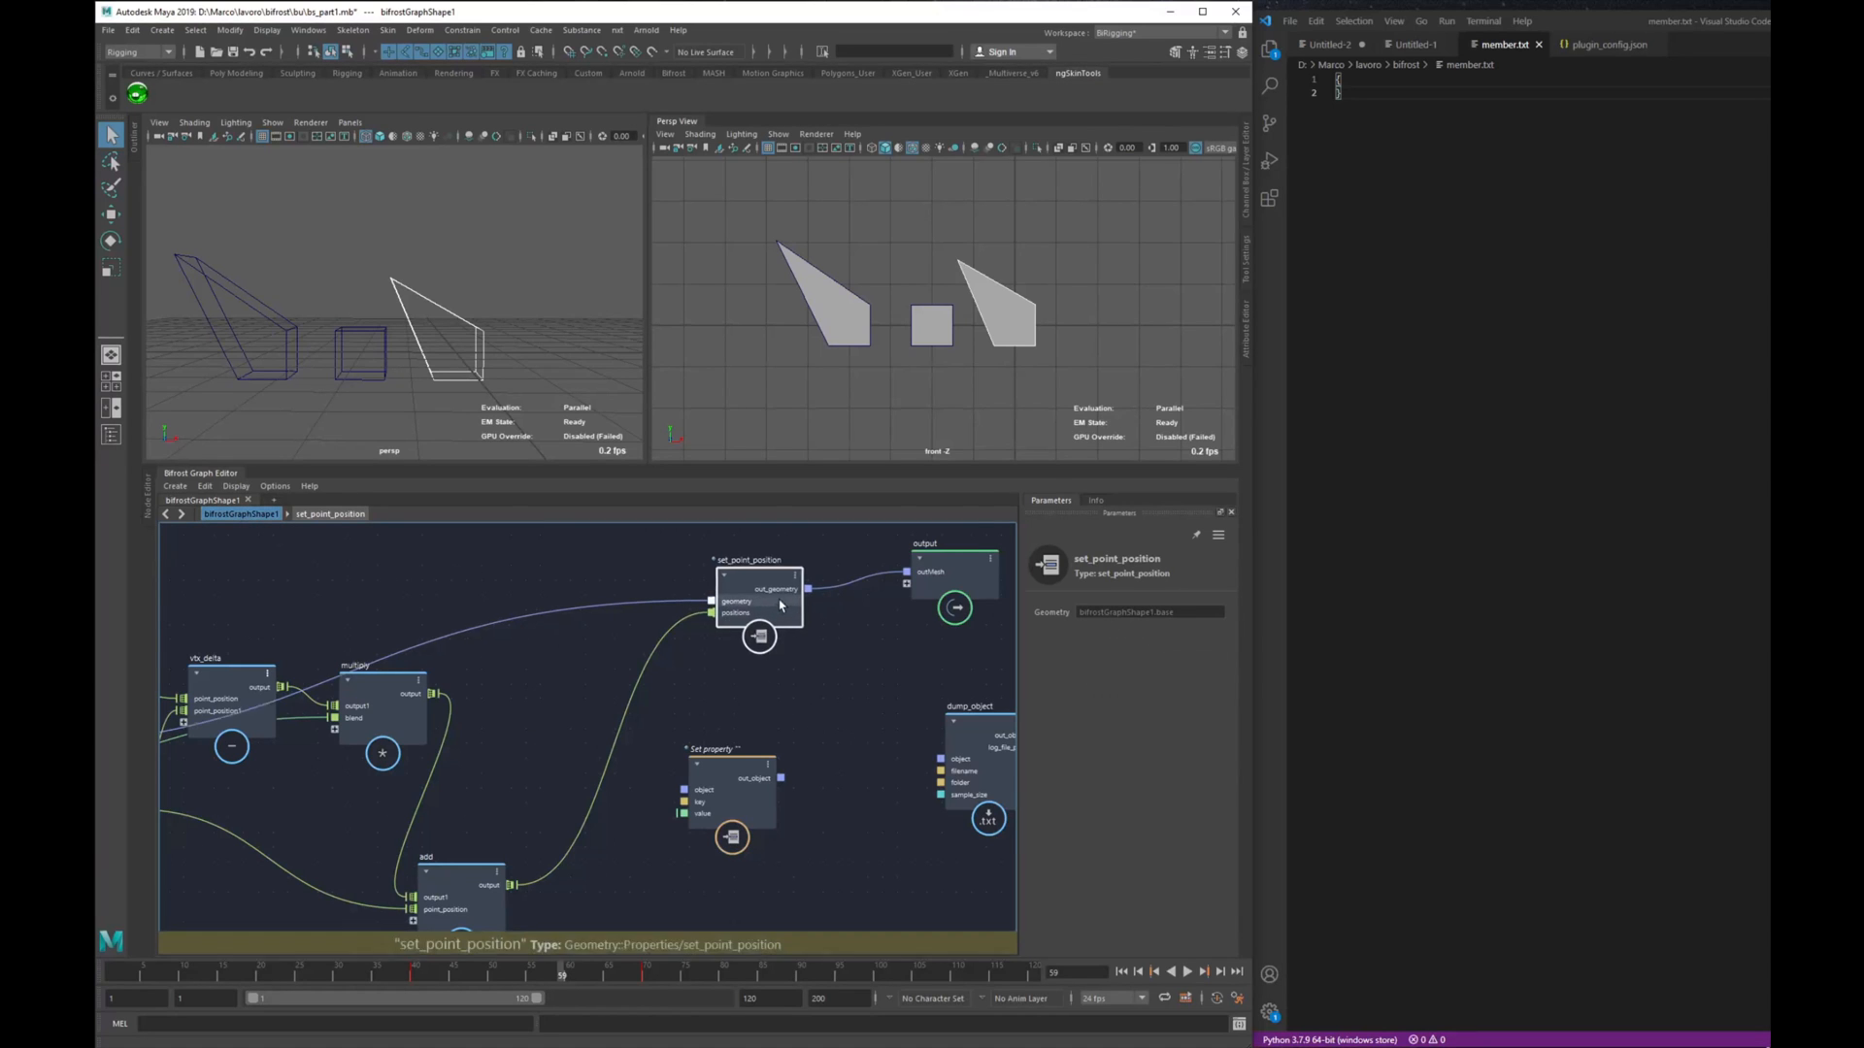
Step: Connect set_property's out_object to dump_object's object input and check member.txt
left_click_drag(737, 809, 763, 765)
middle_click_drag(831, 773, 766, 782, "alt")
scroll(765, 782, "up", 1)
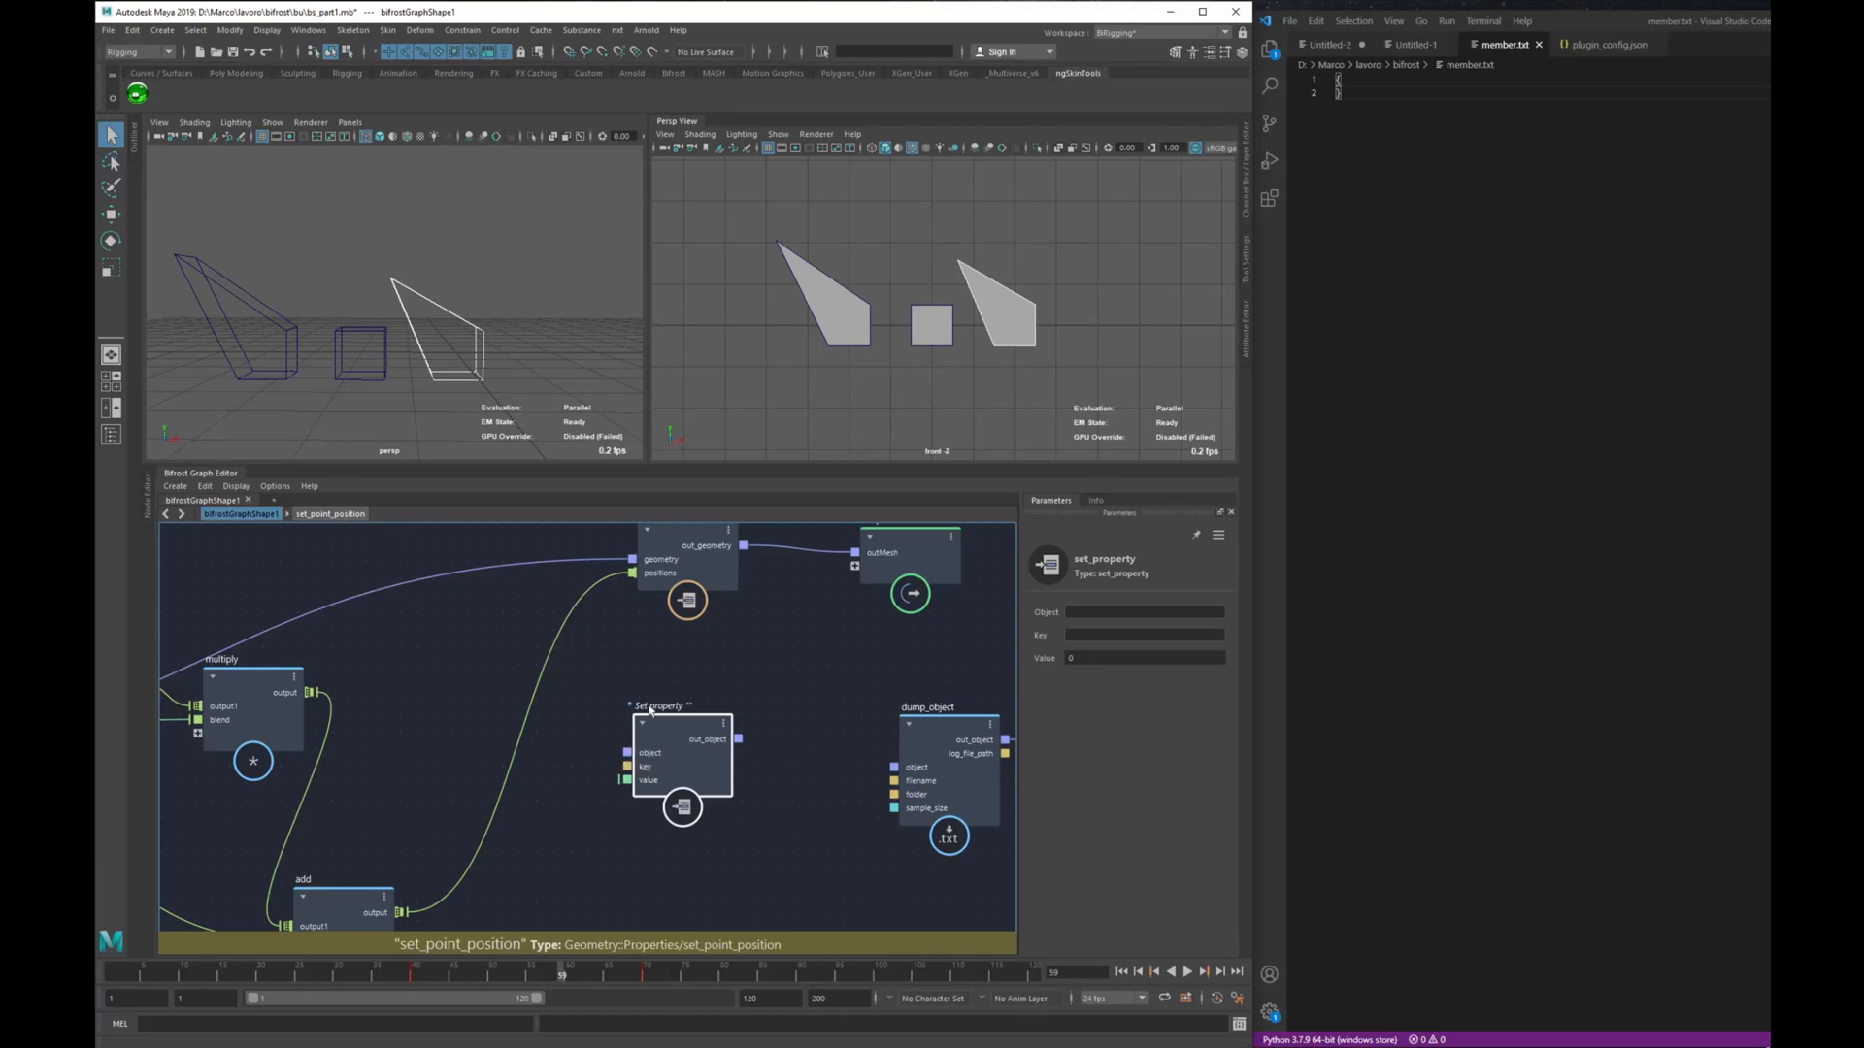
left_click_drag(651, 710, 664, 713)
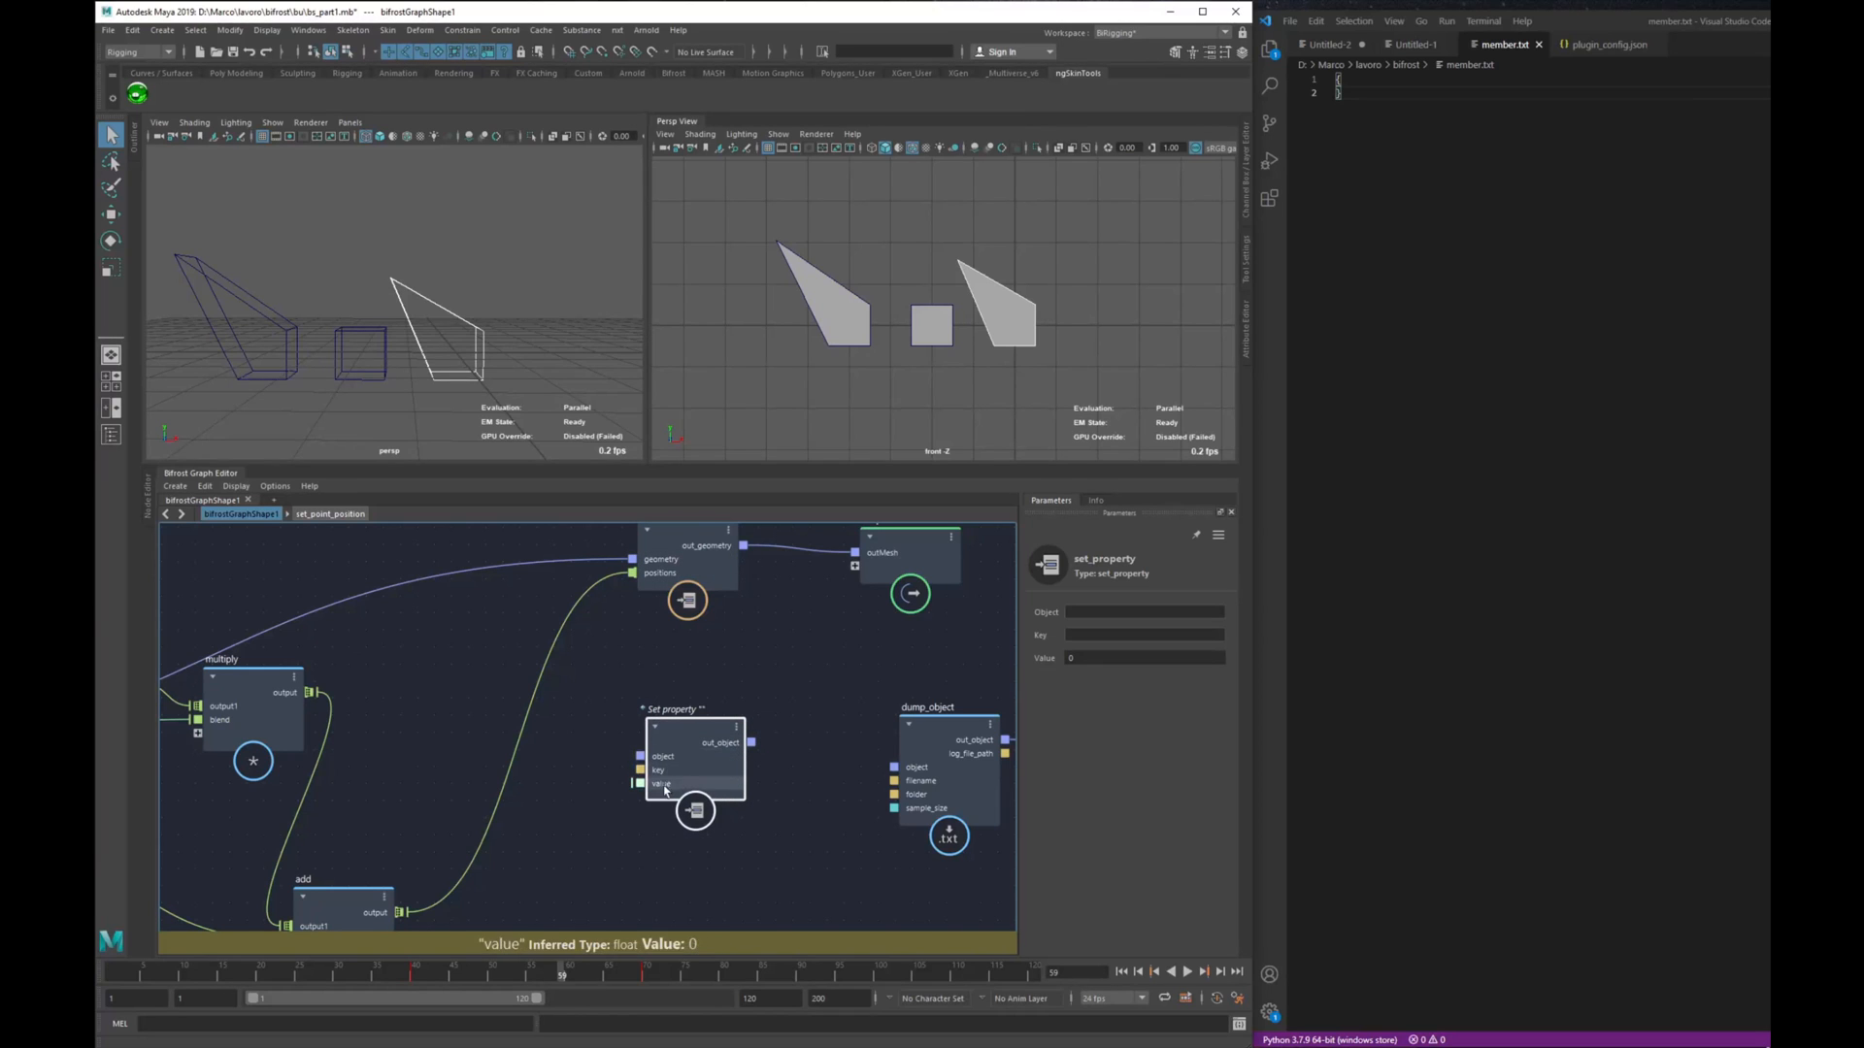
left_click_drag(893, 752, 894, 767)
left_click(967, 765)
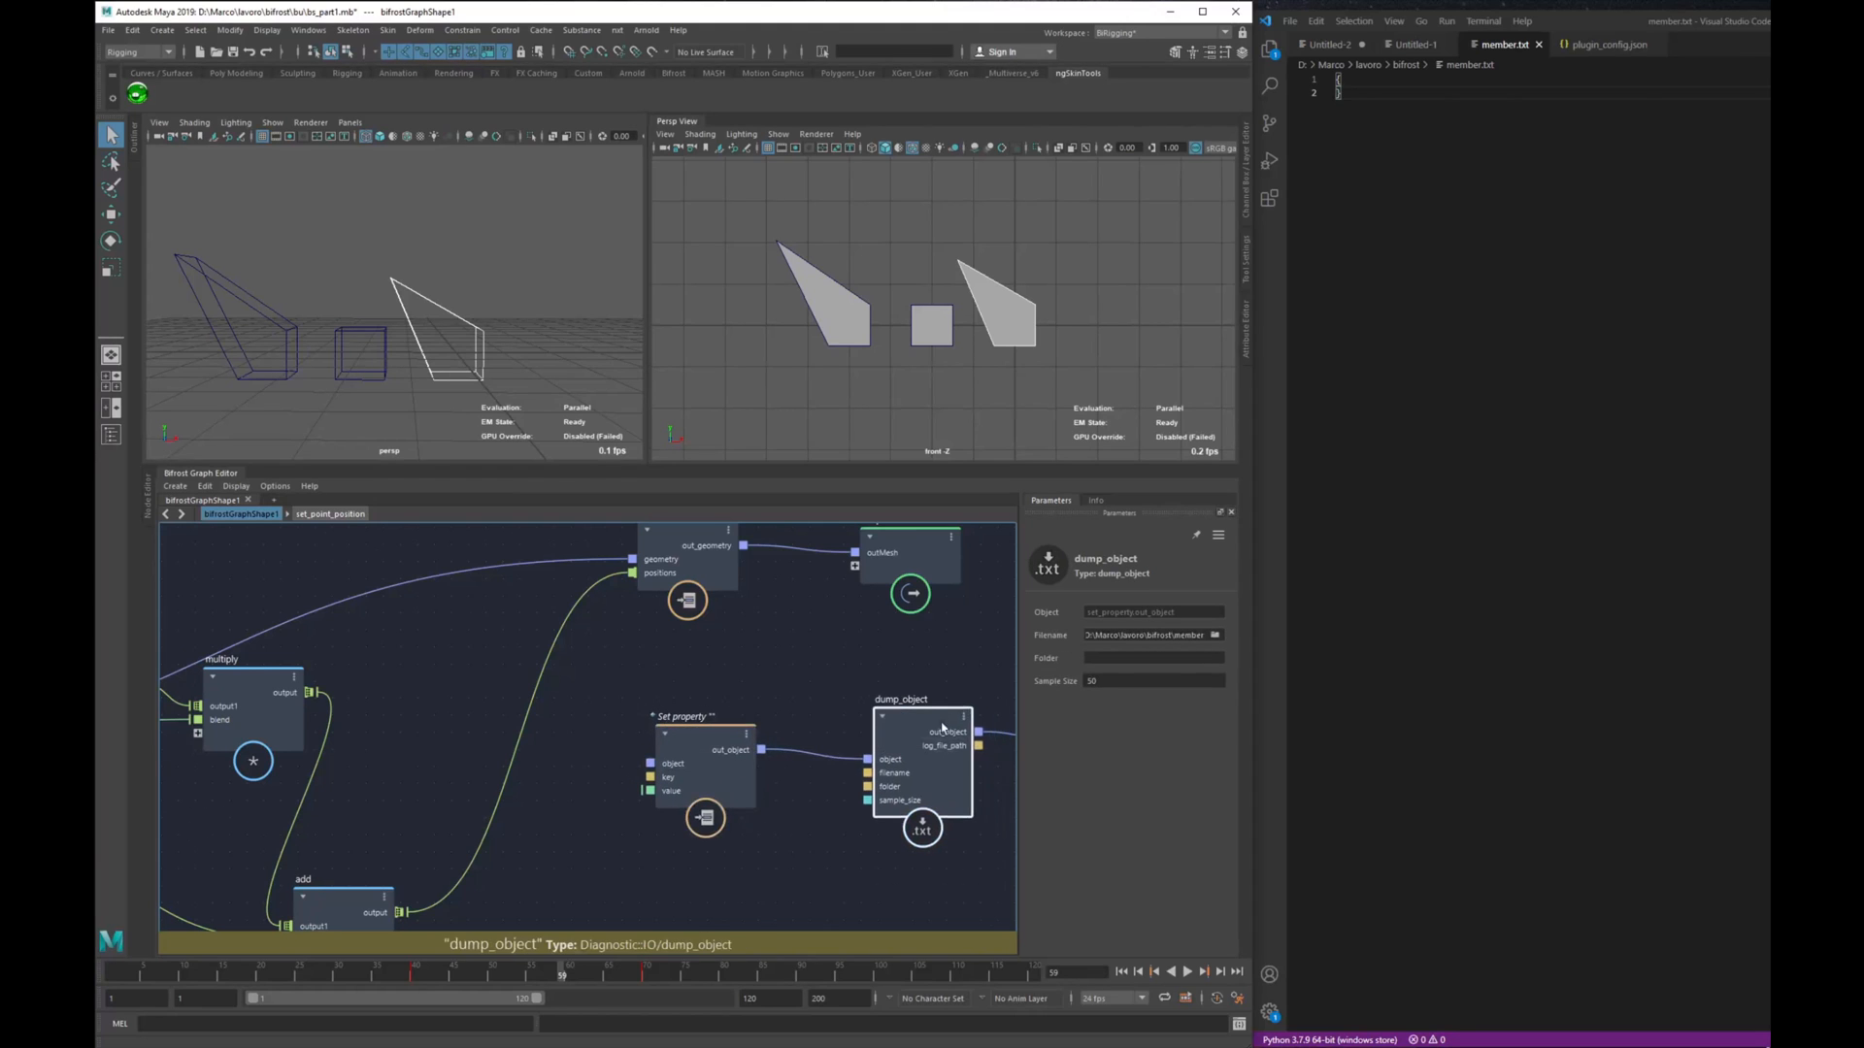
left_click(1361, 100)
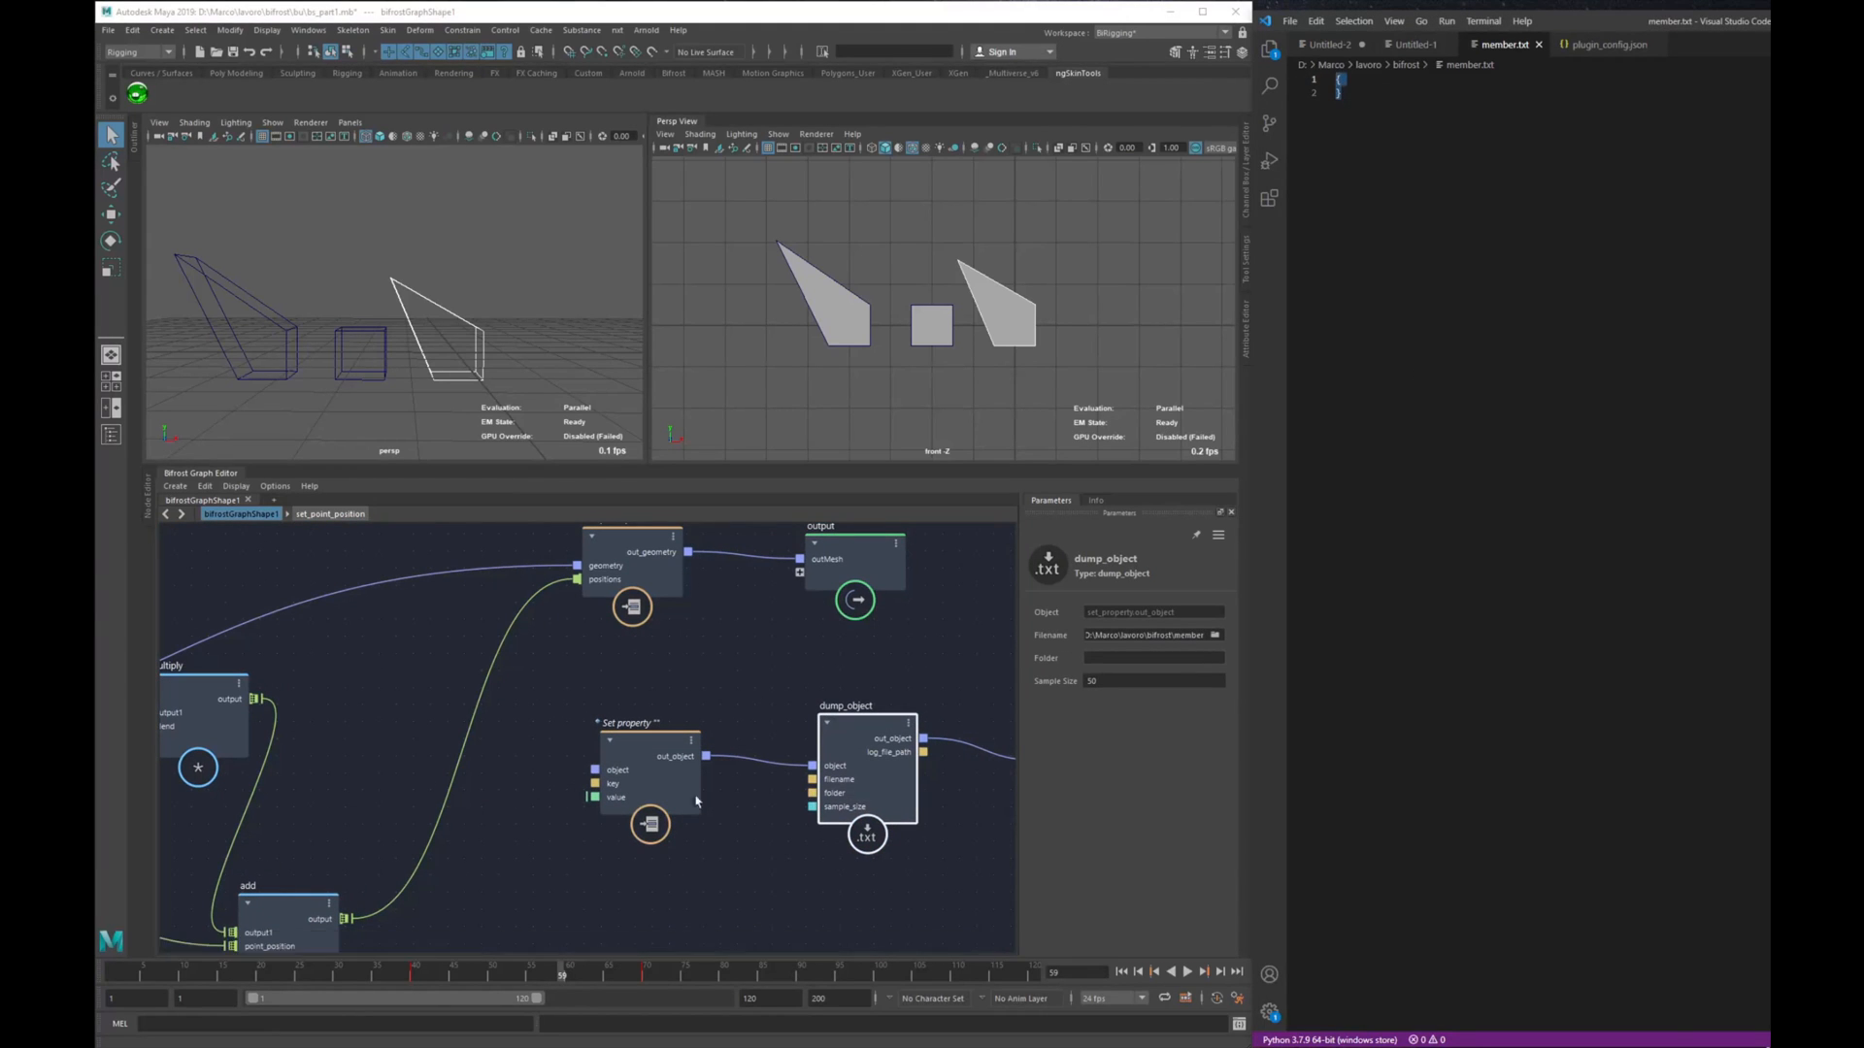
Step: Arrange the set_property and dump_object nodes in a row leading to the terminal
left_click(761, 699)
scroll(761, 699, "down", 3)
middle_click_drag(691, 690, 586, 699, "alt")
left_click_drag(548, 753, 568, 761)
scroll(641, 750, "up", 2)
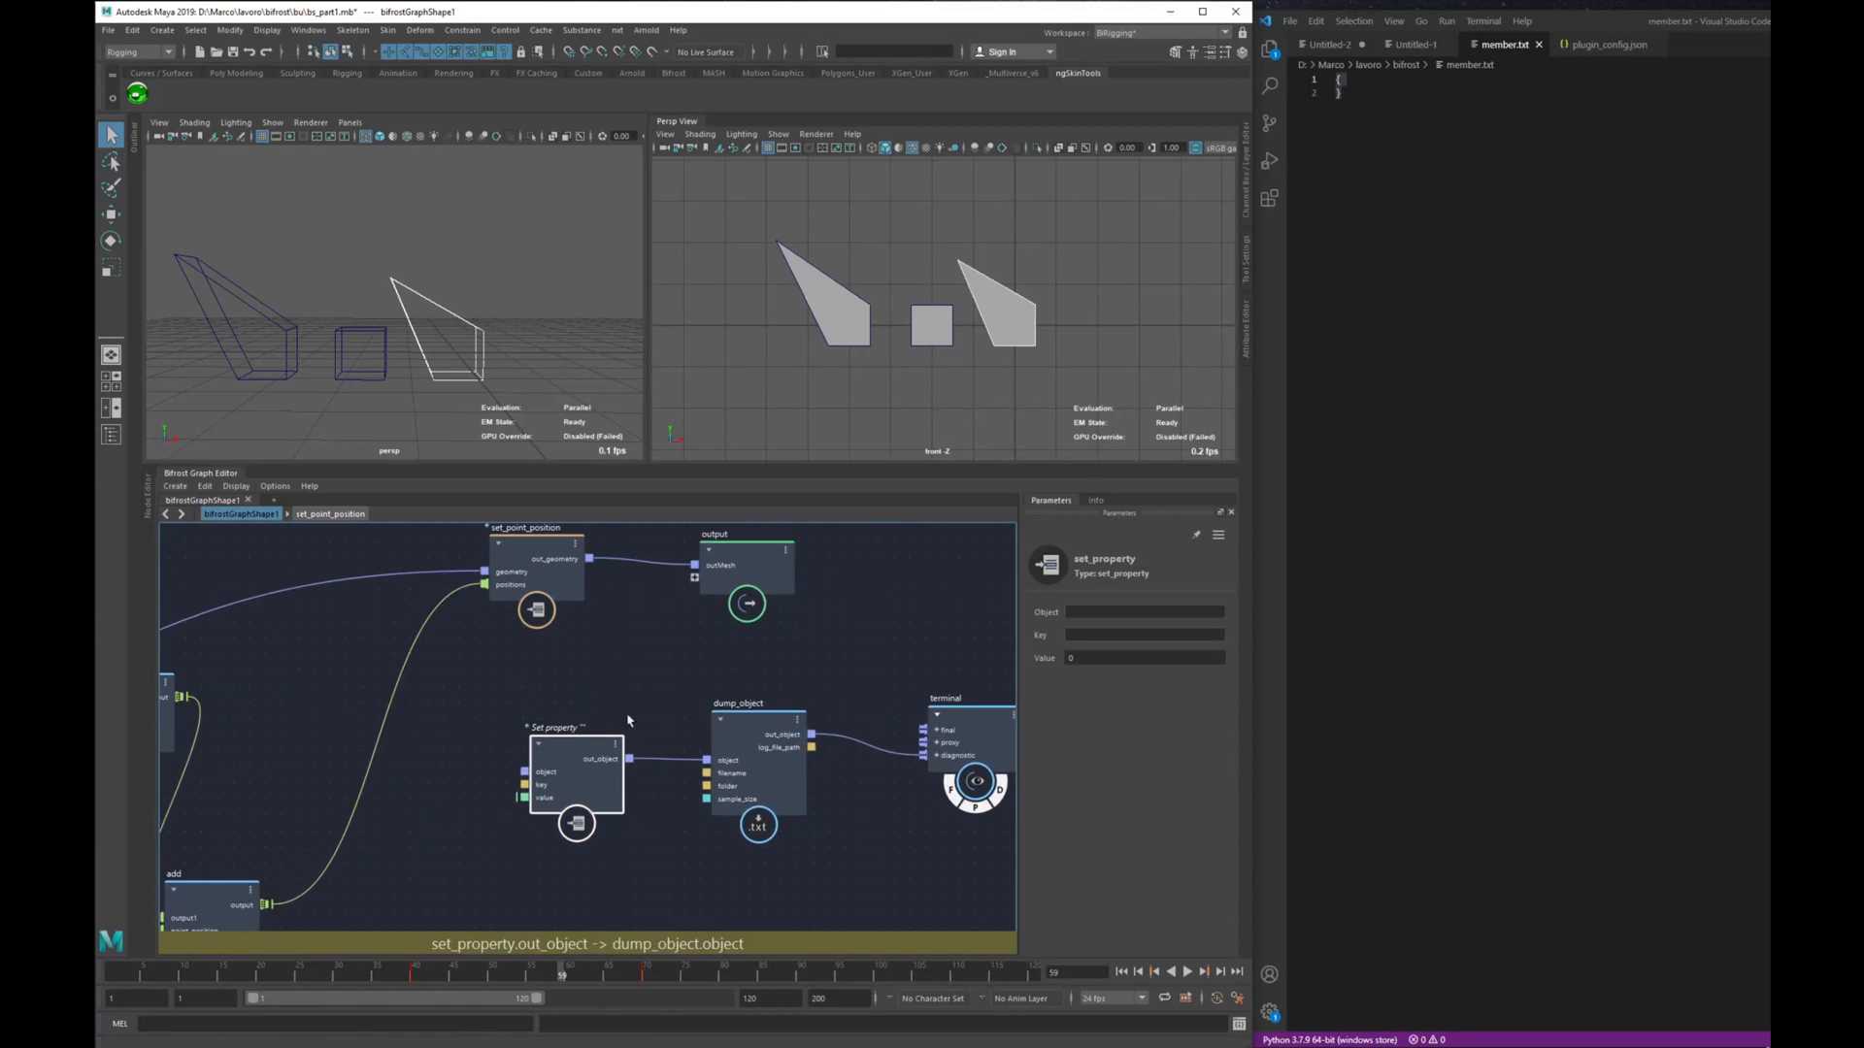
left_click_drag(735, 809, 737, 808)
left_click_drag(739, 755, 780, 760)
left_click(685, 706)
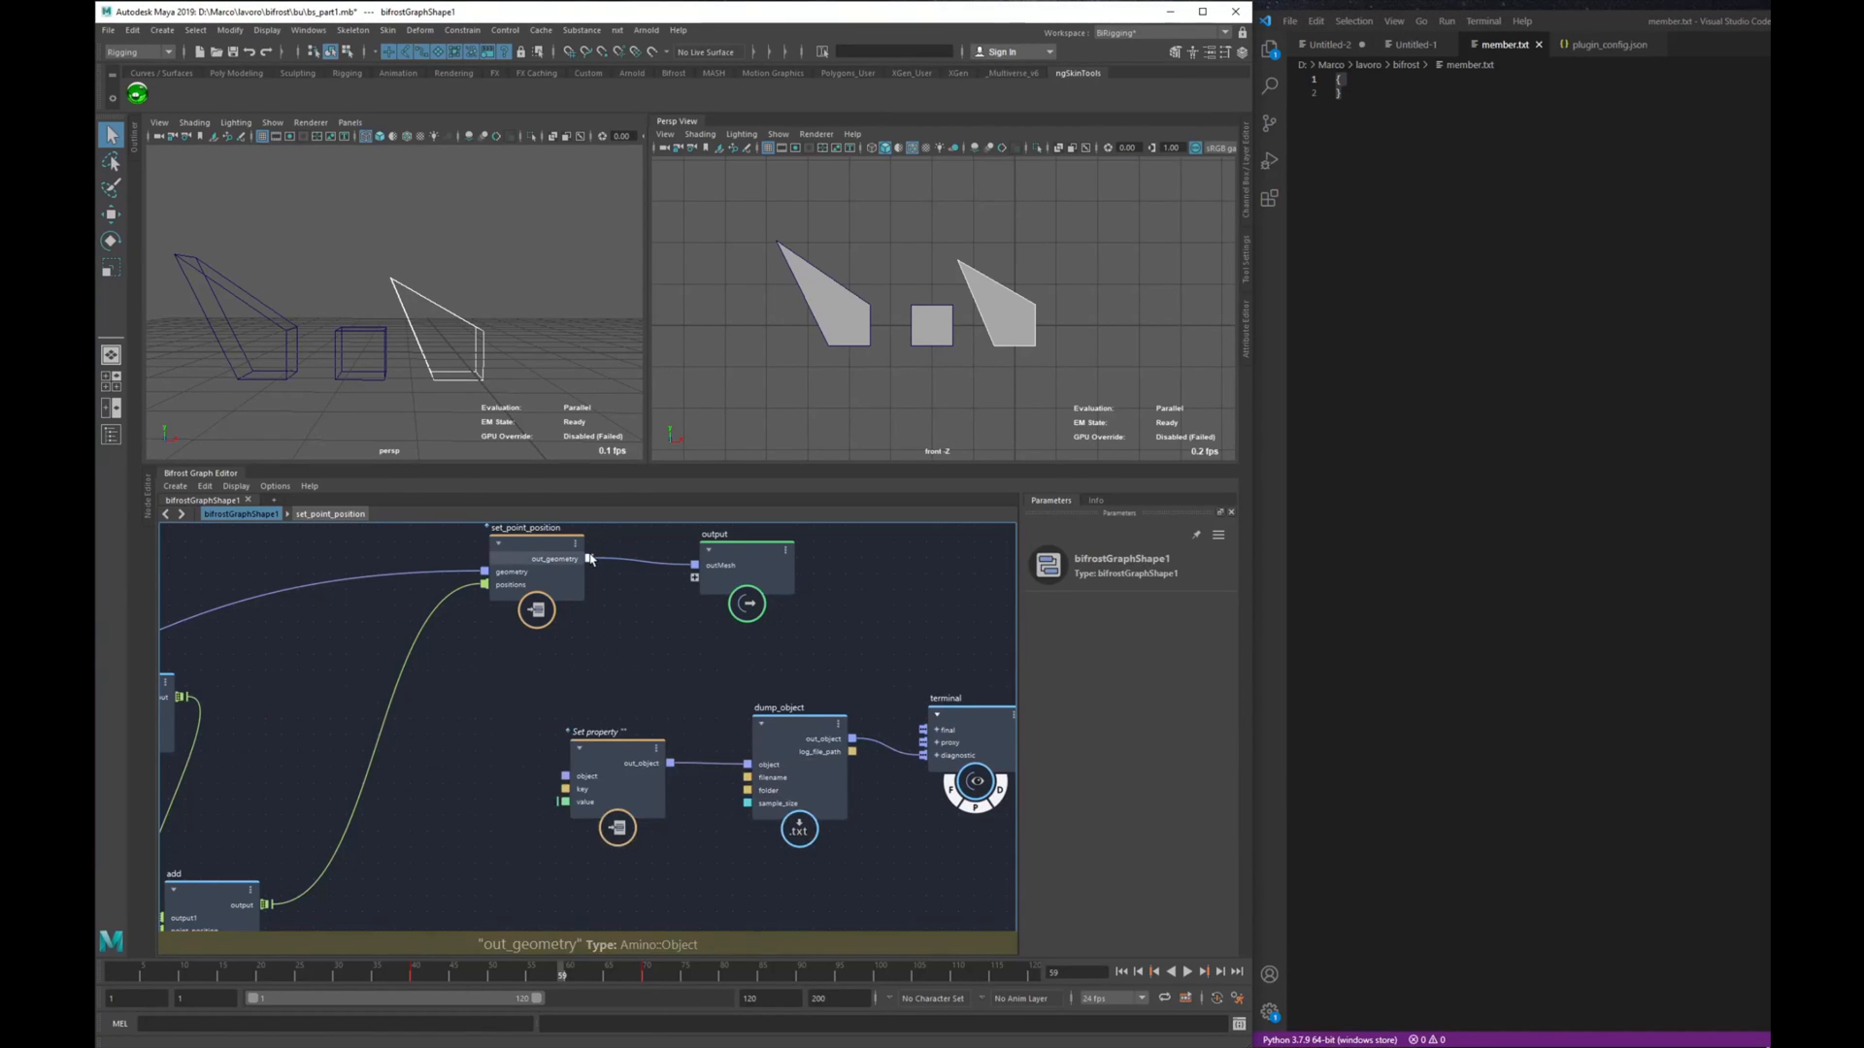
Step: Set the set_property node's Key to vtx
left_click_drag(589, 559, 581, 704)
mouse_move(583, 770)
left_mouse_down()
mouse_move(627, 691)
mouse_move(605, 765)
left_mouse_up()
middle_click_drag(536, 867, 610, 760, "alt")
left_click_drag(300, 813, 426, 712)
scroll(451, 737, "up", 2)
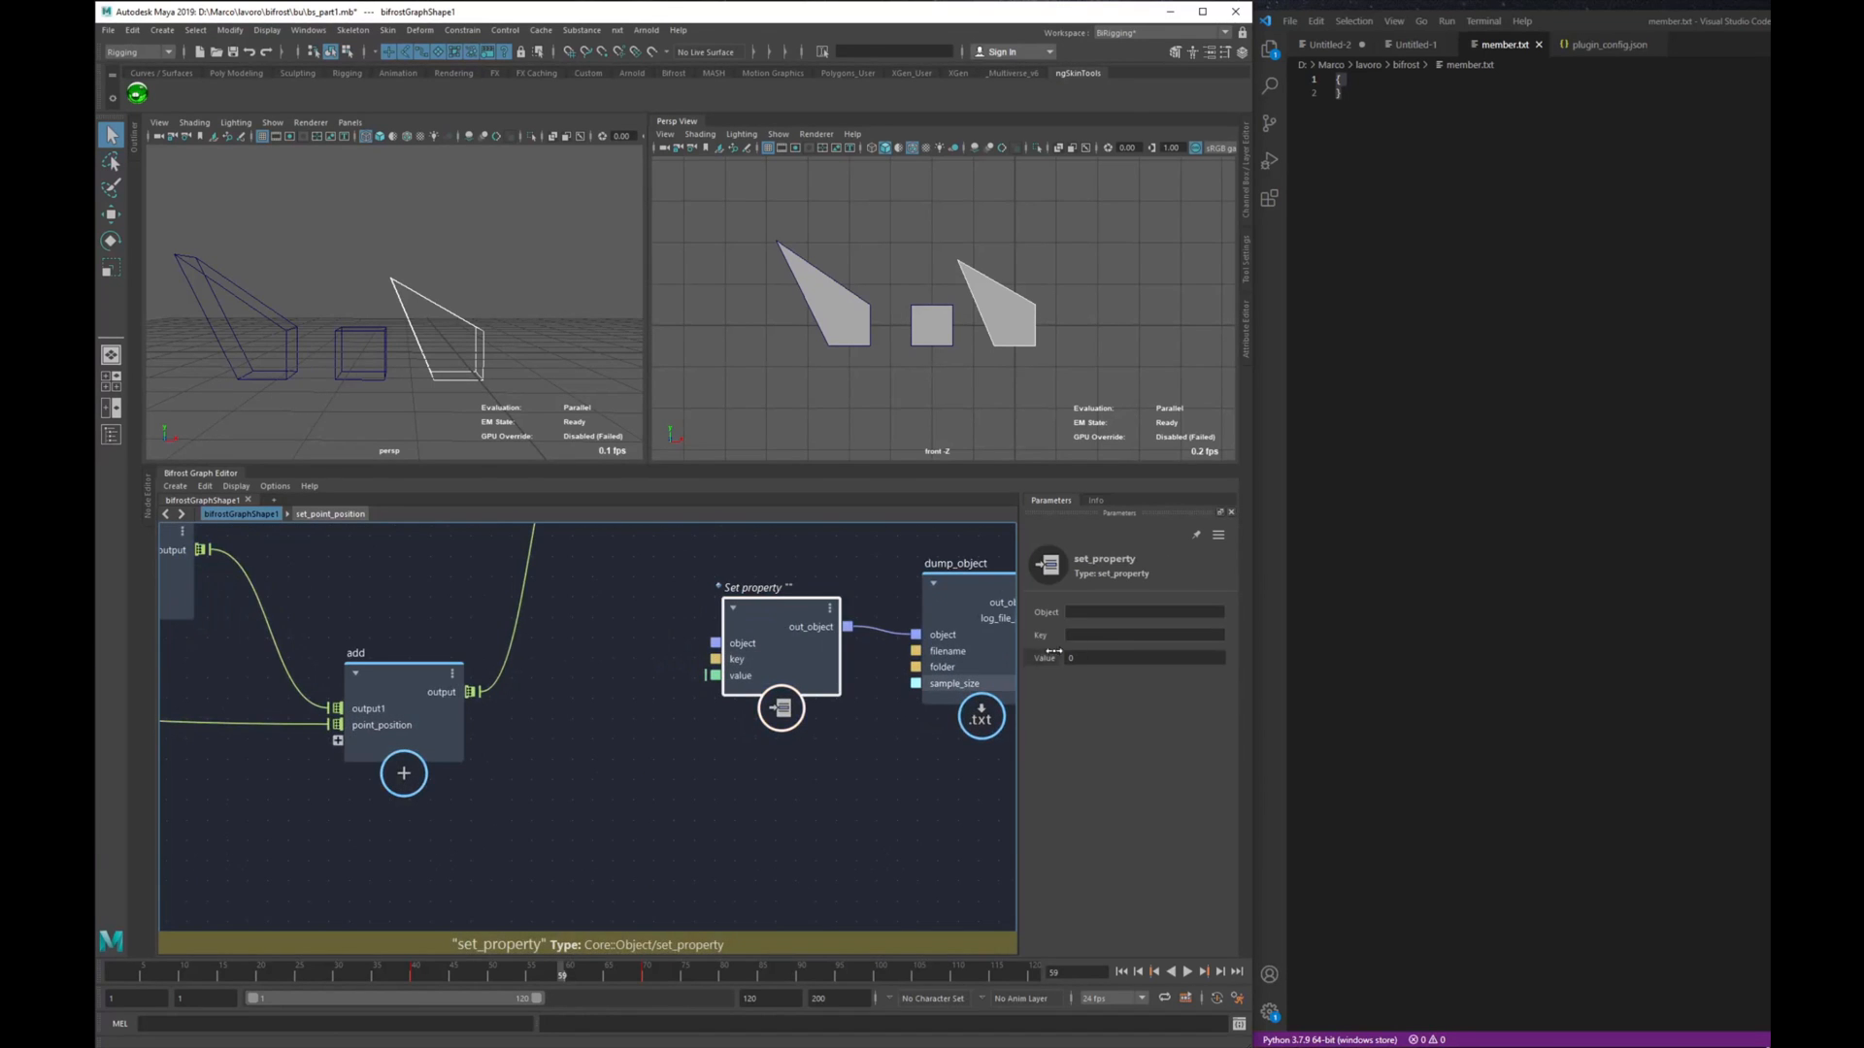
left_click(1094, 633)
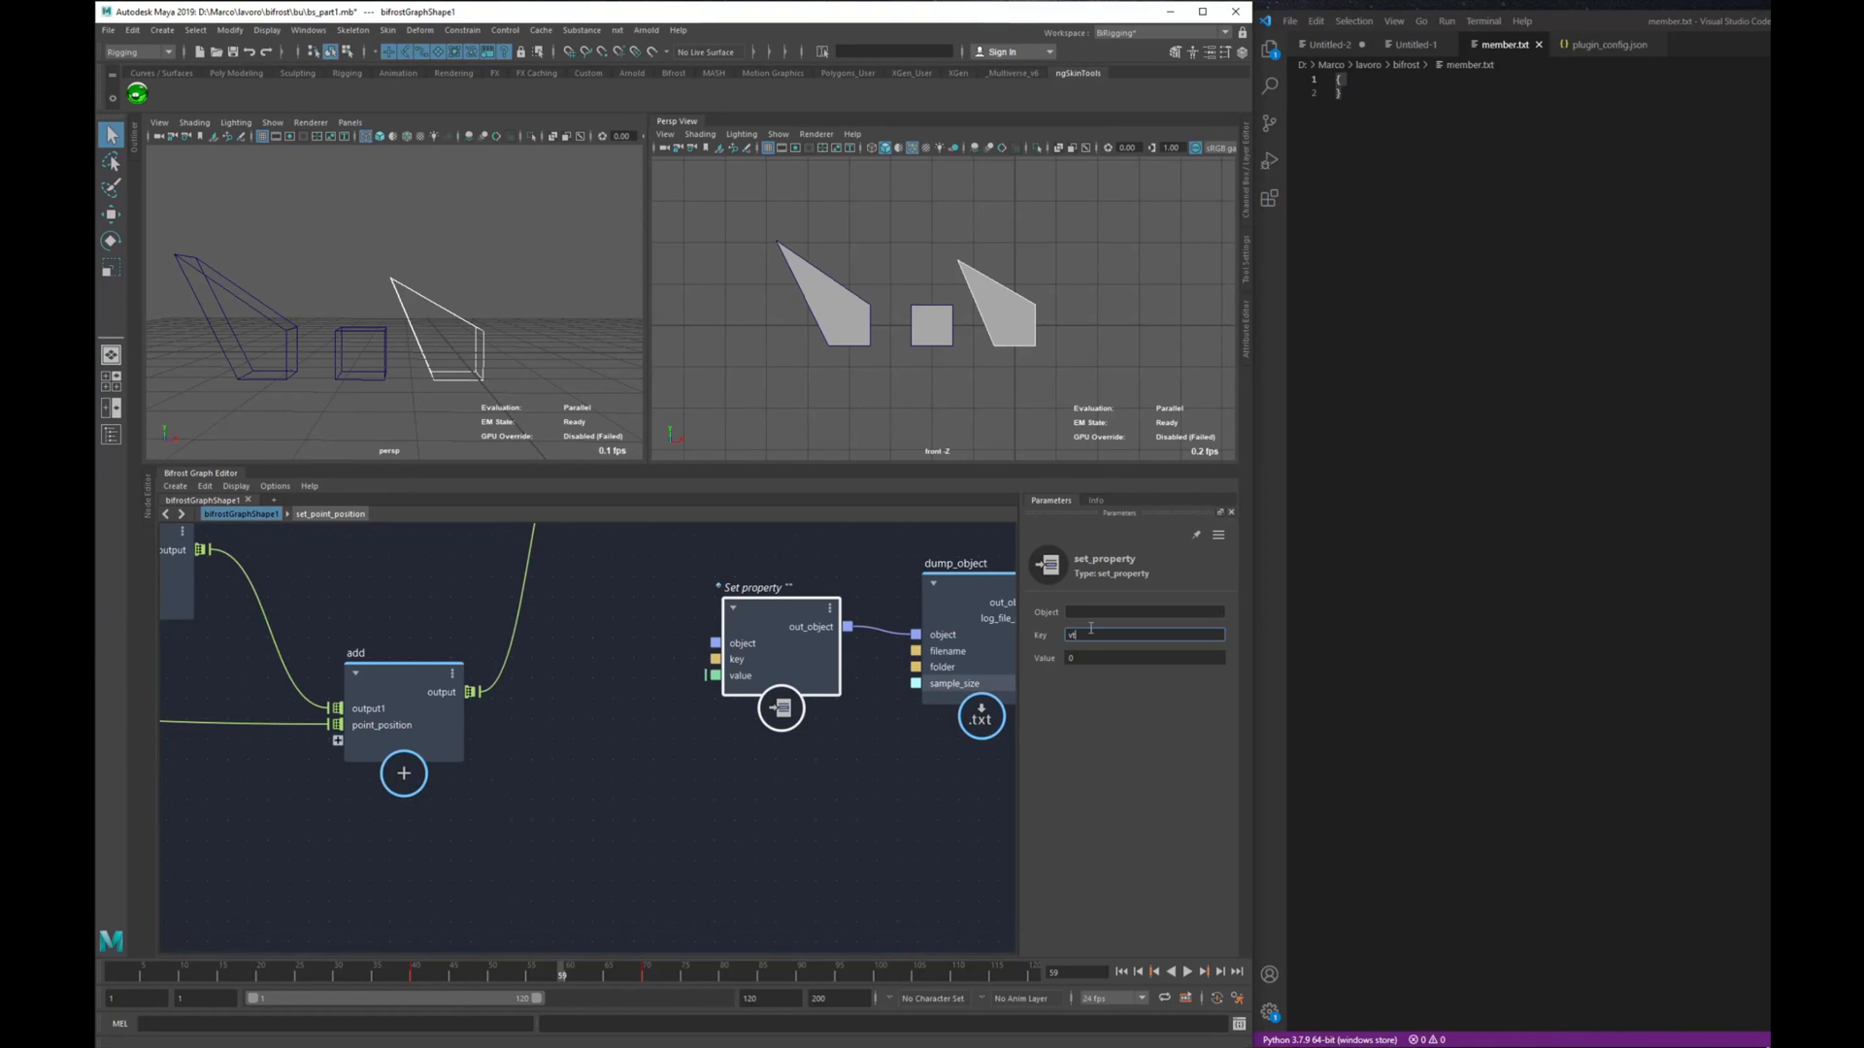
left_click(558, 698)
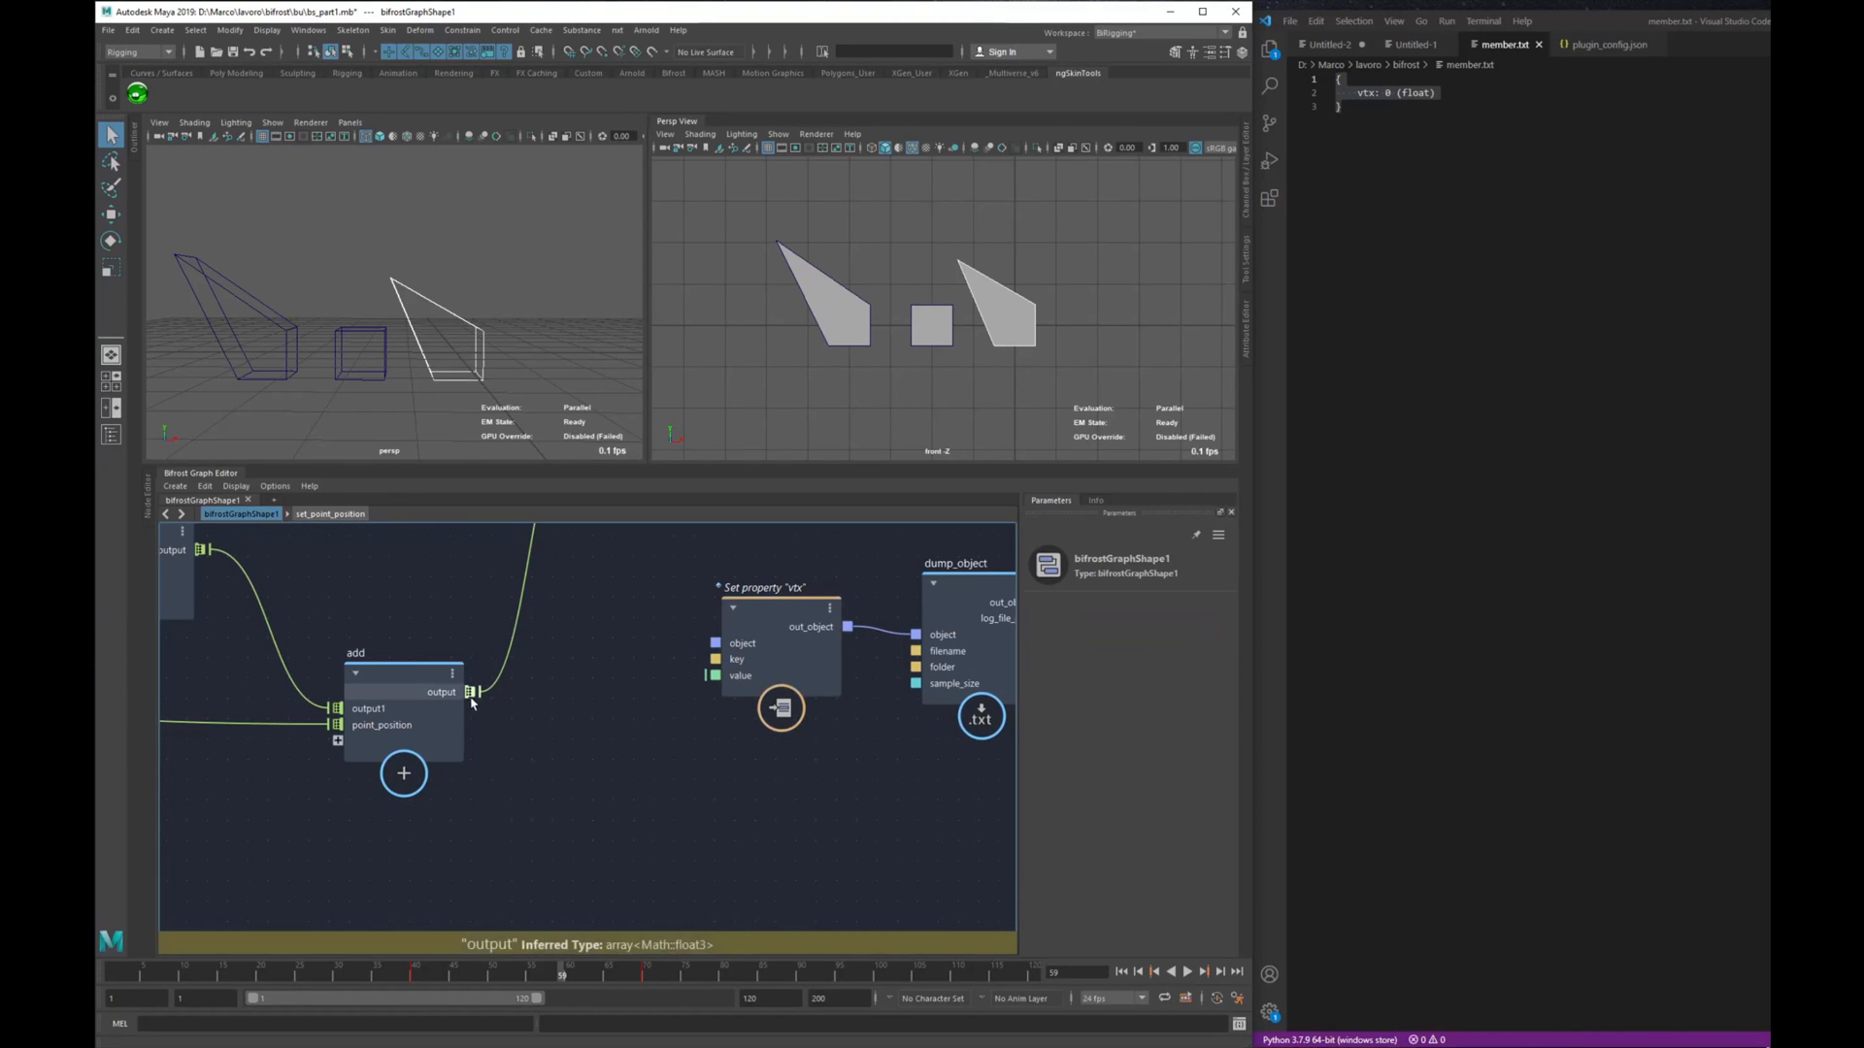
Step: Connect the add node's output to the value input of the vtx set_property node and refresh member.txt
left_click_drag(697, 682, 572, 743)
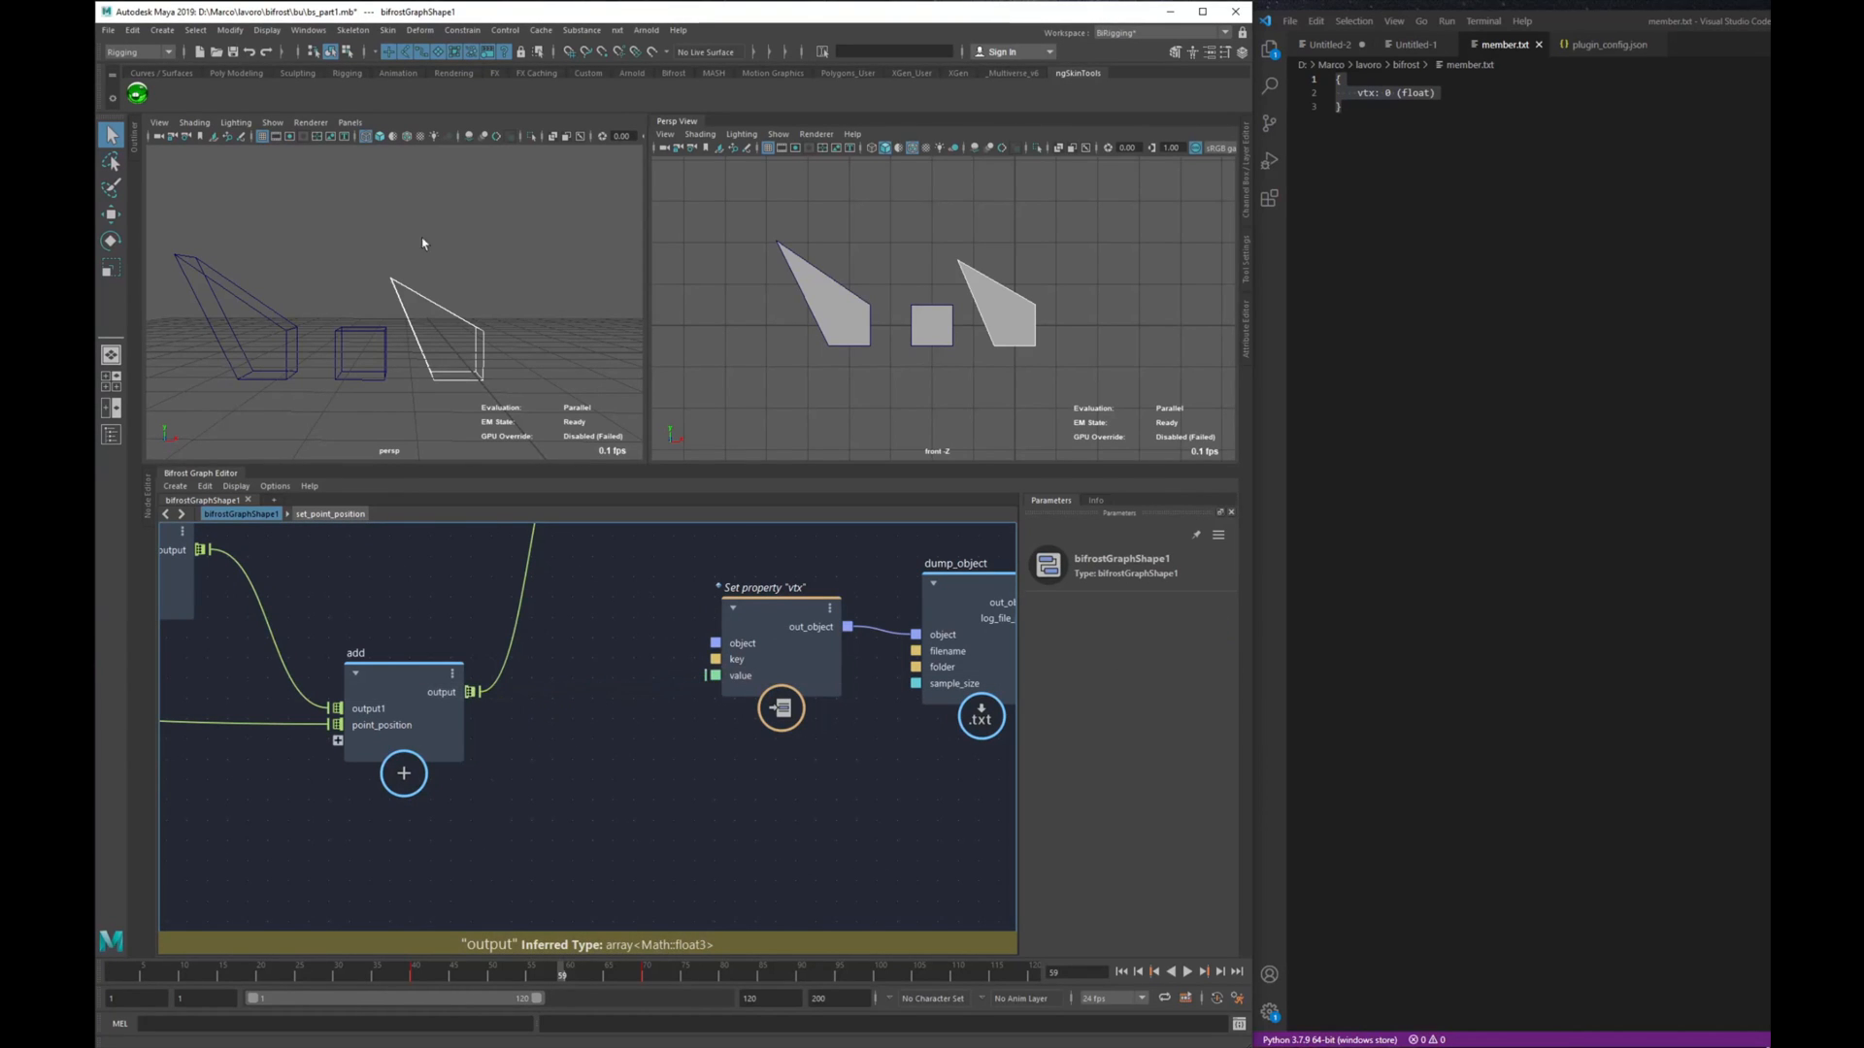
left_click_drag(472, 691, 730, 677)
left_click(1506, 165)
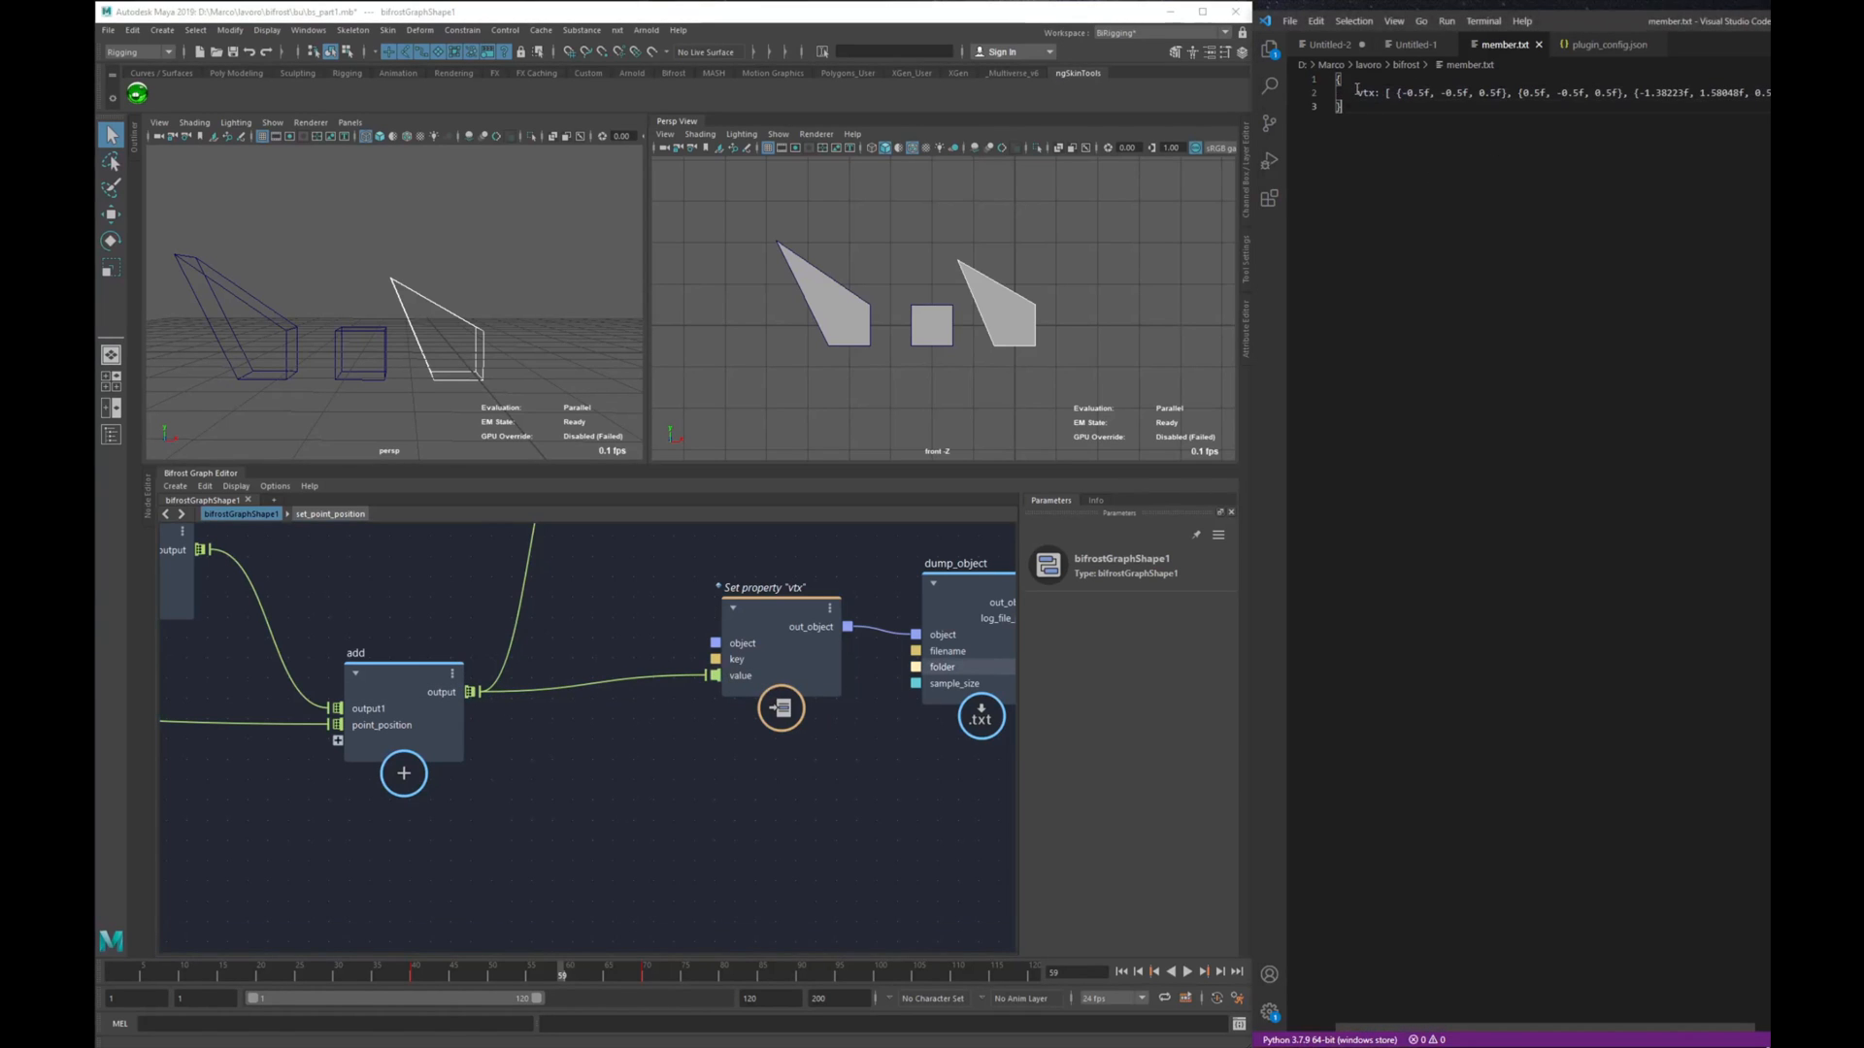
Step: Step the timeline through frames 65, 59 and 53, comparing the vtx positions written to member.txt
left_click_drag(563, 971, 607, 964)
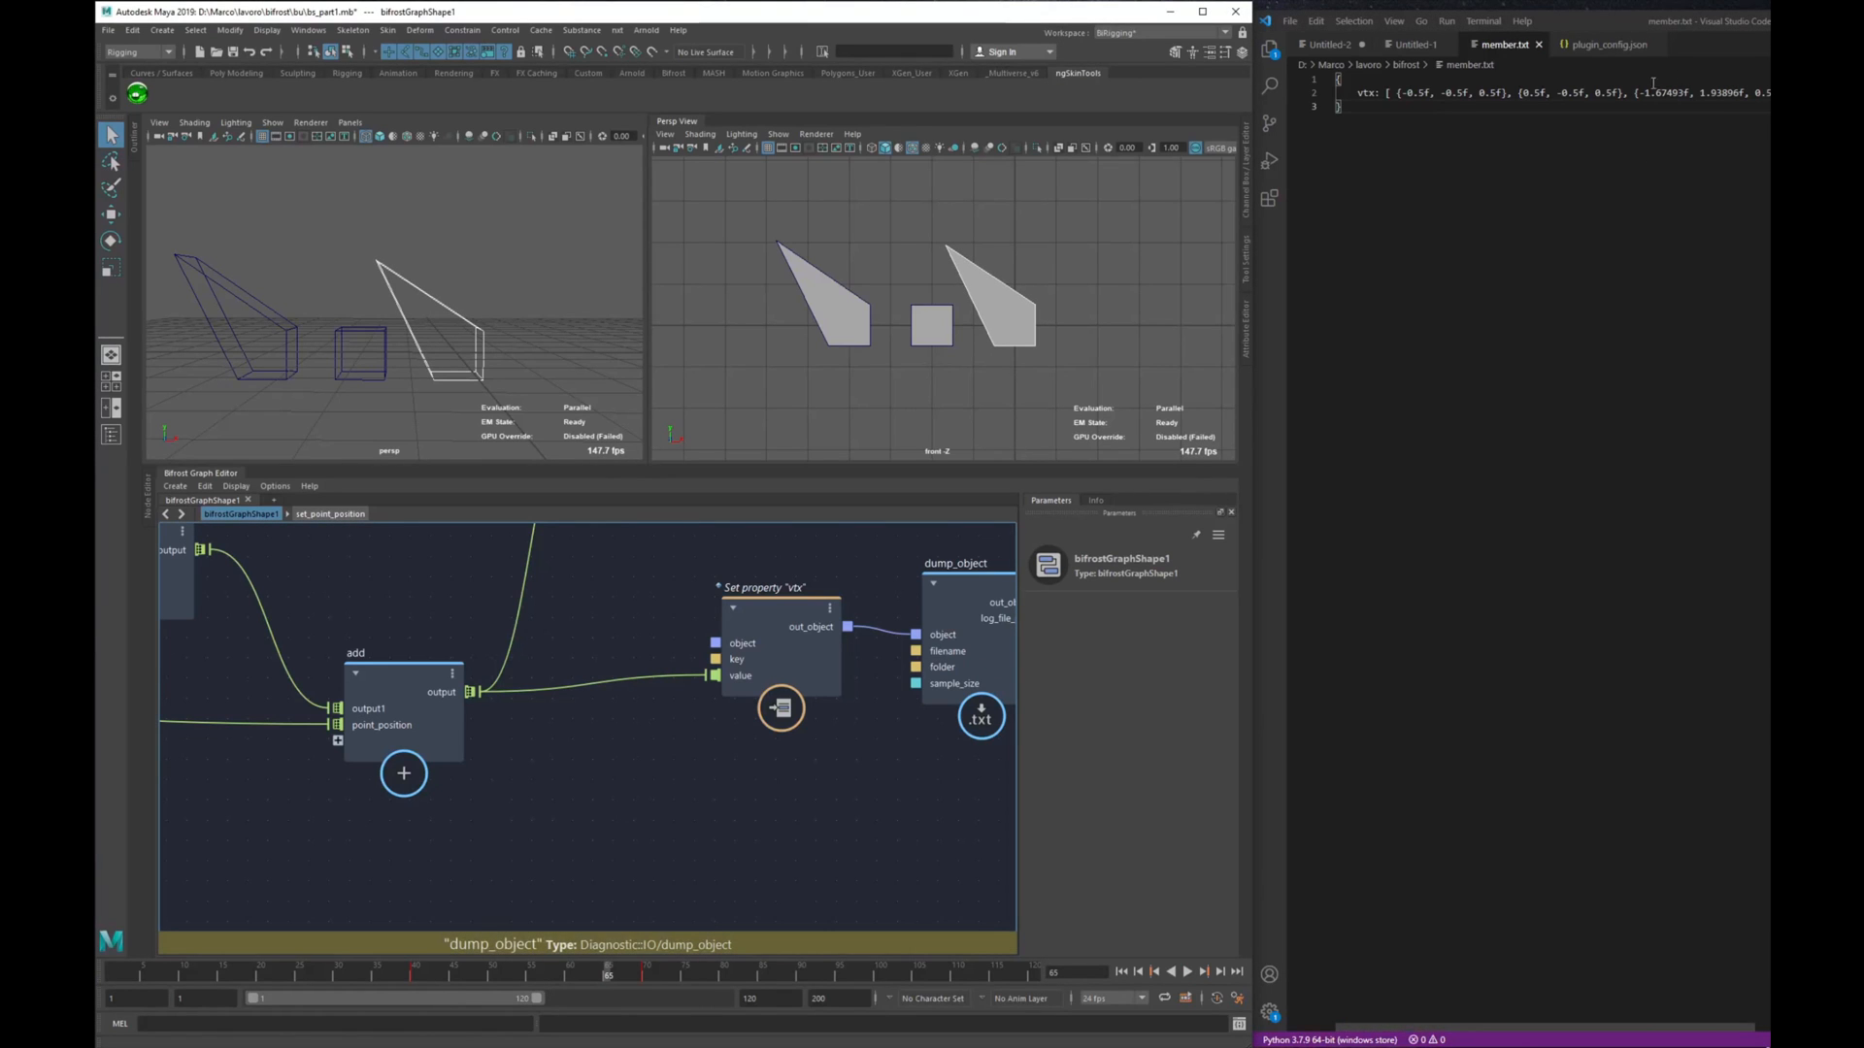
left_click_drag(1635, 92, 1776, 93)
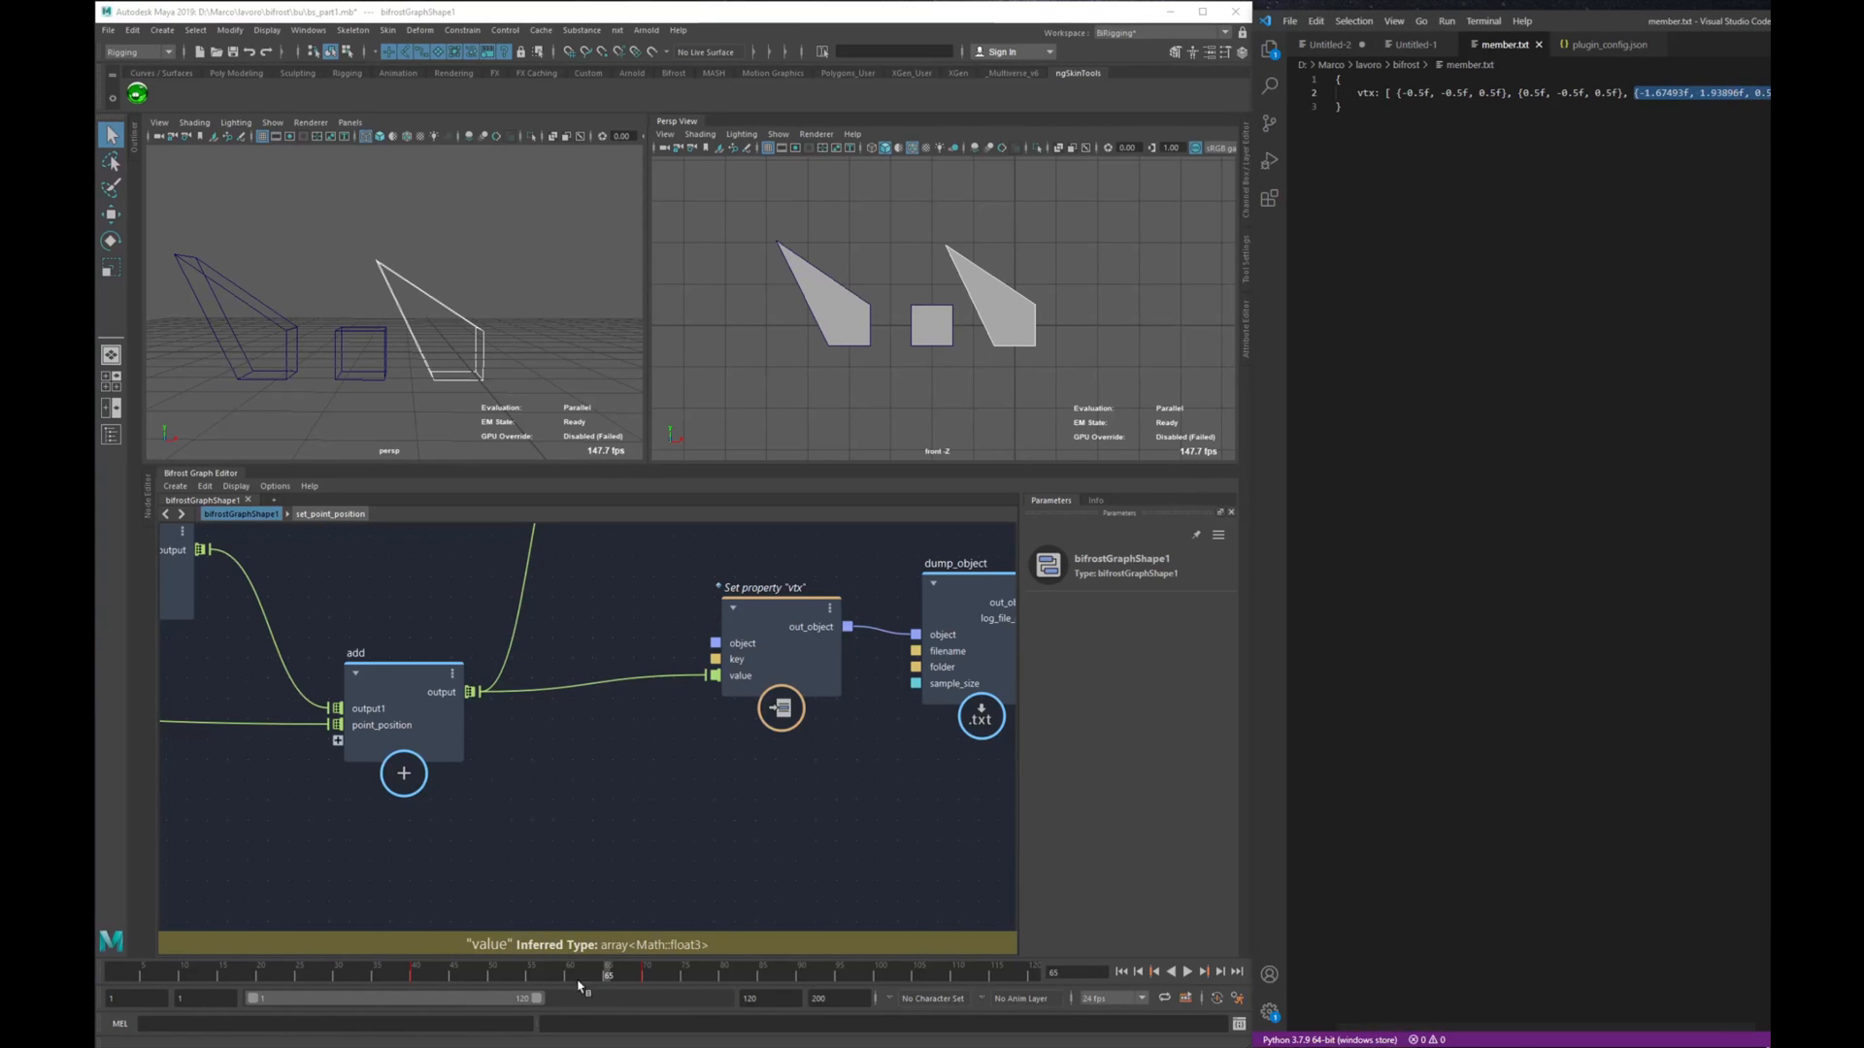
left_click_drag(605, 973, 587, 979)
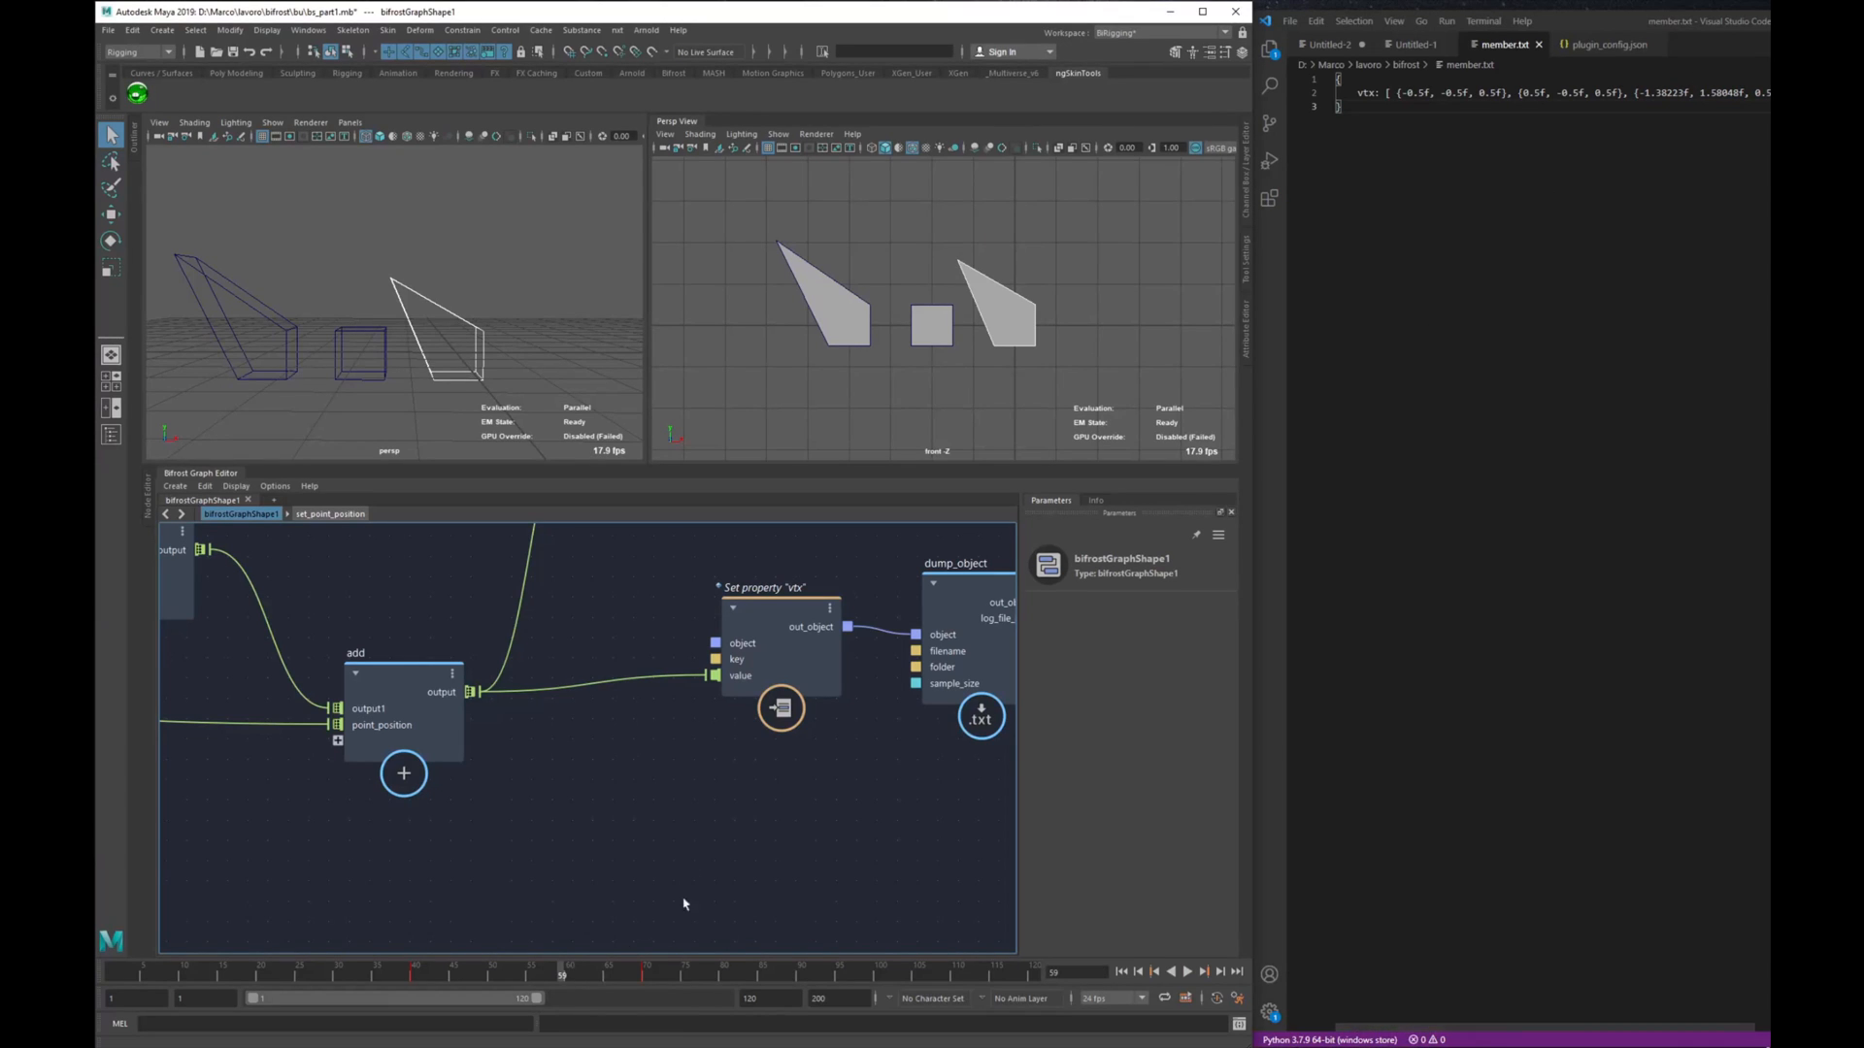
left_click(517, 982)
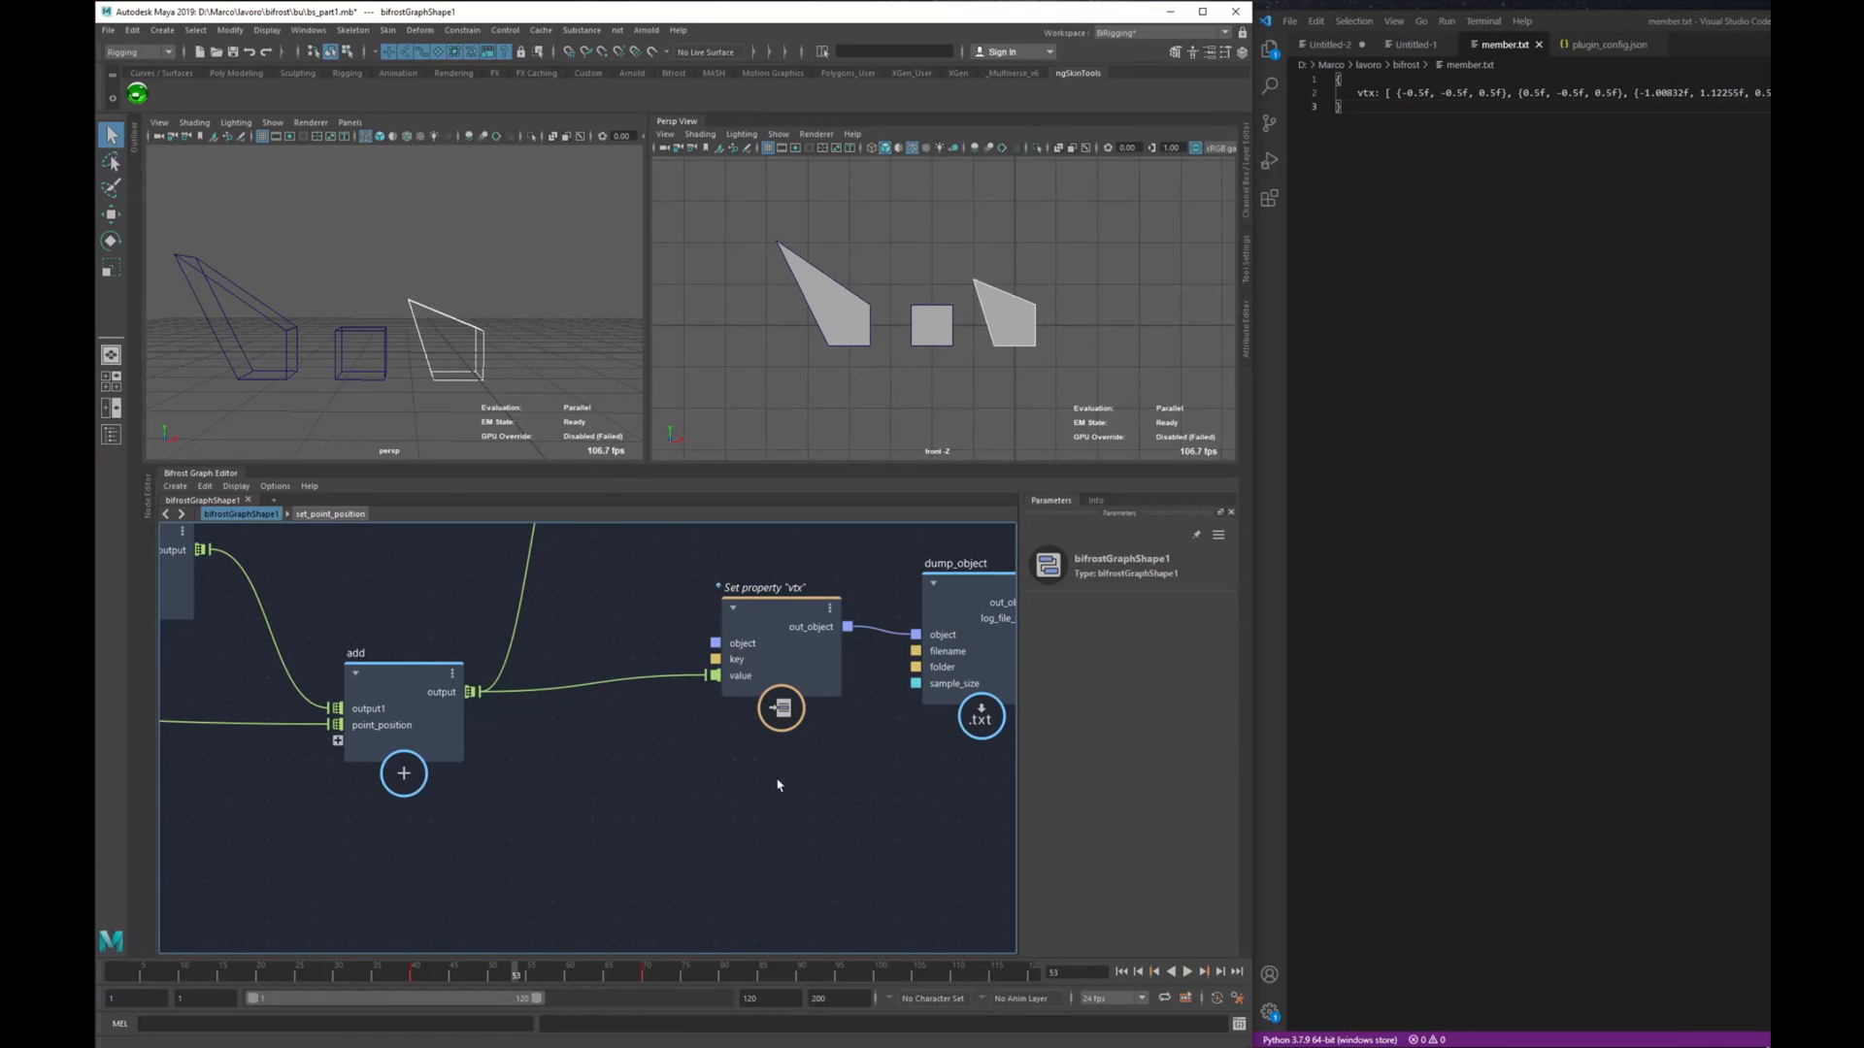
Step: Reposition the vtx set_property node between the add and dump_object nodes
middle_click_drag(798, 844, 652, 875, "alt")
middle_click_drag(939, 776, 771, 807, "alt")
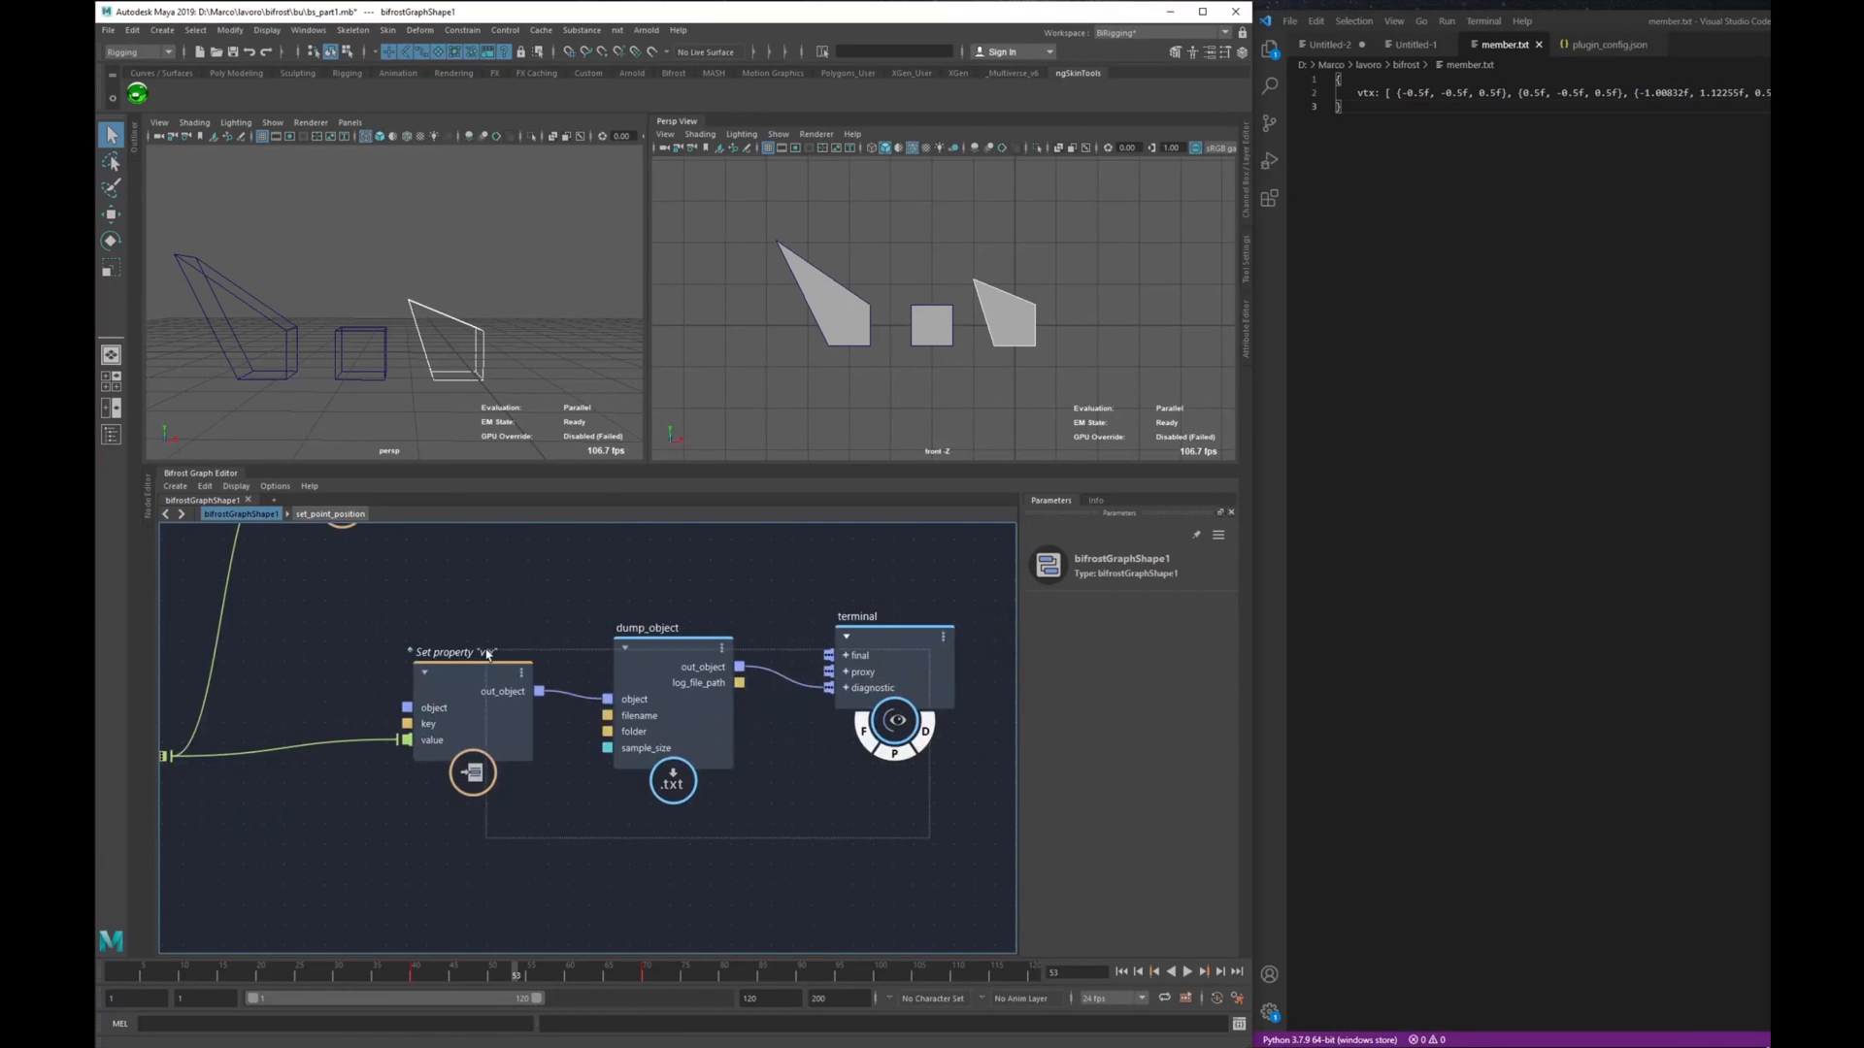
left_click_drag(486, 651, 483, 649)
left_click_drag(497, 692, 618, 766)
left_click(641, 607)
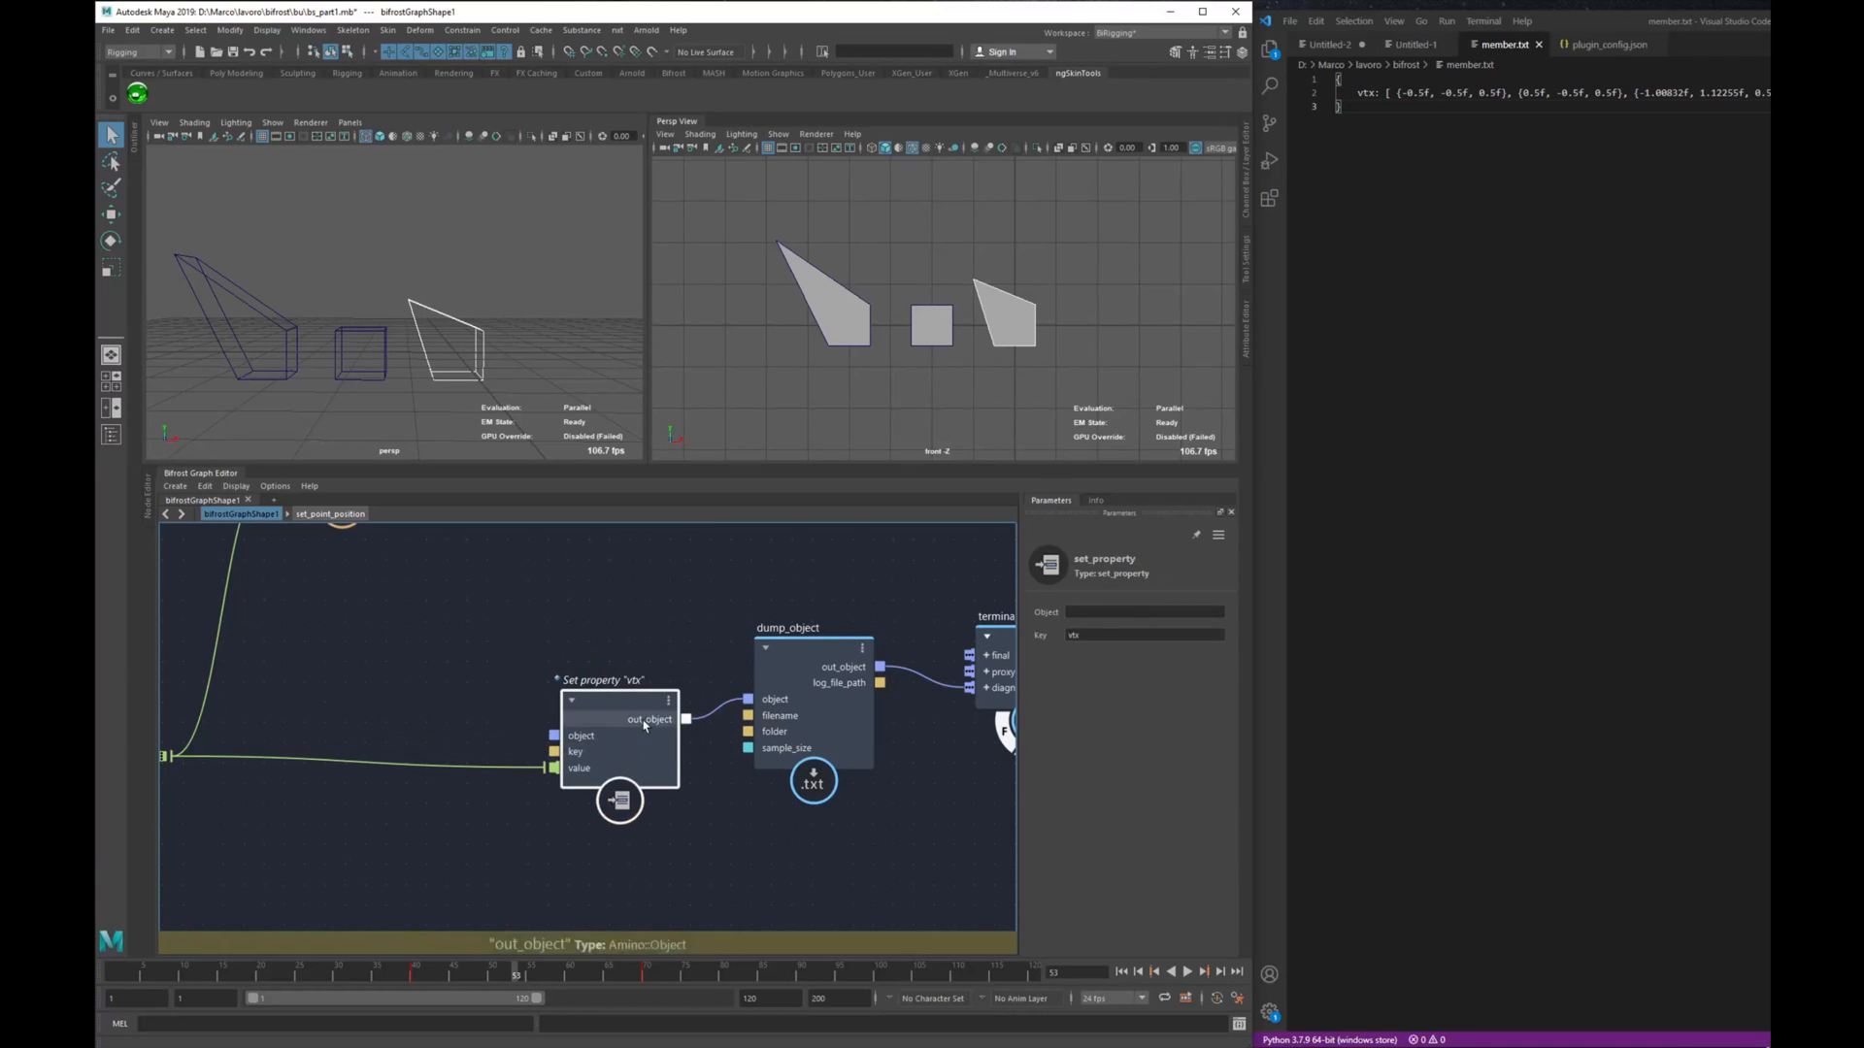
middle_click_drag(634, 753, 720, 692, "alt")
right_click_drag(720, 692, 761, 723, "alt")
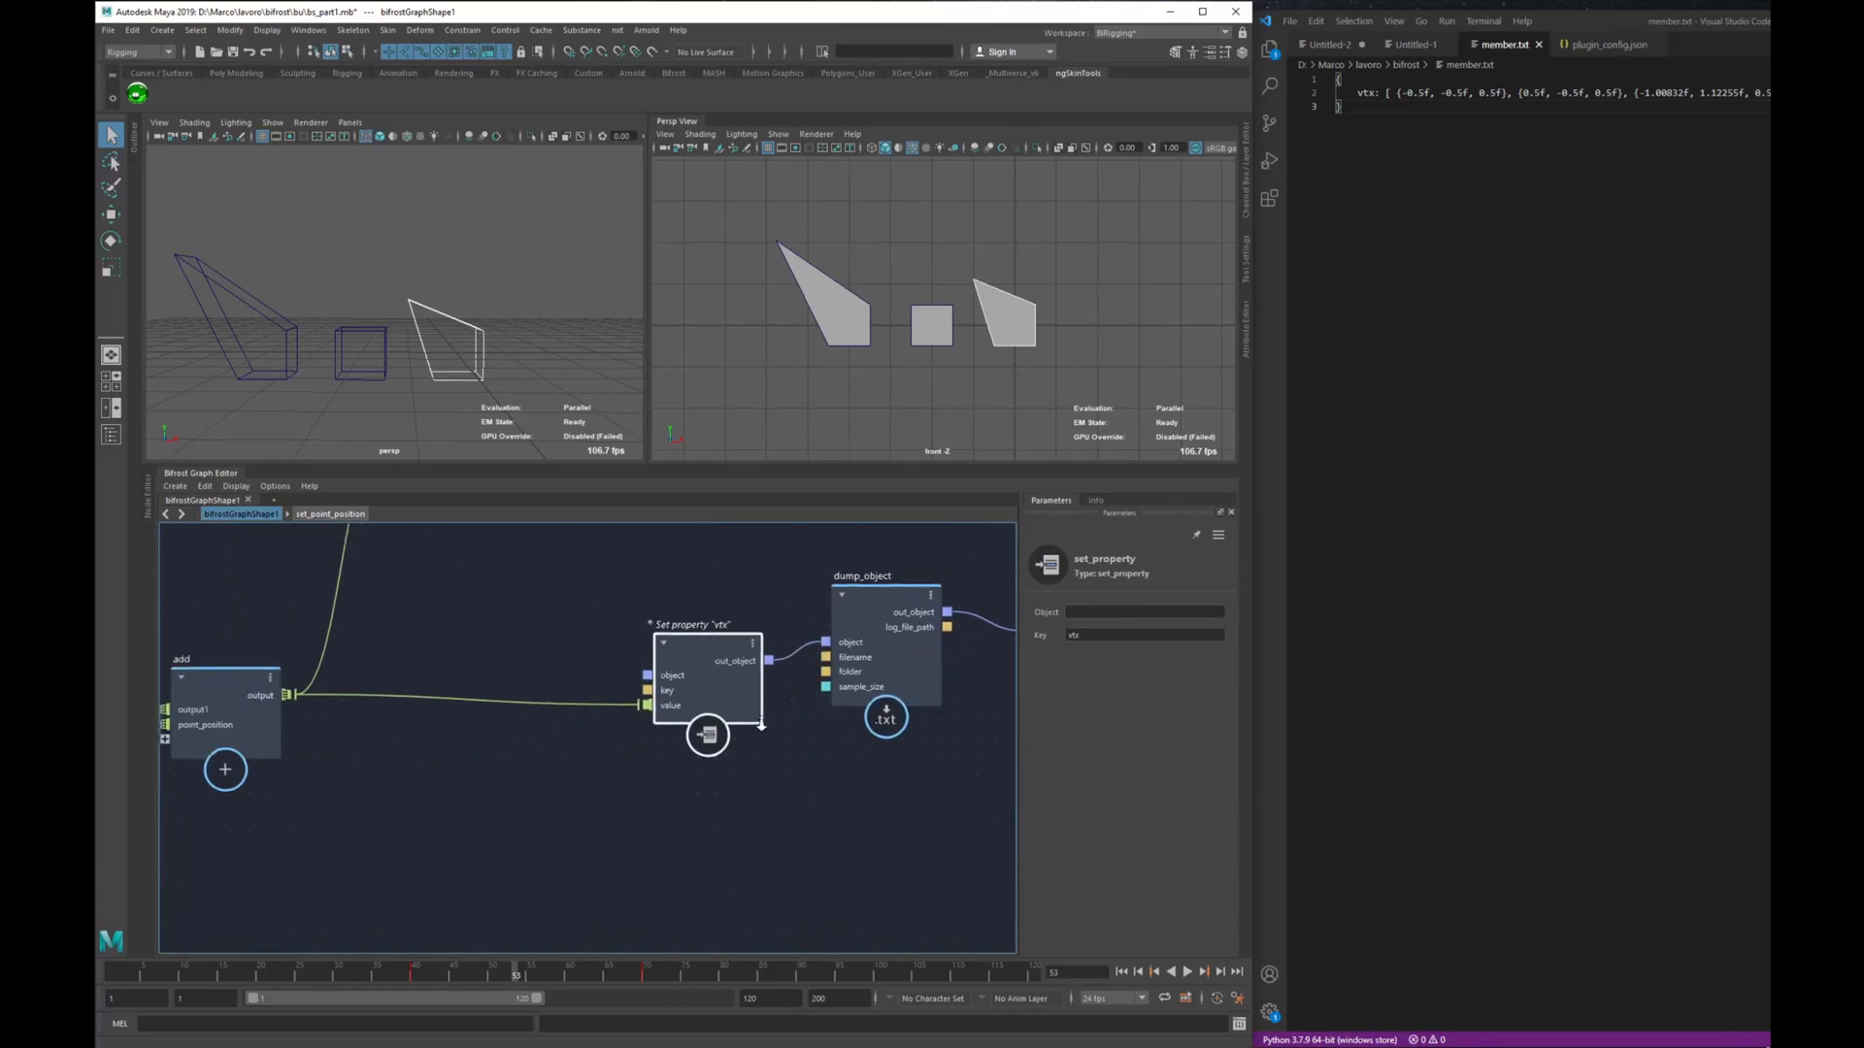
middle_click_drag(762, 725, 830, 756, "alt")
left_click_drag(778, 728, 770, 676)
right_click_drag(748, 764, 661, 770, "alt")
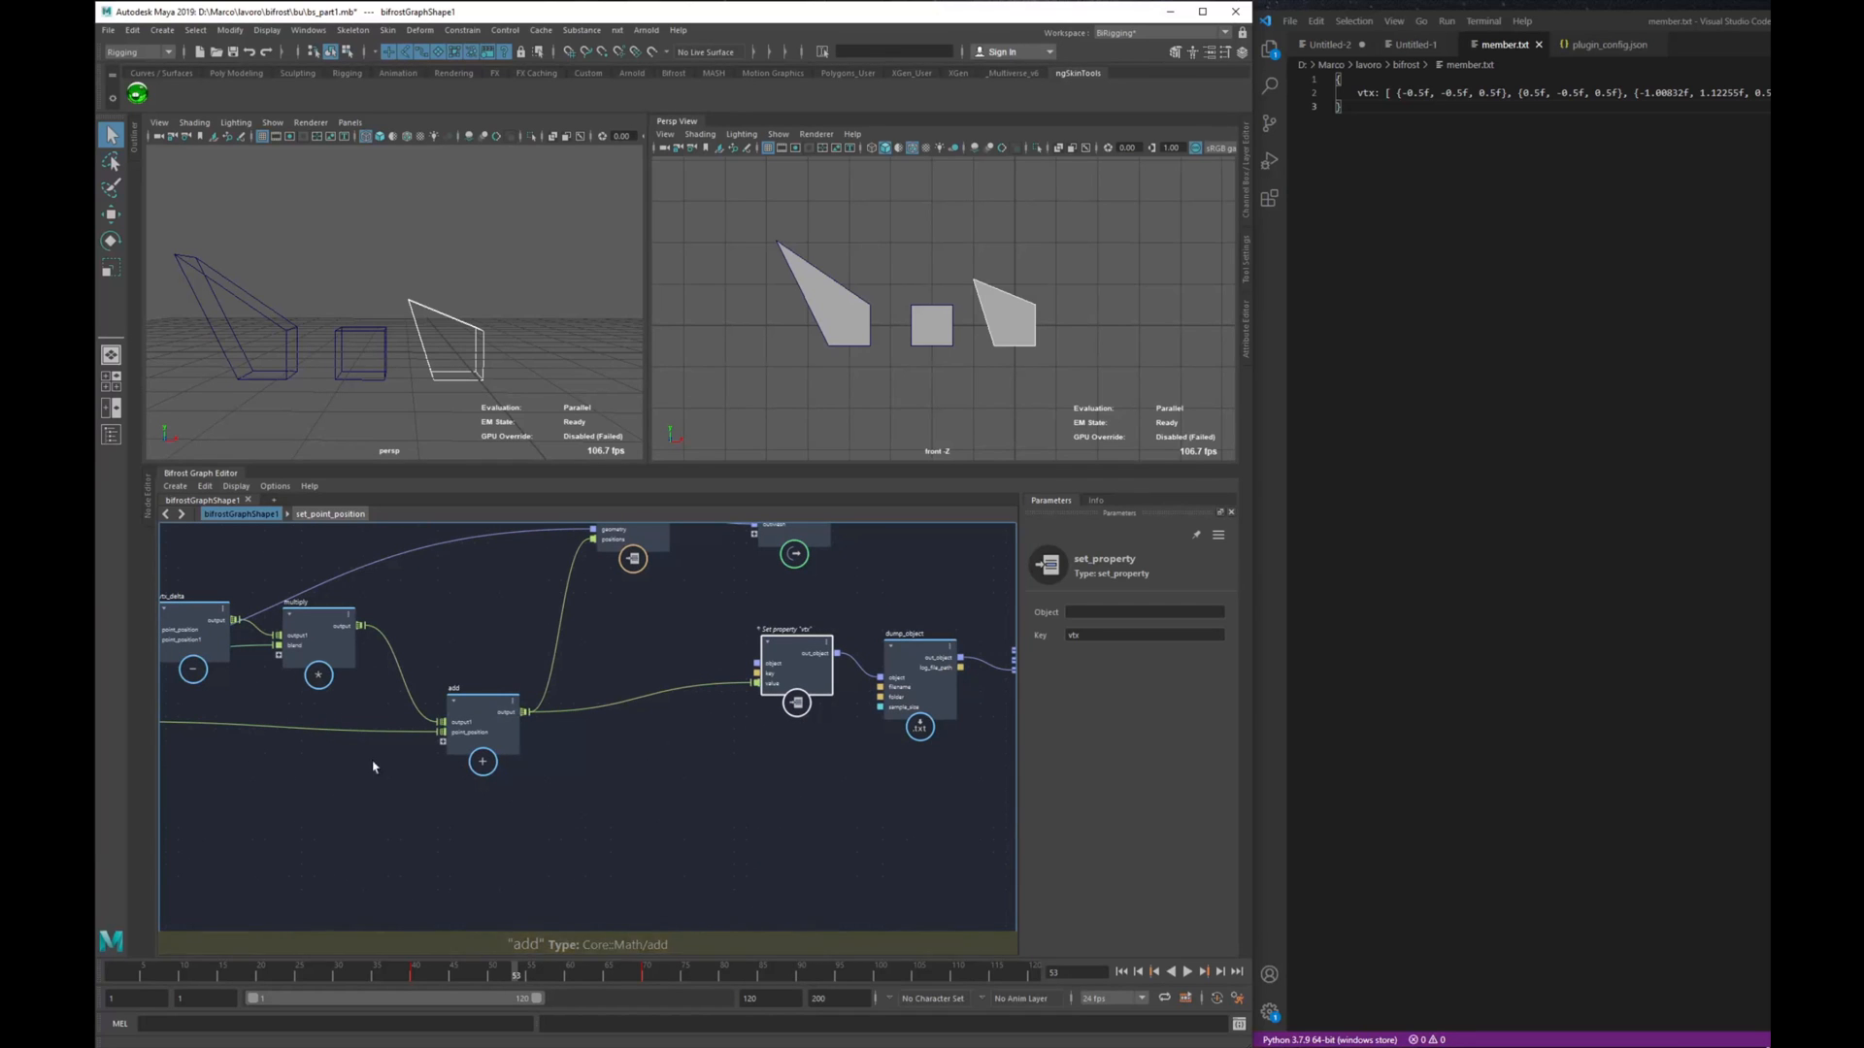
middle_click_drag(753, 795, 799, 807, "alt")
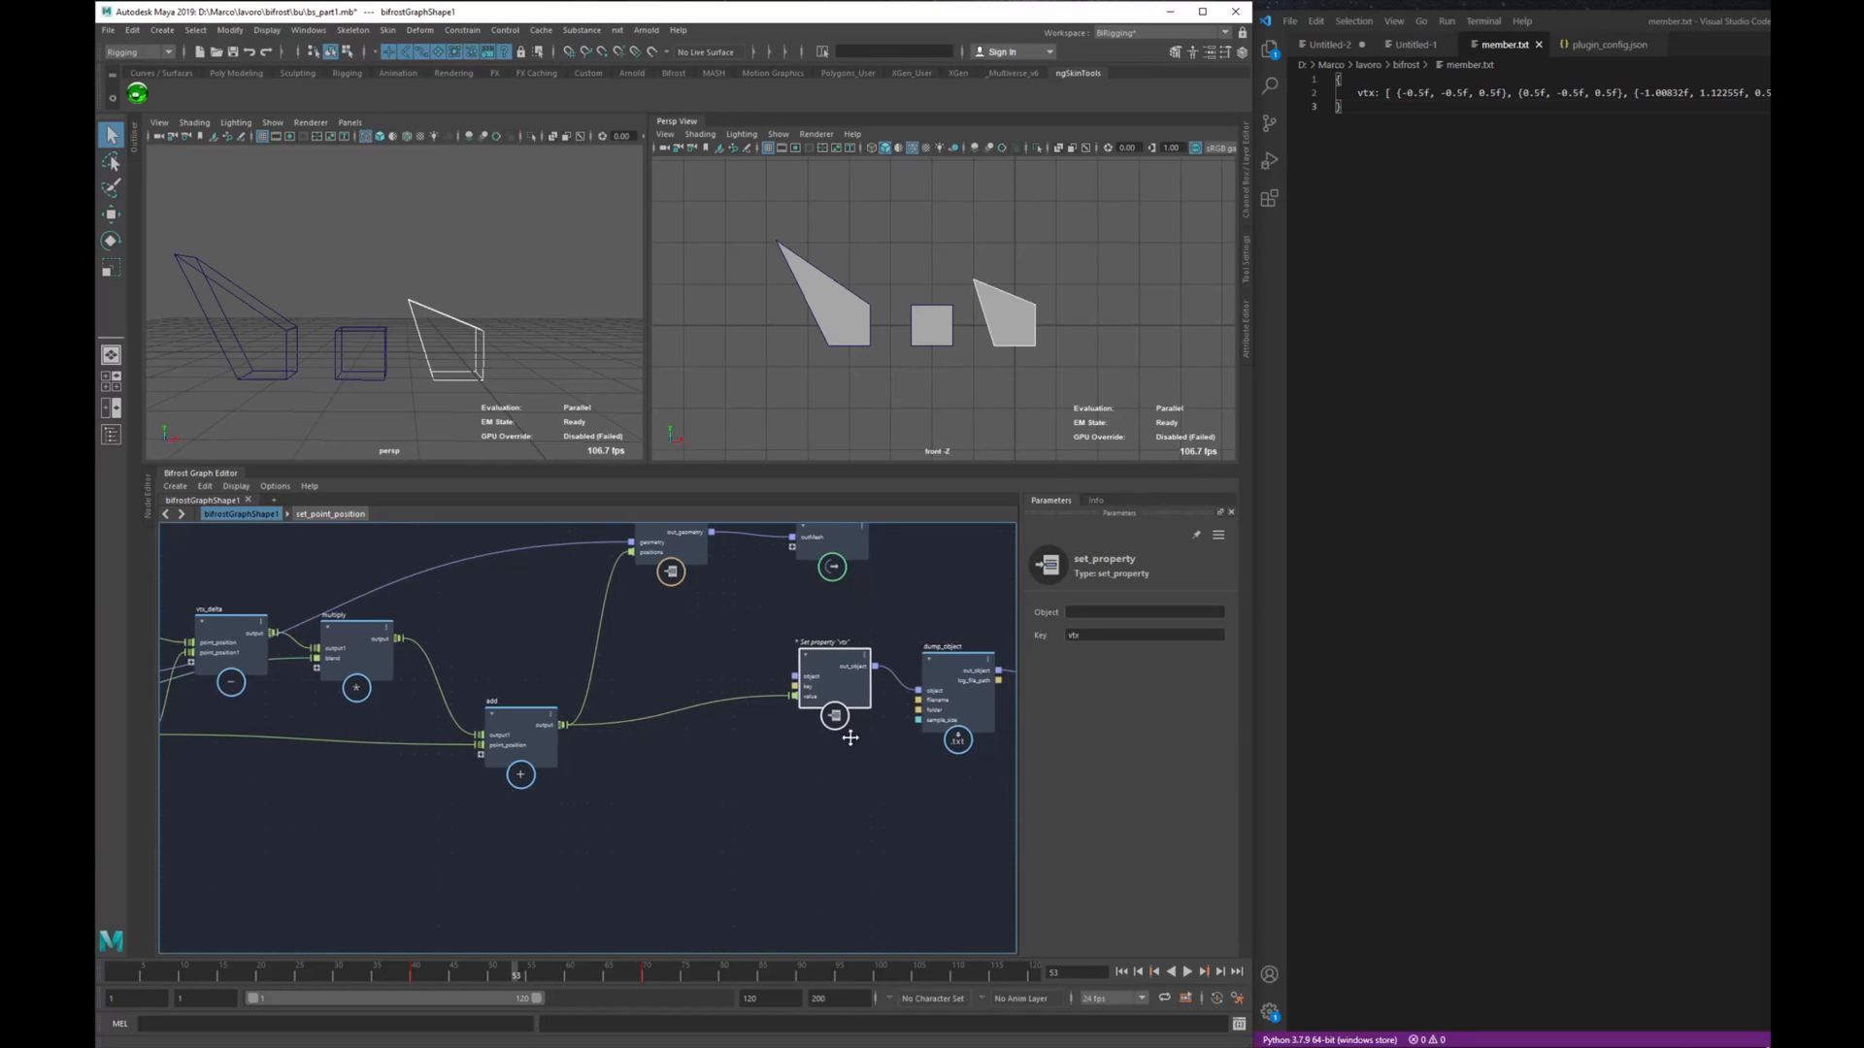
middle_click_drag(833, 726, 760, 703, "alt")
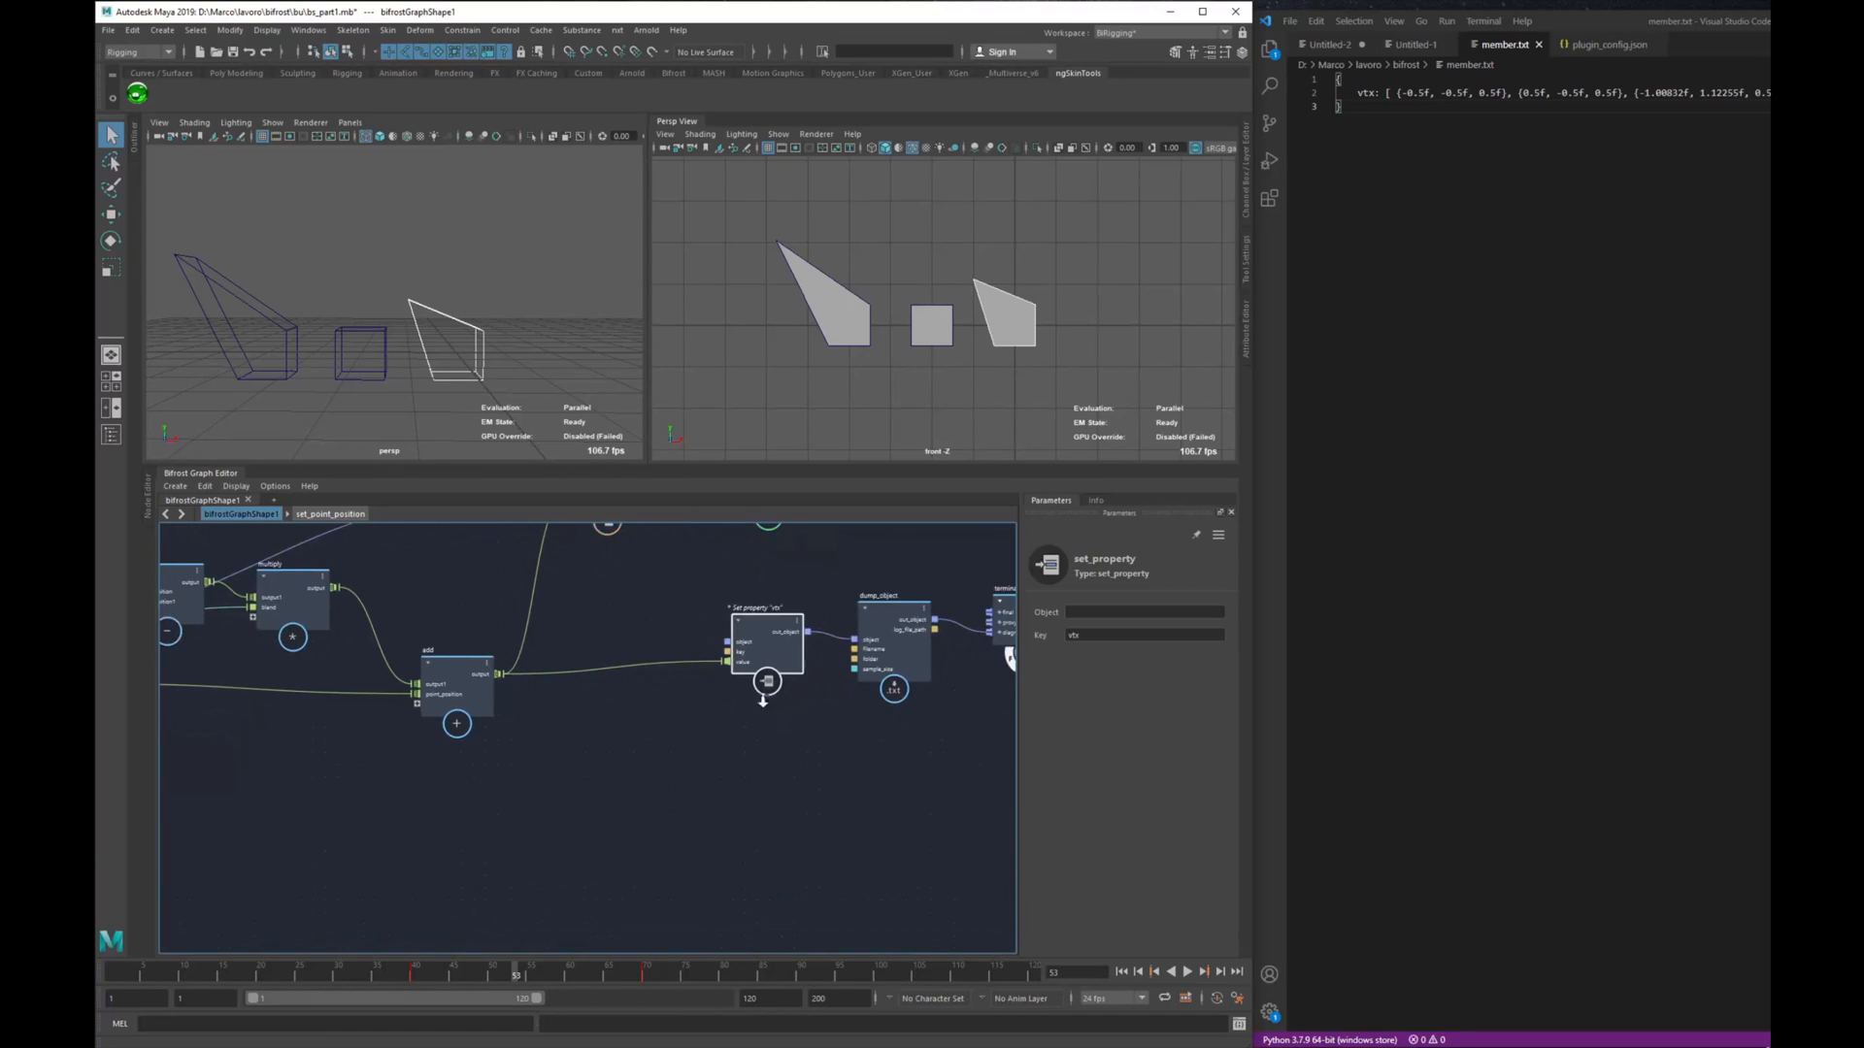
Step: Duplicate the vtx set_property node below the original and connect the copy's out_object to the original's object input
left_click(759, 705)
left_click(756, 645)
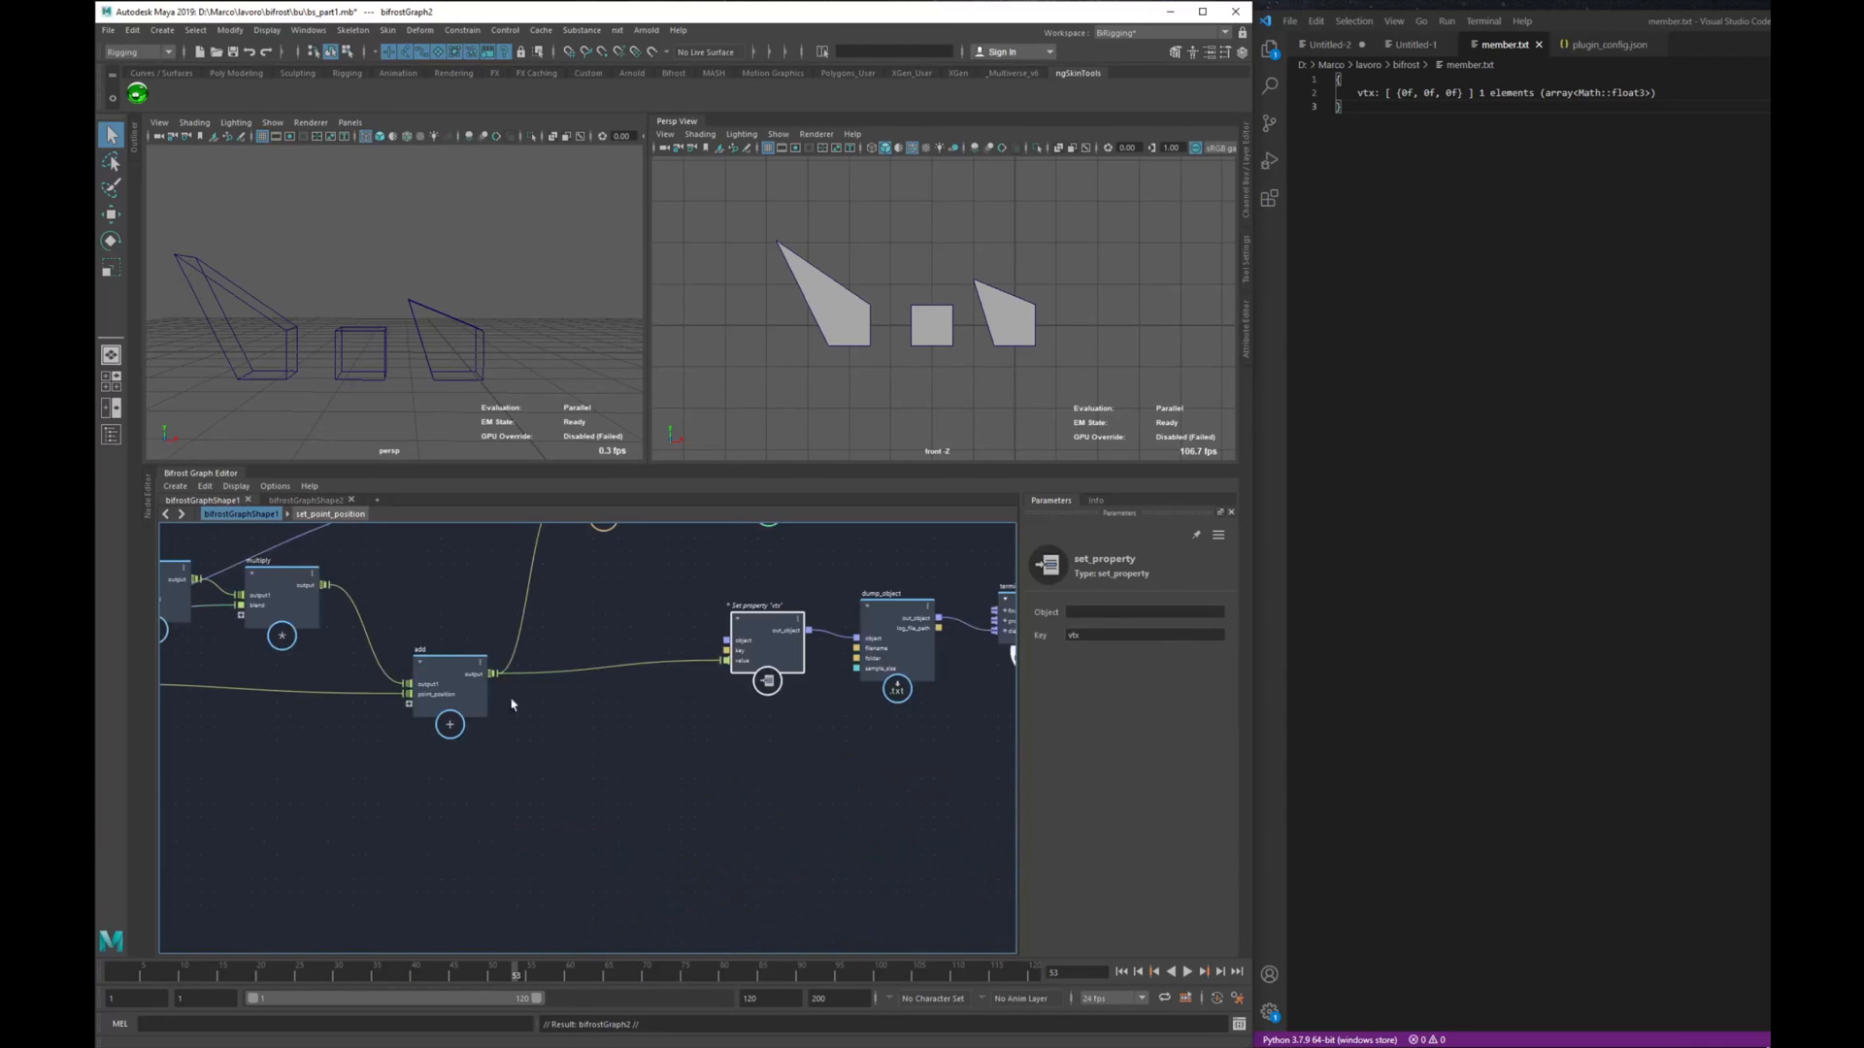
key("ctrl+d")
left_click_drag(762, 793, 606, 776)
middle_click_drag(712, 793, 749, 803, "alt")
scroll(730, 800, "up", 1)
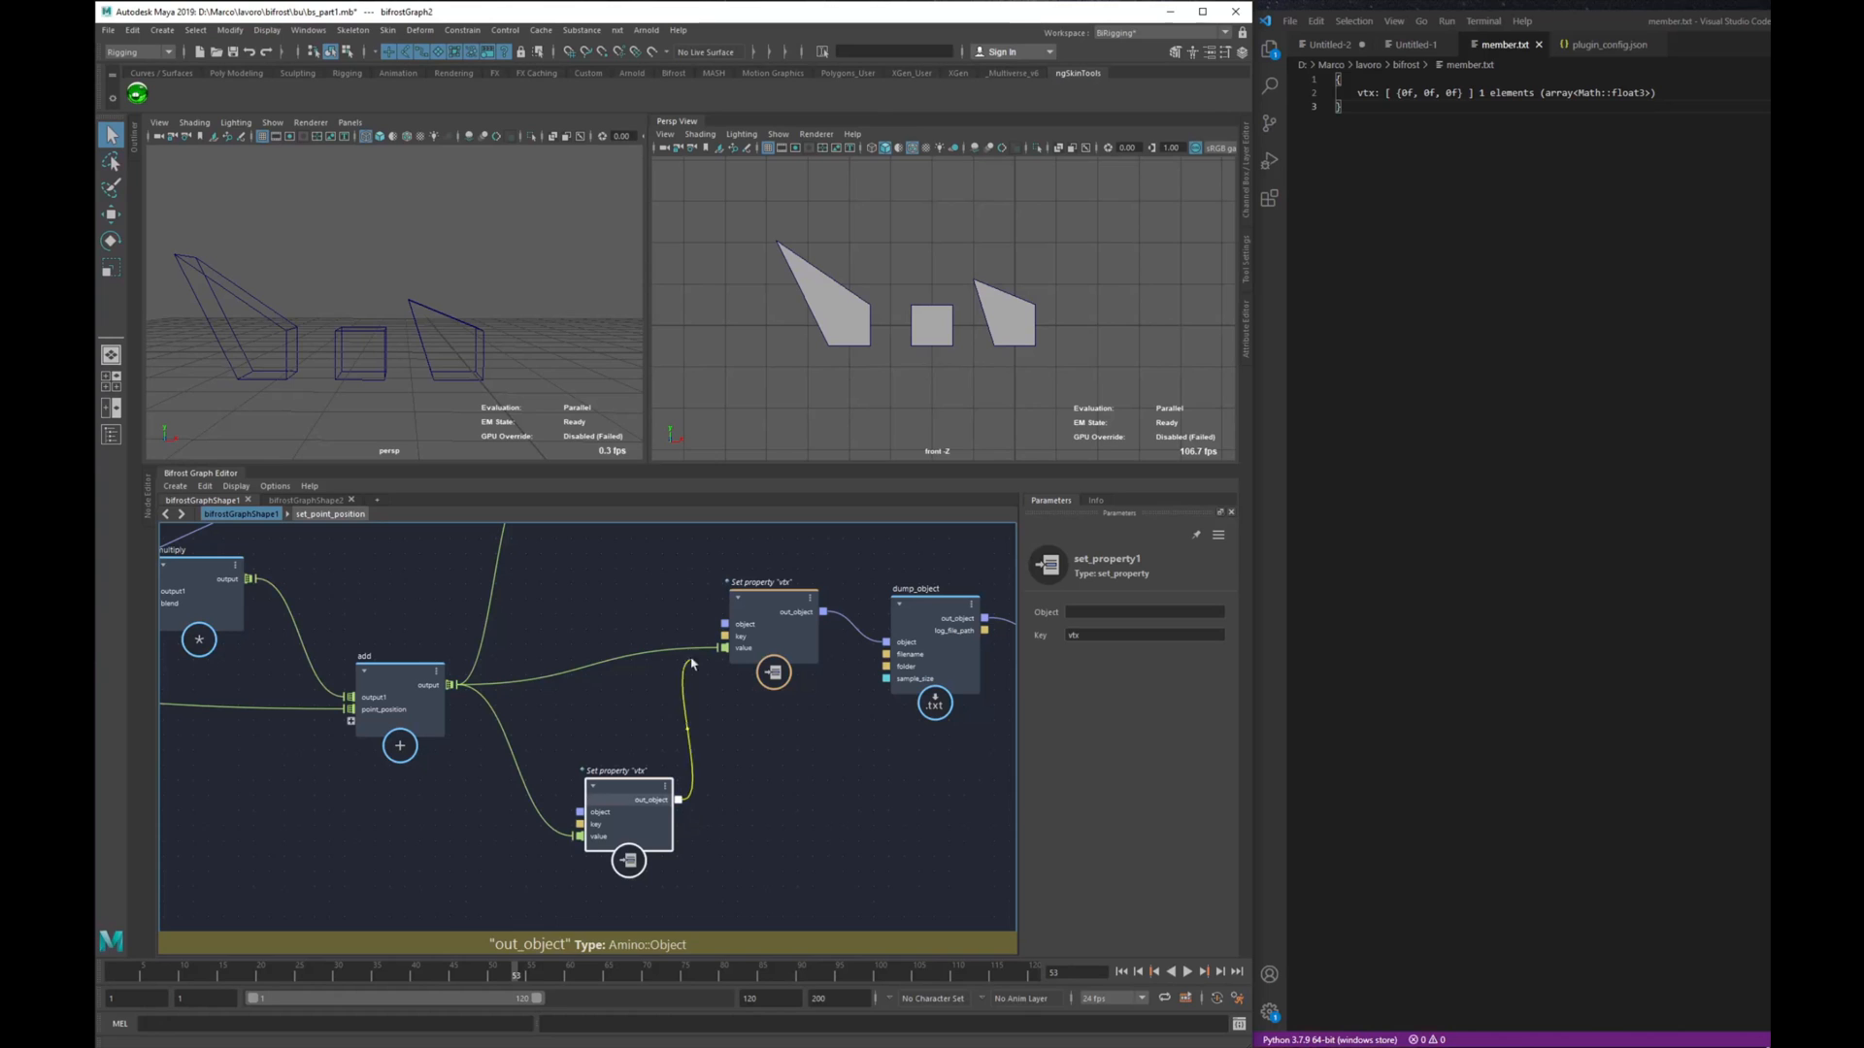
left_click_drag(691, 664, 725, 624)
Step: Move the multiply and add nodes apart and feed the duplicated set_property's value from multiply's output instead of add's
middle_click_drag(702, 781, 836, 758, "alt")
left_click_drag(695, 725, 610, 795)
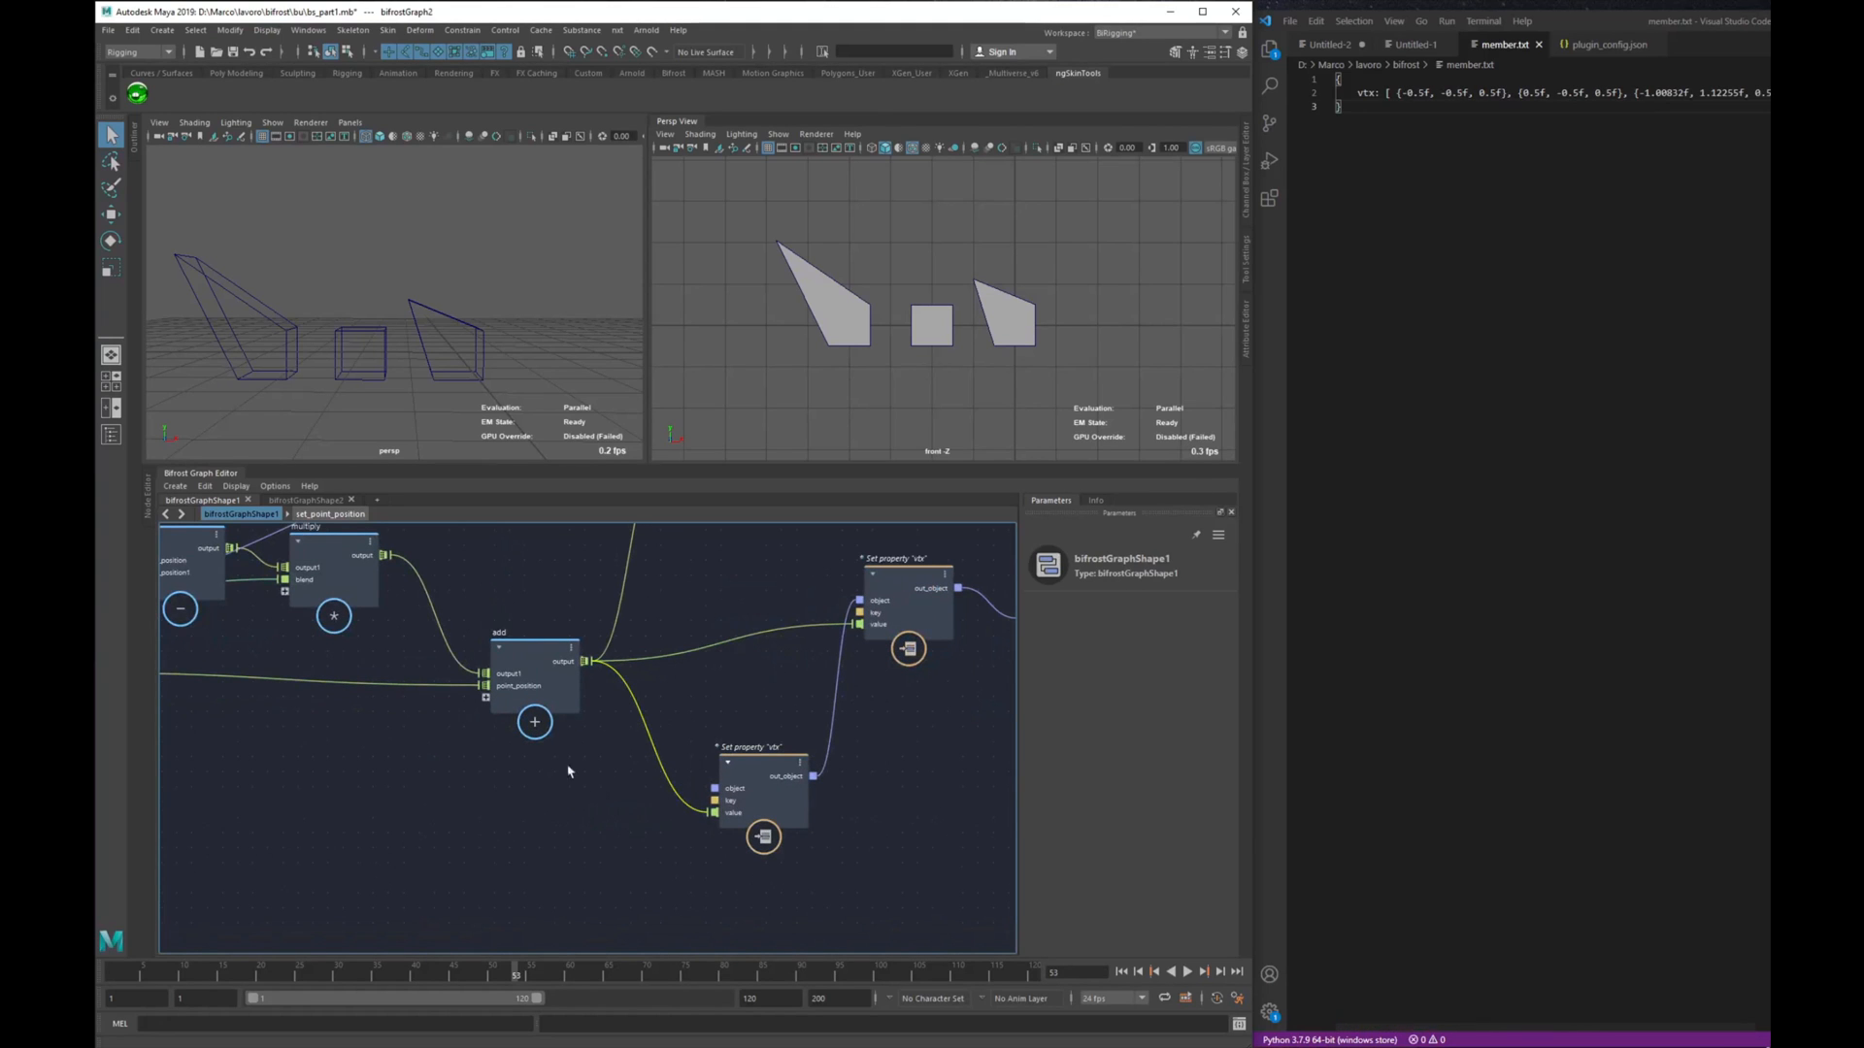
left_click_drag(334, 543, 305, 743)
left_click_drag(534, 652, 517, 558)
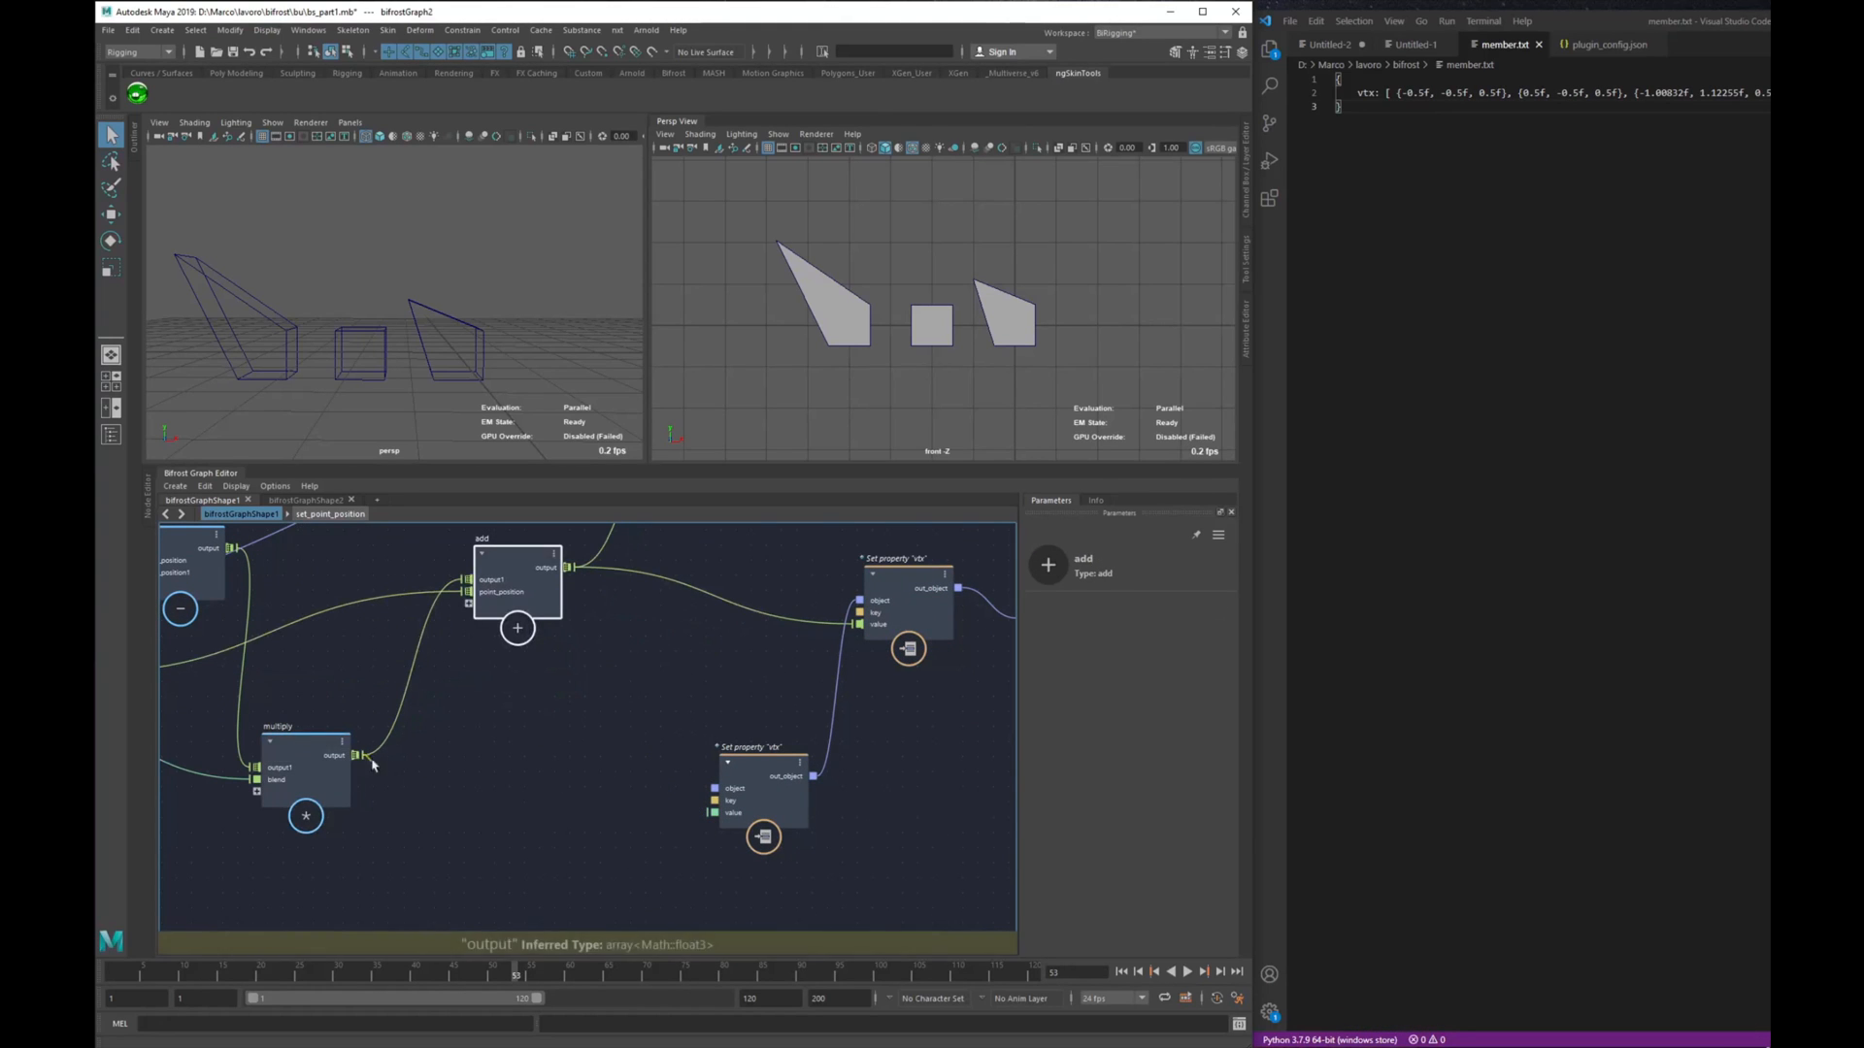
left_click_drag(359, 755, 745, 761)
Step: Set the duplicated set_property node's Key to mult and return to the bifrostGraphShape1 level
left_click(1137, 611)
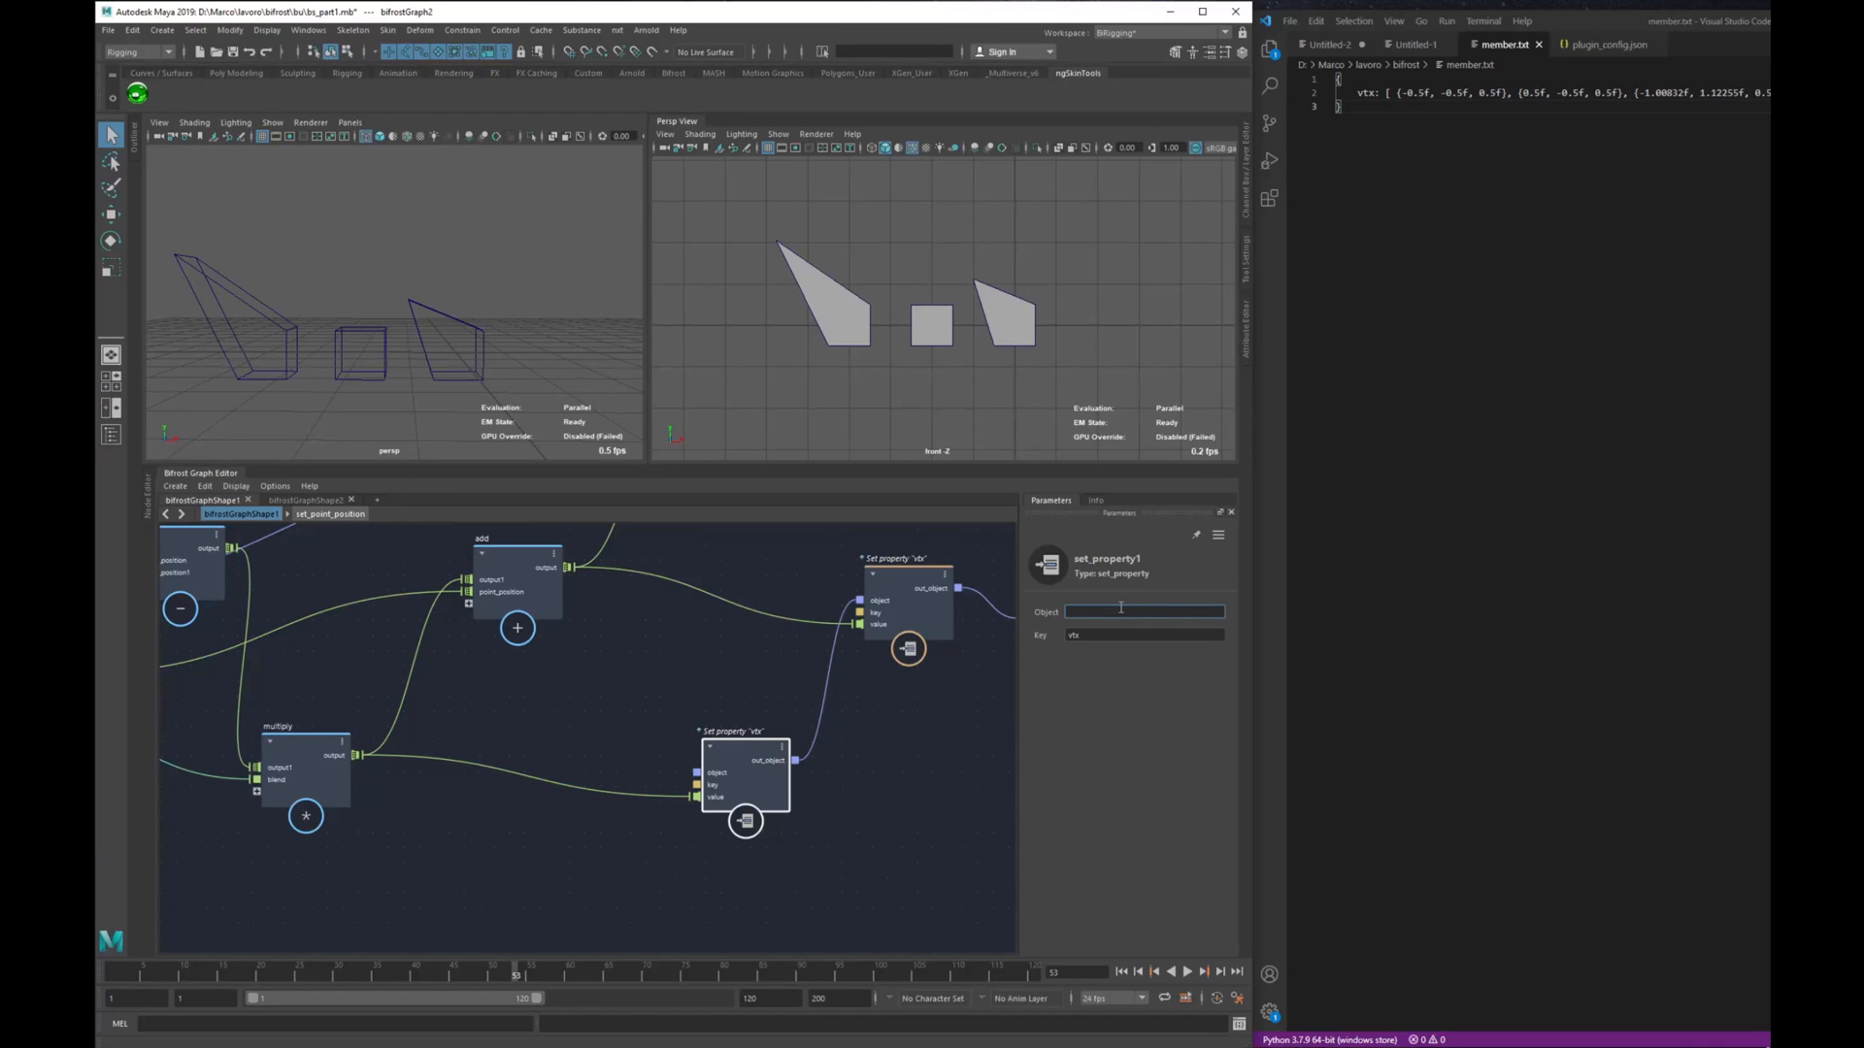
left_click_drag(750, 774, 734, 767)
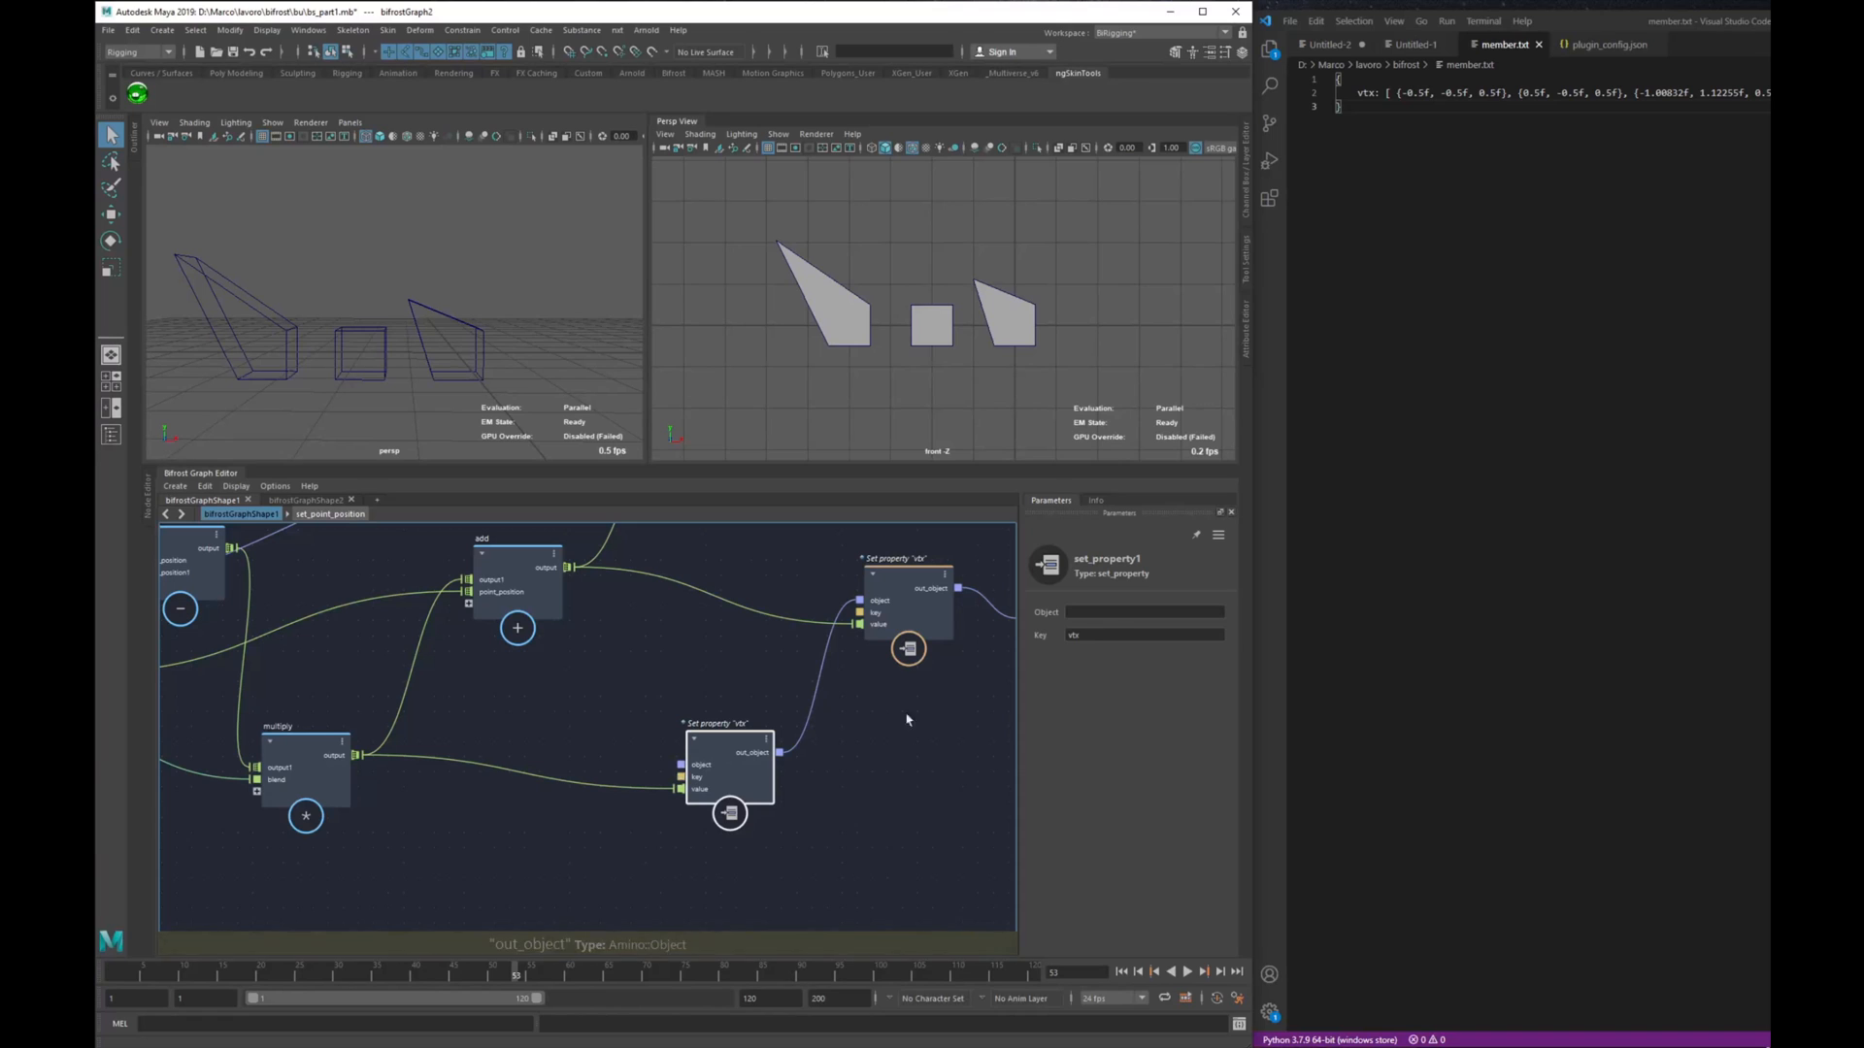
left_click(1105, 636)
type("m")
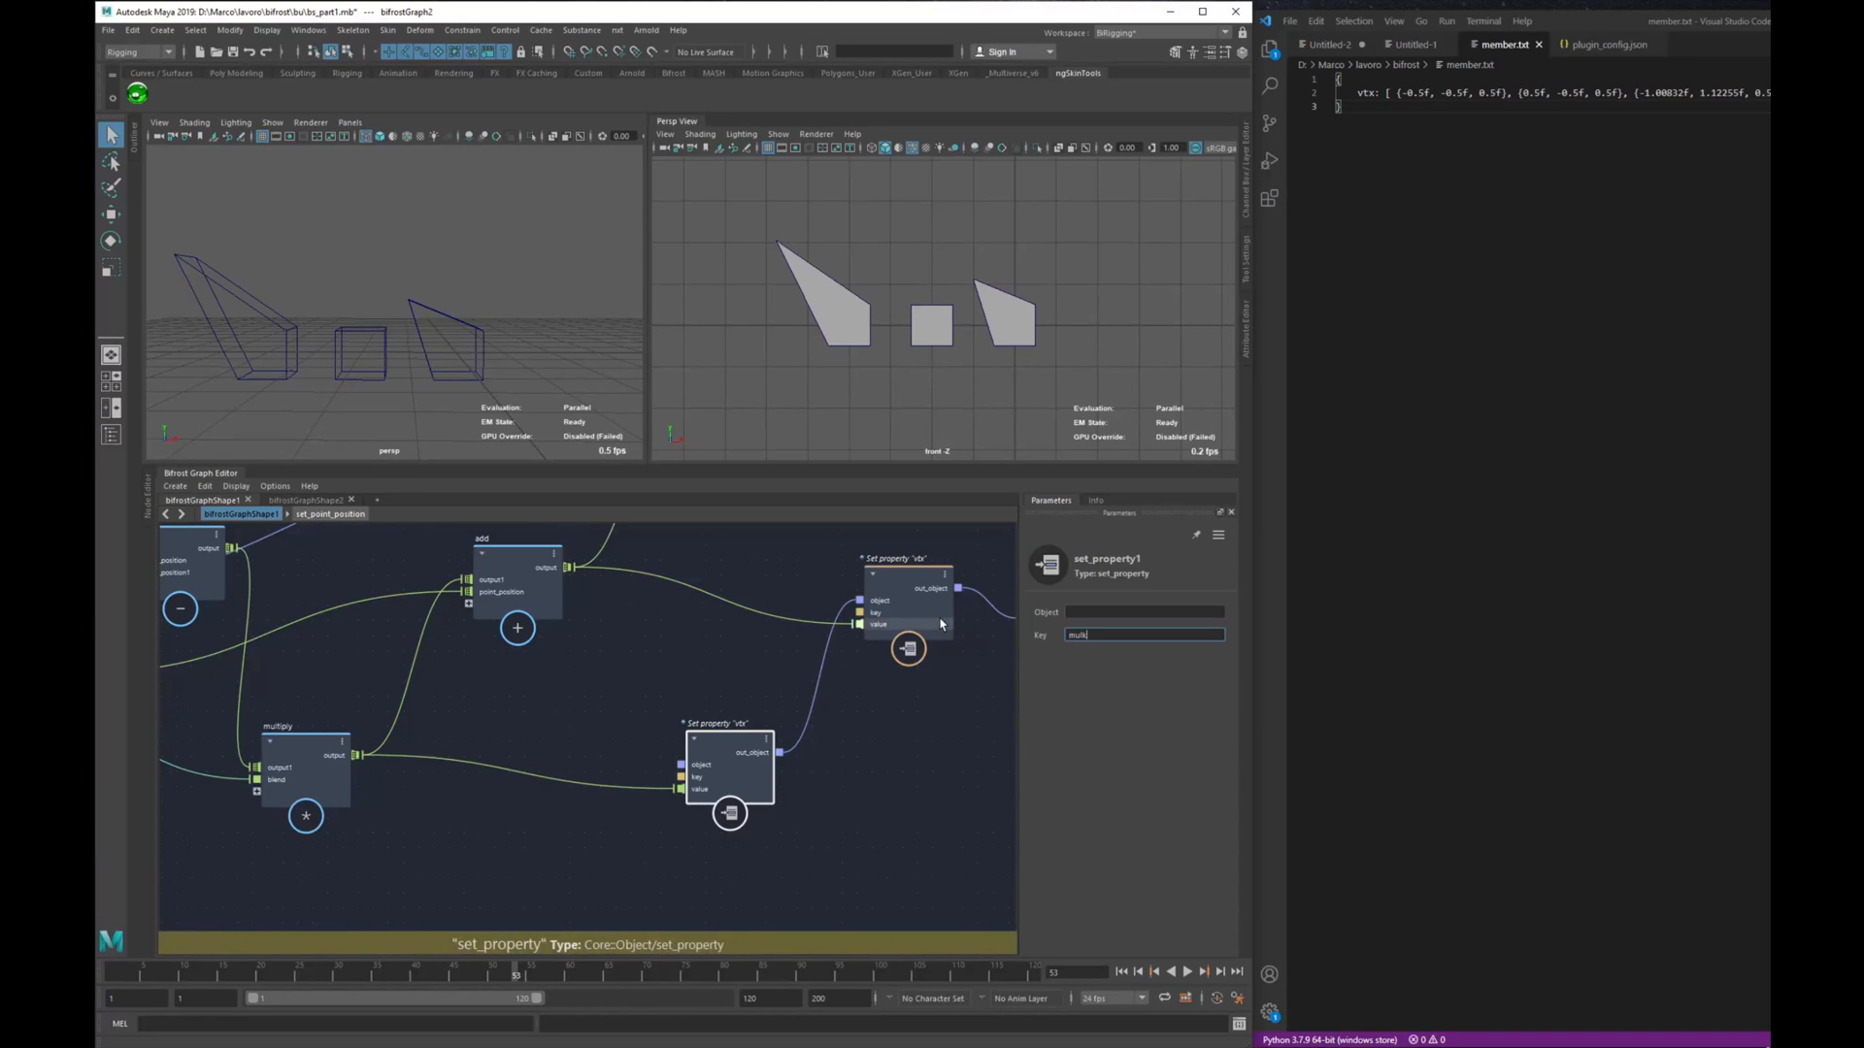
type("ult")
key("Return")
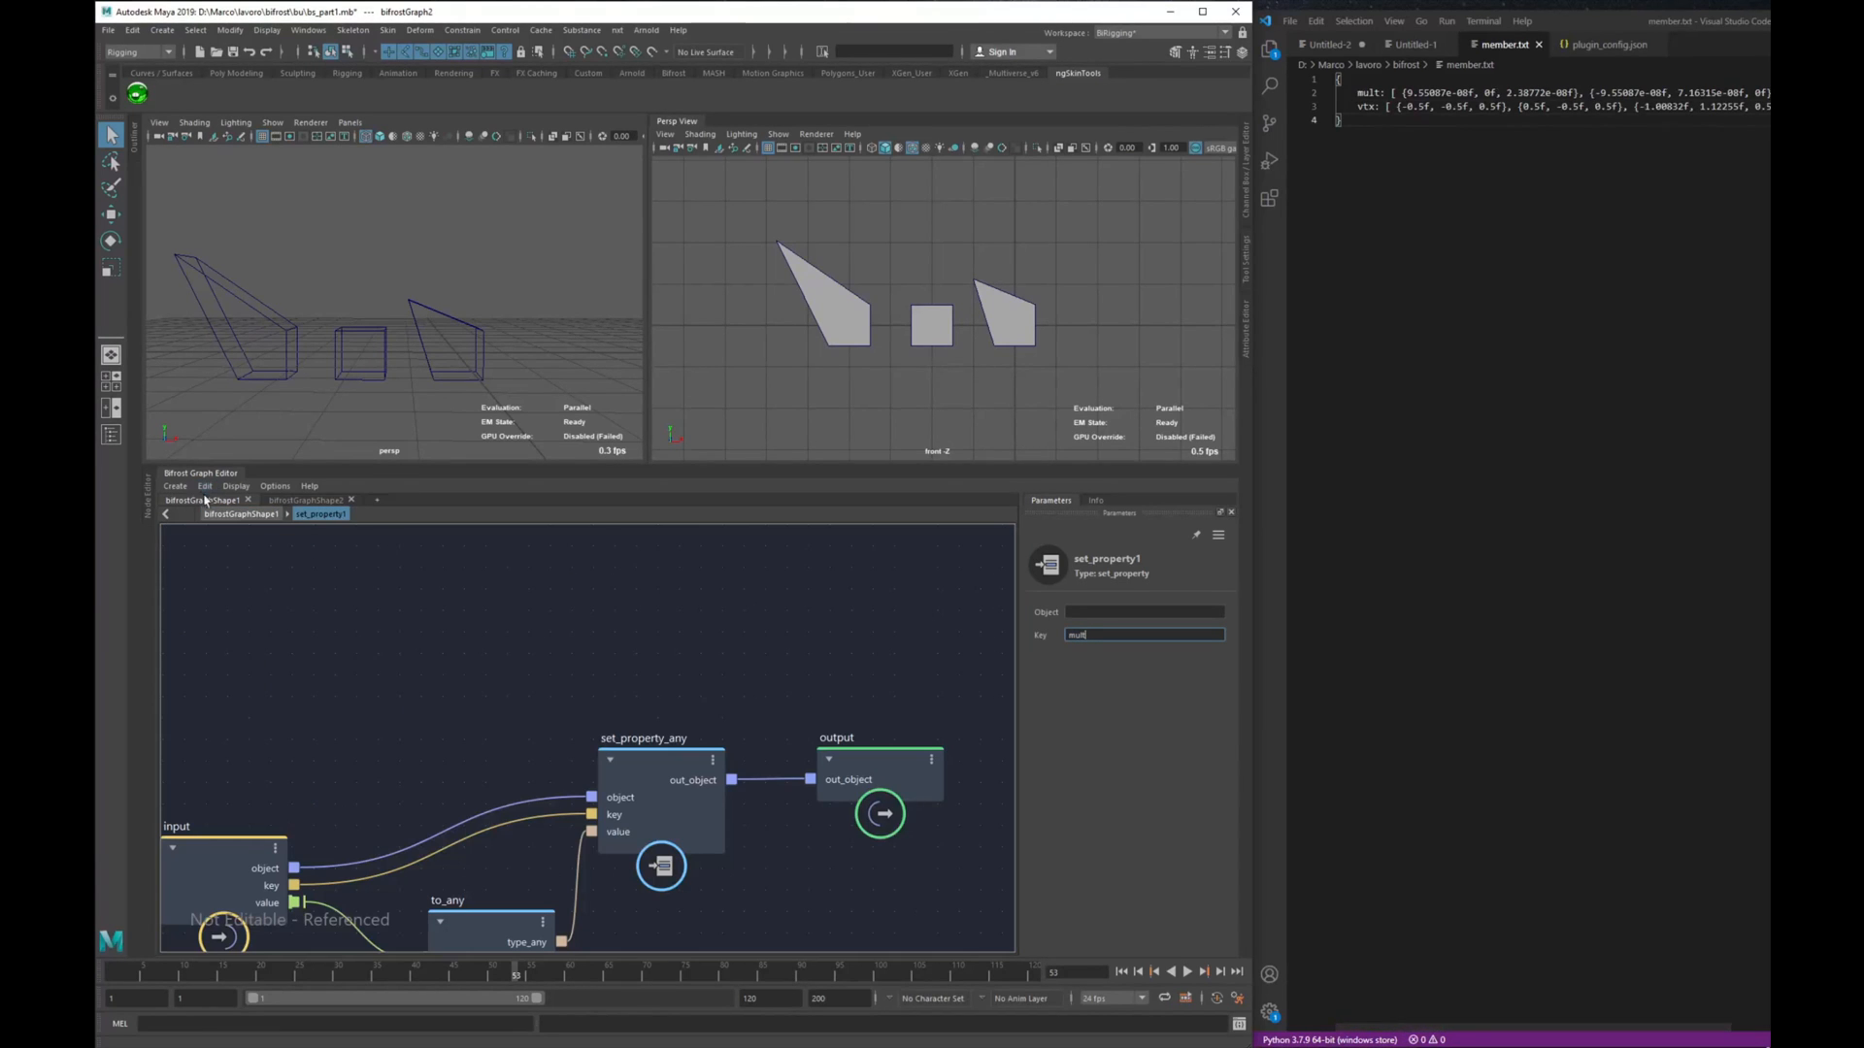
left_click(241, 516)
Step: Check the mult and vtx entries in member.txt and move the timeline to frame 54 to compare their values
left_click(1318, 78)
key("ctrl+a")
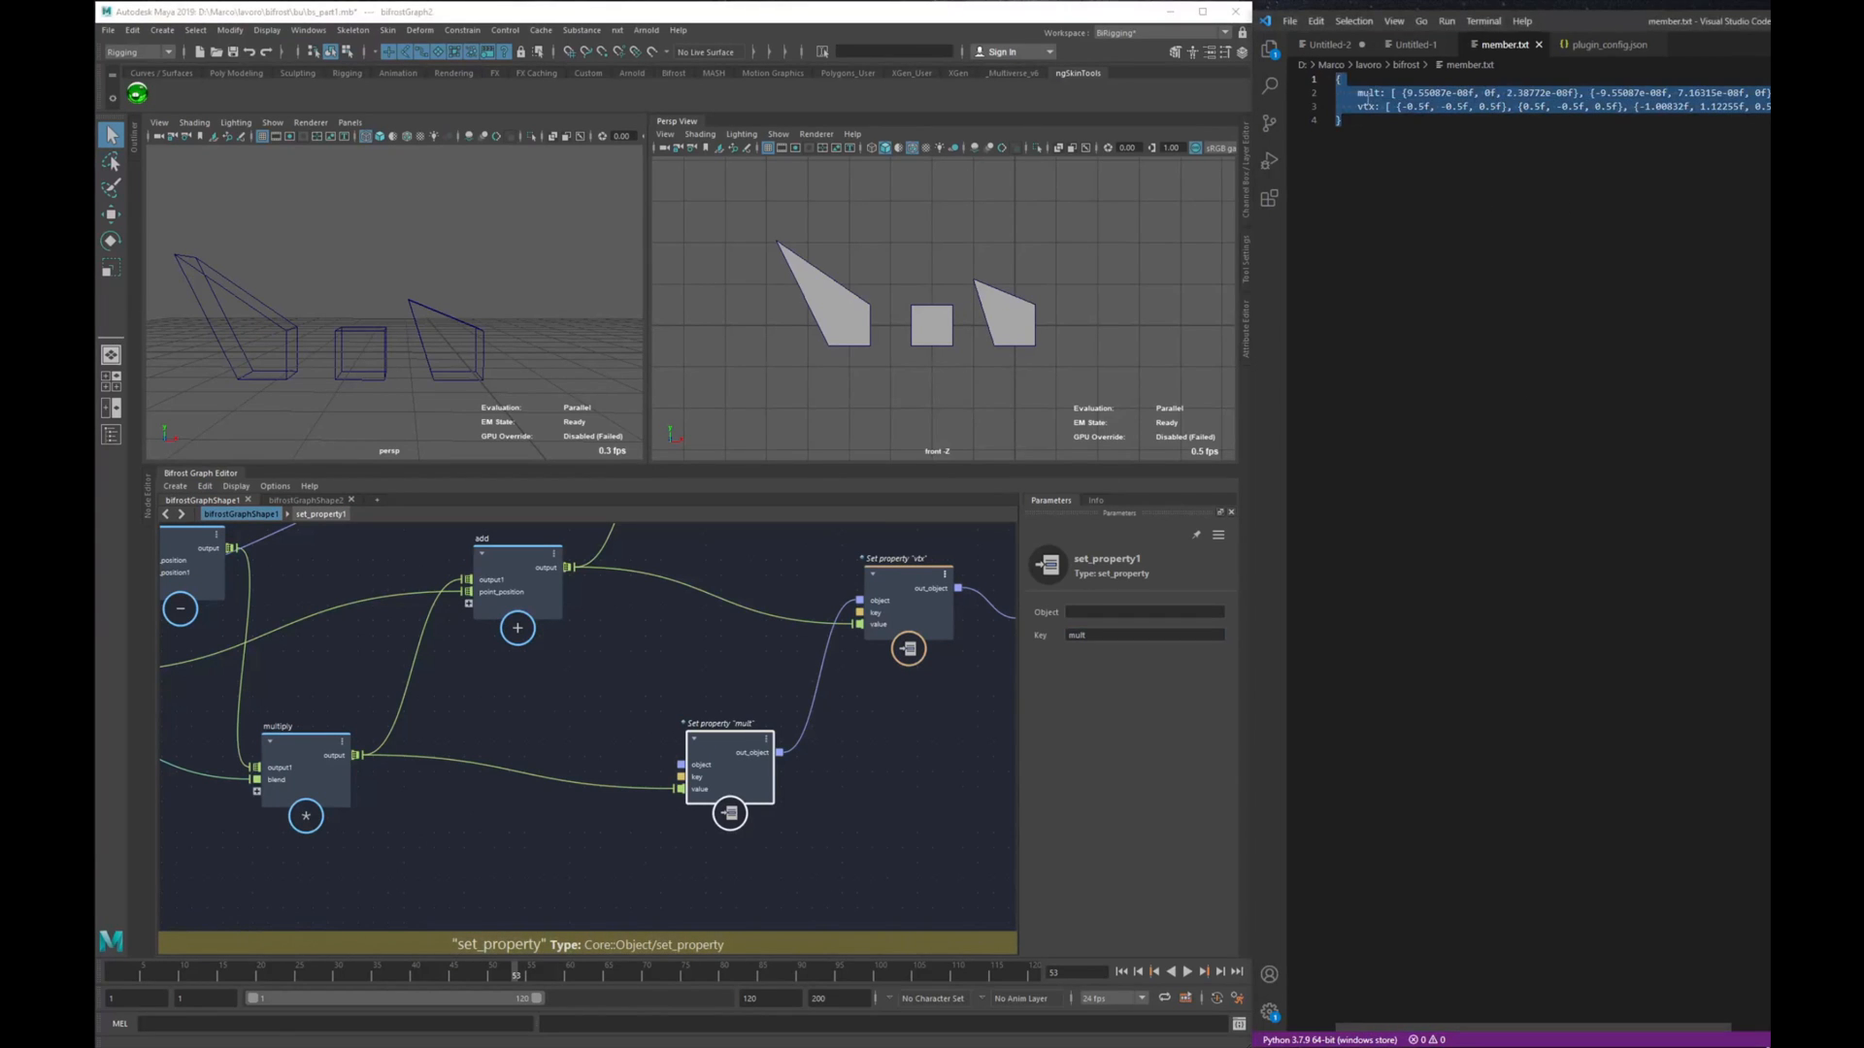
left_click(1366, 94)
left_click(522, 976)
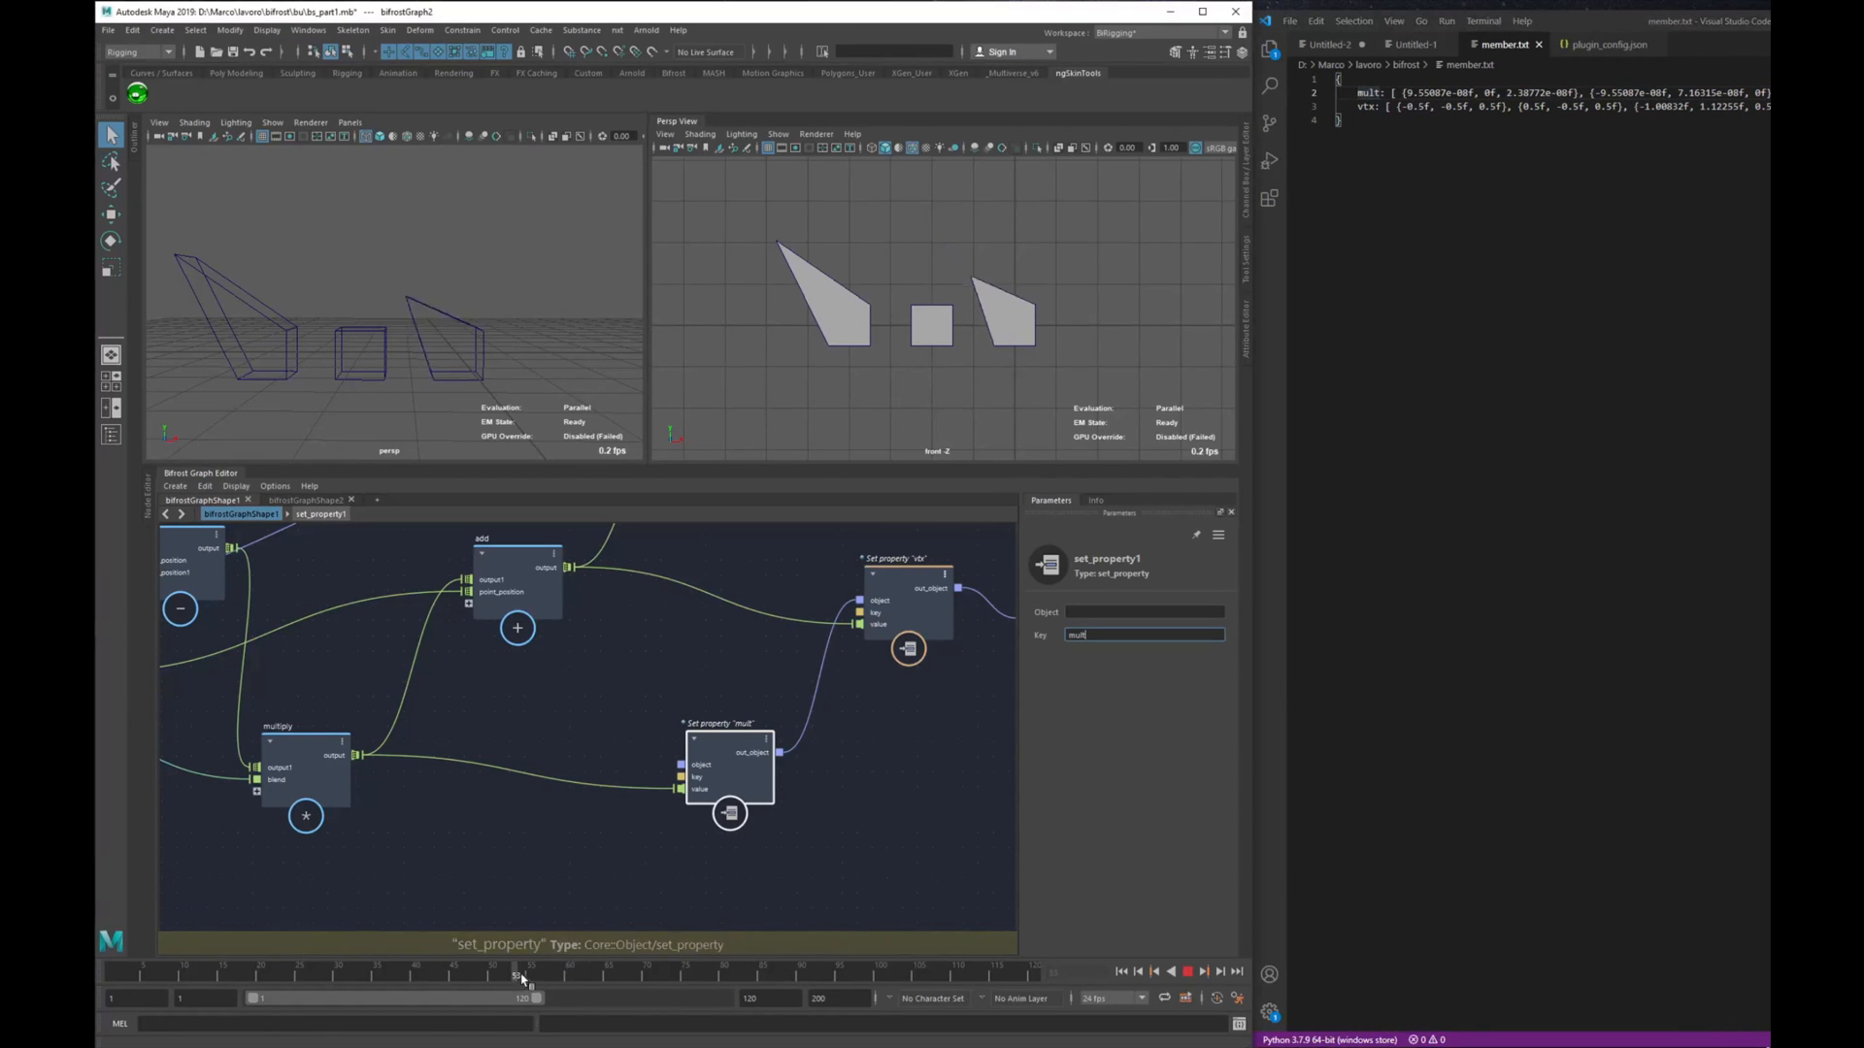
Step: Arrange the mult and vtx set_property nodes in a staggered chain leading to dump_object
middle_click_drag(423, 811, 534, 801)
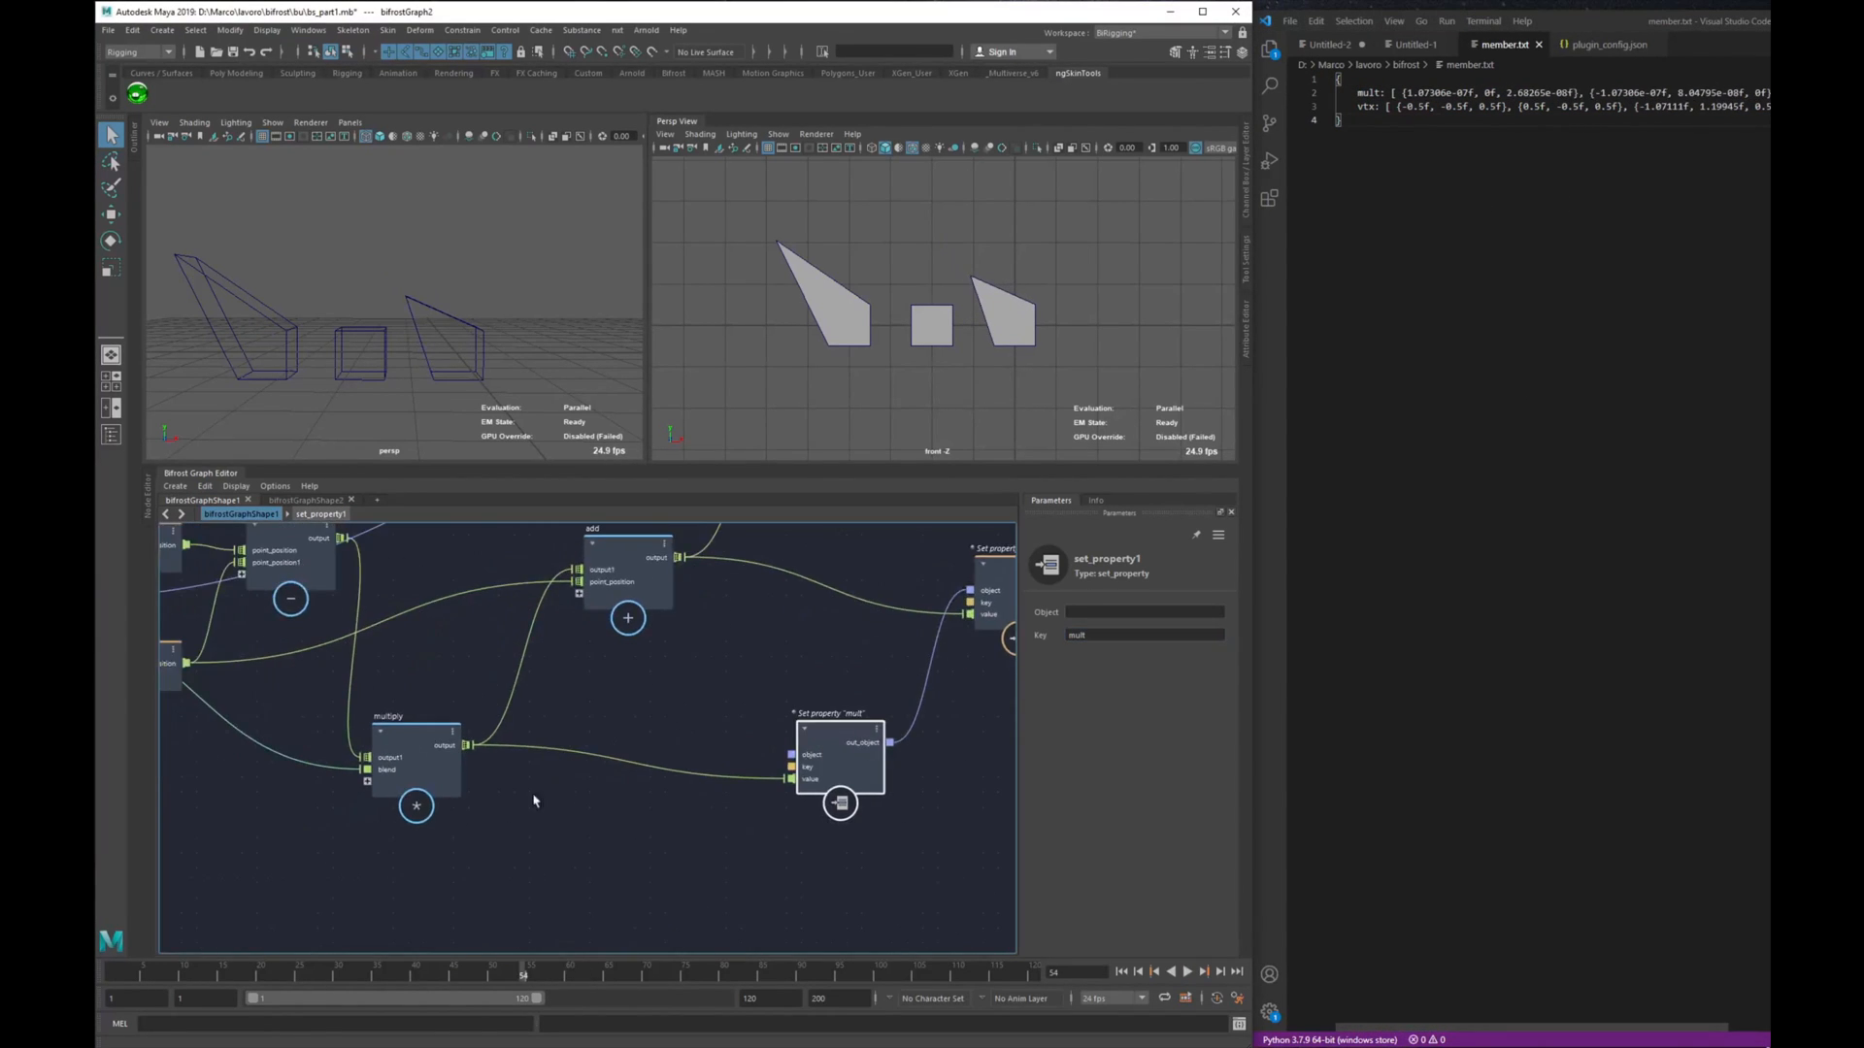
scroll(534, 801, "down", 5)
scroll(544, 795, "up", 3)
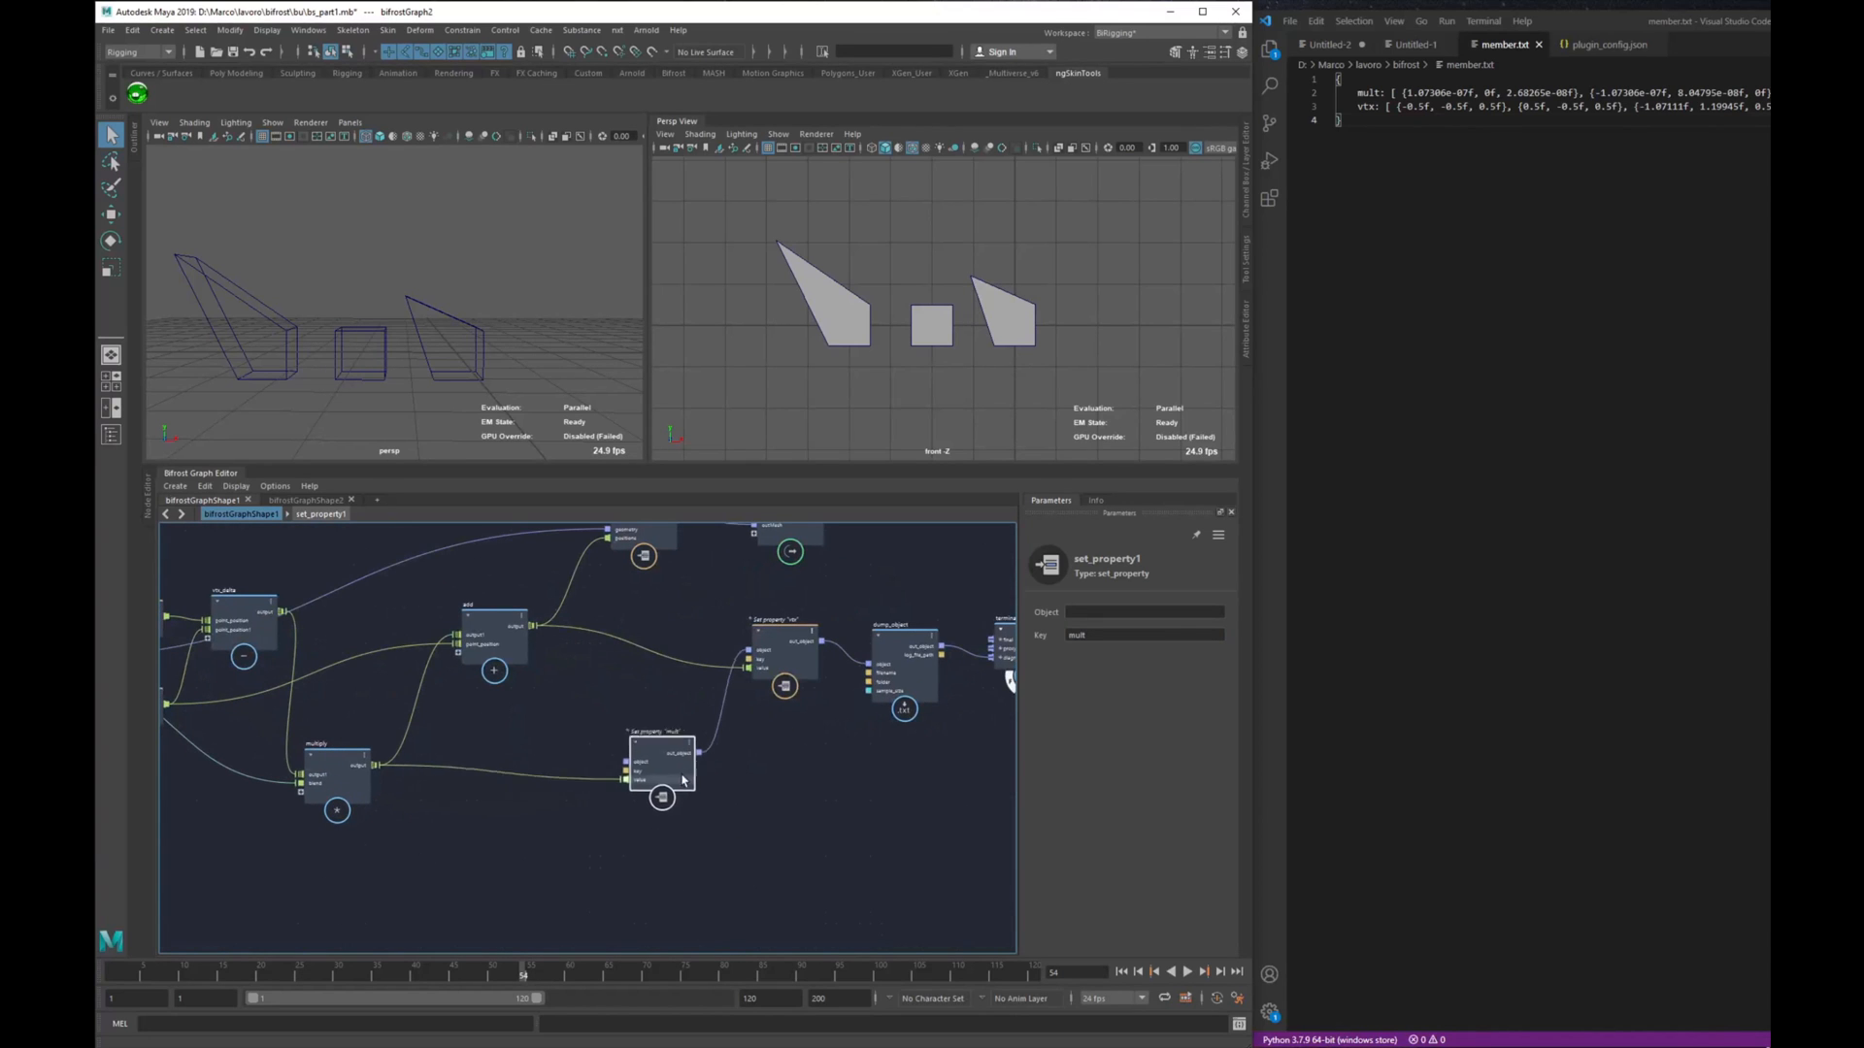
left_click_drag(682, 781, 702, 765)
left_click_drag(787, 660, 813, 705)
middle_click_drag(849, 727, 706, 772)
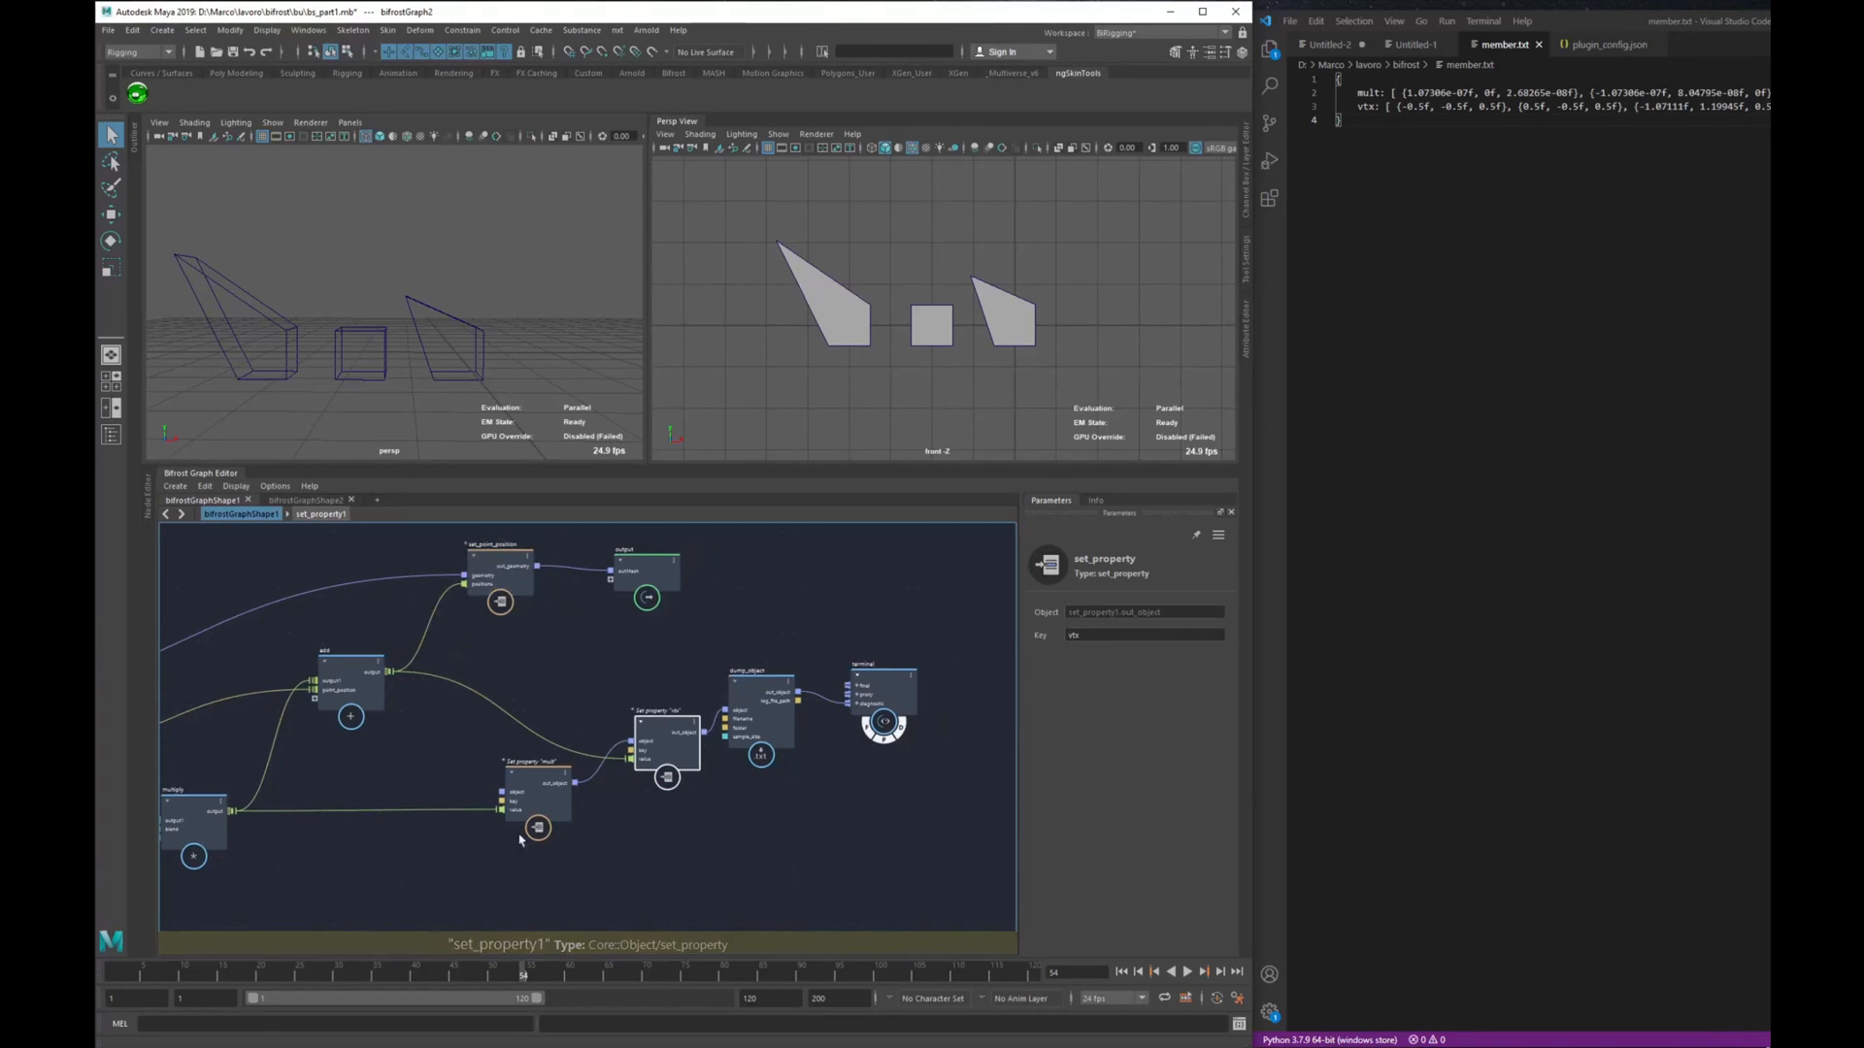
middle_click_drag(457, 819, 622, 808)
scroll(621, 808, "up", 3)
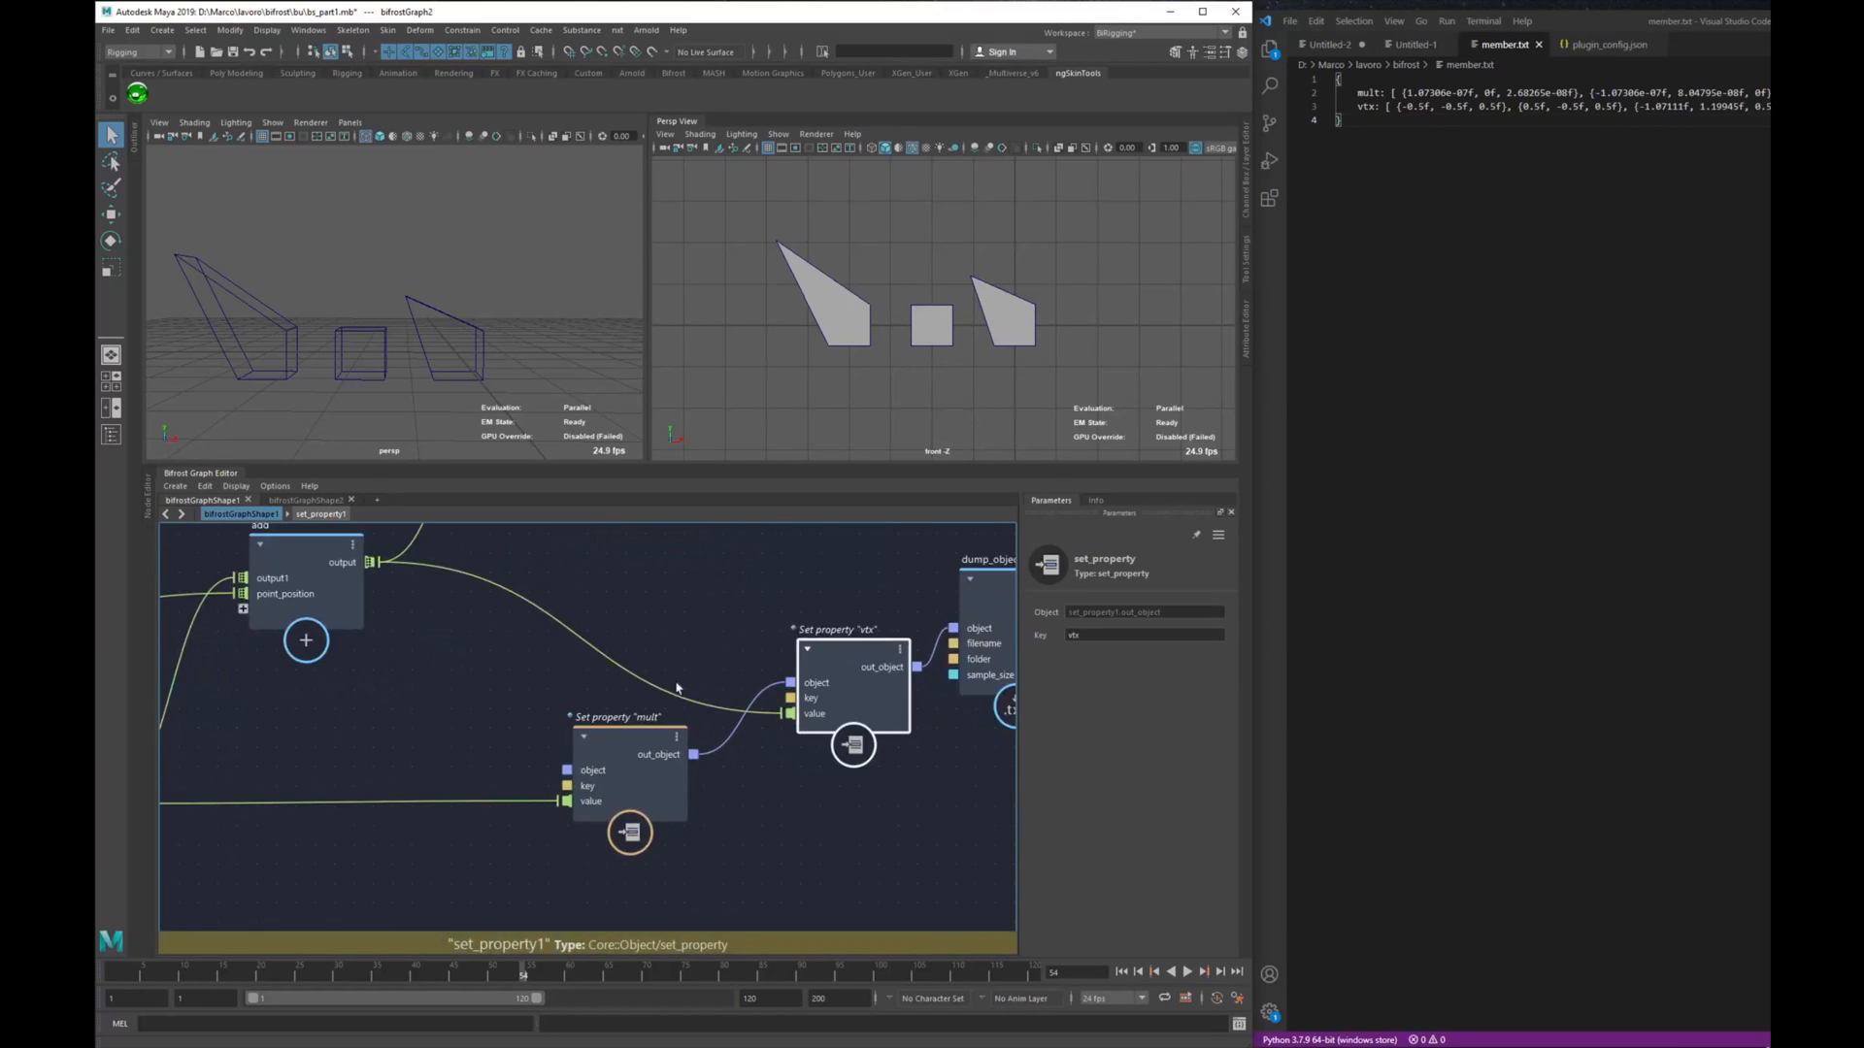
Step: Connect set_point_position's out_geometry to the mult set_property's object input, spacing the output and set_point_position nodes clear of the wires
scroll(718, 754, "down", 4)
middle_click_drag(679, 686, 549, 727)
scroll(632, 728, "up", 3)
left_click_drag(680, 611, 745, 580)
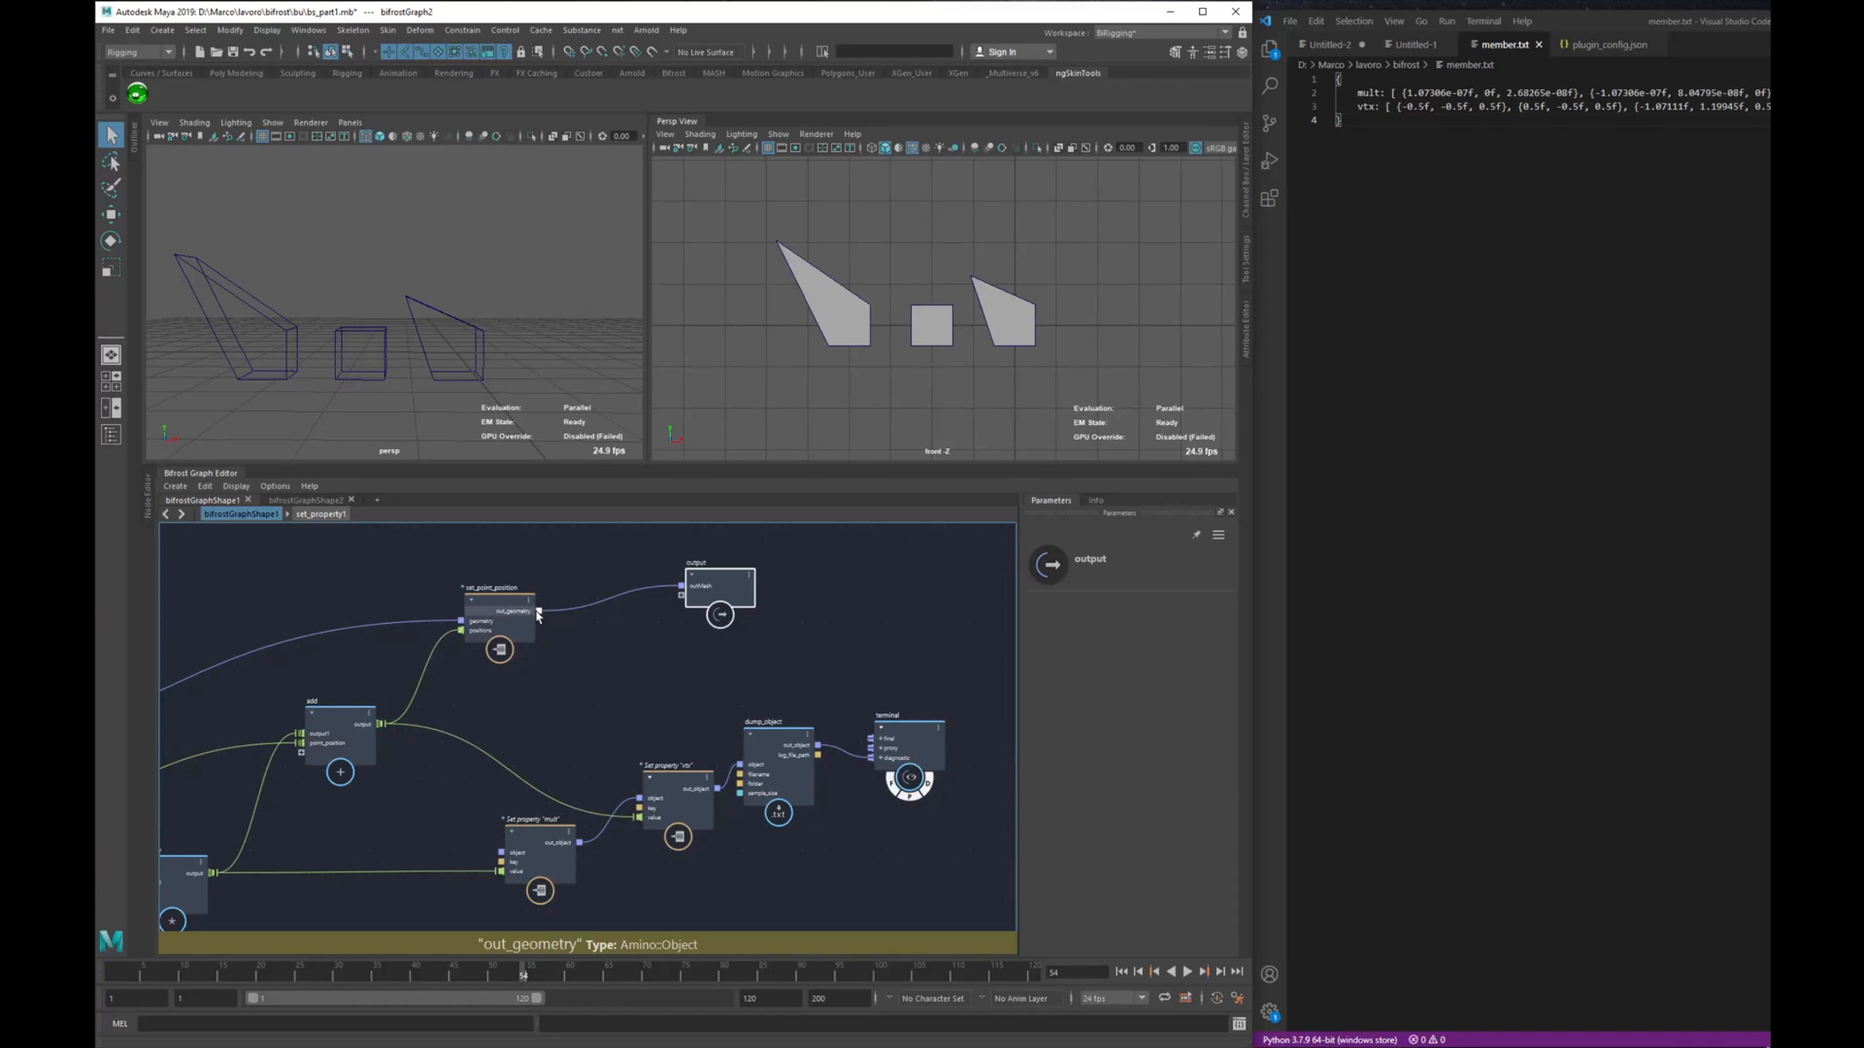
left_click_drag(552, 624, 500, 852)
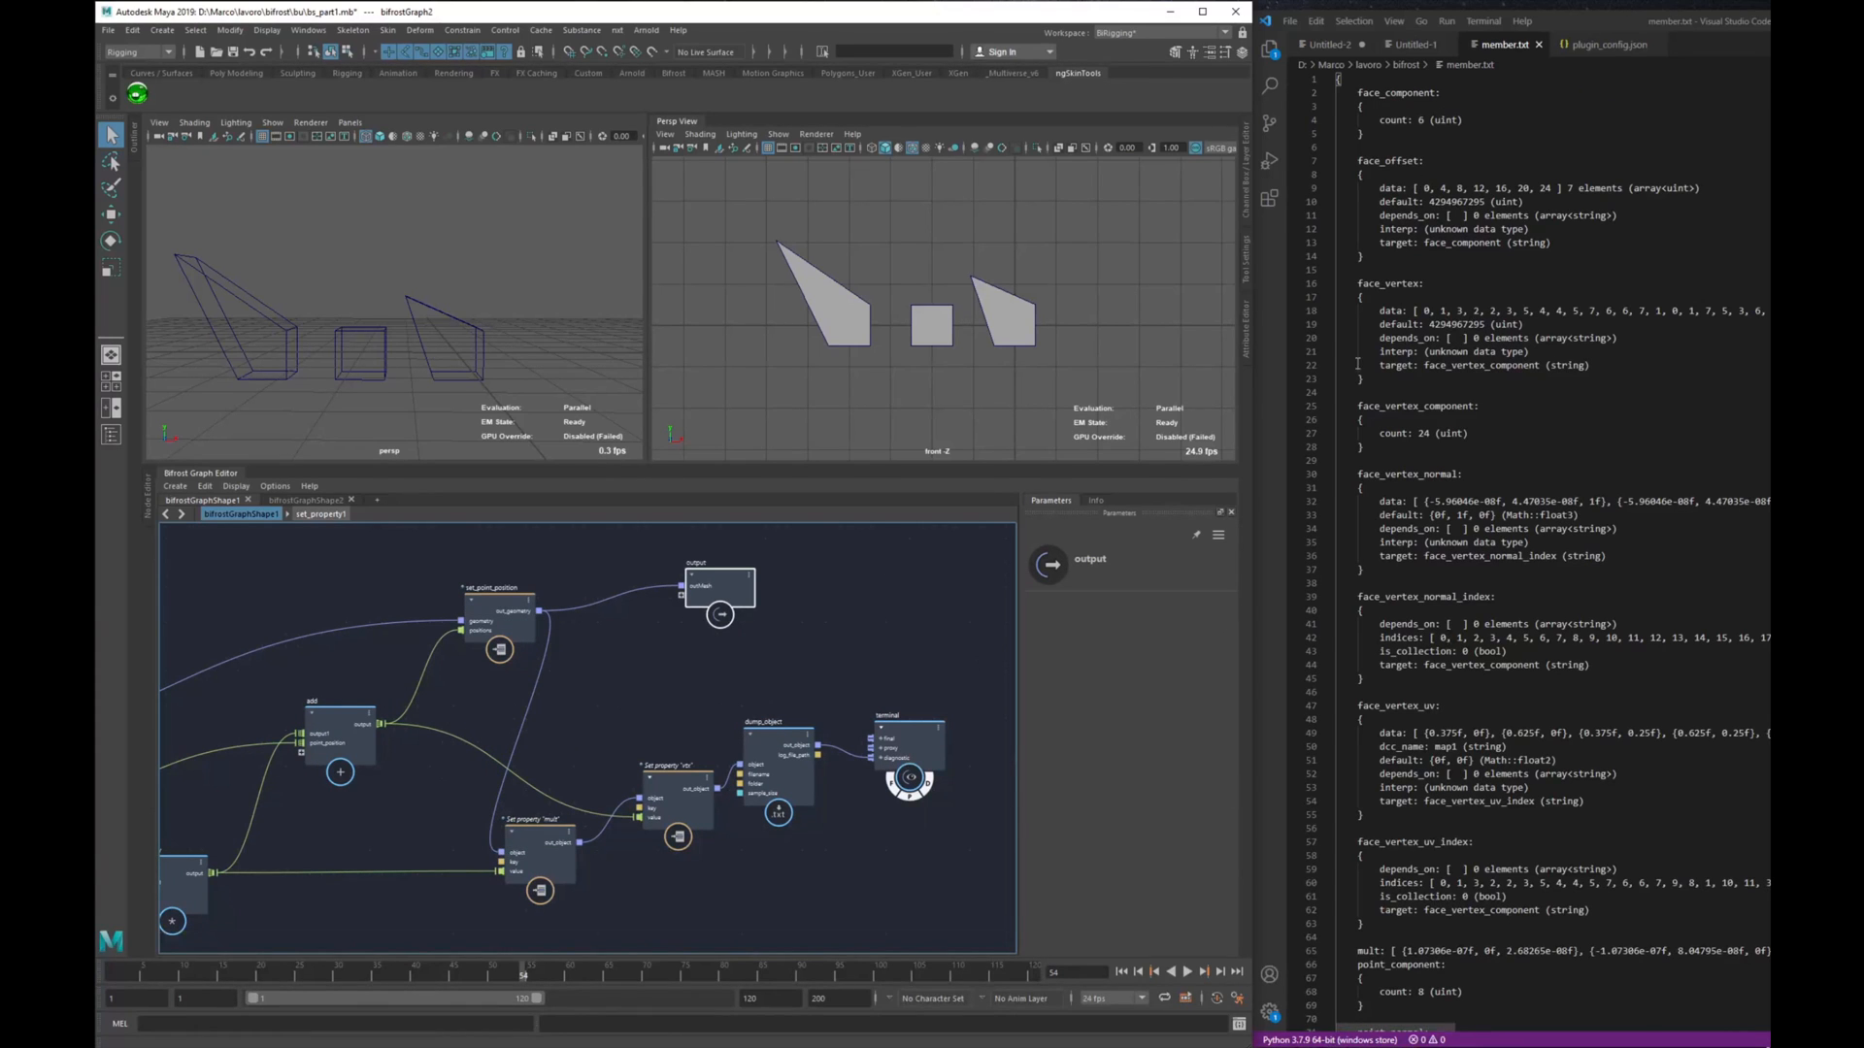
left_click_drag(499, 603, 484, 603)
Step: Locate the vtx and mult entries within the full geometry dump in member.txt
scroll(1532, 523, "down", 20)
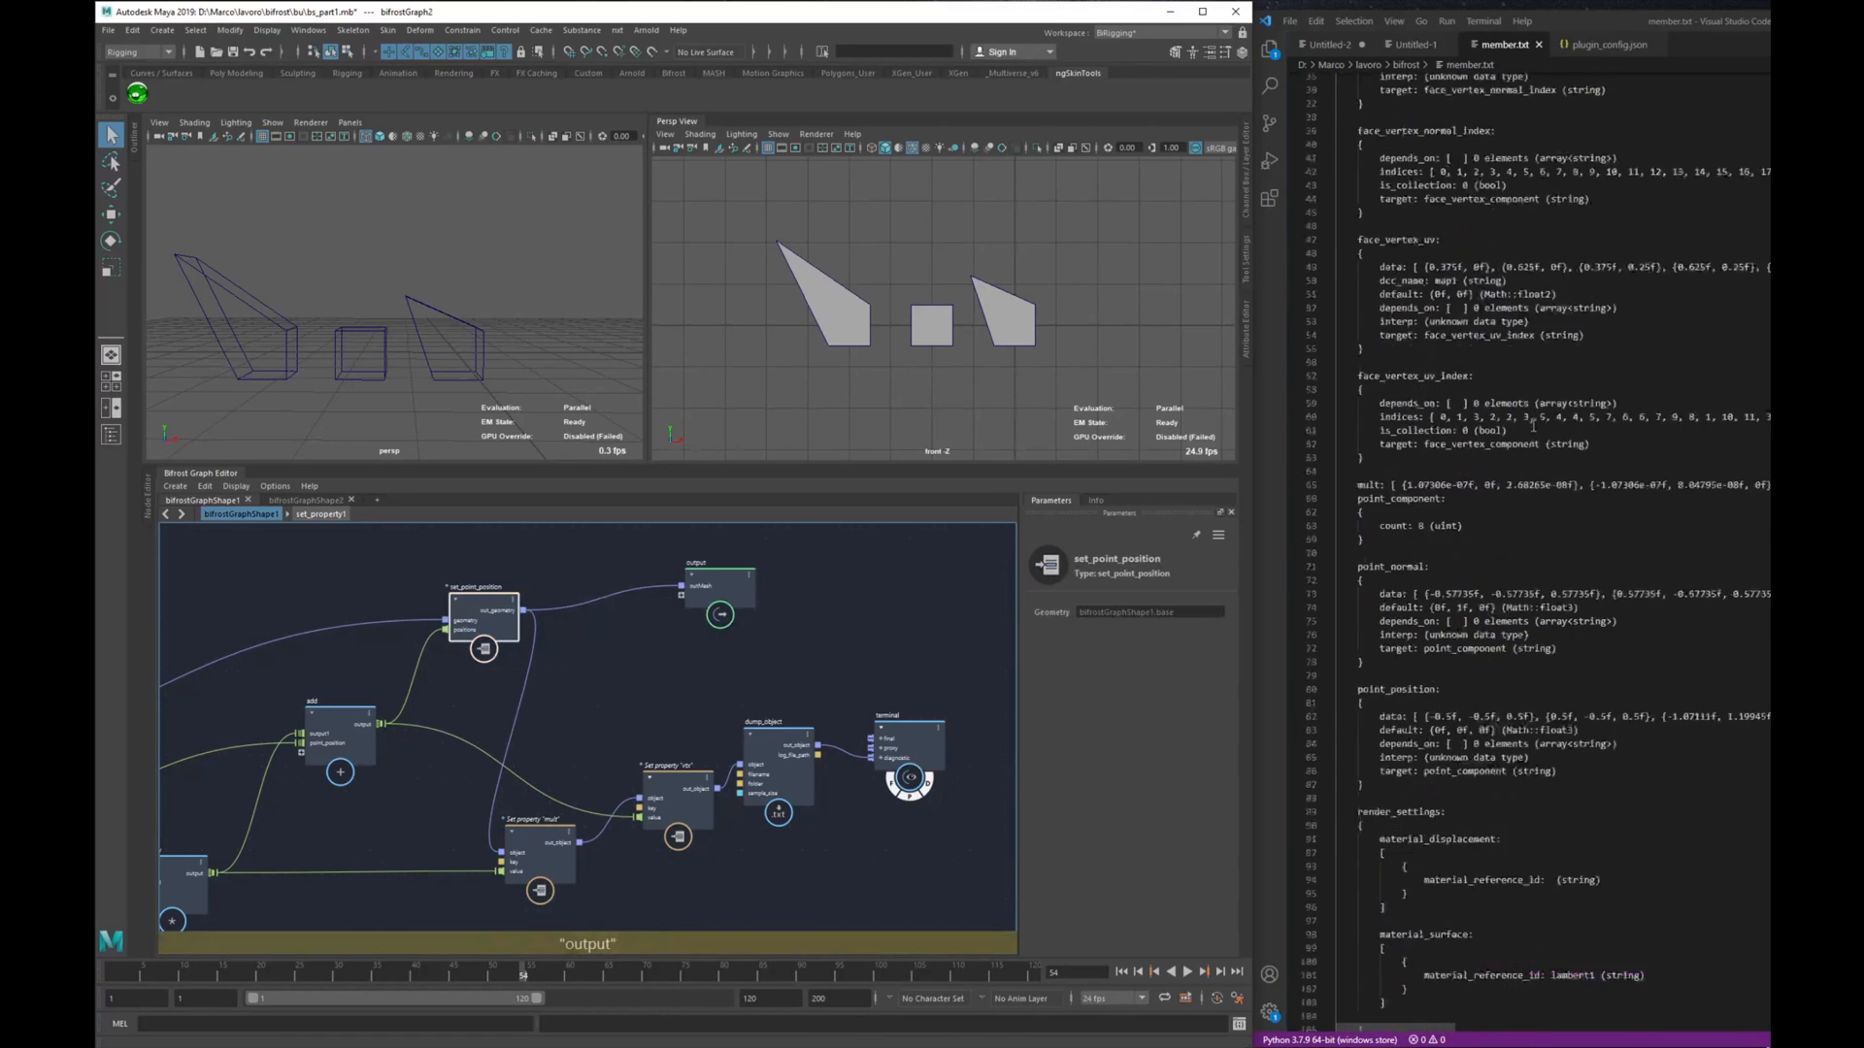
left_click_drag(1405, 506, 1341, 471)
scroll(1476, 522, "up", 13)
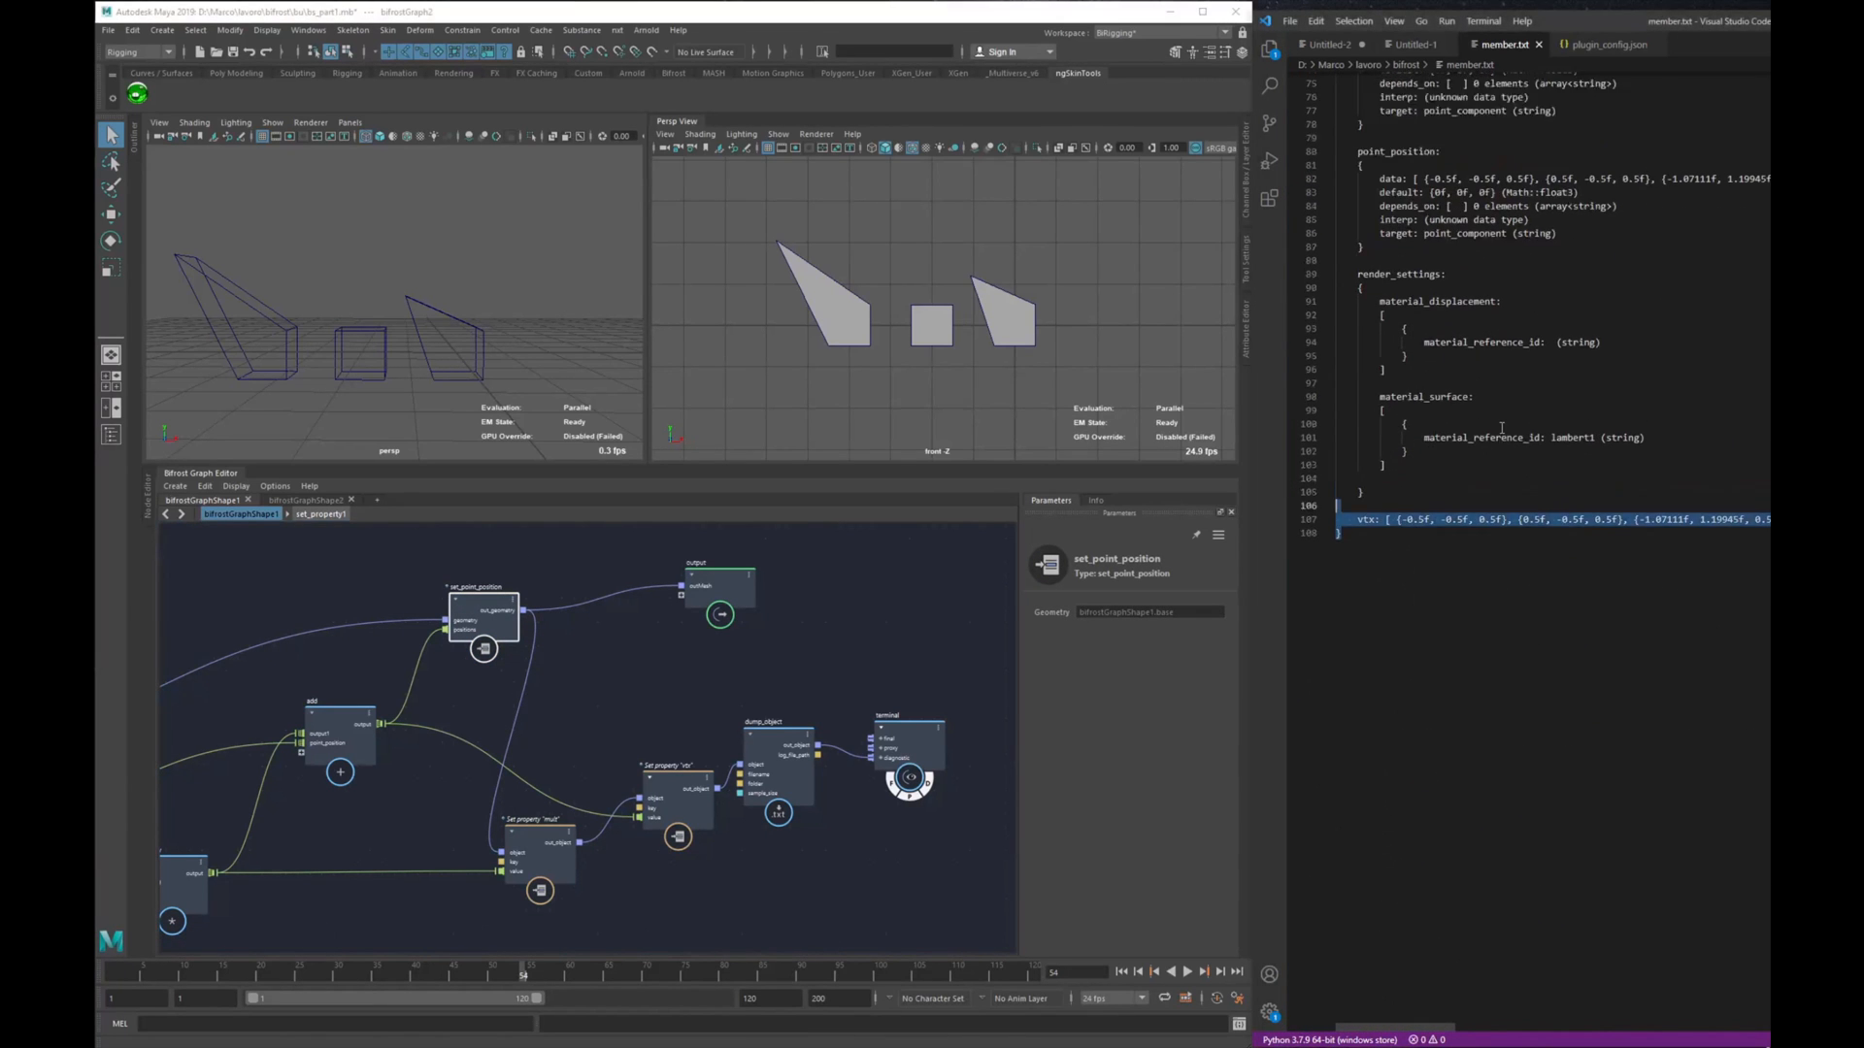
left_click(1401, 377)
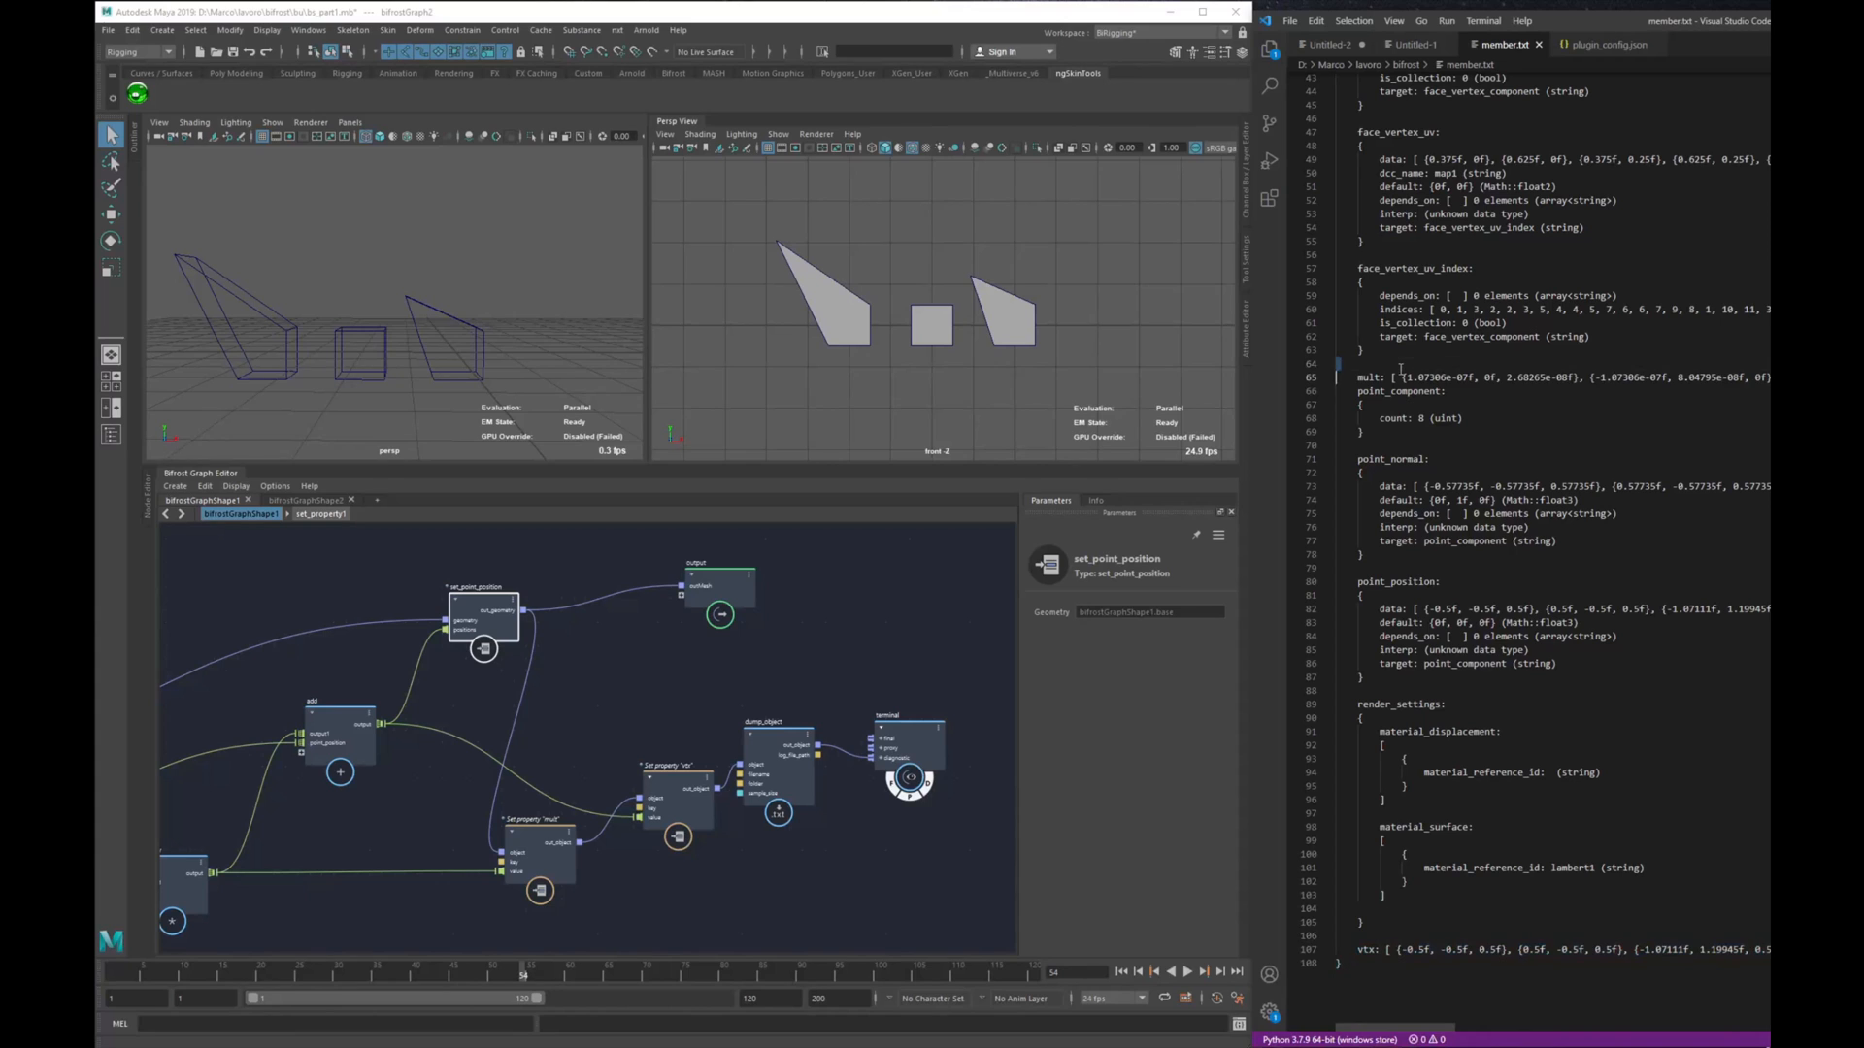
triple_click(1401, 376)
left_click(824, 668)
middle_click_drag(824, 668, 691, 675, "alt")
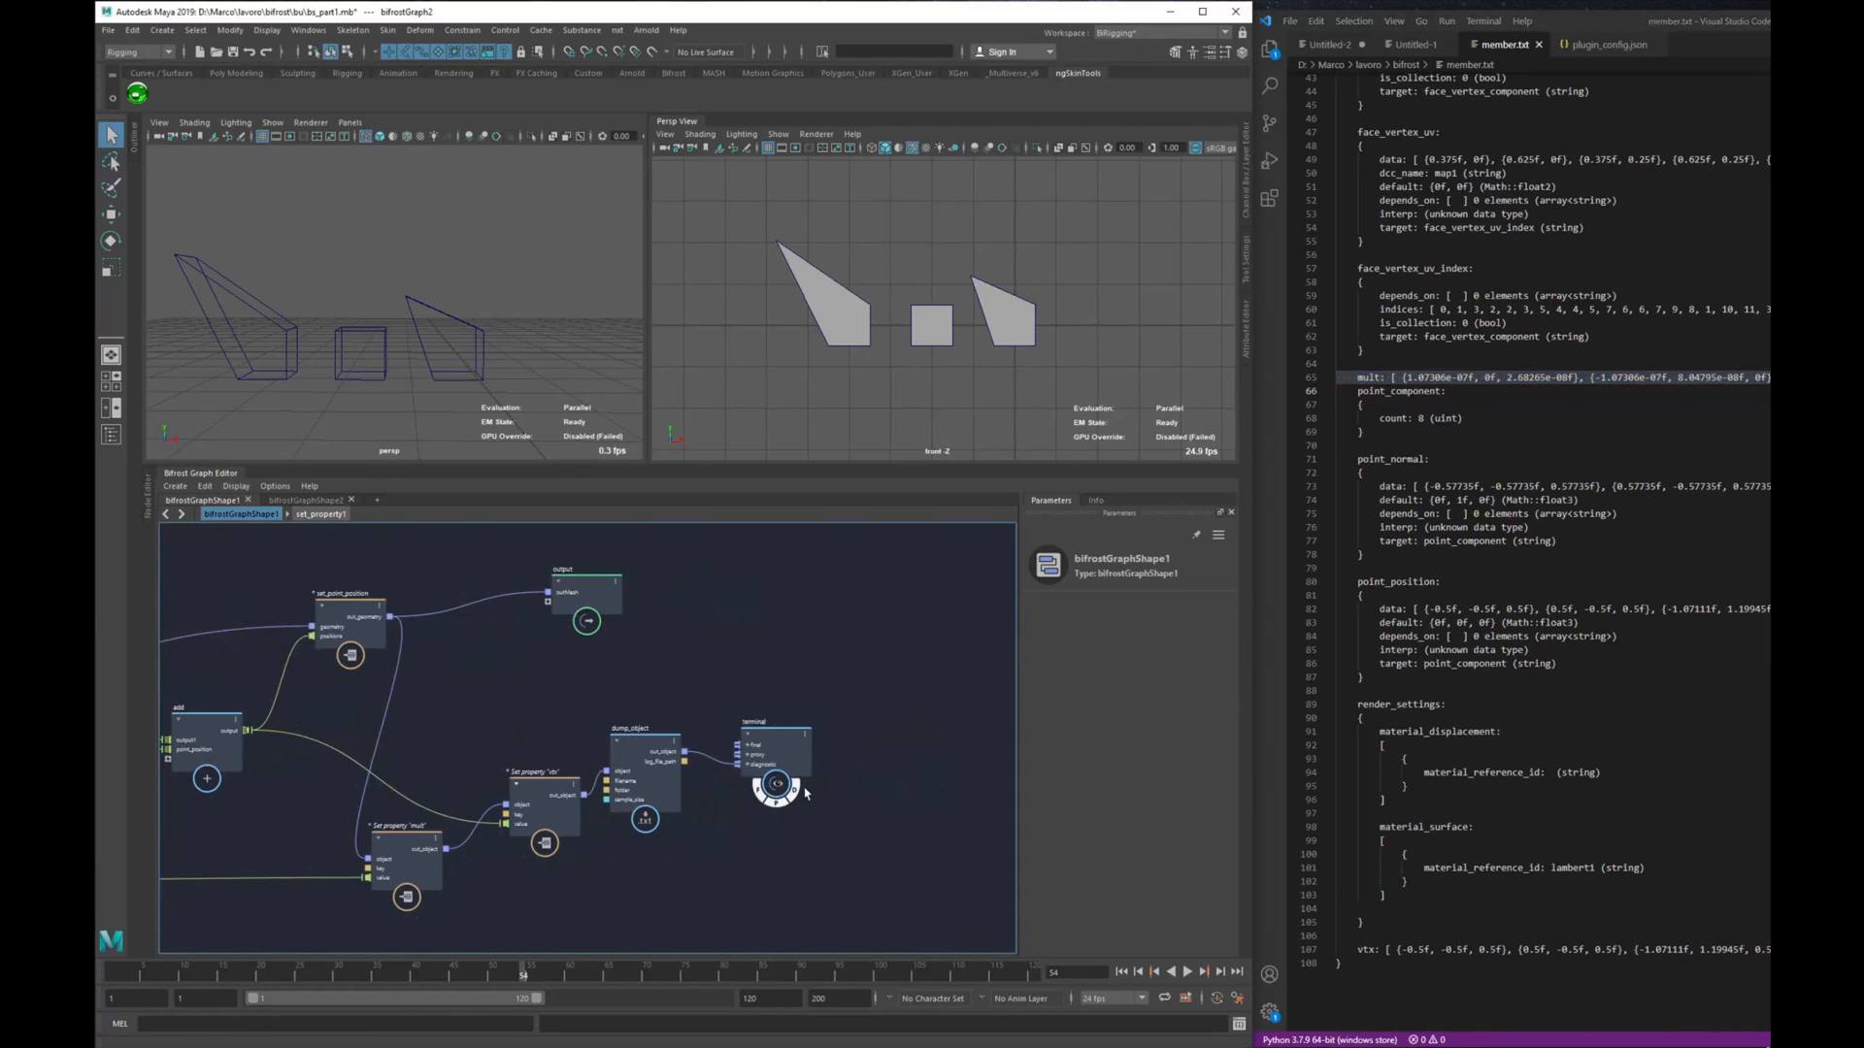